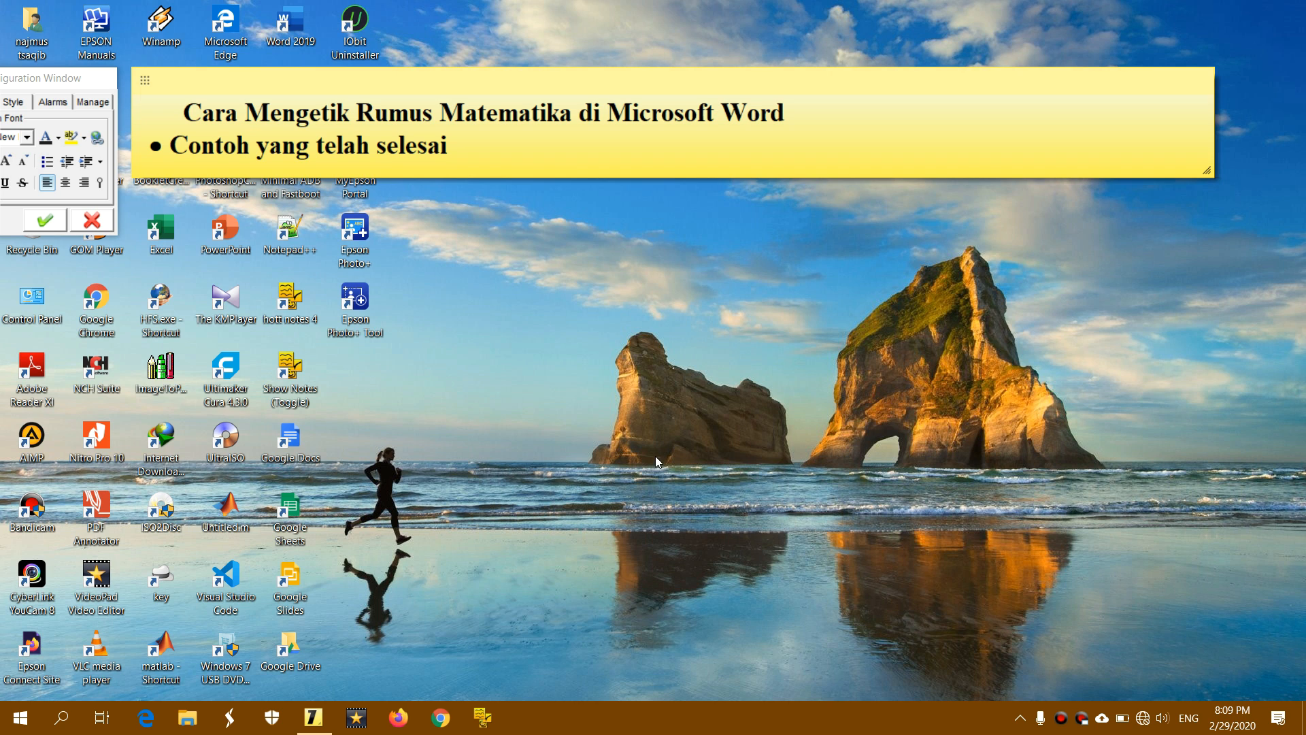
- Open Contoh yang telah selesai.docx from the Cara Mengetik Rumus Matematika di Microsoft Word folder under BS Tutorial > Tutorial
{"action": "left_click", "coordinate": [188, 718]}
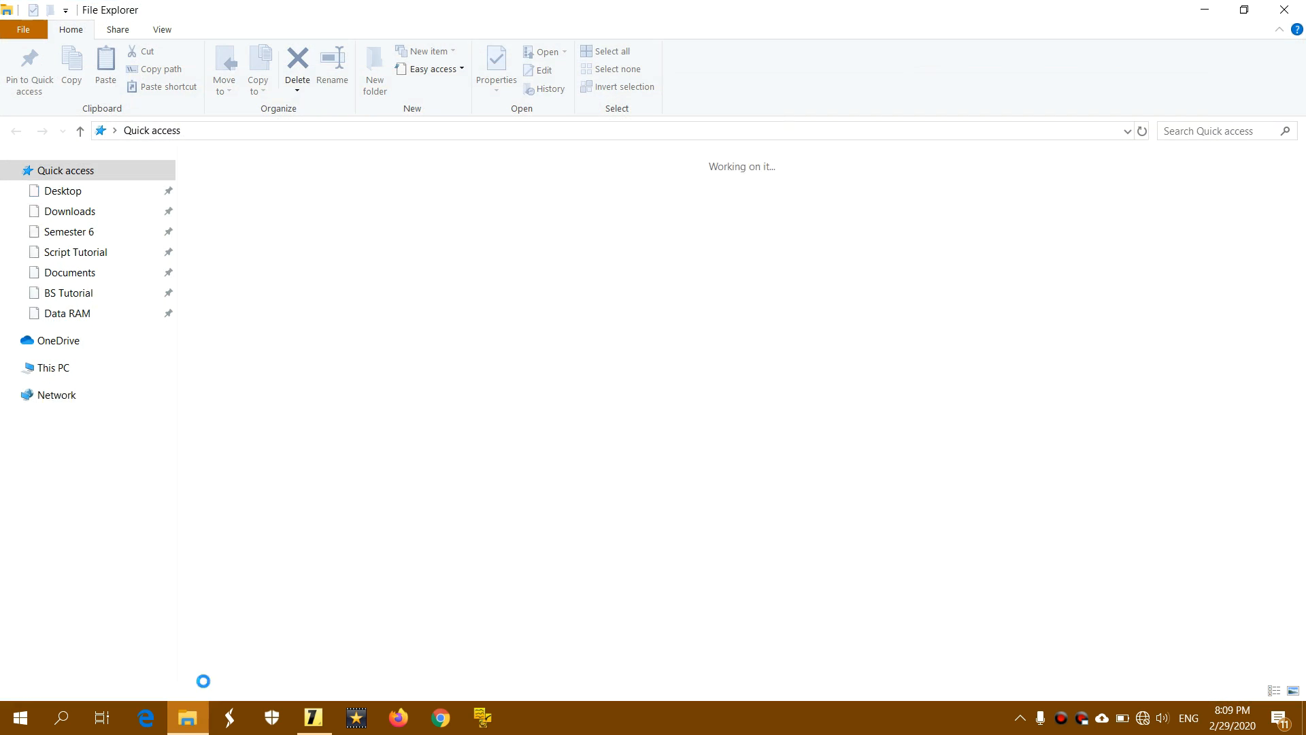
{"action": "left_click", "coordinate": [135, 294]}
{"action": "double_click", "coordinate": [410, 219]}
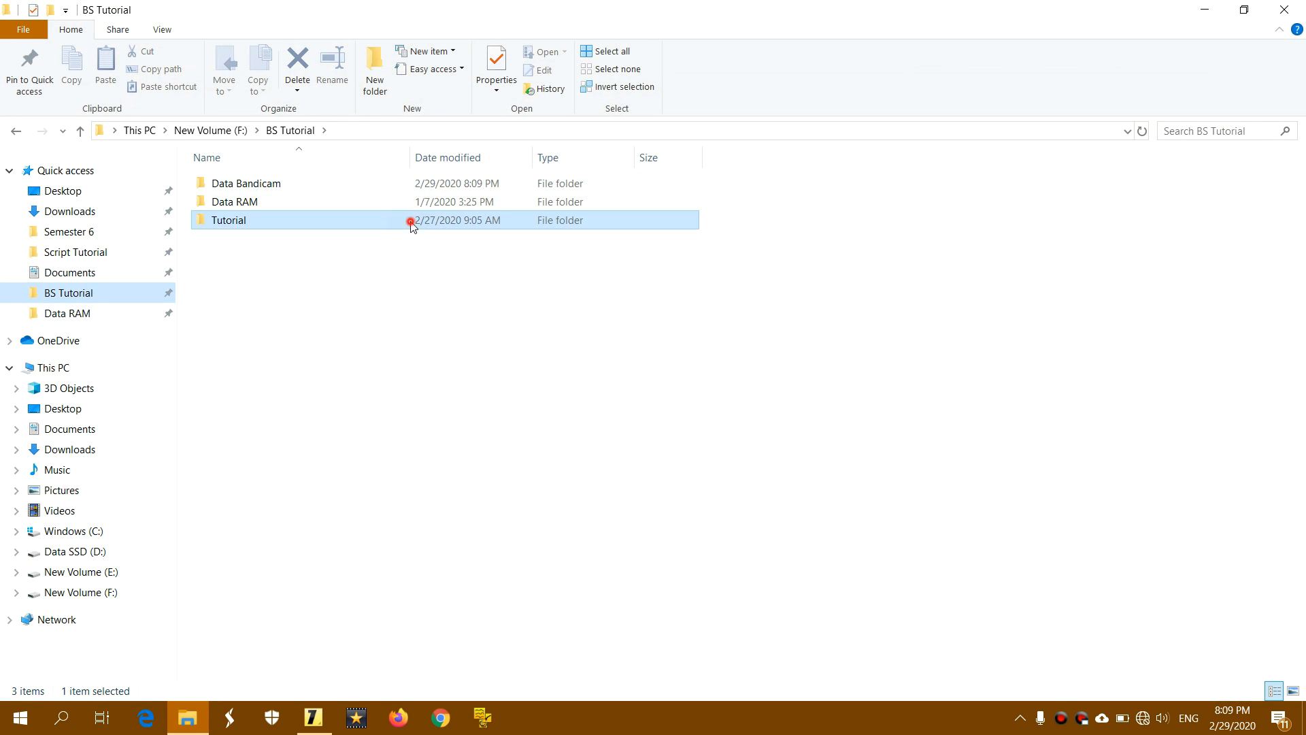
{"action": "double_click", "coordinate": [537, 183]}
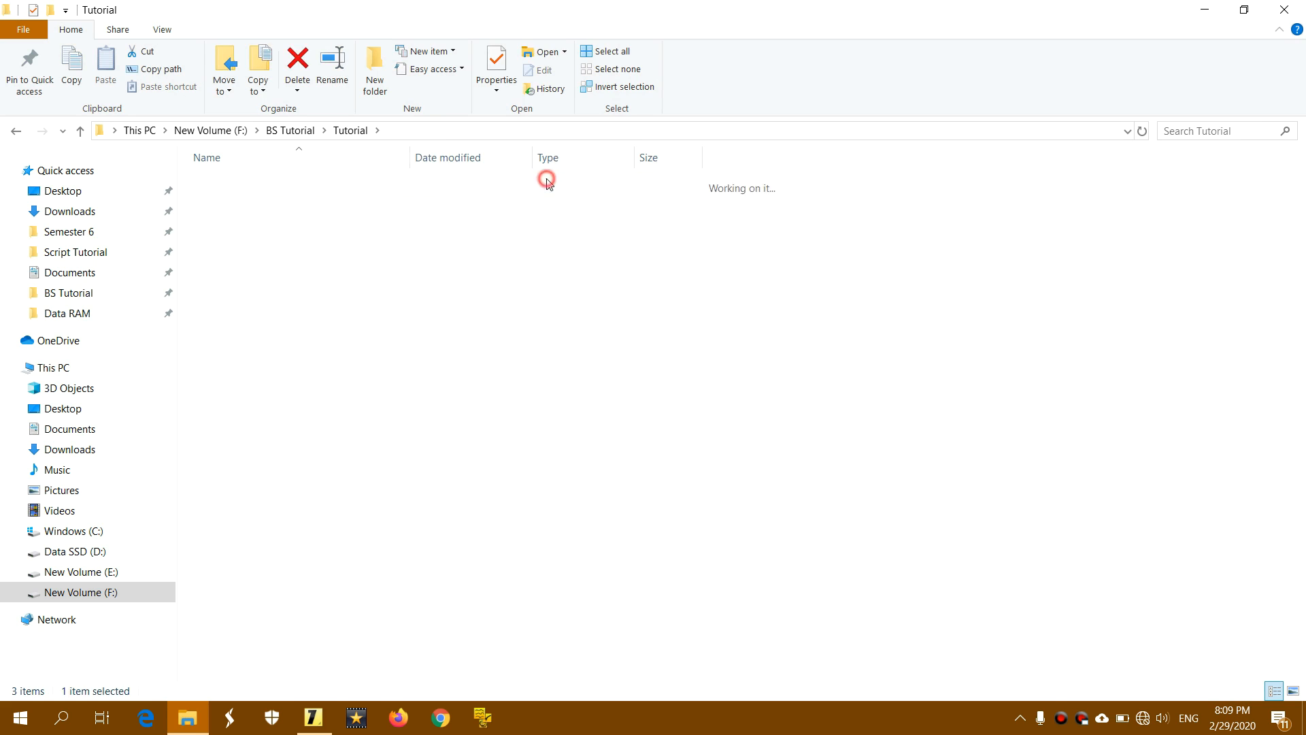
{"action": "left_click", "coordinate": [535, 184]}
{"action": "double_click", "coordinate": [533, 183]}
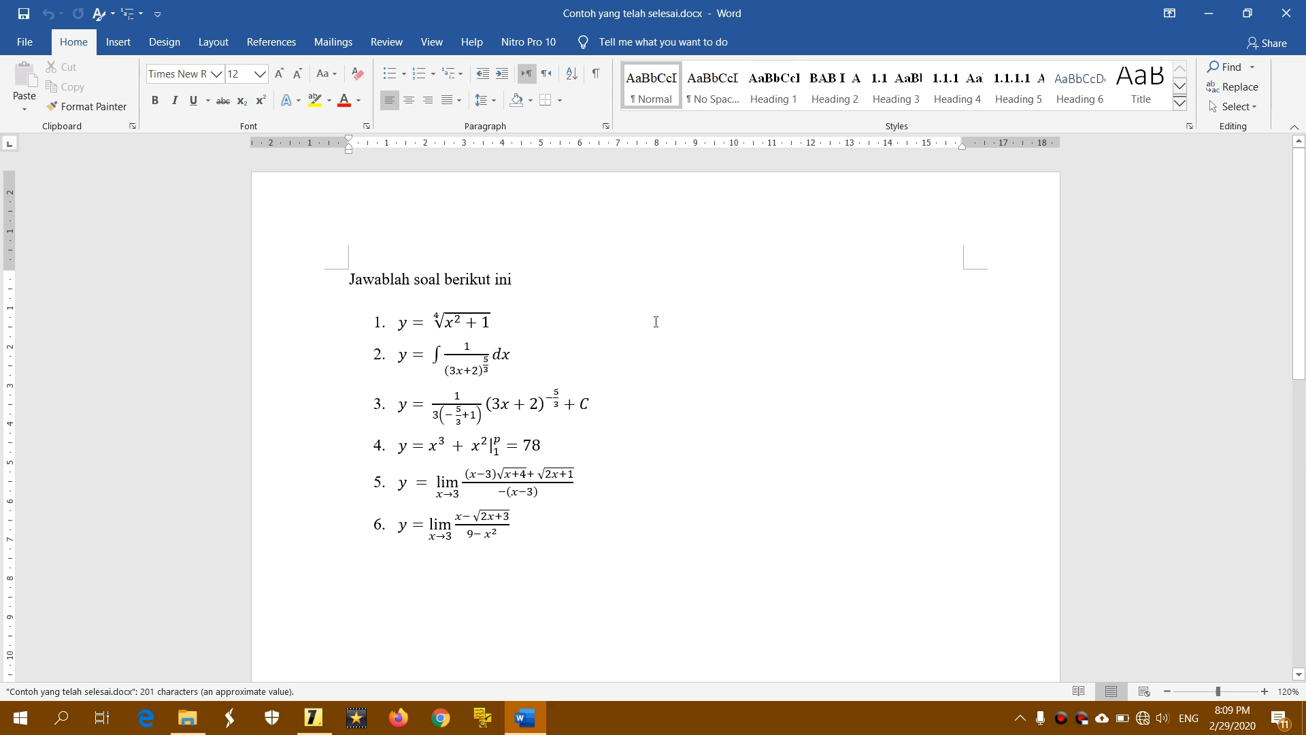
{"action": "left_click", "coordinate": [715, 522]}
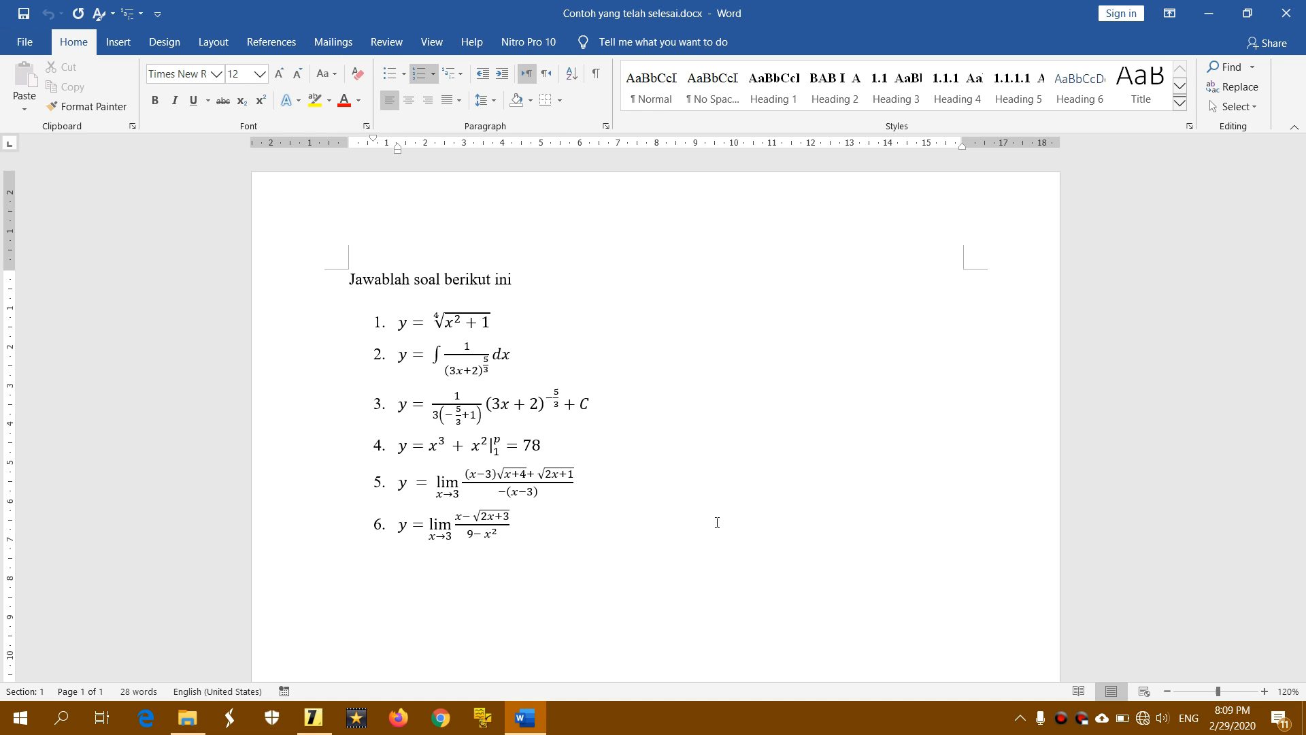
{"action": "left_click_drag", "start_coordinate": [717, 523], "coordinate": [406, 324]}
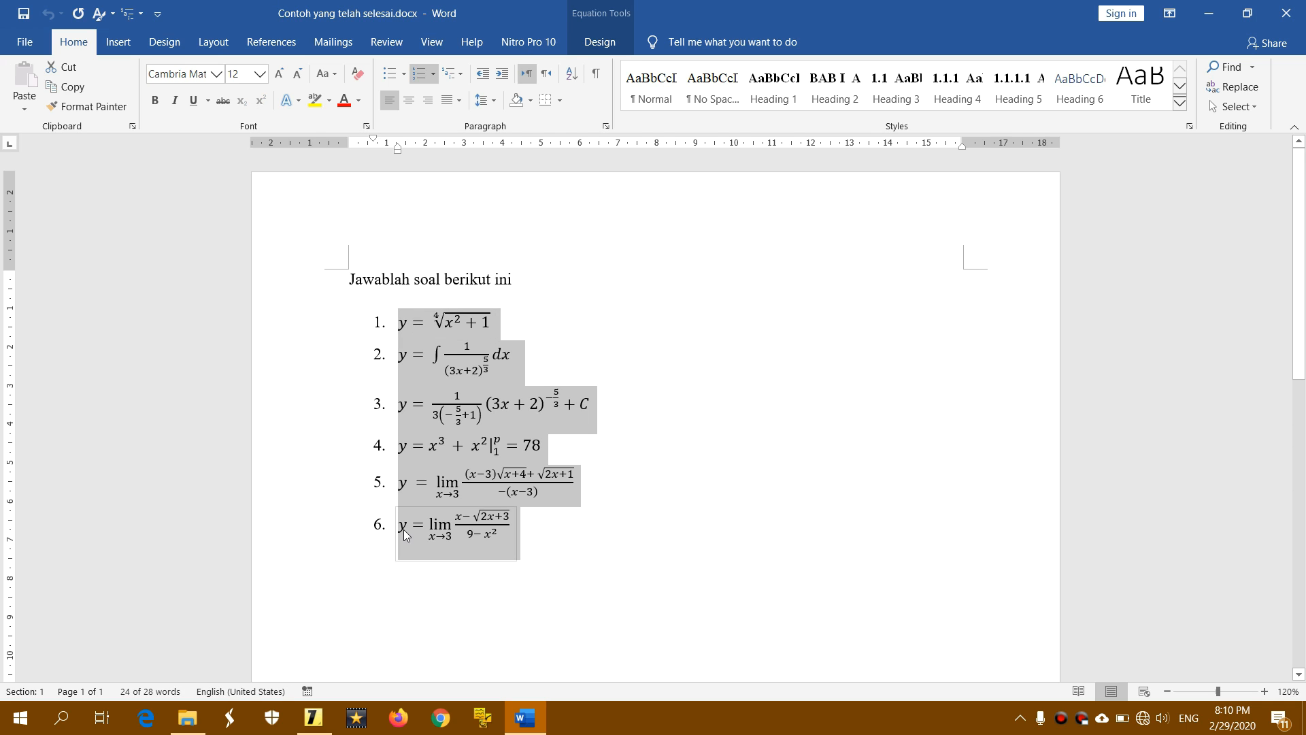
{"action": "left_click", "coordinate": [600, 522]}
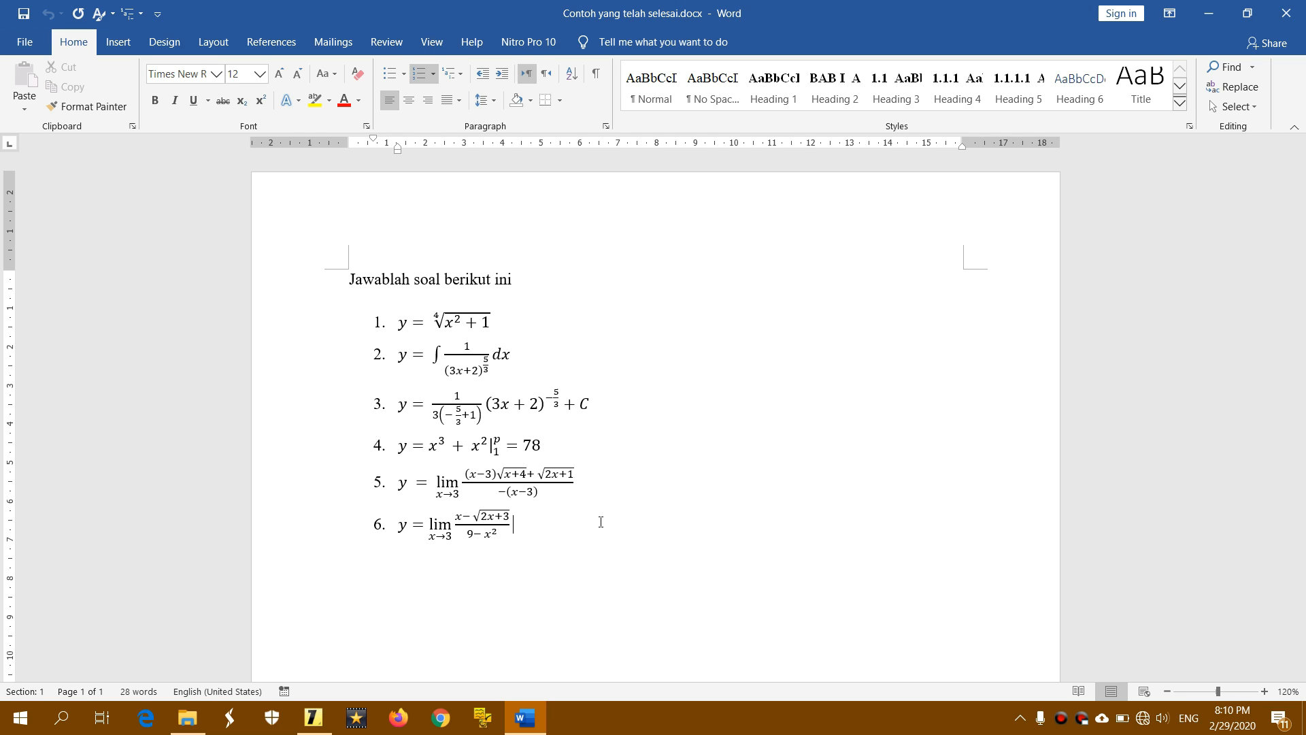
- Start the equation editor in item 6 and examine the available fraction, script, radical, integral and large operator structures
{"action": "left_click", "coordinate": [117, 42]}
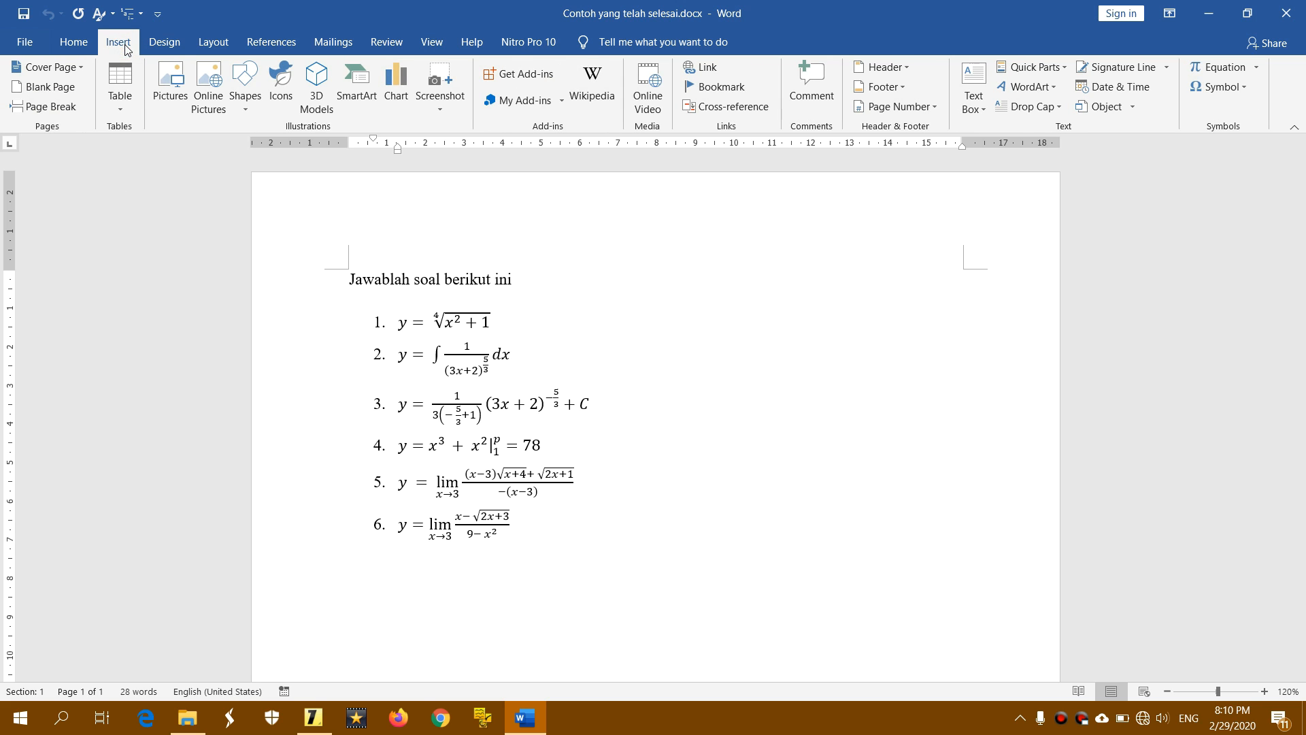
{"action": "left_click", "coordinate": [1227, 68]}
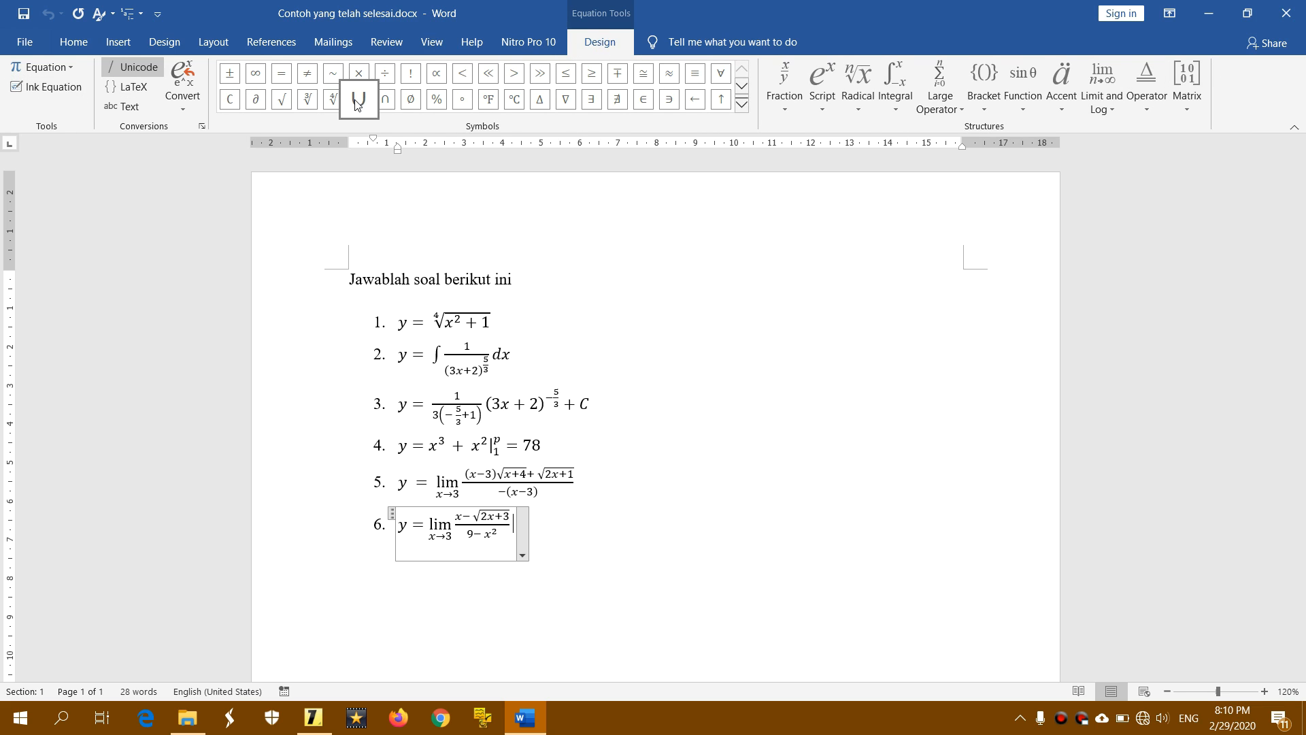
{"action": "left_click", "coordinate": [783, 98]}
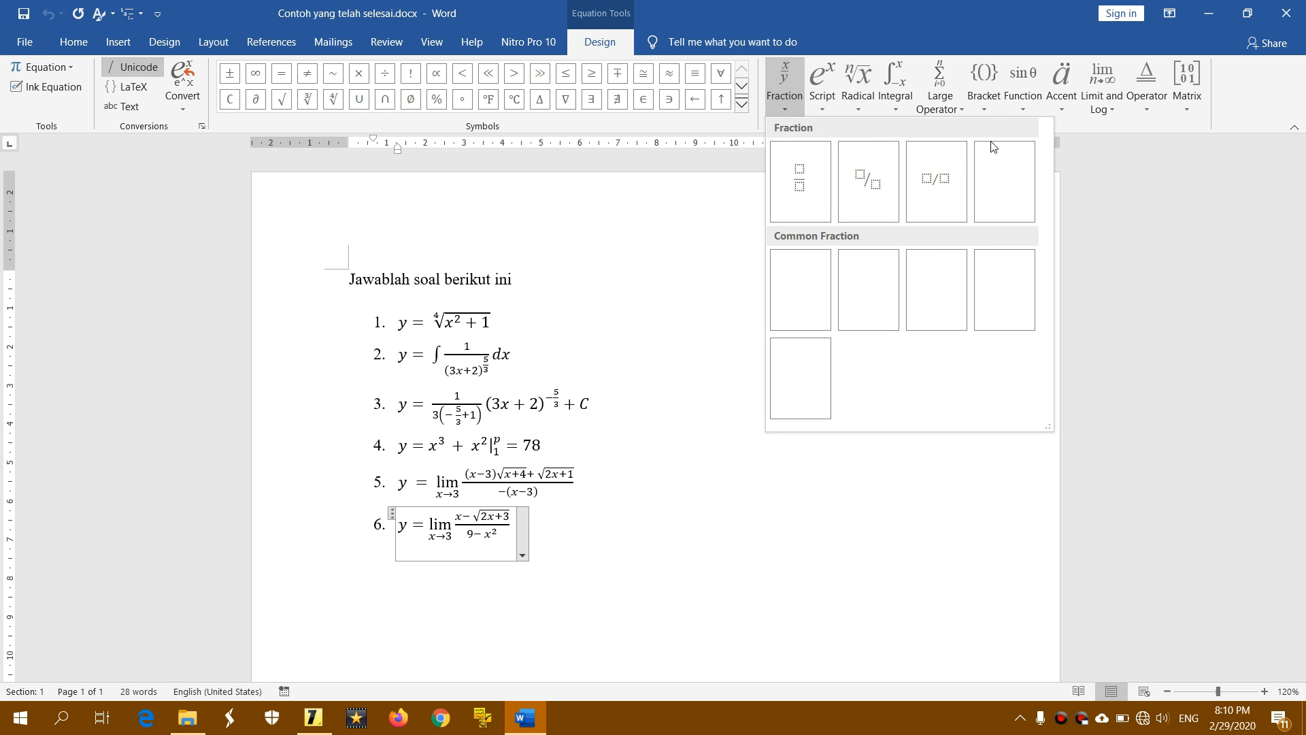
{"action": "left_click", "coordinate": [826, 109]}
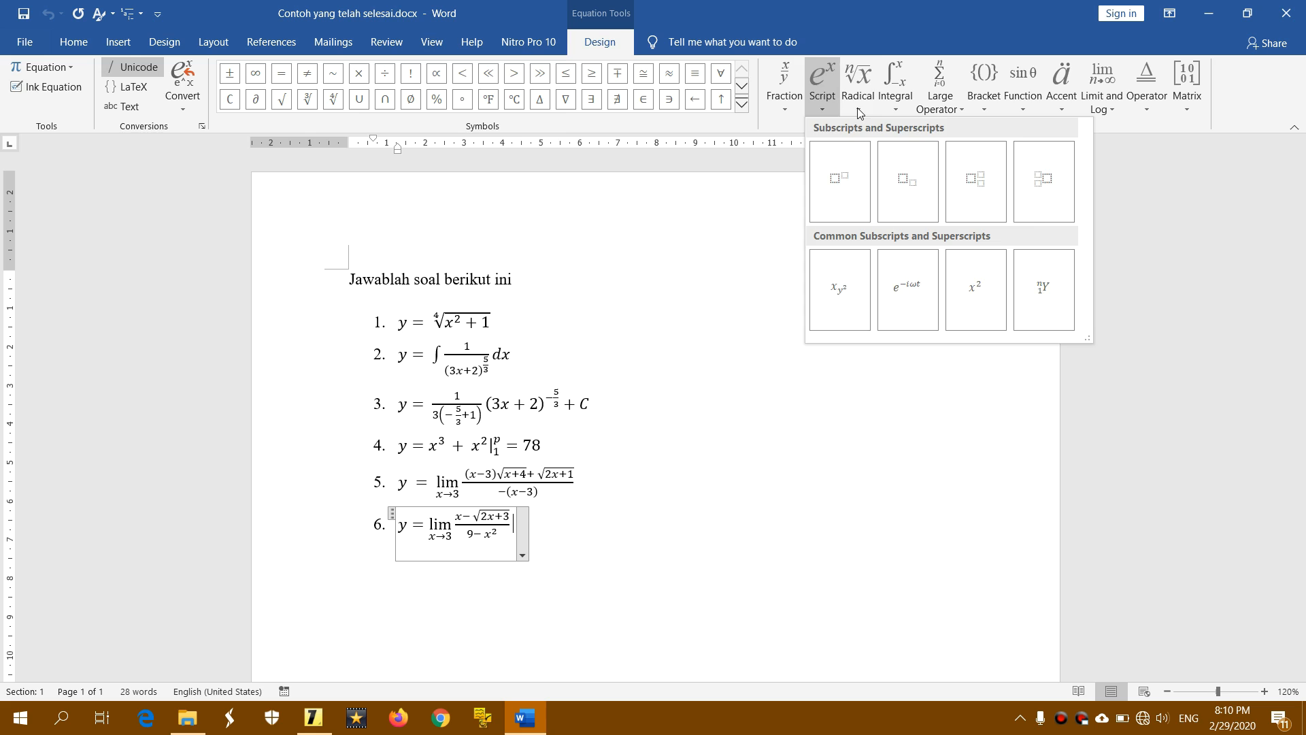
{"action": "left_click", "coordinate": [860, 107]}
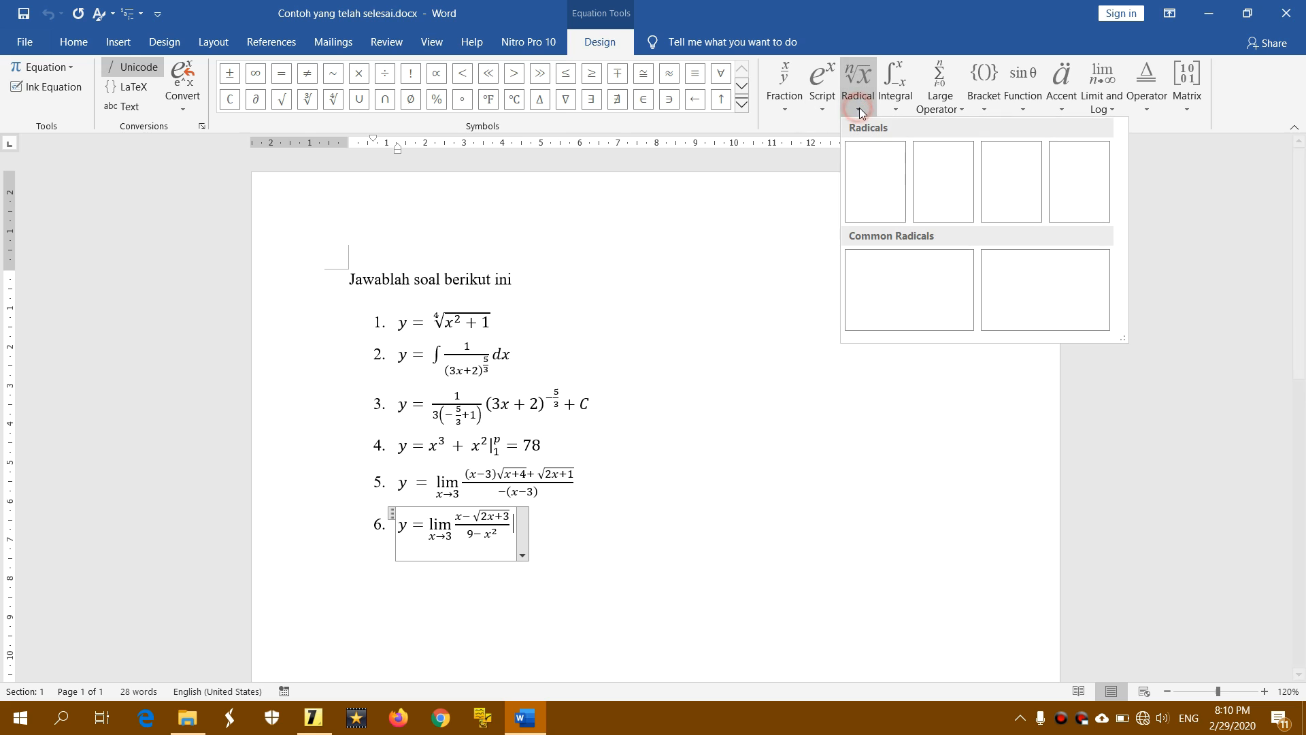
{"action": "left_click", "coordinate": [904, 111]}
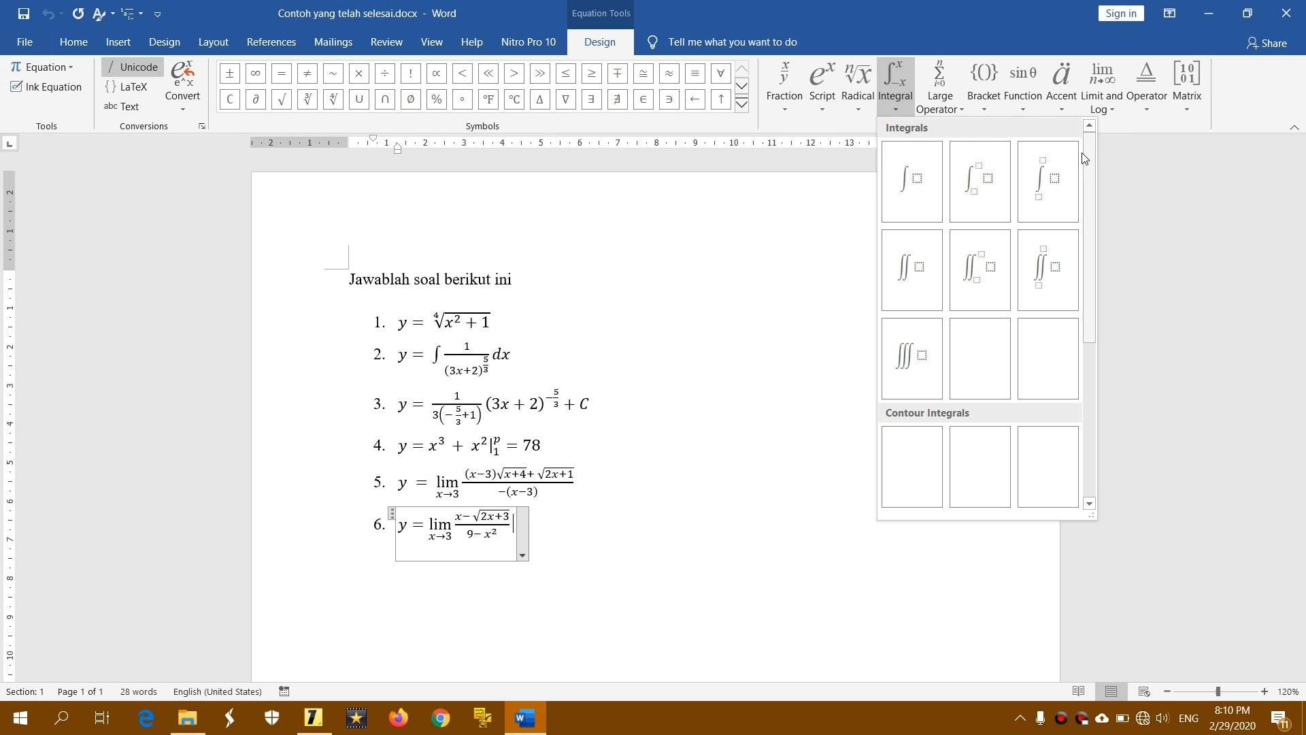
{"action": "left_click_drag", "start_coordinate": [1091, 160], "coordinate": [1089, 371]}
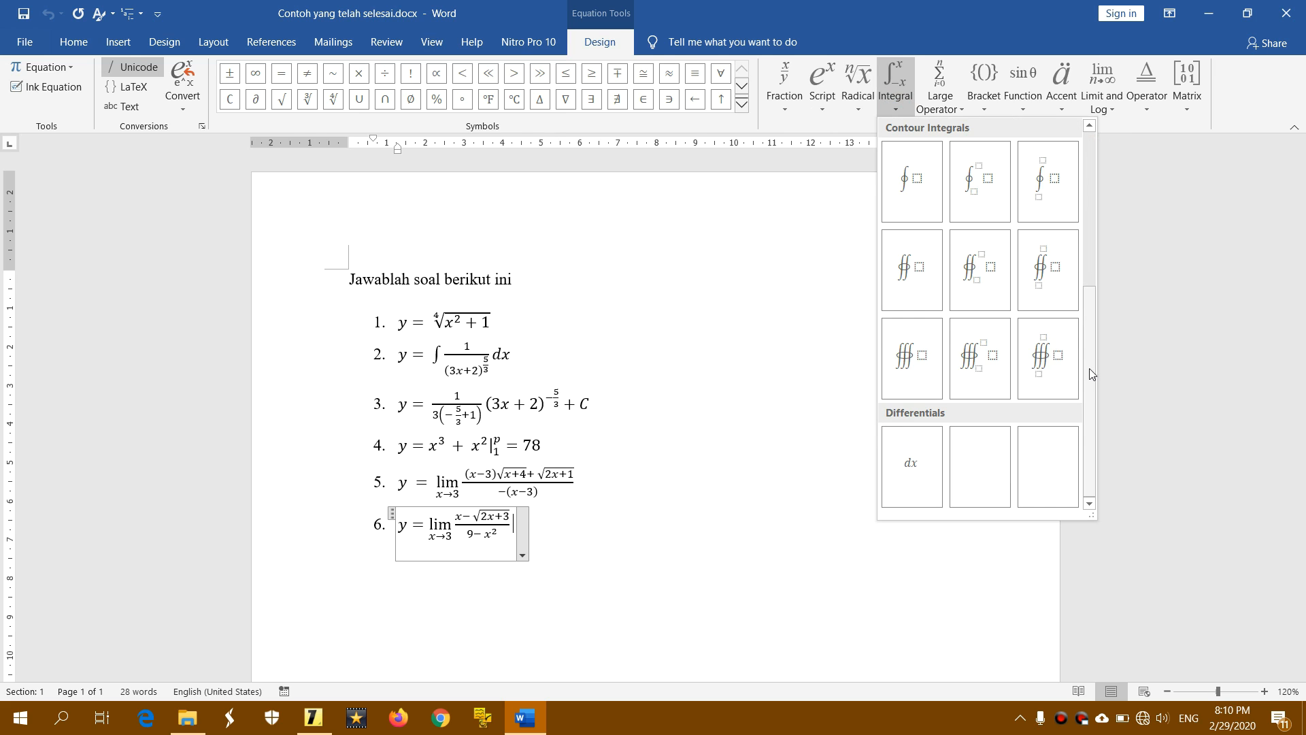
{"action": "left_click", "coordinate": [951, 101]}
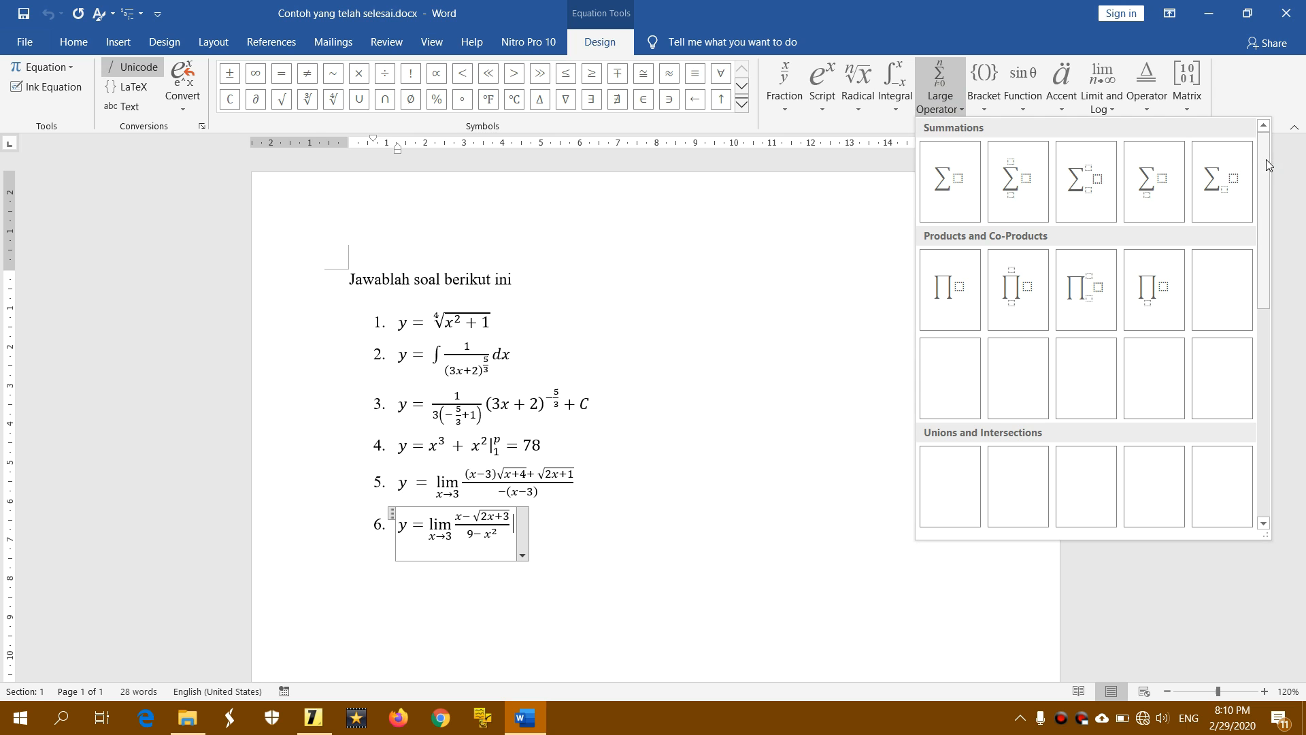
{"action": "left_click_drag", "start_coordinate": [1267, 162], "coordinate": [1264, 383]}
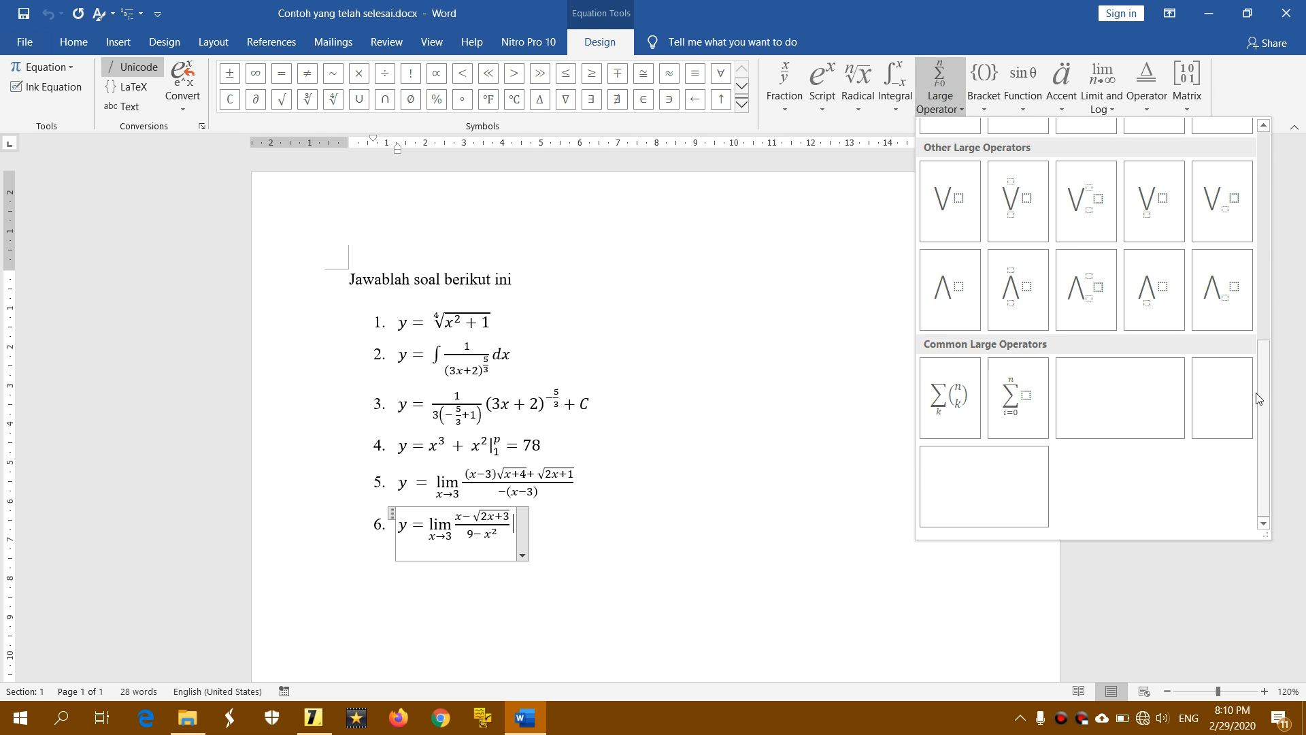
- Examine the available bracket, function, accent, limit and log, operator and matrix structures for equations
{"action": "left_click", "coordinate": [986, 105]}
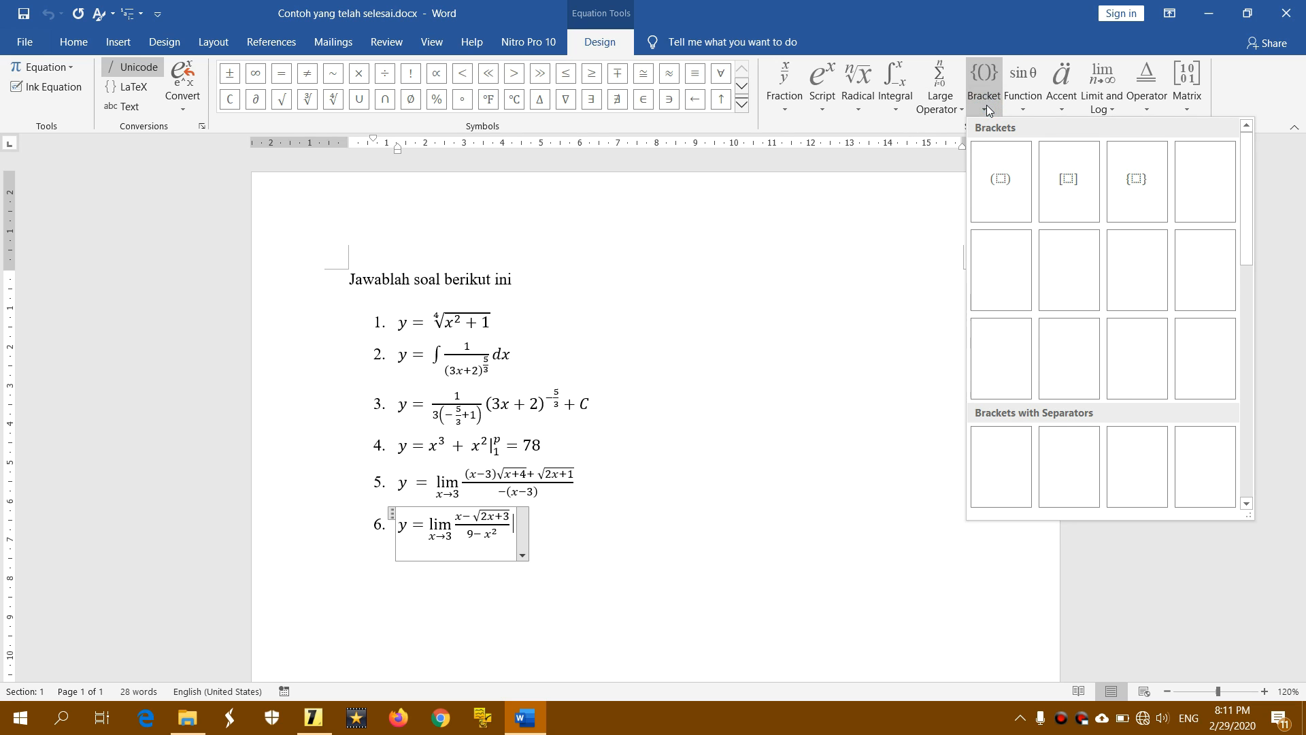
{"action": "left_click_drag", "start_coordinate": [1247, 170], "coordinate": [1246, 433]}
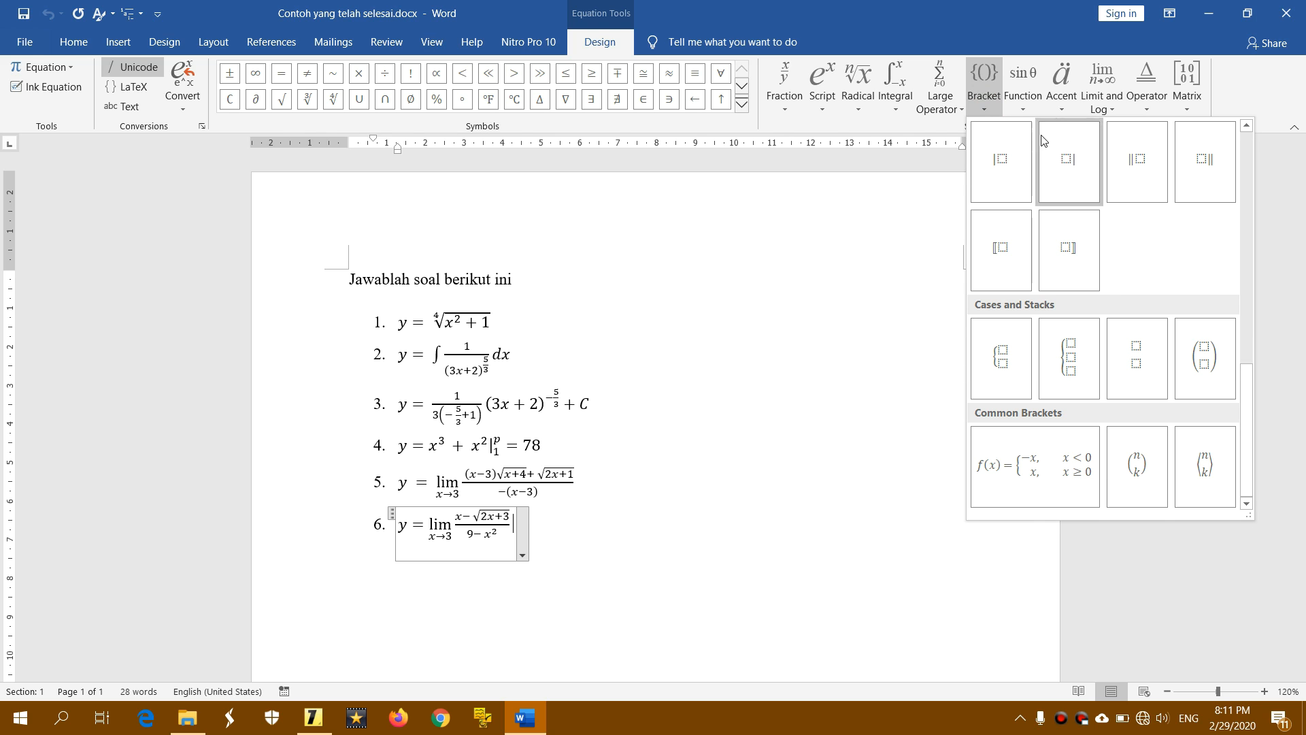
{"action": "left_click", "coordinate": [1023, 101]}
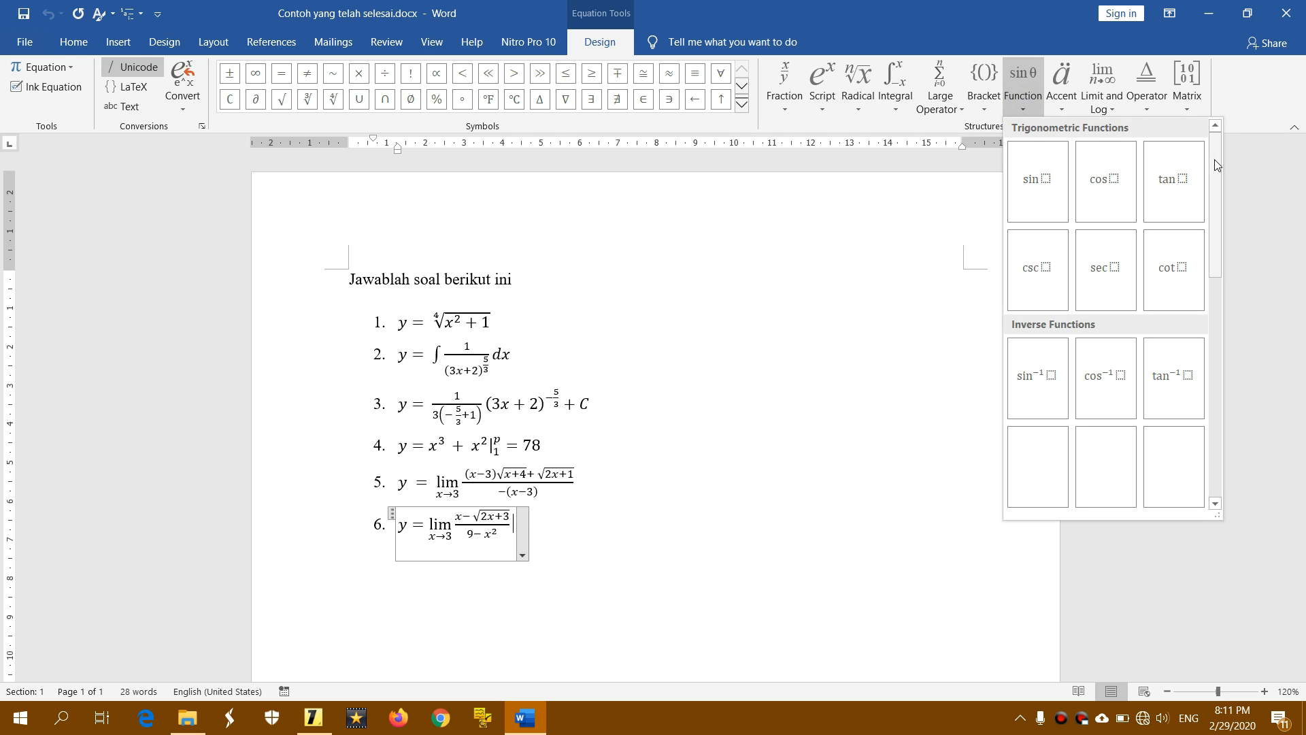
{"action": "left_click_drag", "start_coordinate": [1217, 165], "coordinate": [1223, 415]}
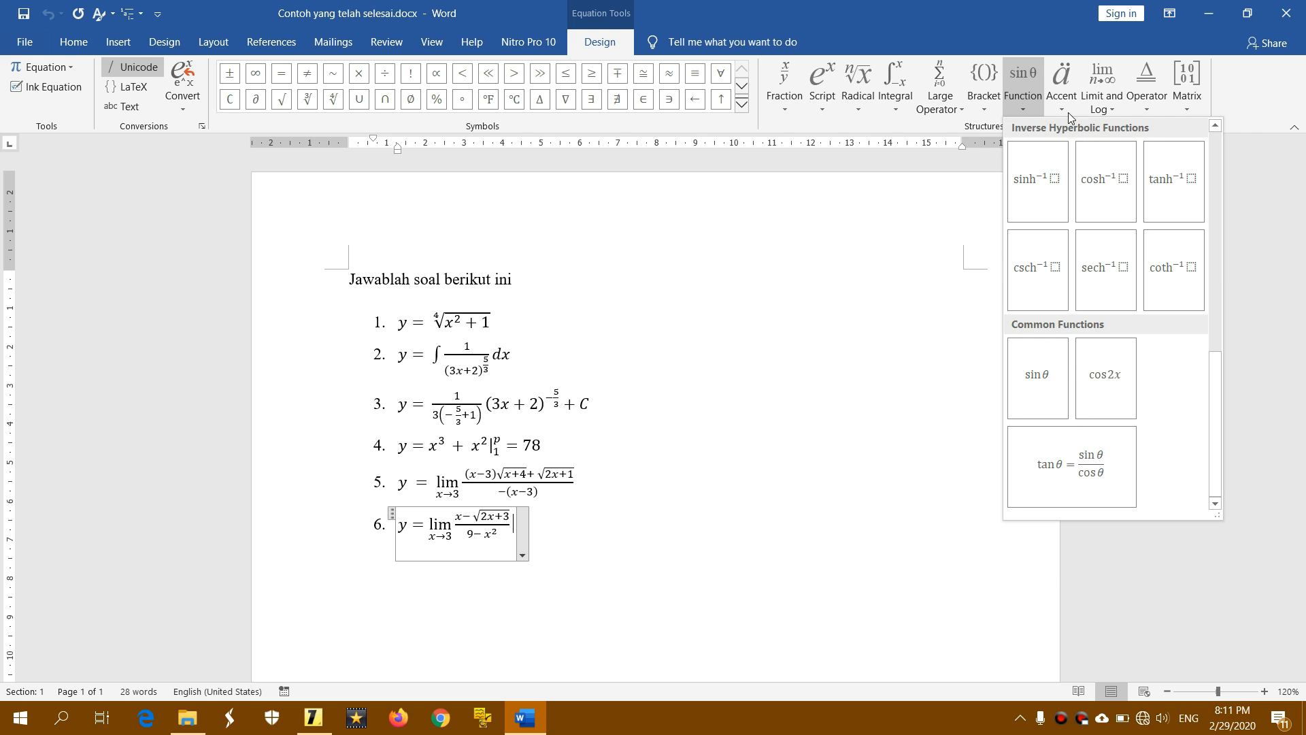
{"action": "left_click", "coordinate": [1066, 109]}
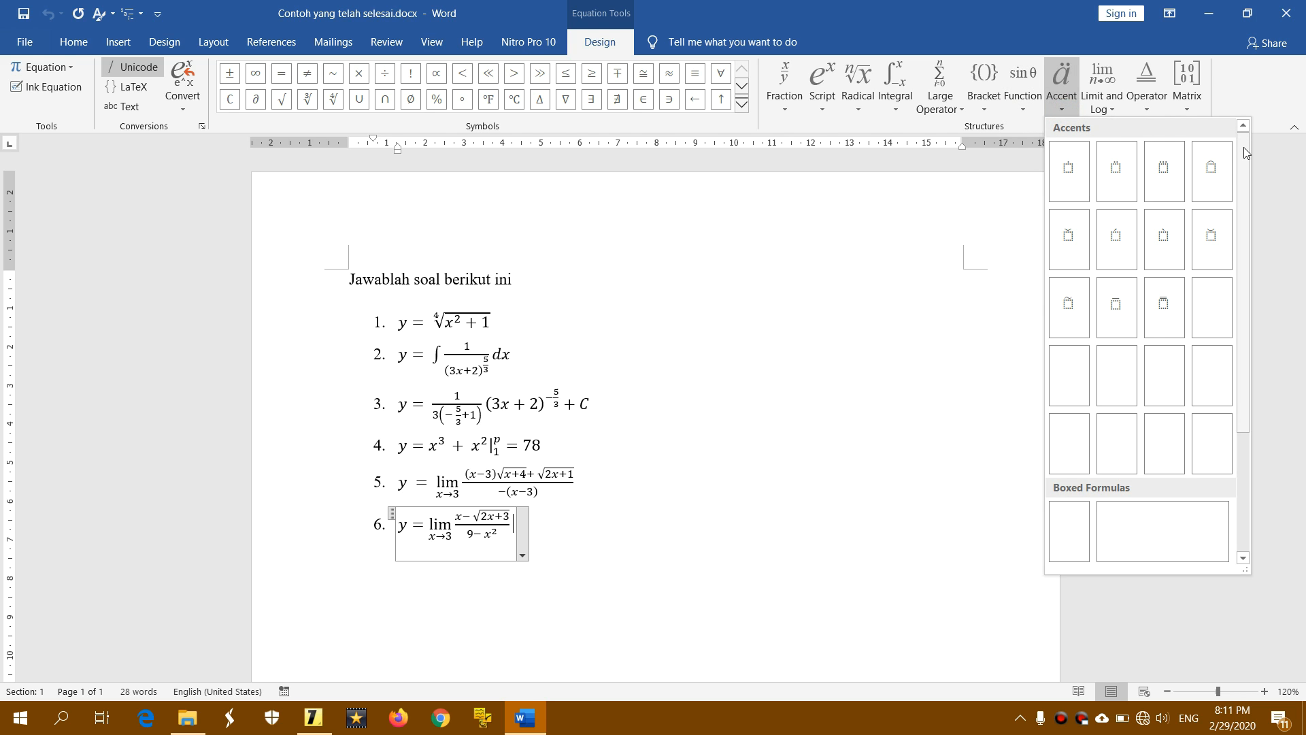
{"action": "left_click_drag", "start_coordinate": [1246, 152], "coordinate": [1246, 351]}
{"action": "left_click", "coordinate": [1107, 102]}
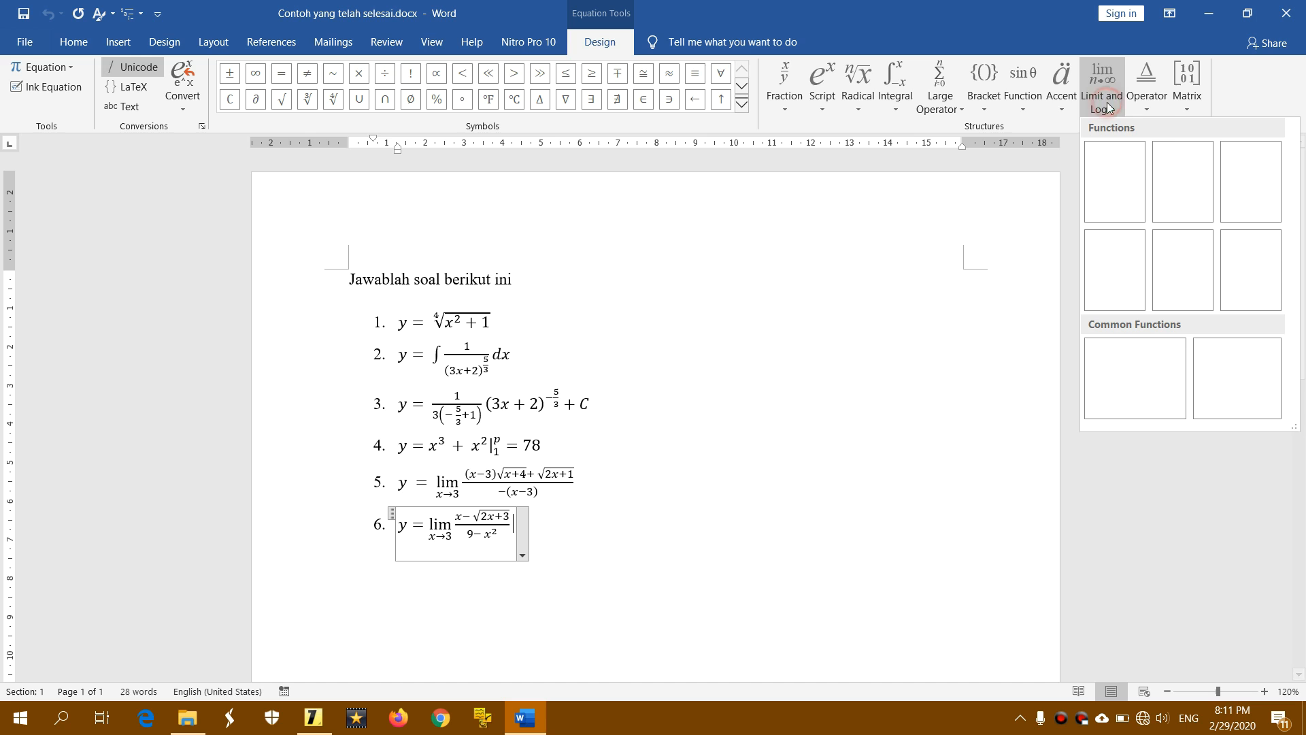
{"action": "left_click", "coordinate": [1145, 102]}
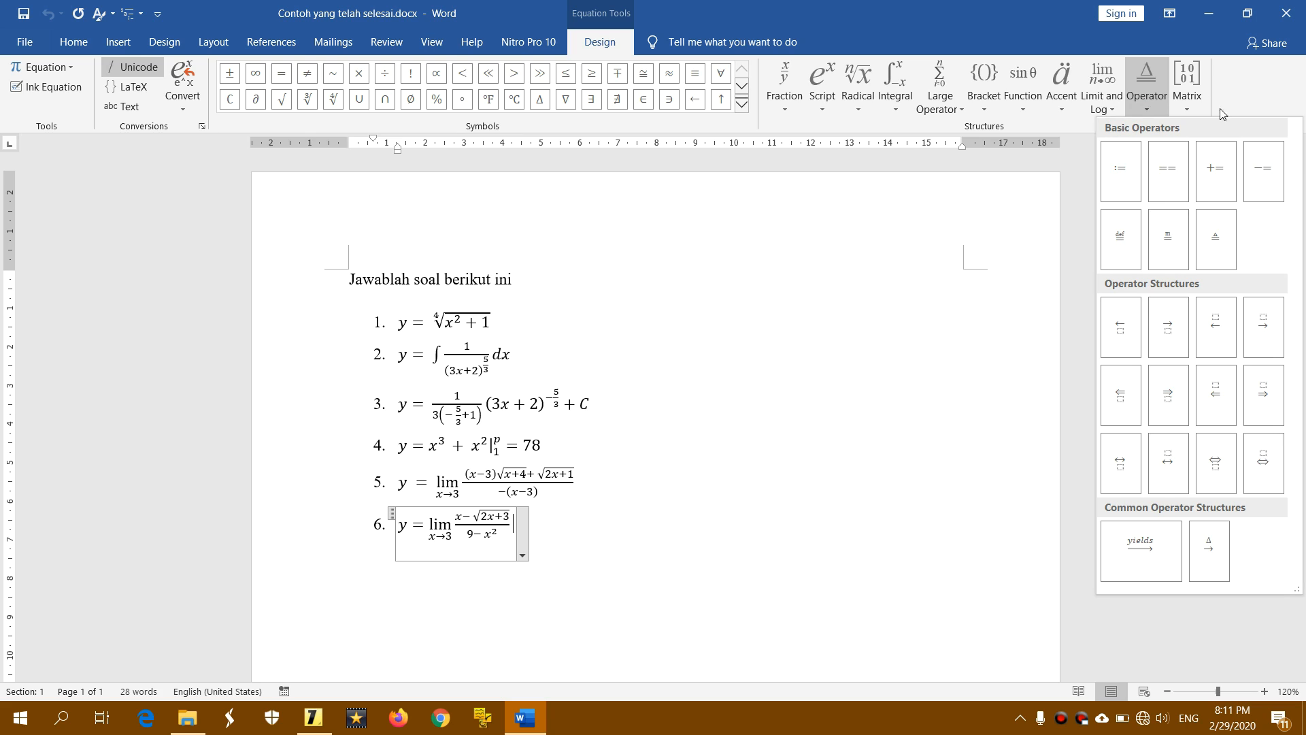
{"action": "left_click", "coordinate": [1190, 103]}
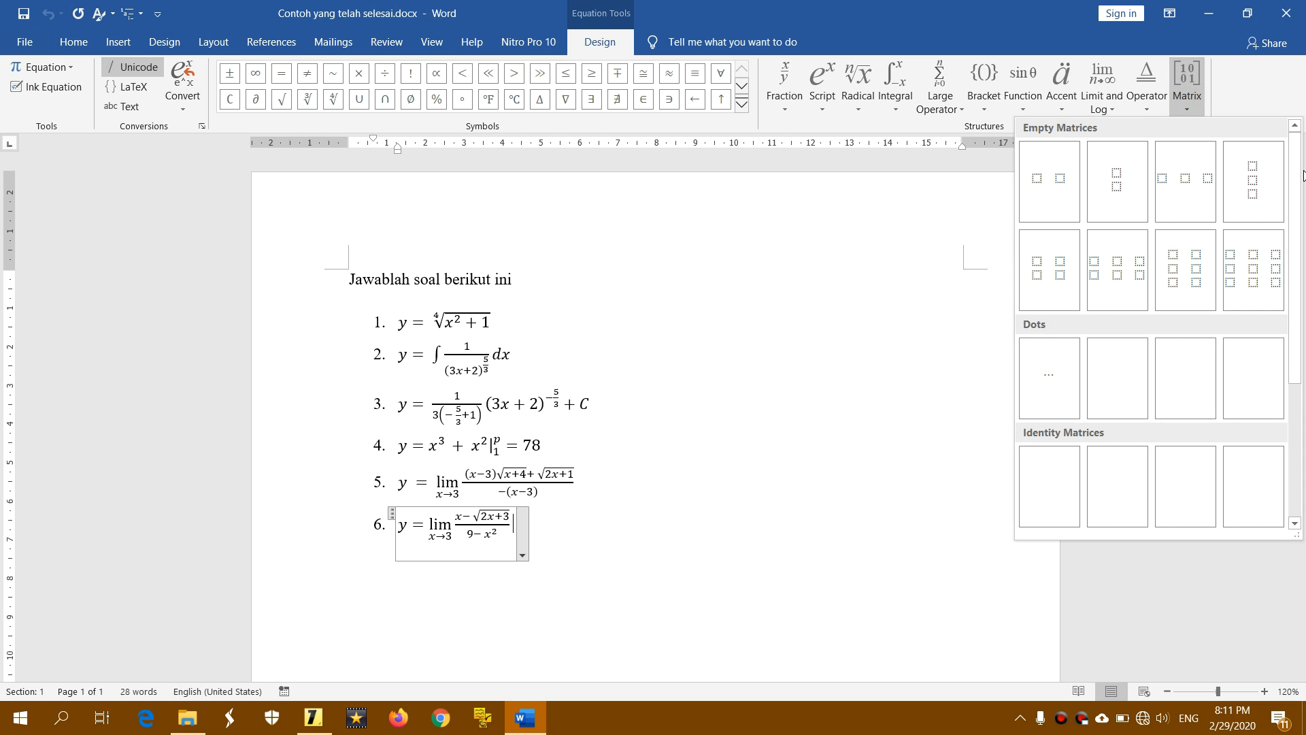
{"action": "left_click_drag", "start_coordinate": [1303, 179], "coordinate": [1303, 340]}
{"action": "left_click", "coordinate": [1255, 600]}
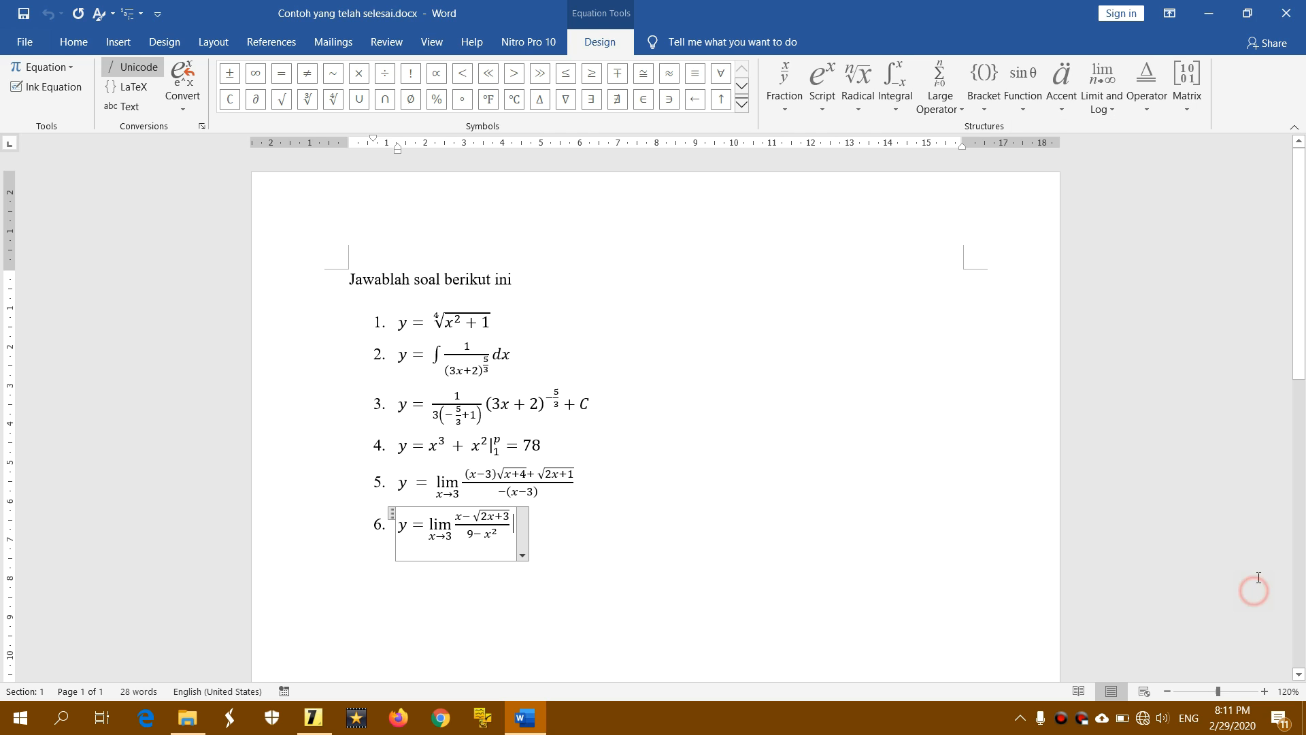
{"action": "left_click", "coordinate": [622, 527]}
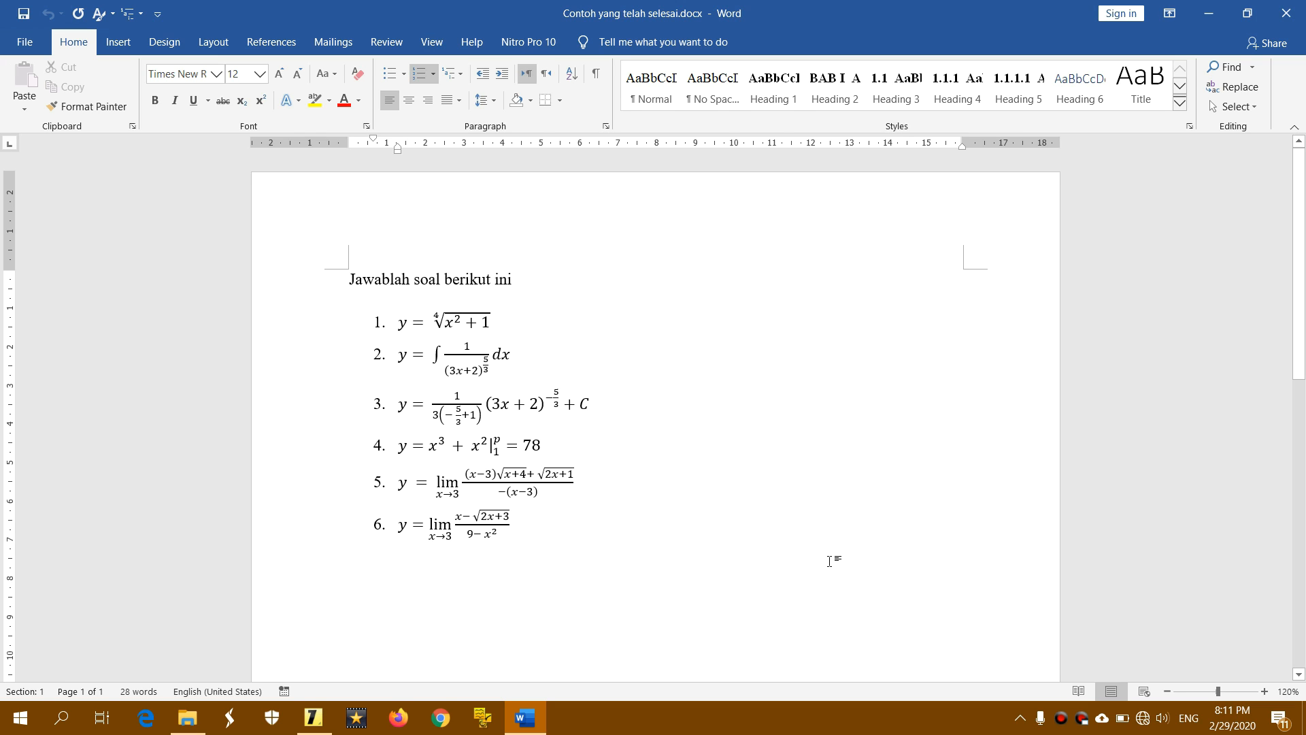
{"action": "left_click_drag", "start_coordinate": [614, 534], "coordinate": [393, 324]}
{"action": "left_click", "coordinate": [647, 540]}
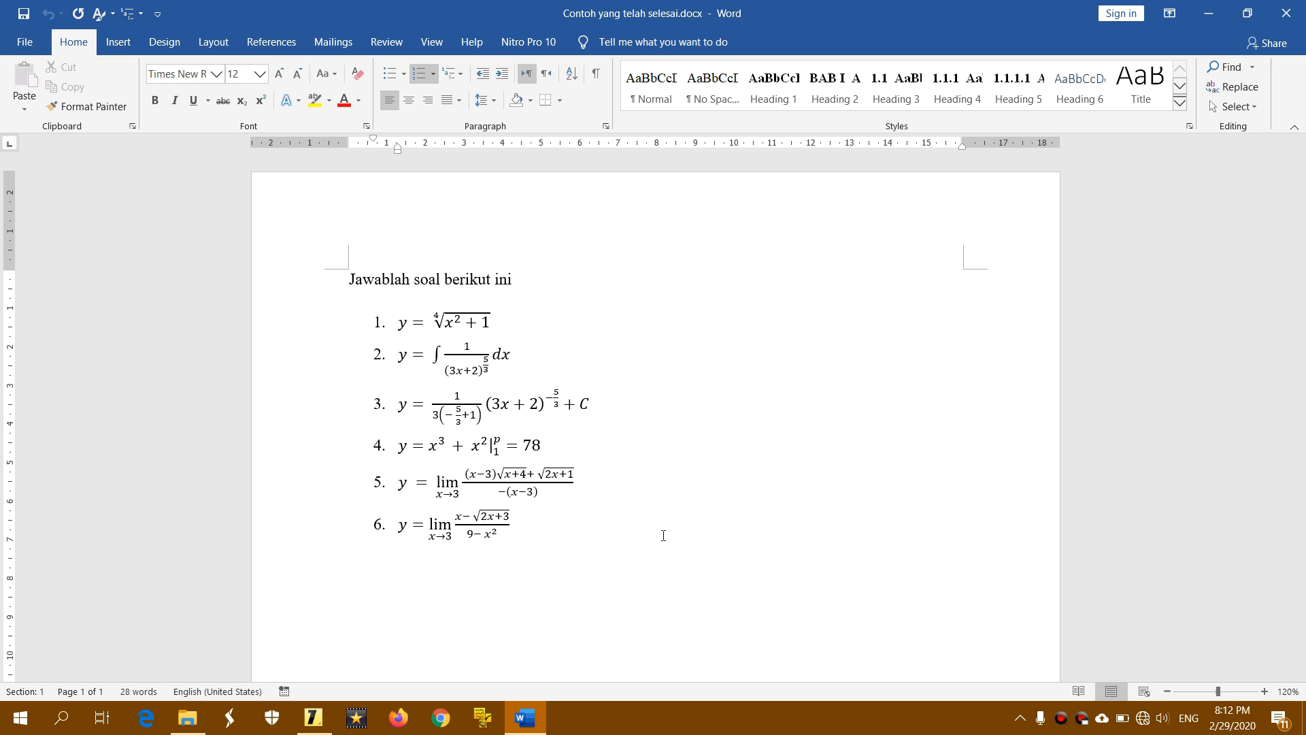
- Search Windows for Word, launch it and create a new blank document
{"action": "left_click", "coordinate": [75, 727]}
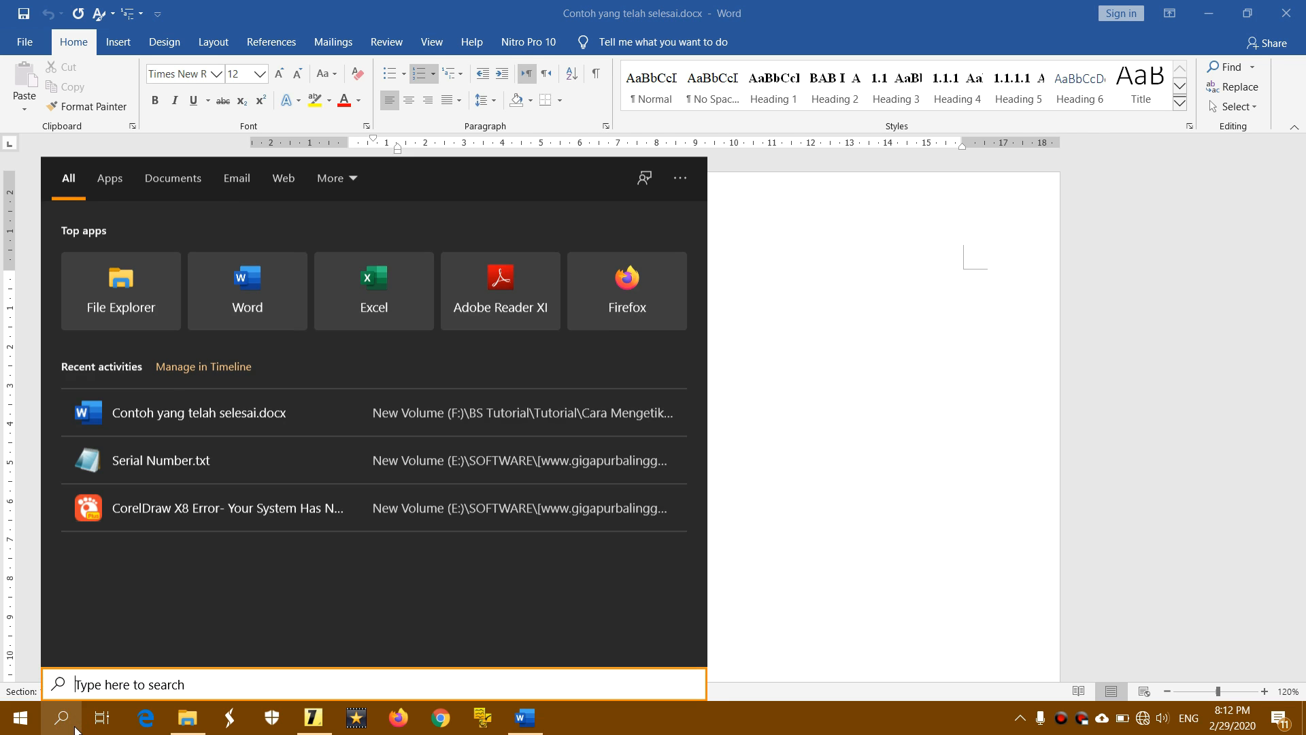
{"action": "type", "text": "word"}
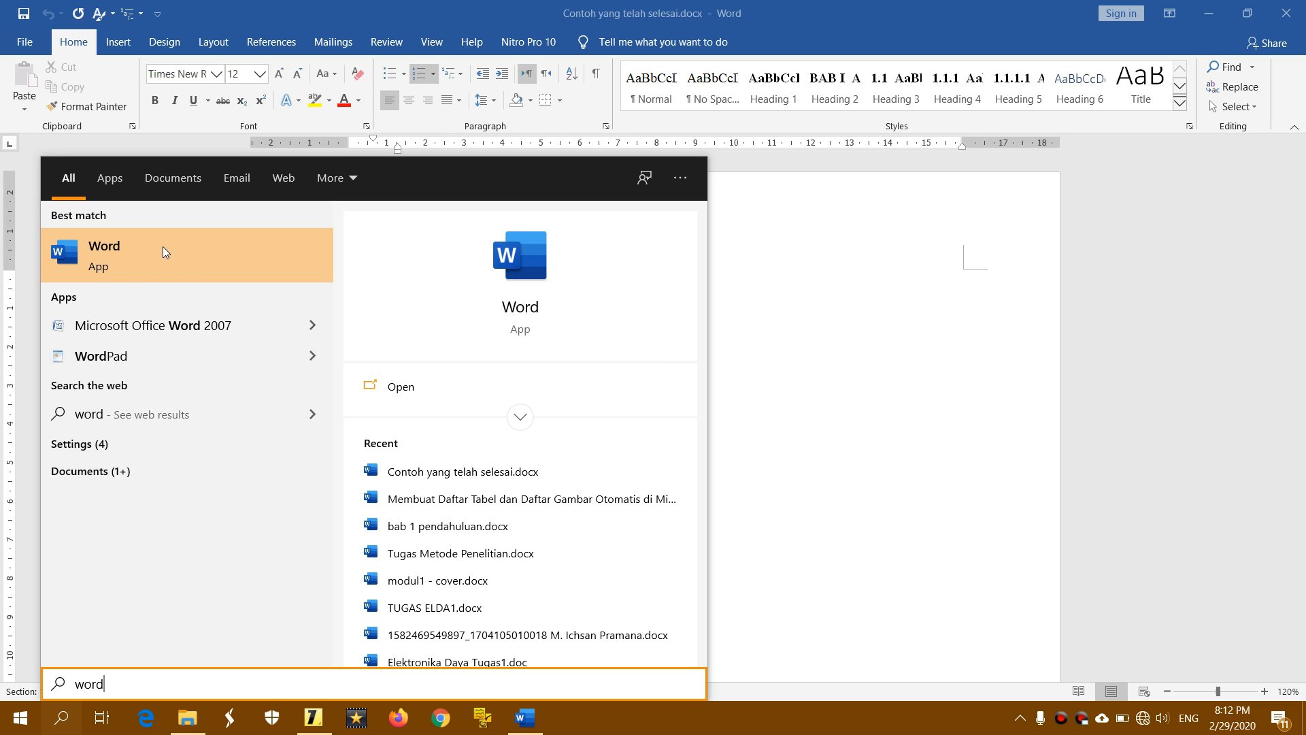
{"action": "left_click", "coordinate": [188, 253]}
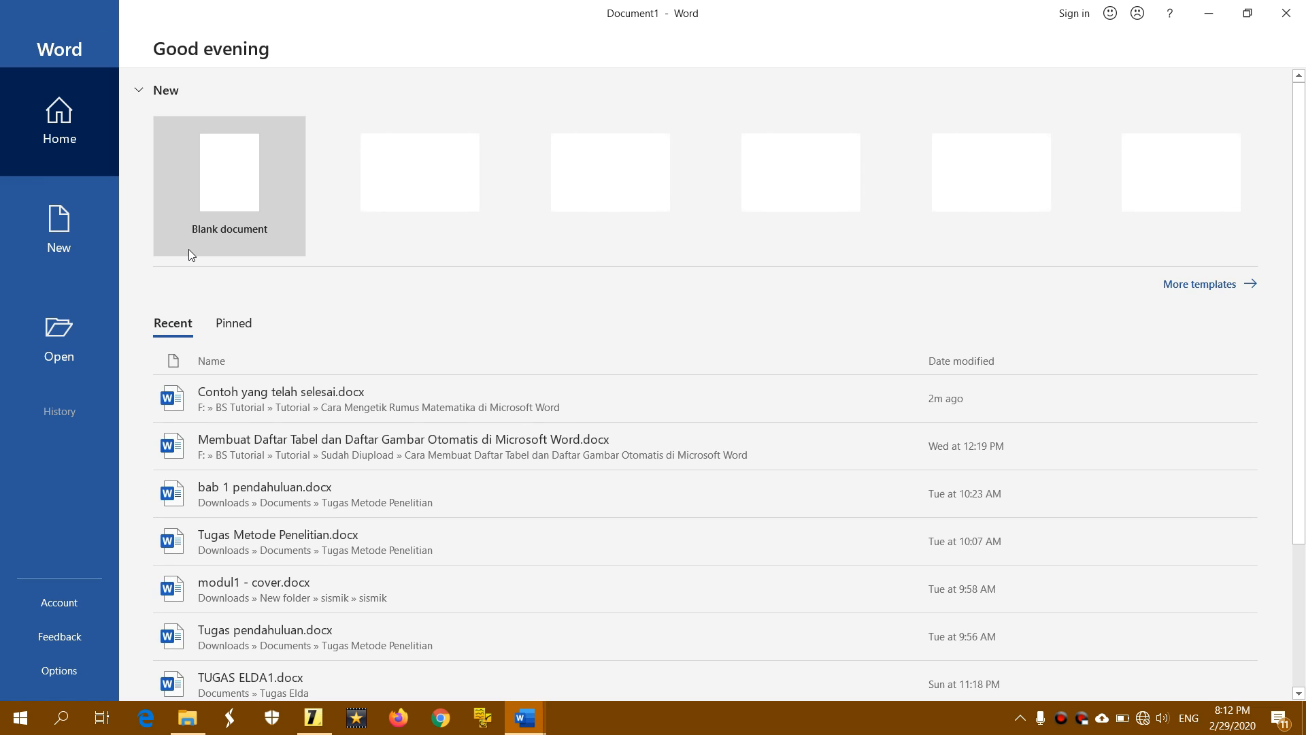
{"action": "left_click", "coordinate": [243, 181]}
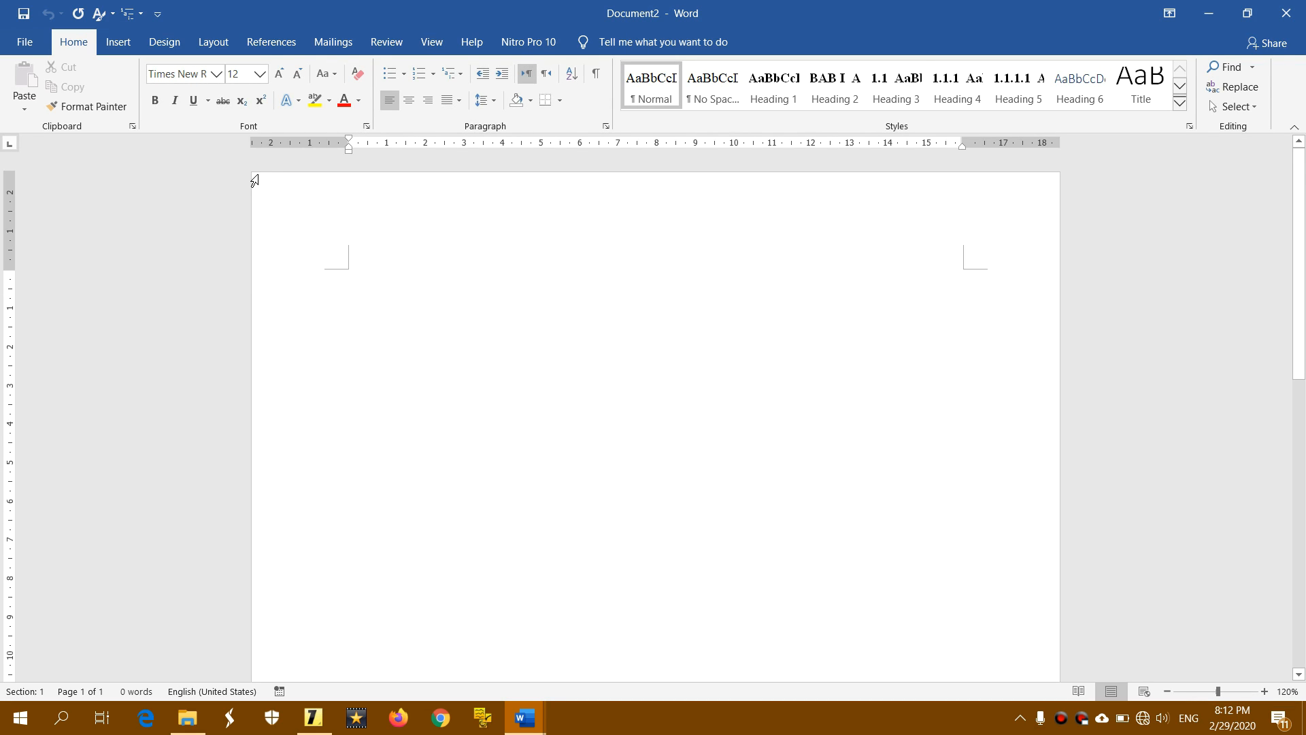
- Minimize the two blank document windows and restore the Contoh yang telah selesai.docx window down from its maximized size
{"action": "left_click", "coordinate": [1204, 20]}
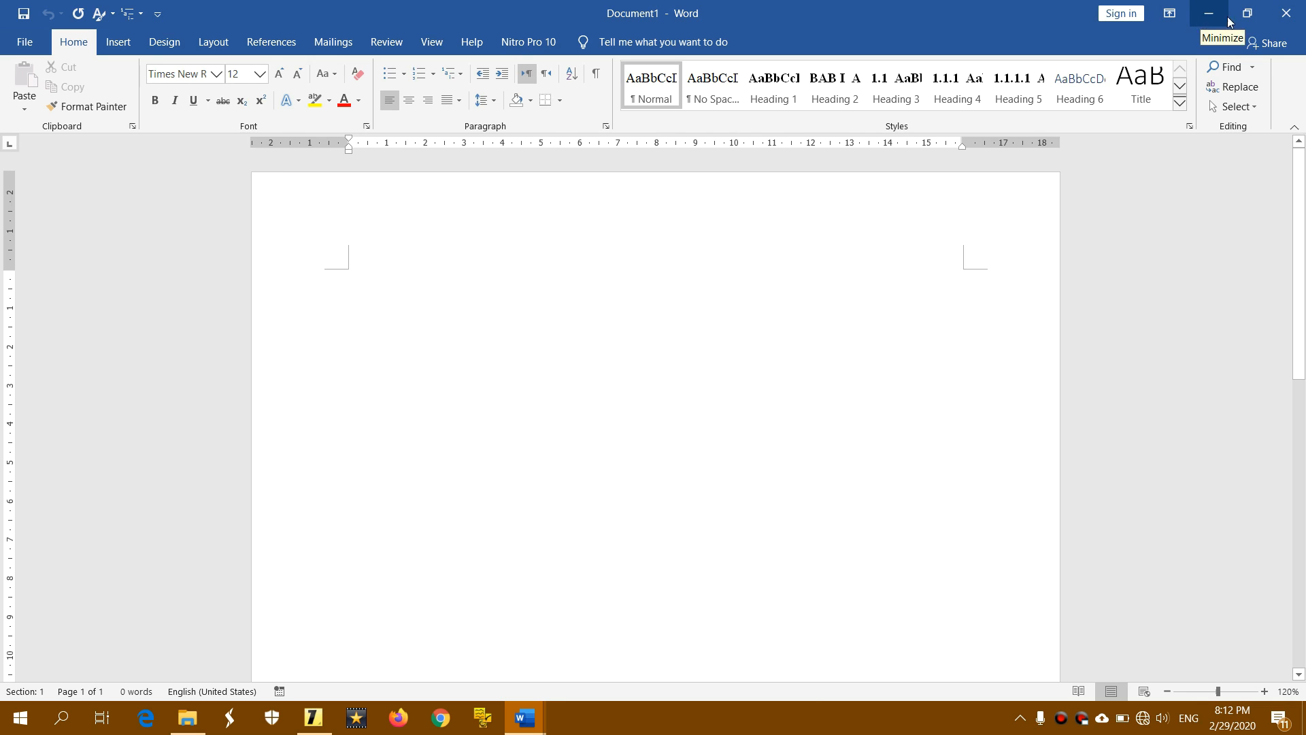
{"action": "left_click", "coordinate": [1206, 17]}
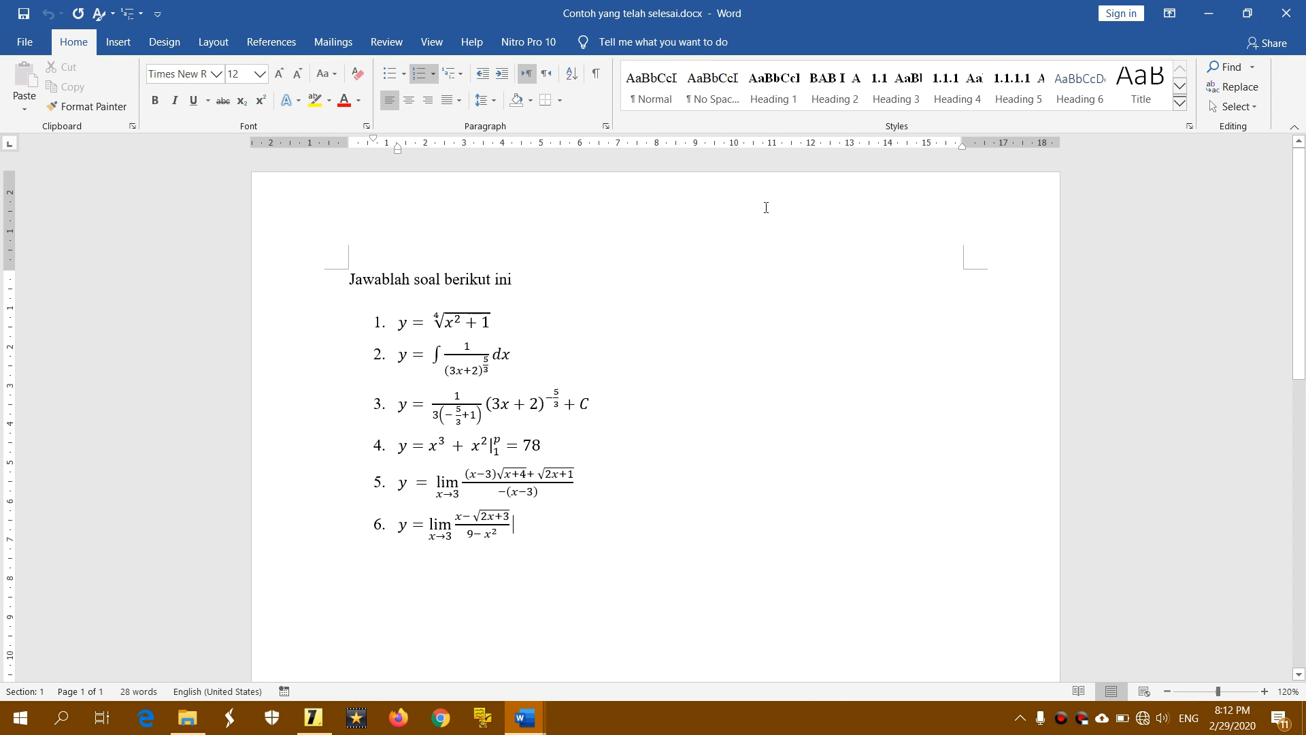
{"action": "left_click", "coordinate": [598, 534]}
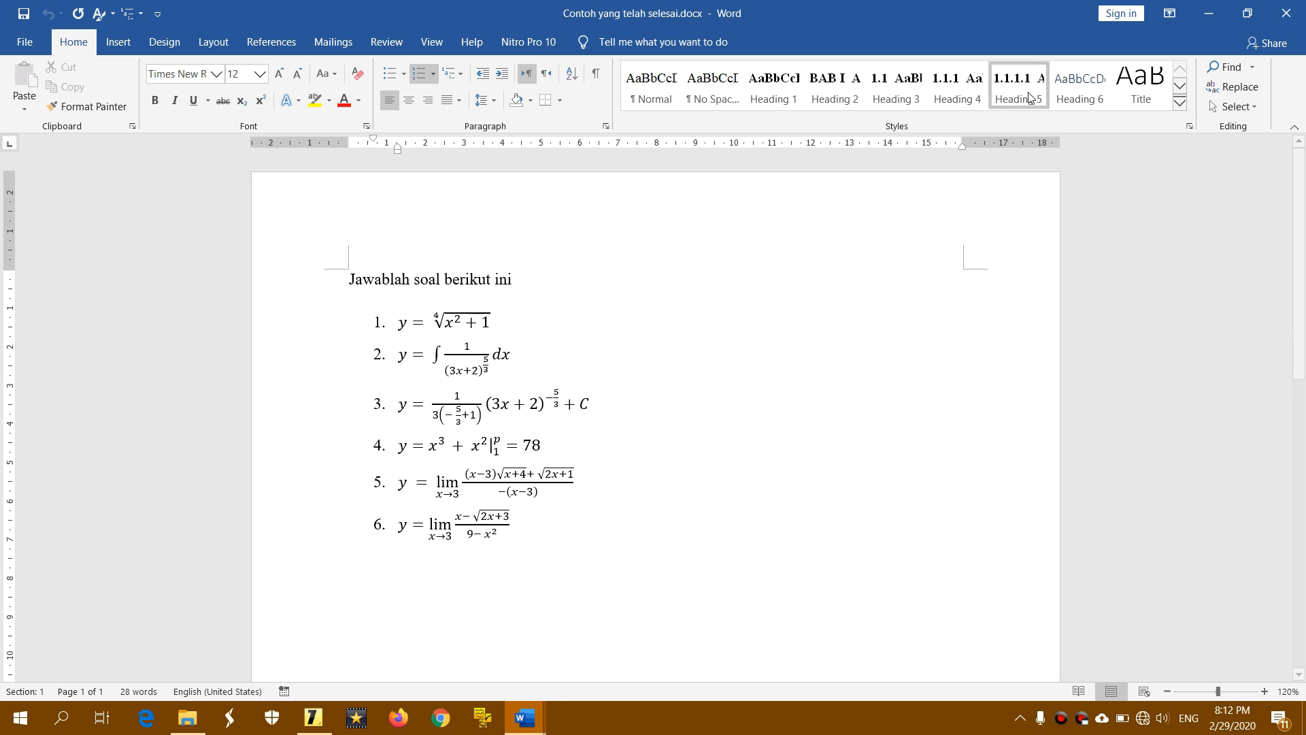
{"action": "left_click", "coordinate": [1246, 13]}
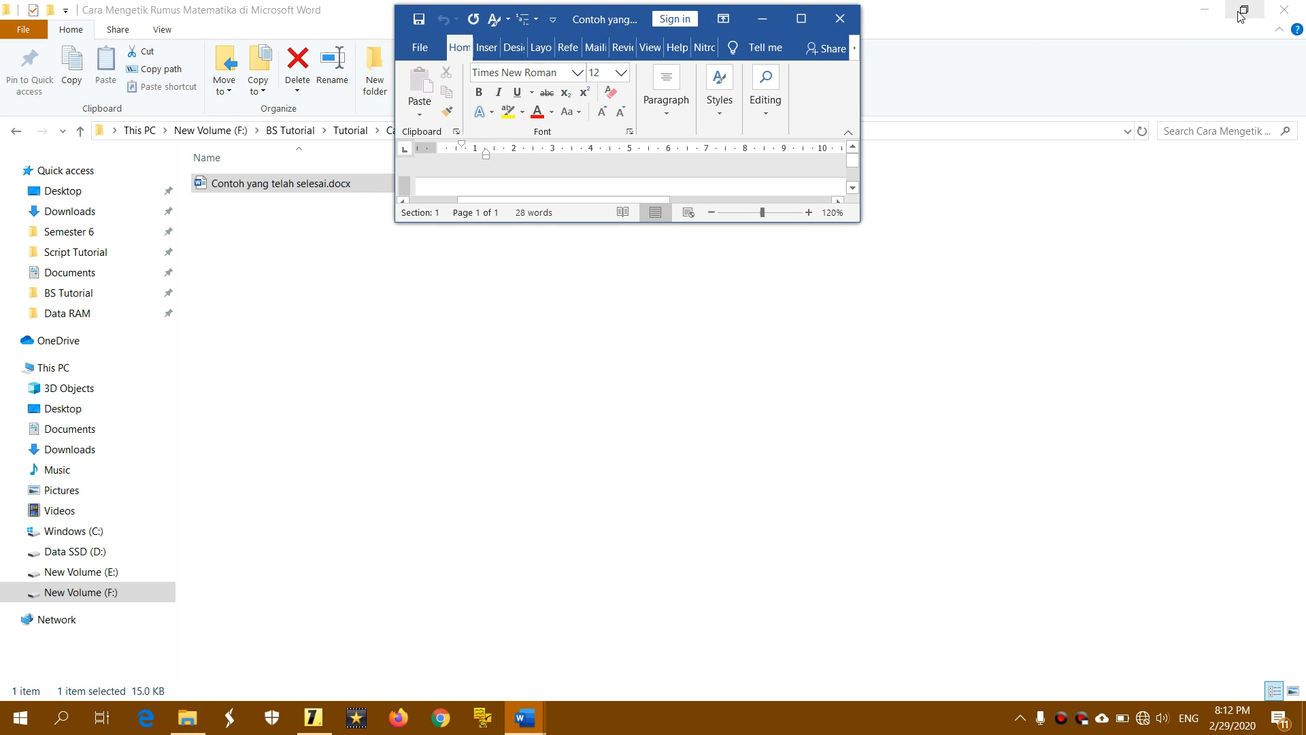
- Bring the Contoh yang telah selesai.docx window back to the front and stretch it across the full screen width
{"action": "left_click", "coordinate": [1092, 19]}
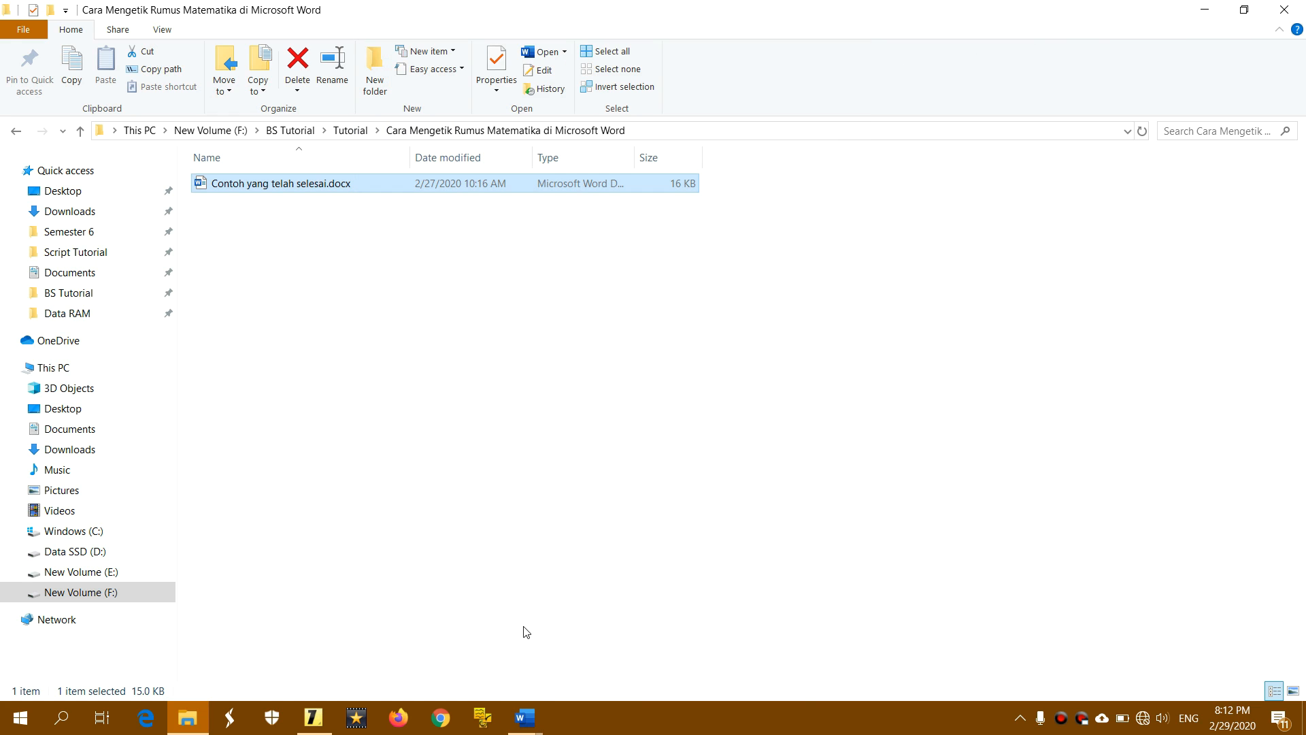
{"action": "mouse_move", "coordinate": [524, 725]}
{"action": "left_click", "coordinate": [380, 646]}
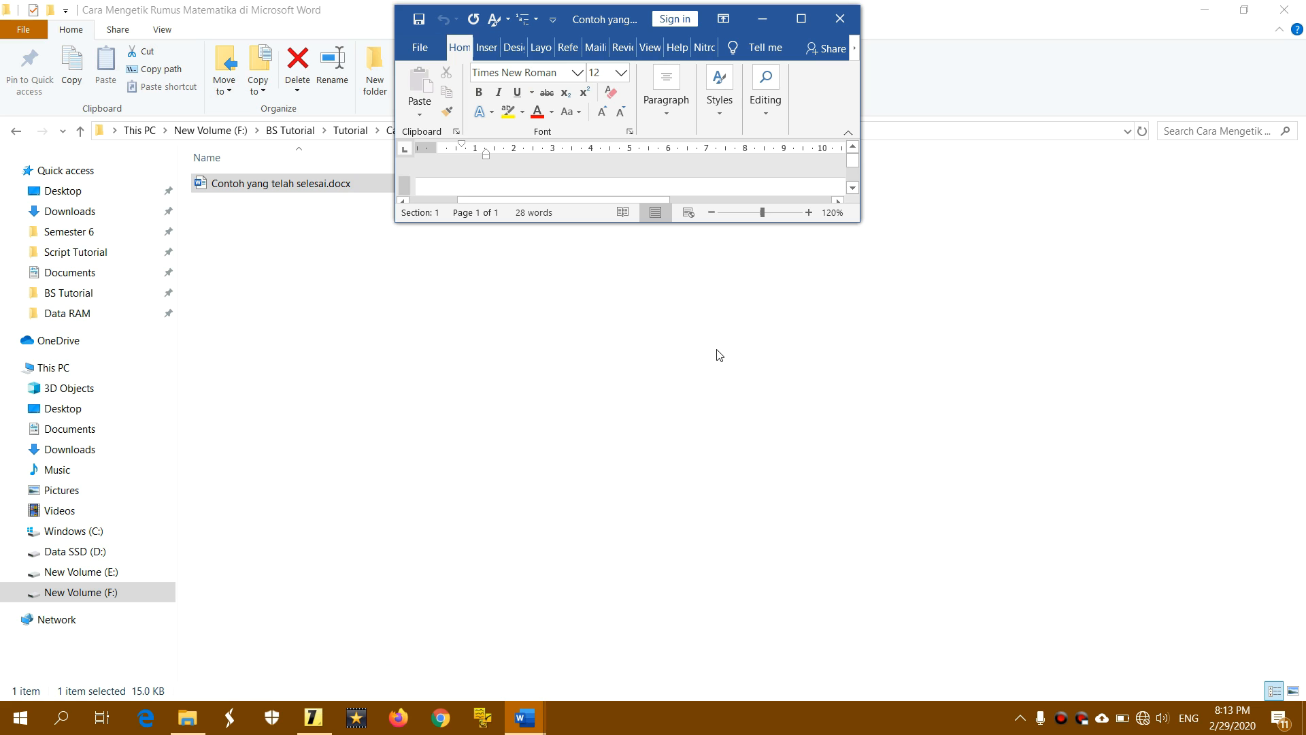
{"action": "left_click_drag", "start_coordinate": [860, 143], "coordinate": [1299, 133]}
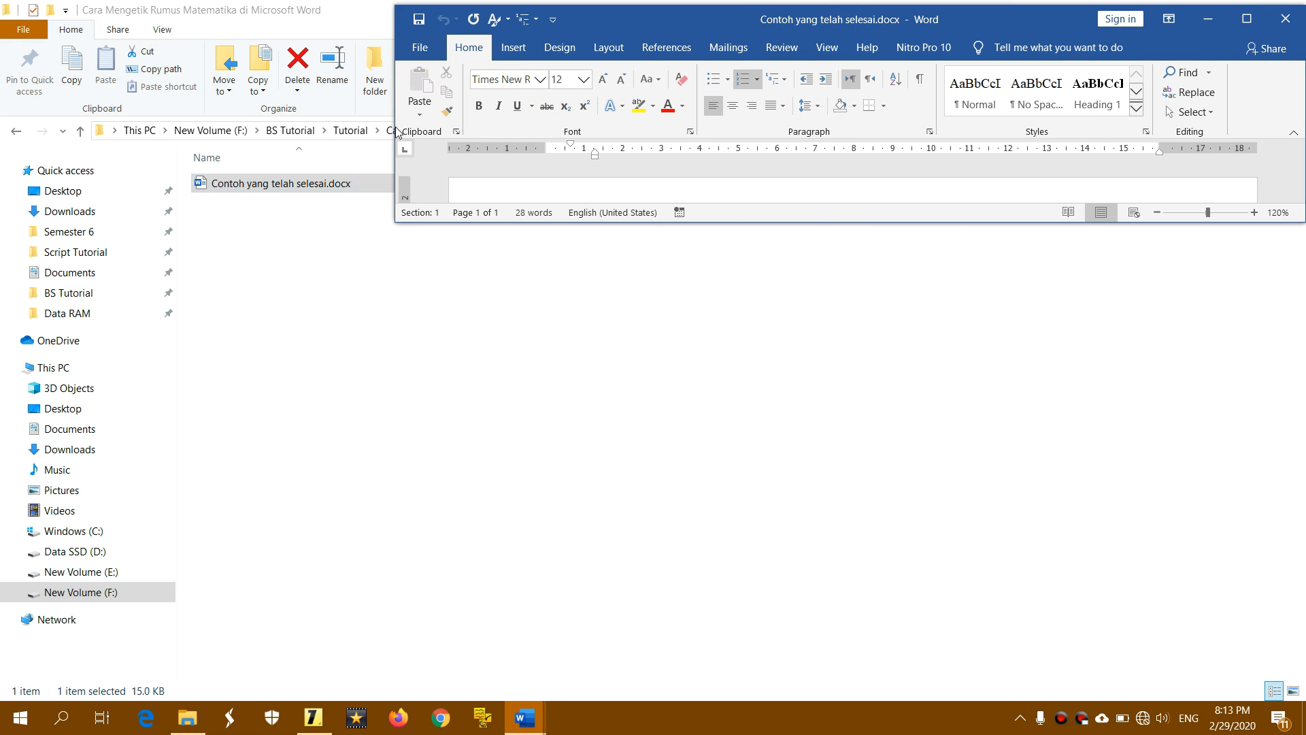
{"action": "left_click_drag", "start_coordinate": [395, 128], "coordinate": [2, 126]}
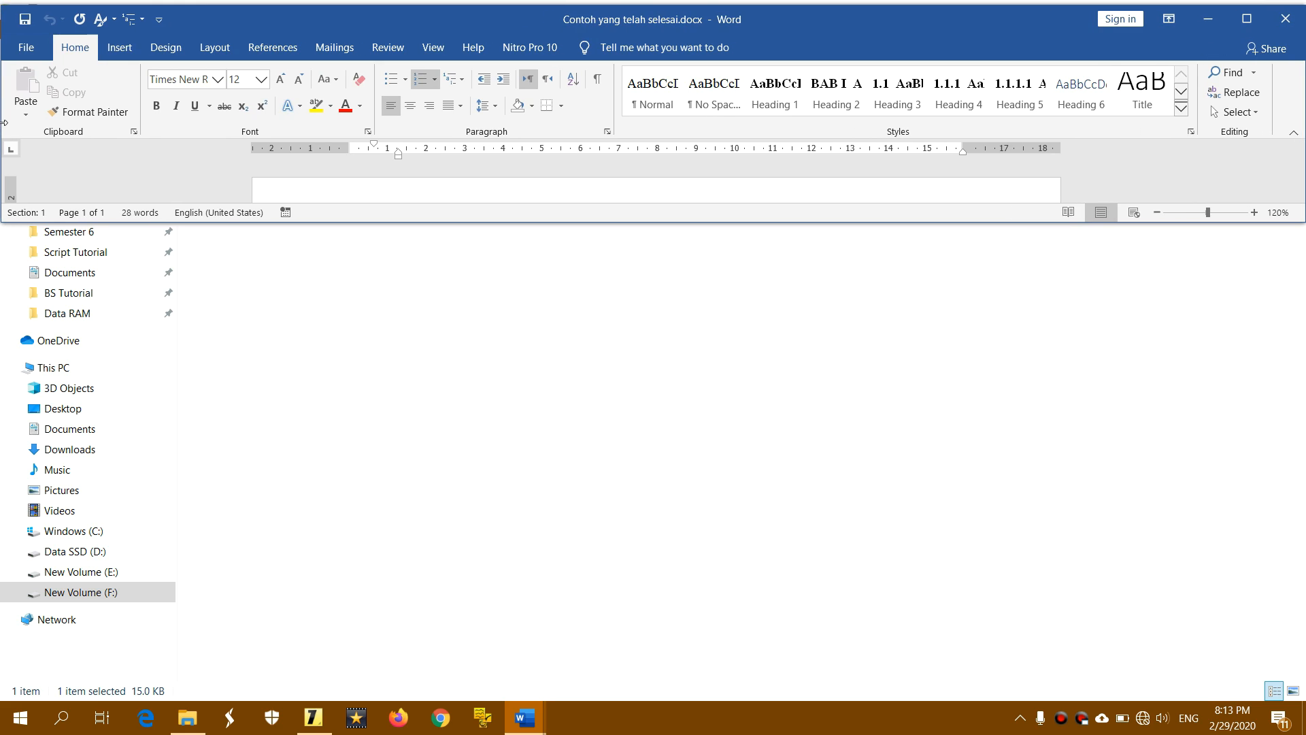
- Collapse the example document's ribbon and resize the window's height so only its heading and first two formulas show
{"action": "double_click", "coordinate": [77, 47]}
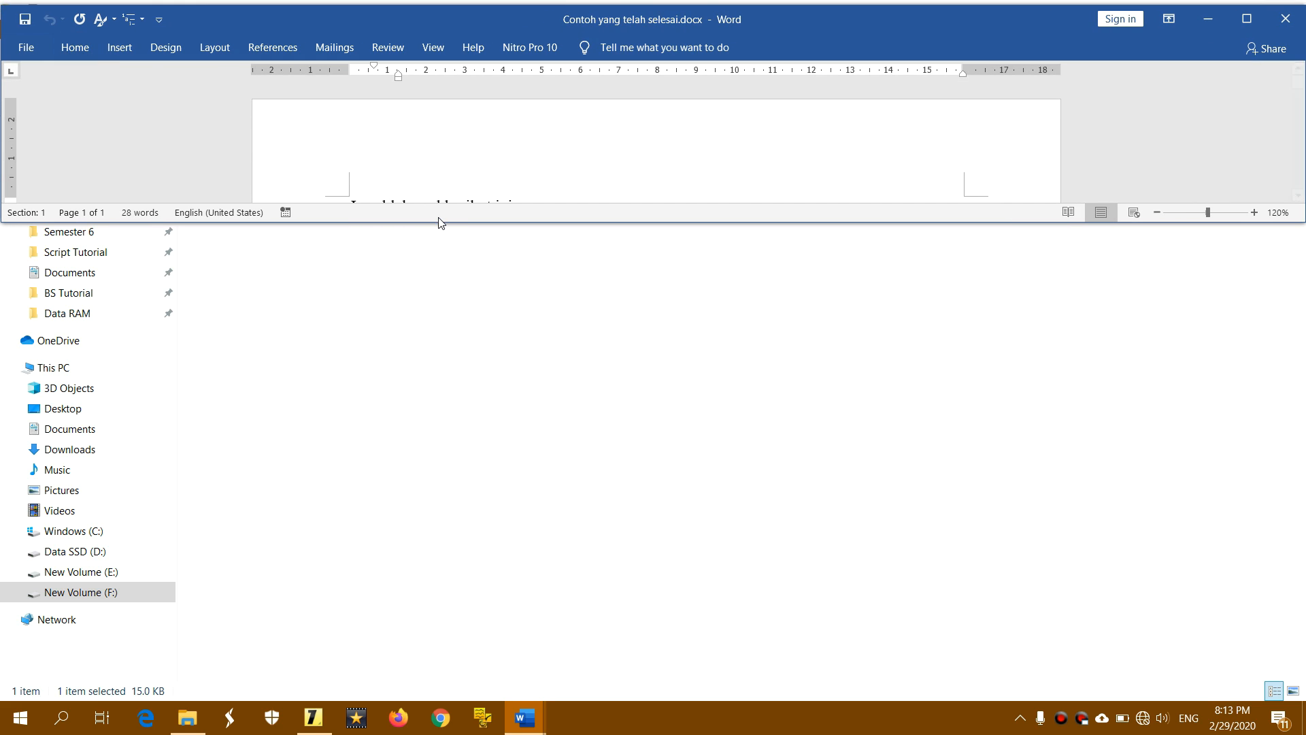
{"action": "left_click_drag", "start_coordinate": [444, 226], "coordinate": [433, 330]}
{"action": "scroll", "coordinate": [715, 304], "scroll_direction": "down", "scroll_amount": 3}
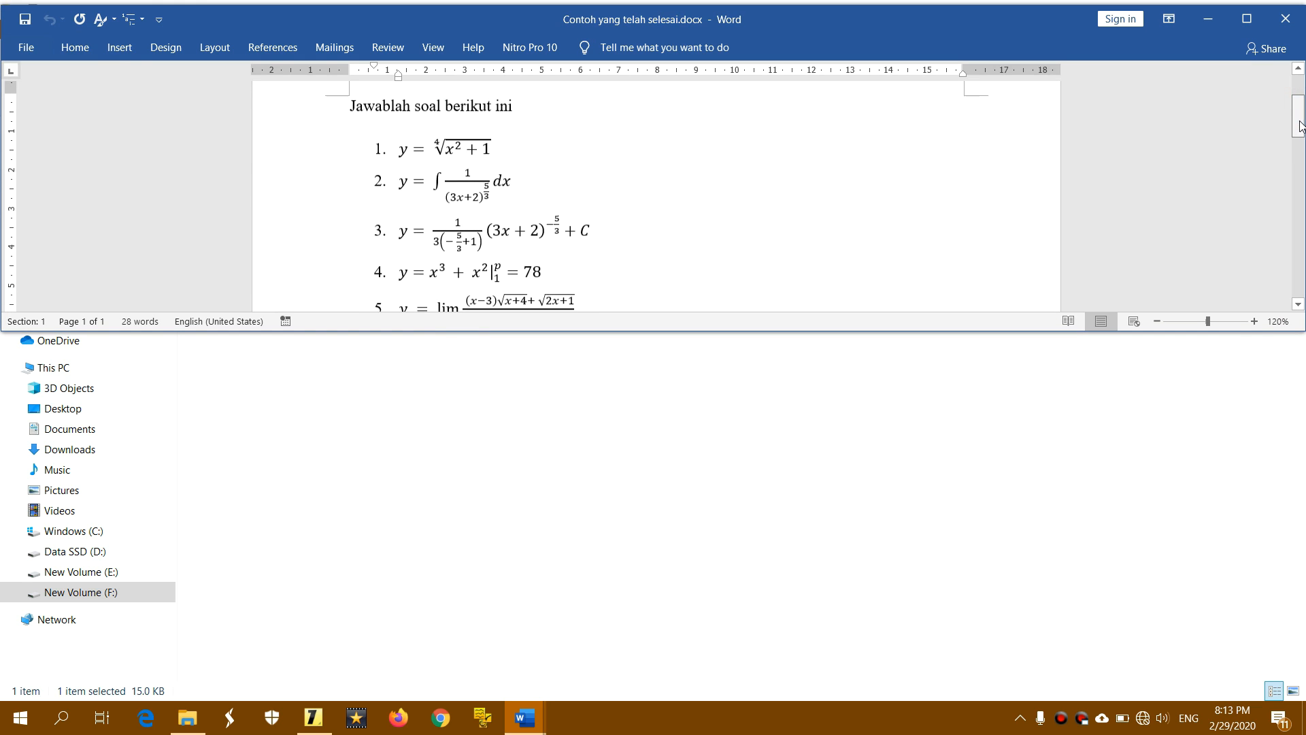
{"action": "left_click_drag", "start_coordinate": [704, 331], "coordinate": [724, 237]}
- Close the blank Document2 window and switch to Document1
{"action": "left_click", "coordinate": [524, 717]}
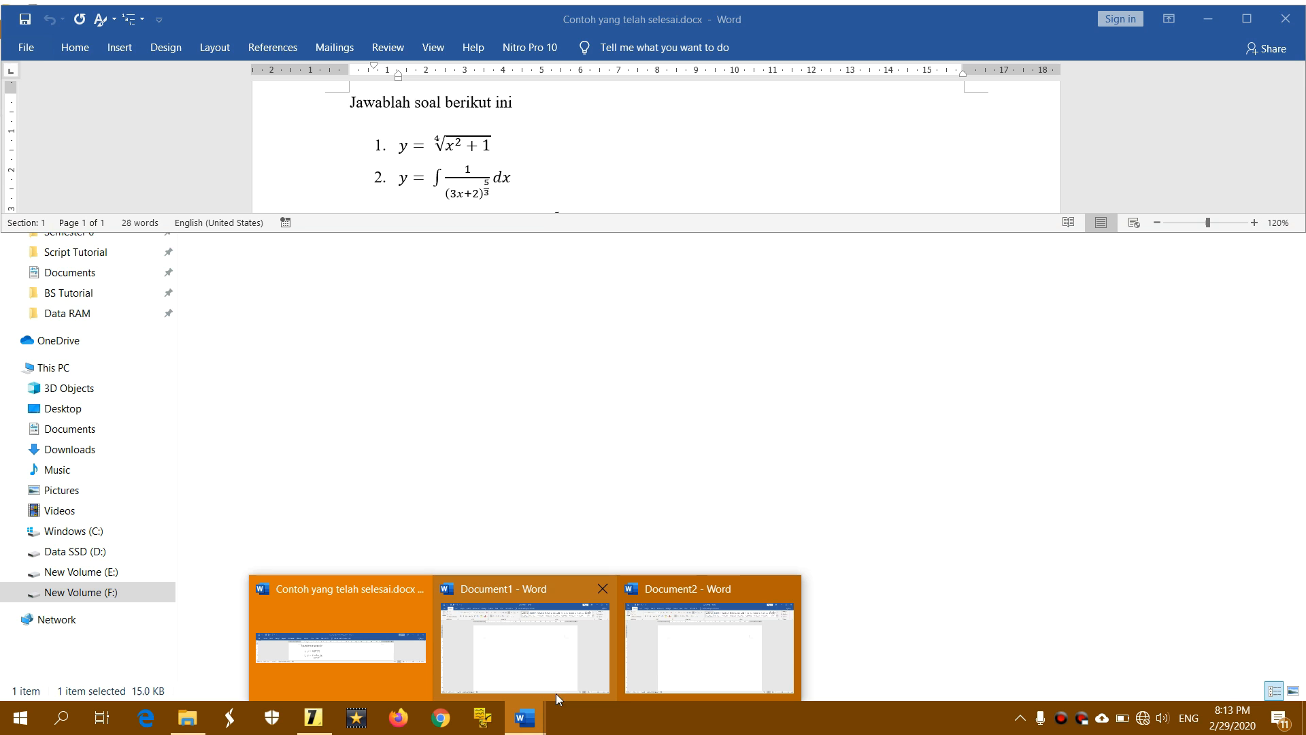
{"action": "mouse_move", "coordinate": [556, 646]}
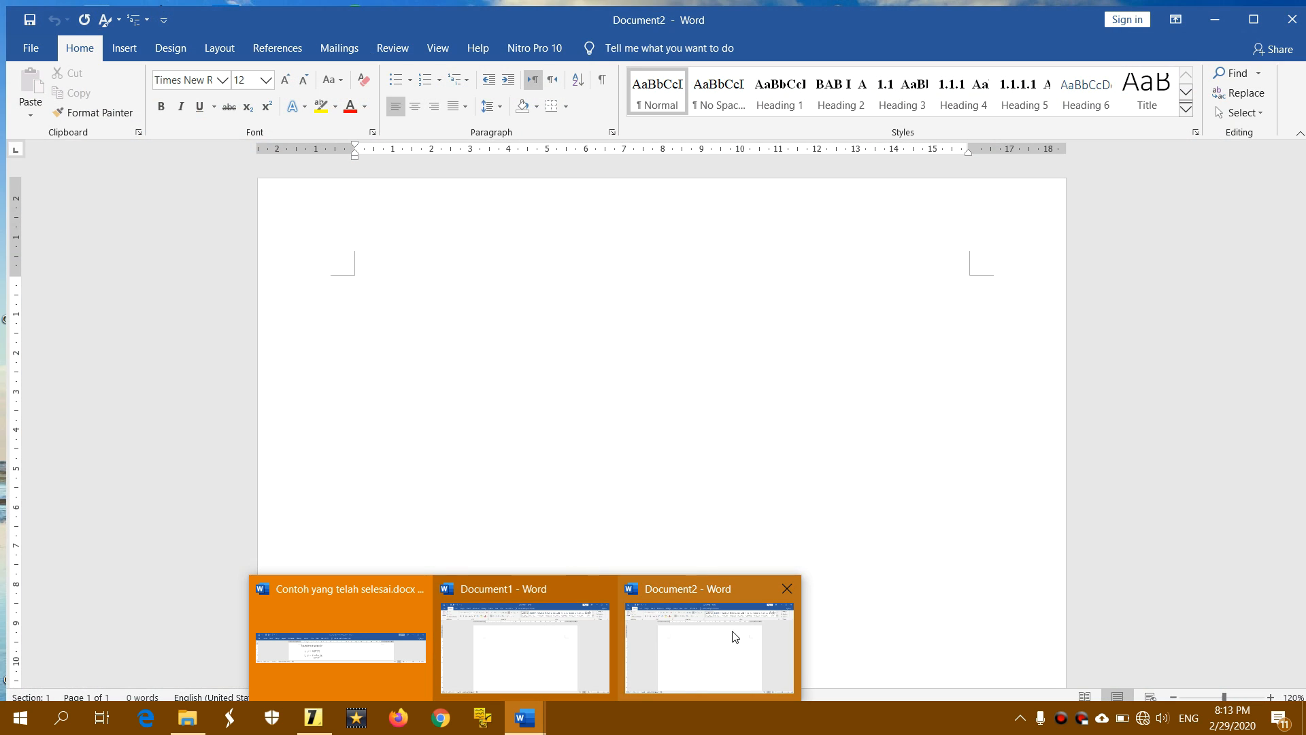
{"action": "left_click", "coordinate": [787, 588]}
{"action": "left_click", "coordinate": [653, 614]}
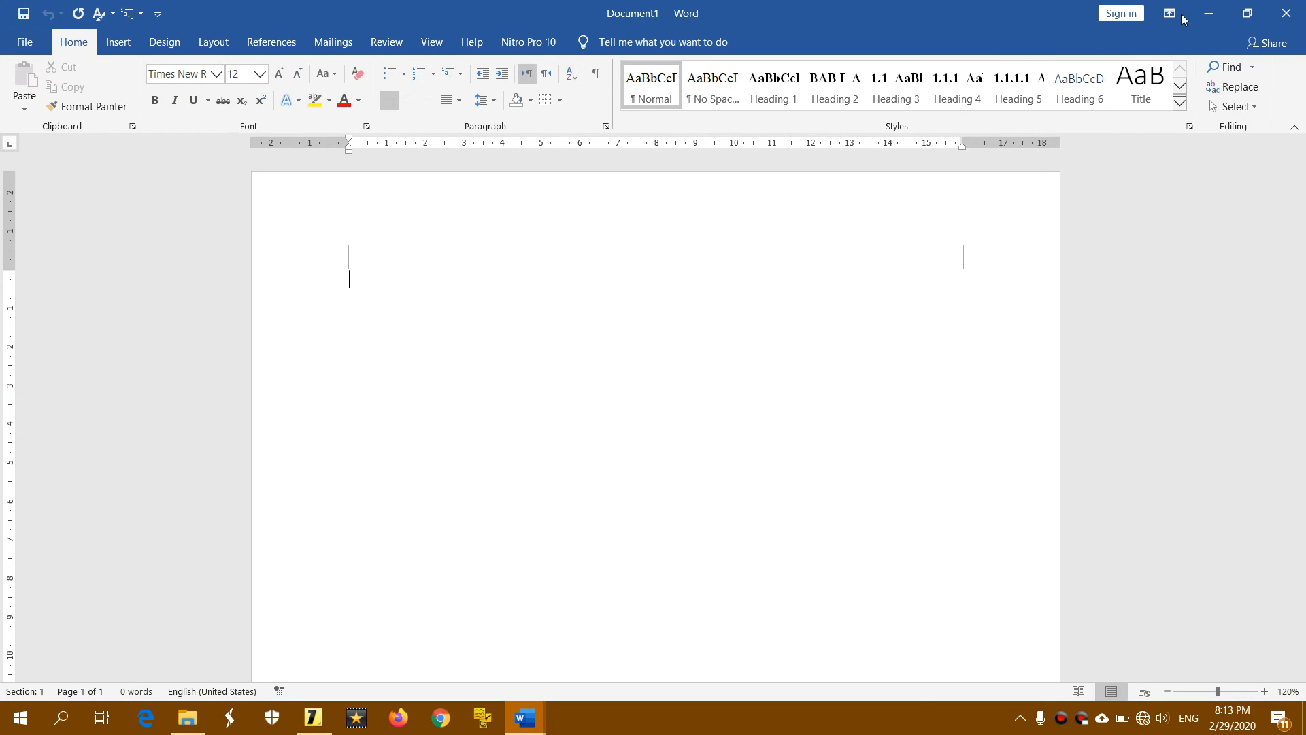
- Restore Document1 down, stretch it across the full screen width and place it directly below the example document
{"action": "left_click", "coordinate": [1256, 15]}
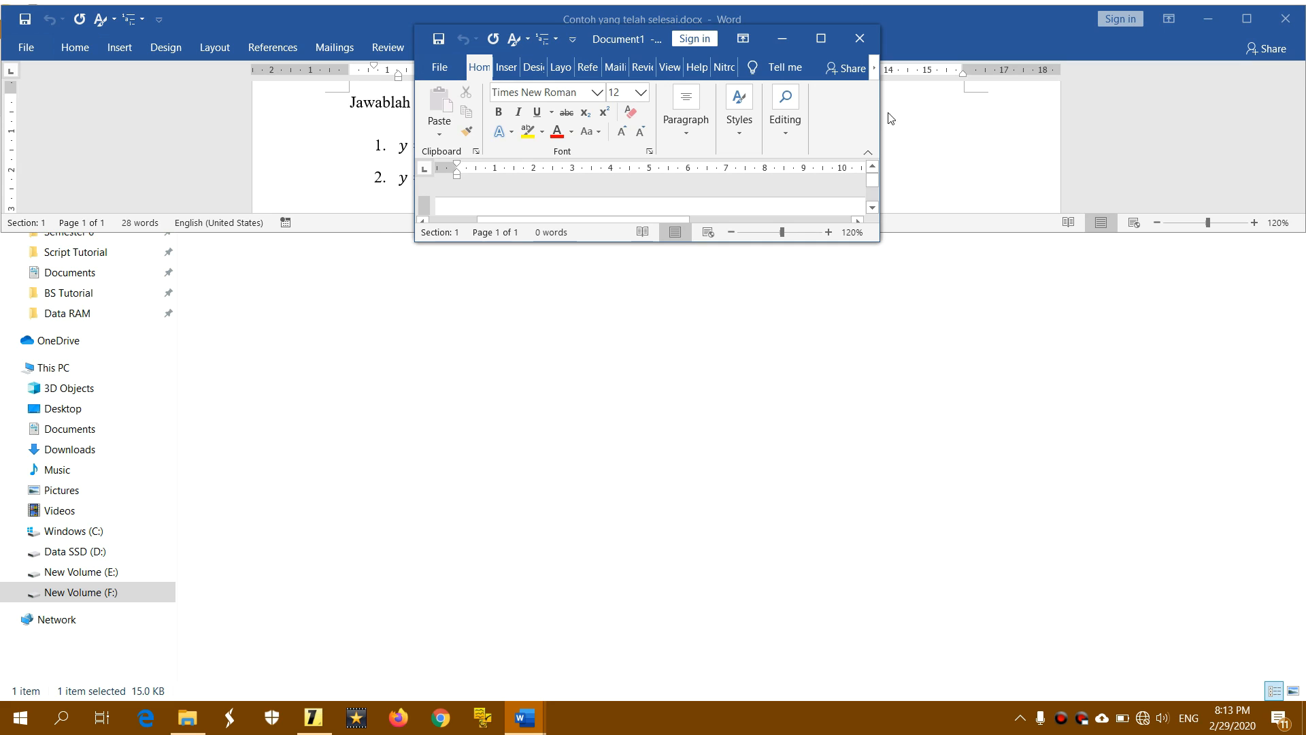
{"action": "left_click_drag", "start_coordinate": [876, 112], "coordinate": [1300, 126]}
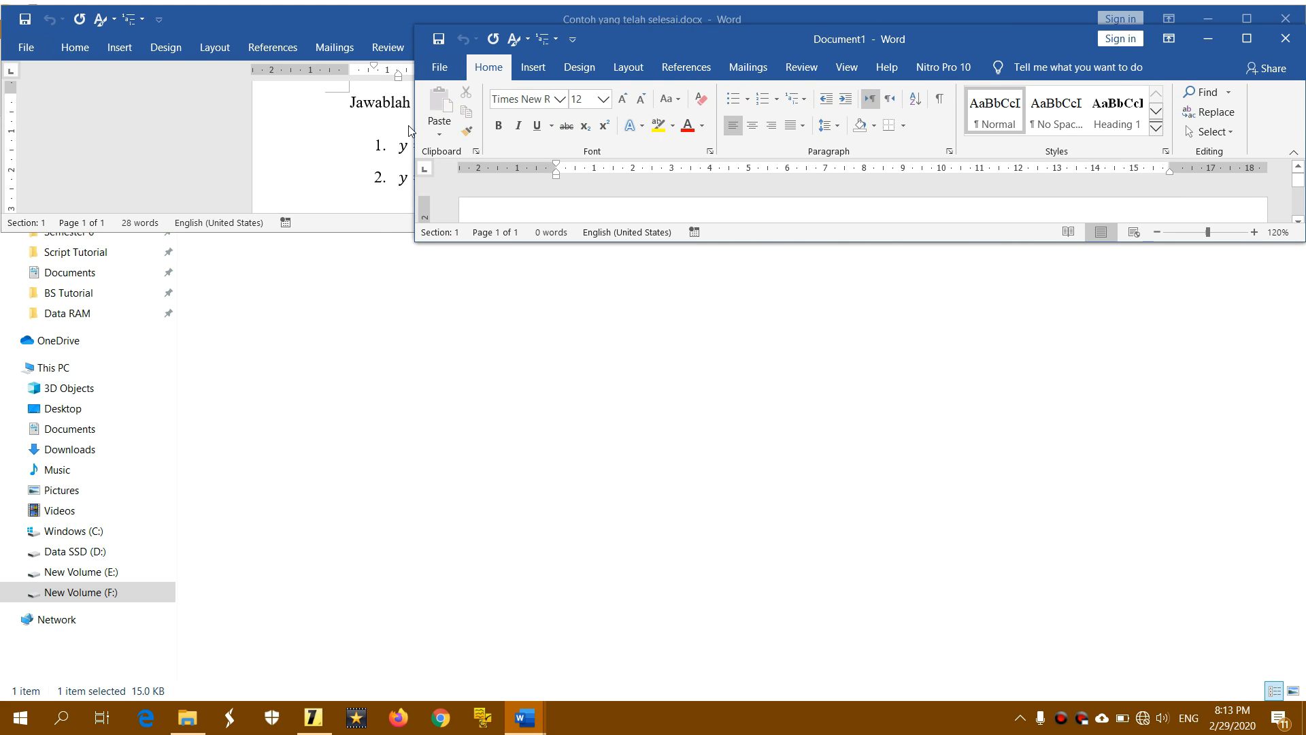
{"action": "left_click_drag", "start_coordinate": [415, 126], "coordinate": [2, 129]}
{"action": "left_click_drag", "start_coordinate": [566, 39], "coordinate": [561, 249]}
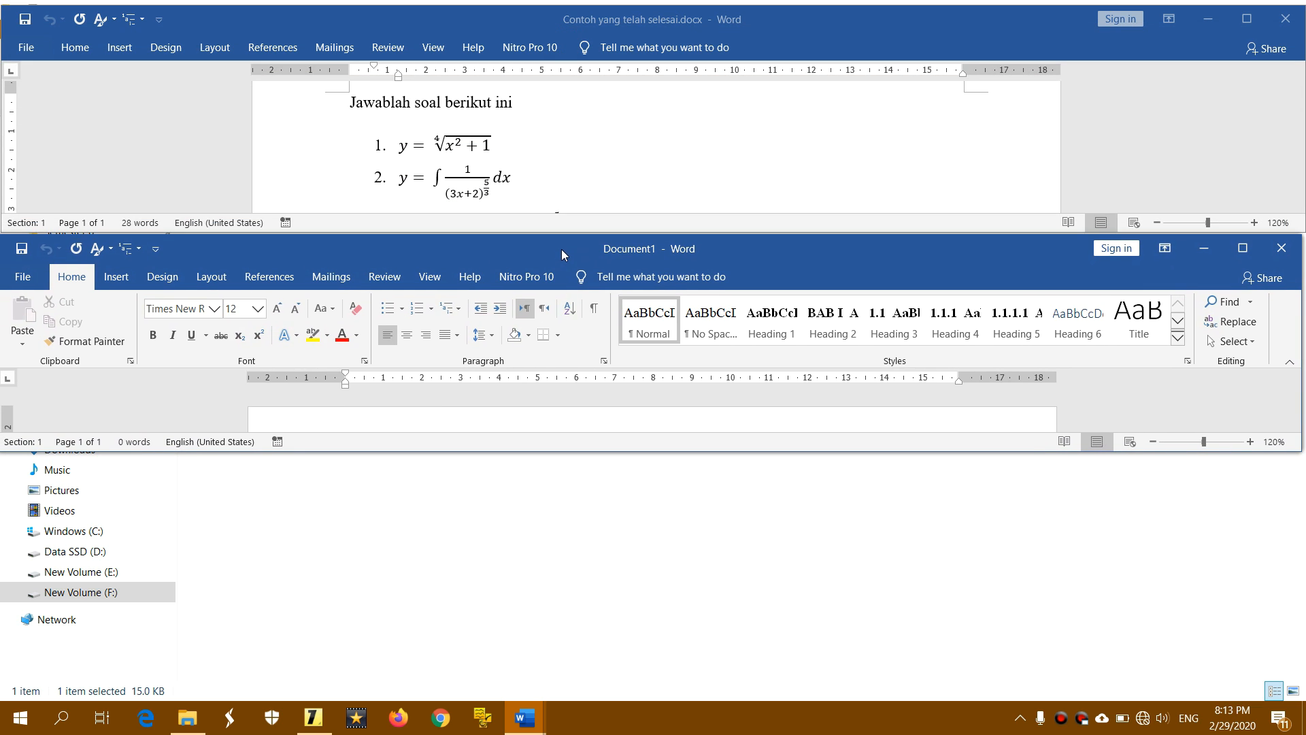
- Extend the lower edge of the Document1 window down towards the taskbar, keeping the example document visible above it
{"action": "left_click_drag", "start_coordinate": [606, 455], "coordinate": [611, 701]}
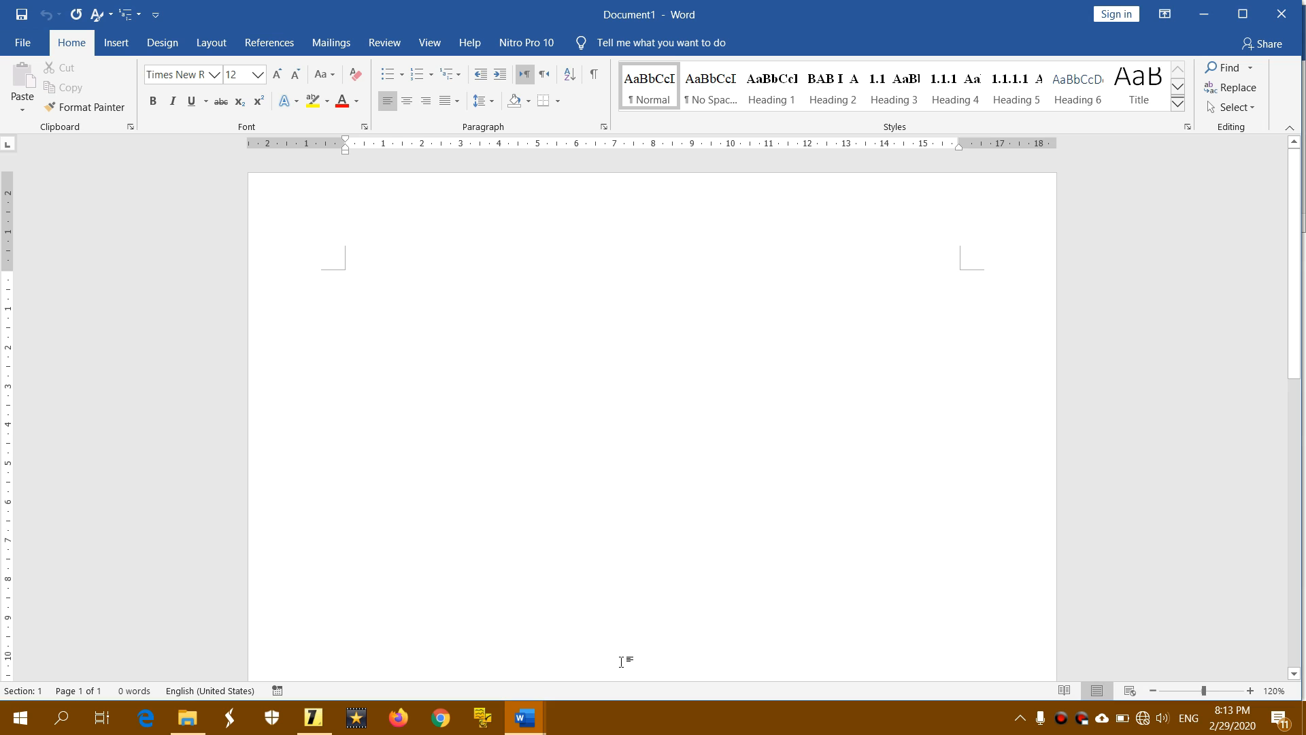
{"action": "left_click", "coordinate": [1236, 22]}
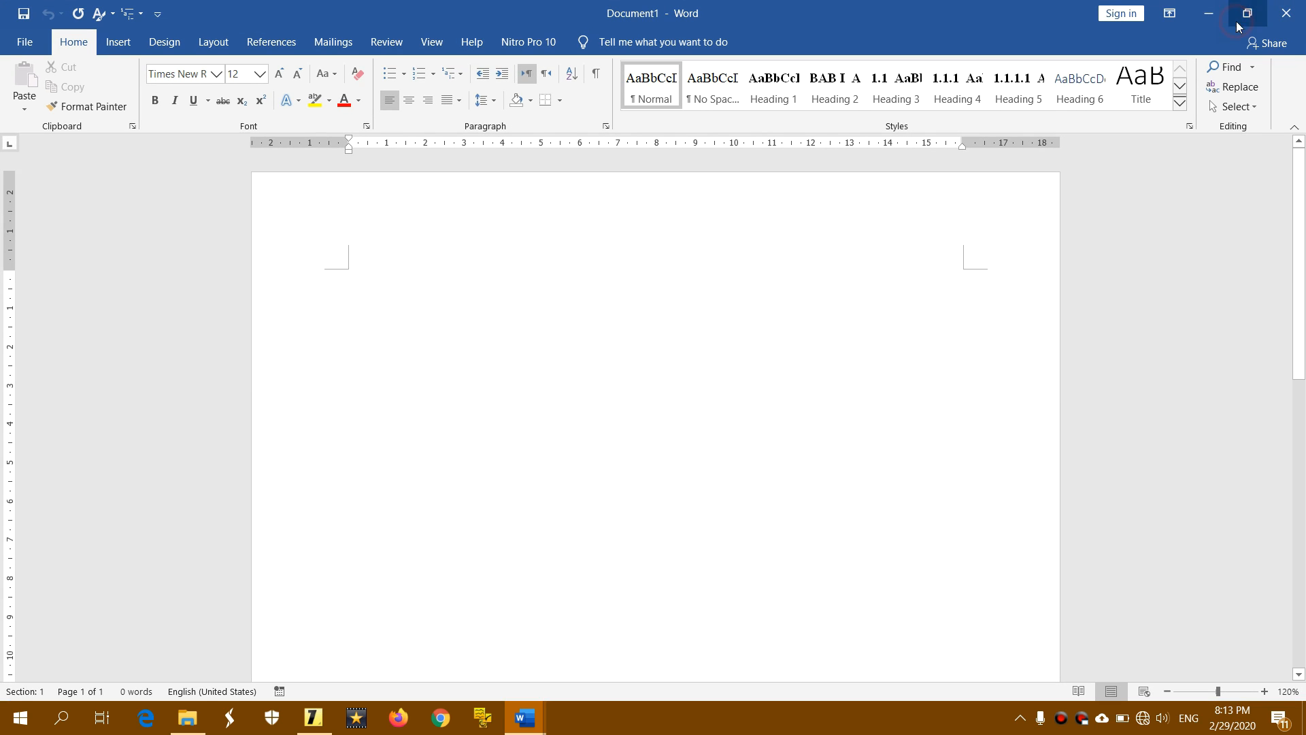
{"action": "left_click", "coordinate": [1249, 14]}
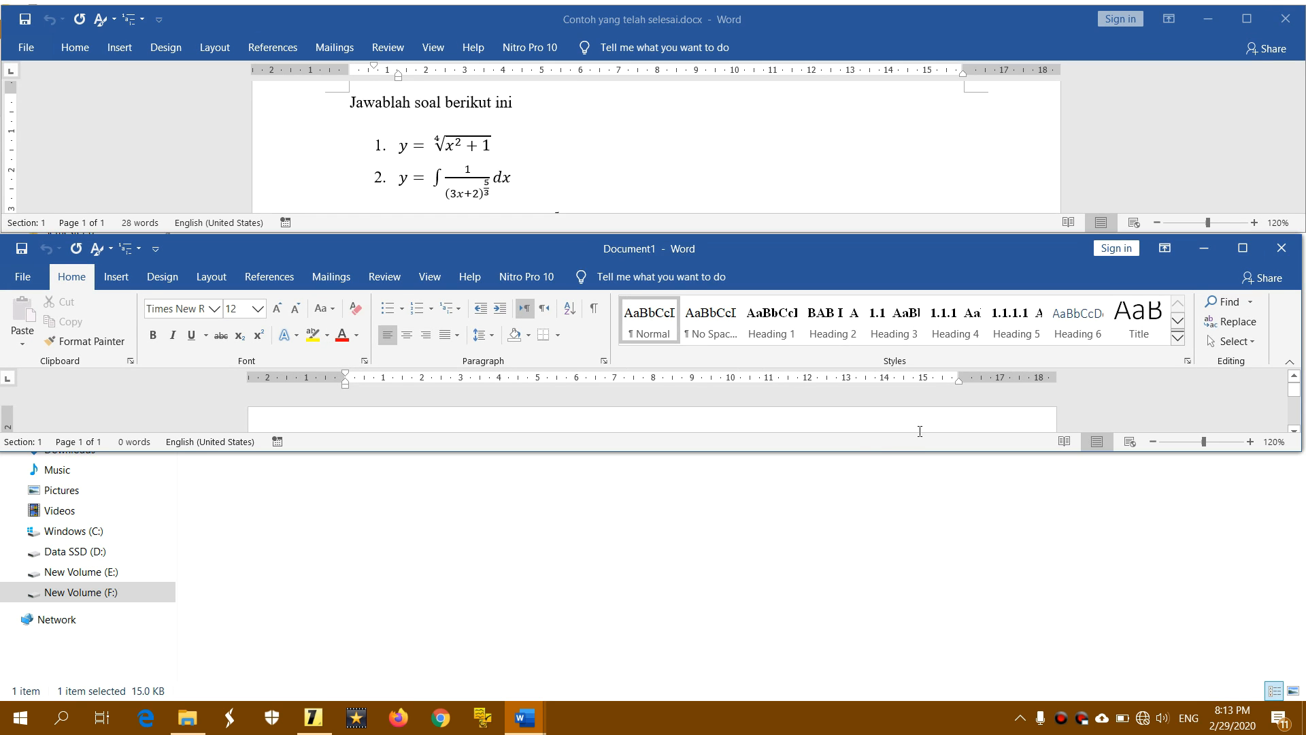
{"action": "left_click_drag", "start_coordinate": [880, 454], "coordinate": [863, 697]}
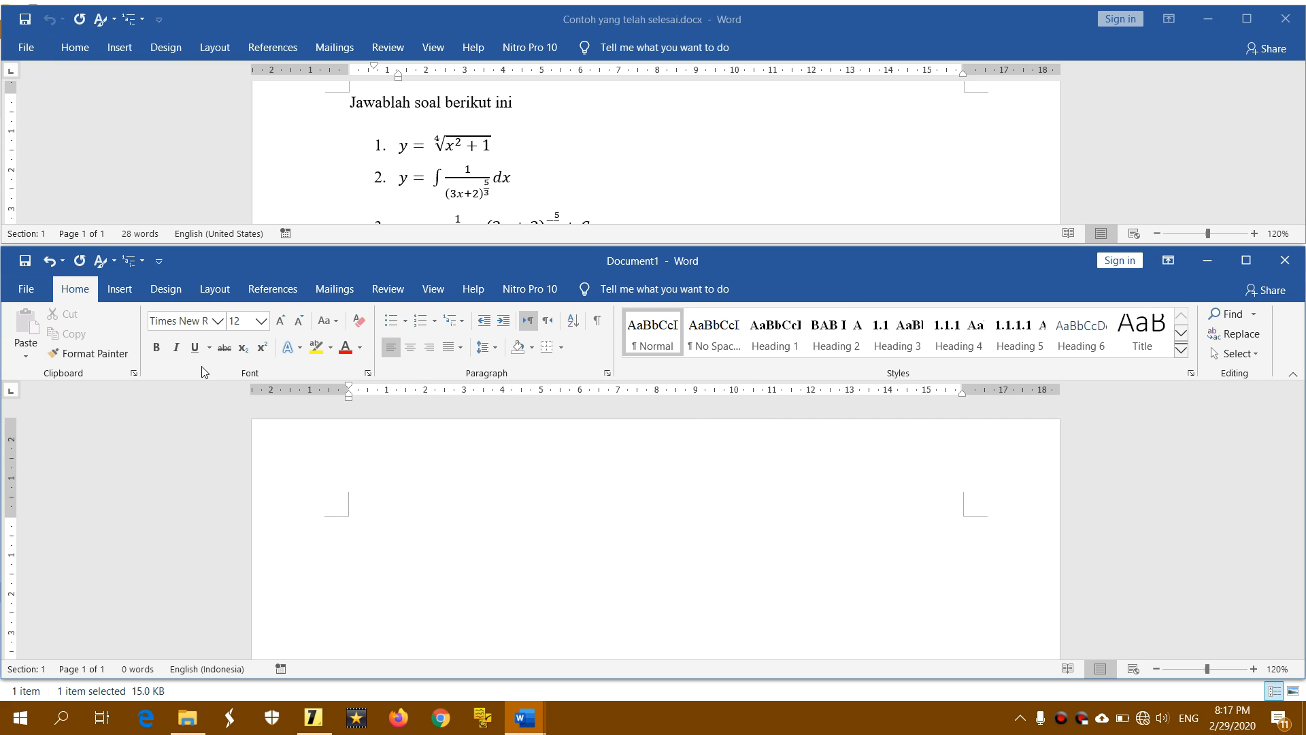
- Insert a new equation in Document1 and enter "y =" in it
{"action": "left_click", "coordinate": [122, 295]}
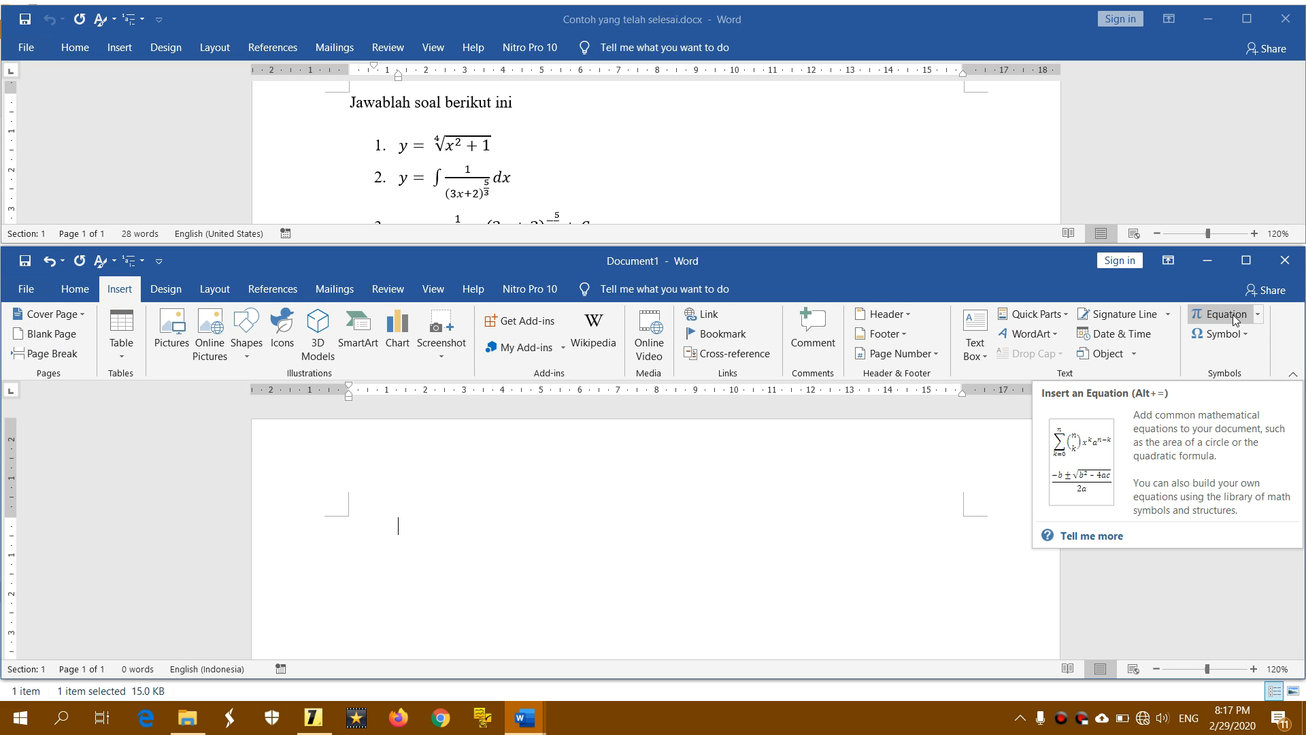
{"action": "left_click", "coordinate": [1228, 317]}
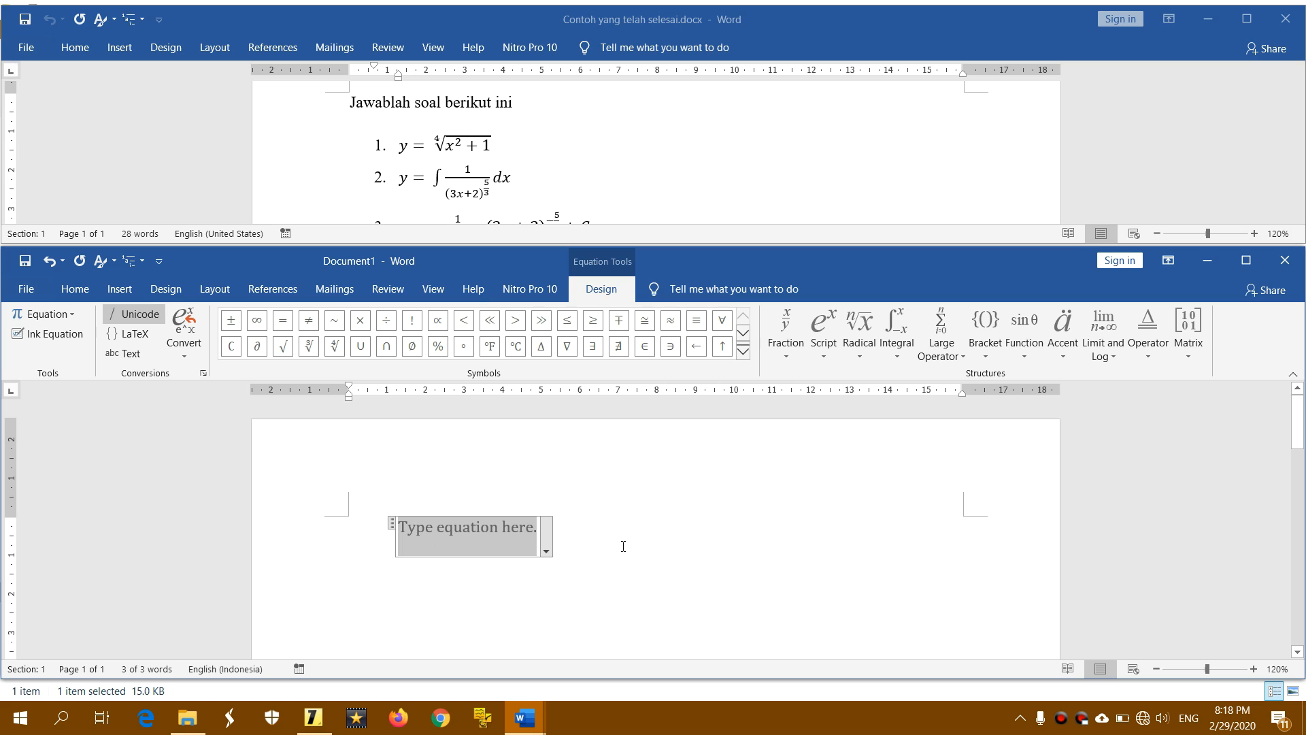
{"action": "left_click", "coordinate": [410, 532]}
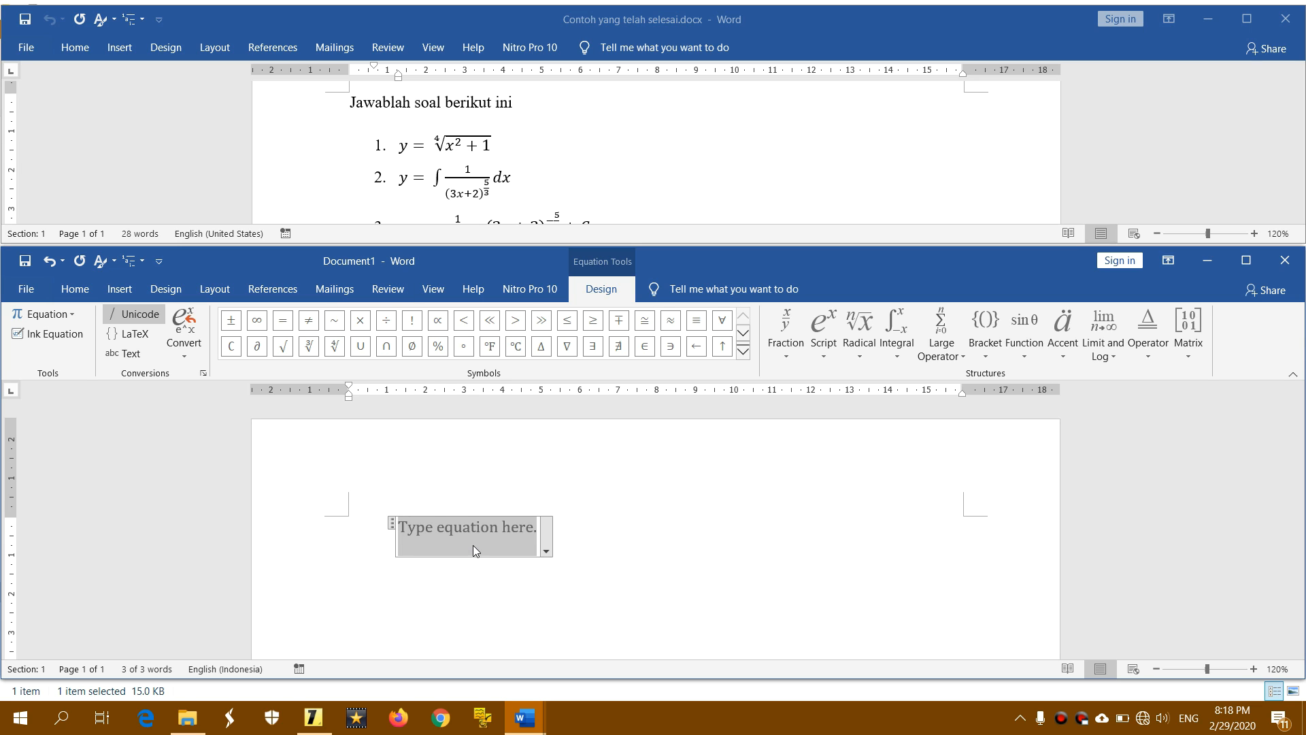
{"action": "type", "text": "y"}
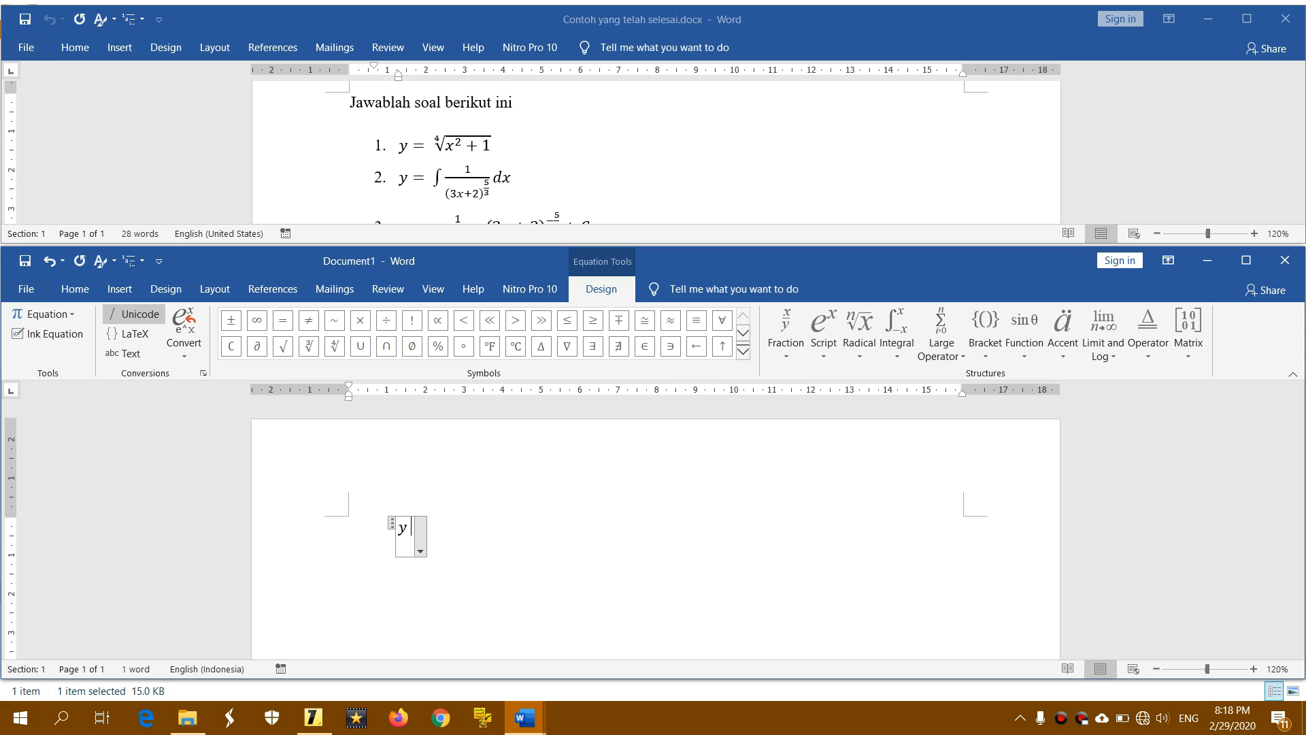
{"action": "type", "text": " ="}
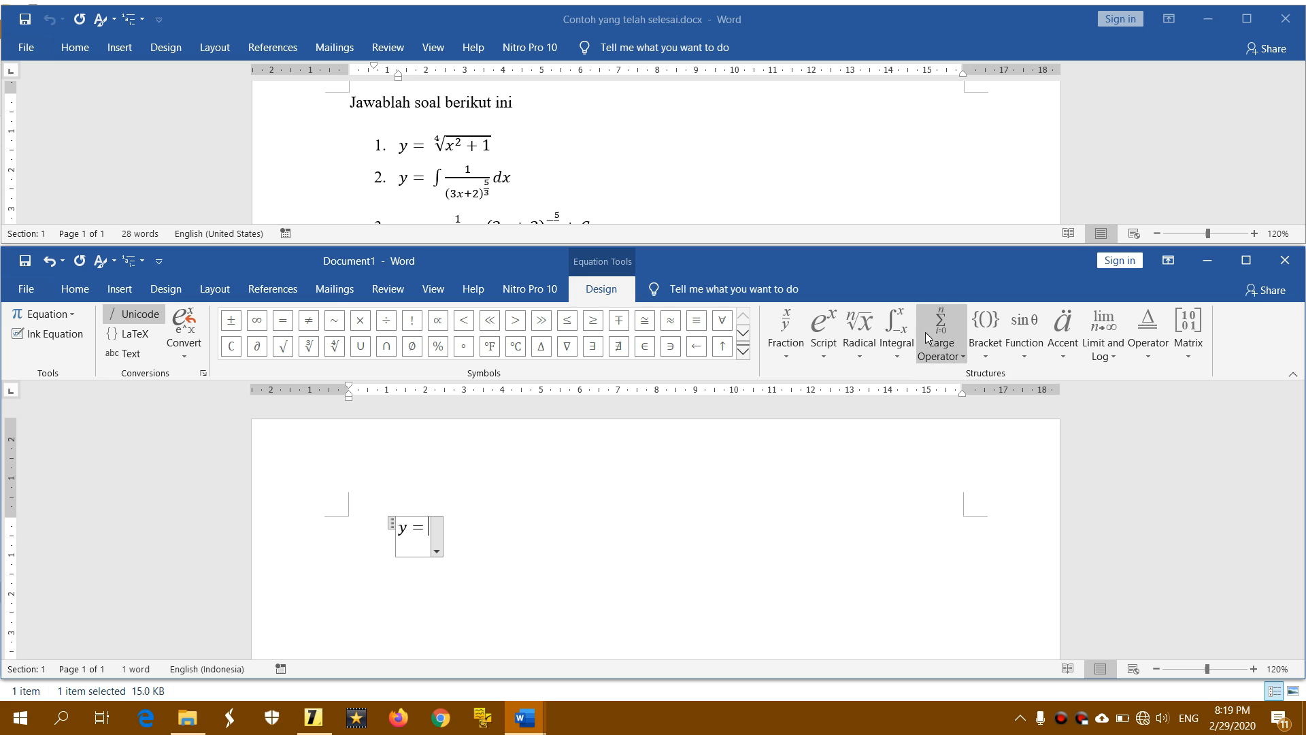
- Add a radical with a degree and a superscript structure after "y =" in the equation
{"action": "left_click", "coordinate": [870, 360]}
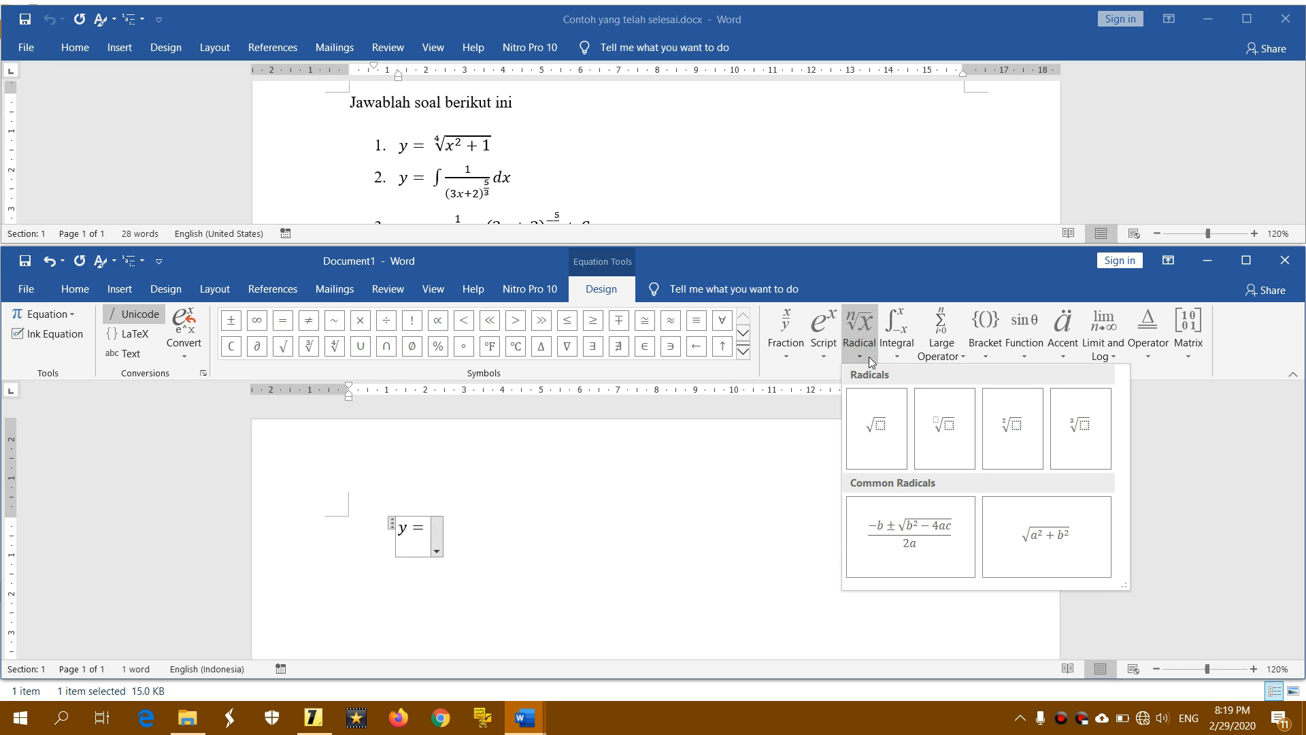
{"action": "left_click", "coordinate": [943, 427]}
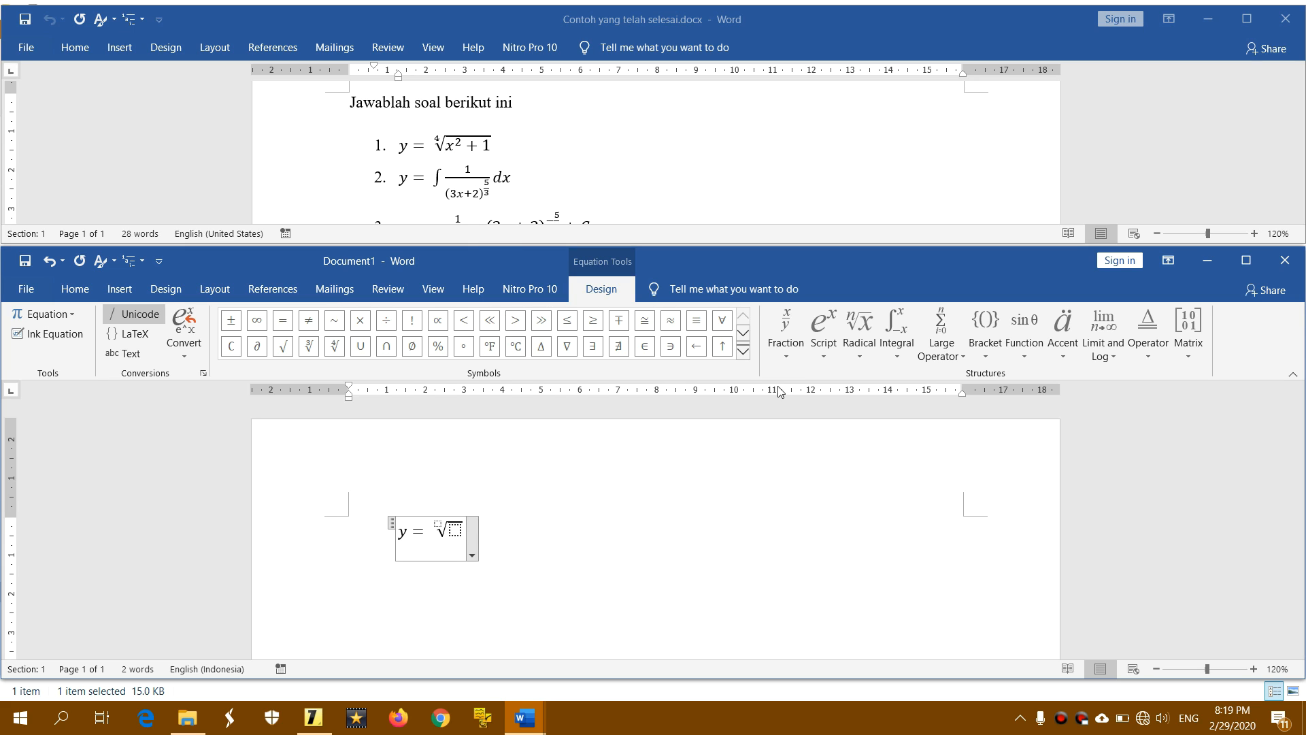
{"action": "left_click", "coordinate": [816, 348]}
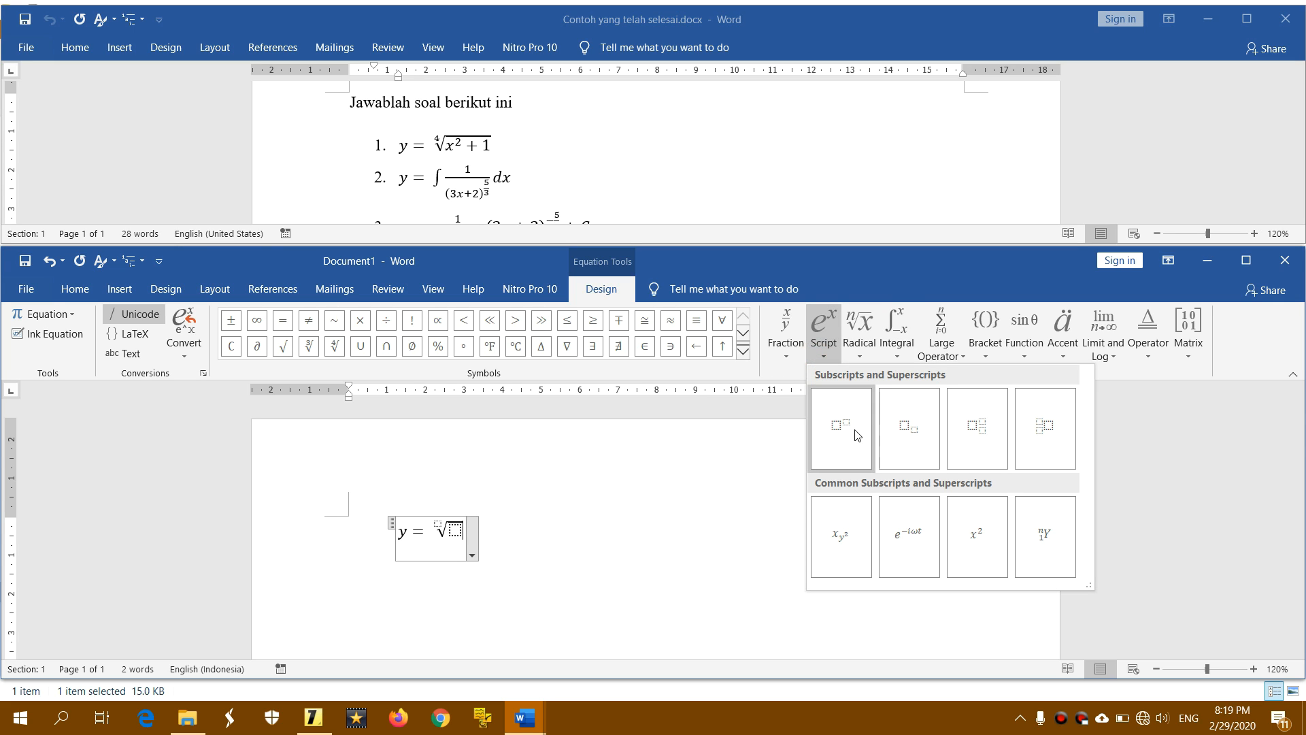
{"action": "left_click", "coordinate": [850, 435]}
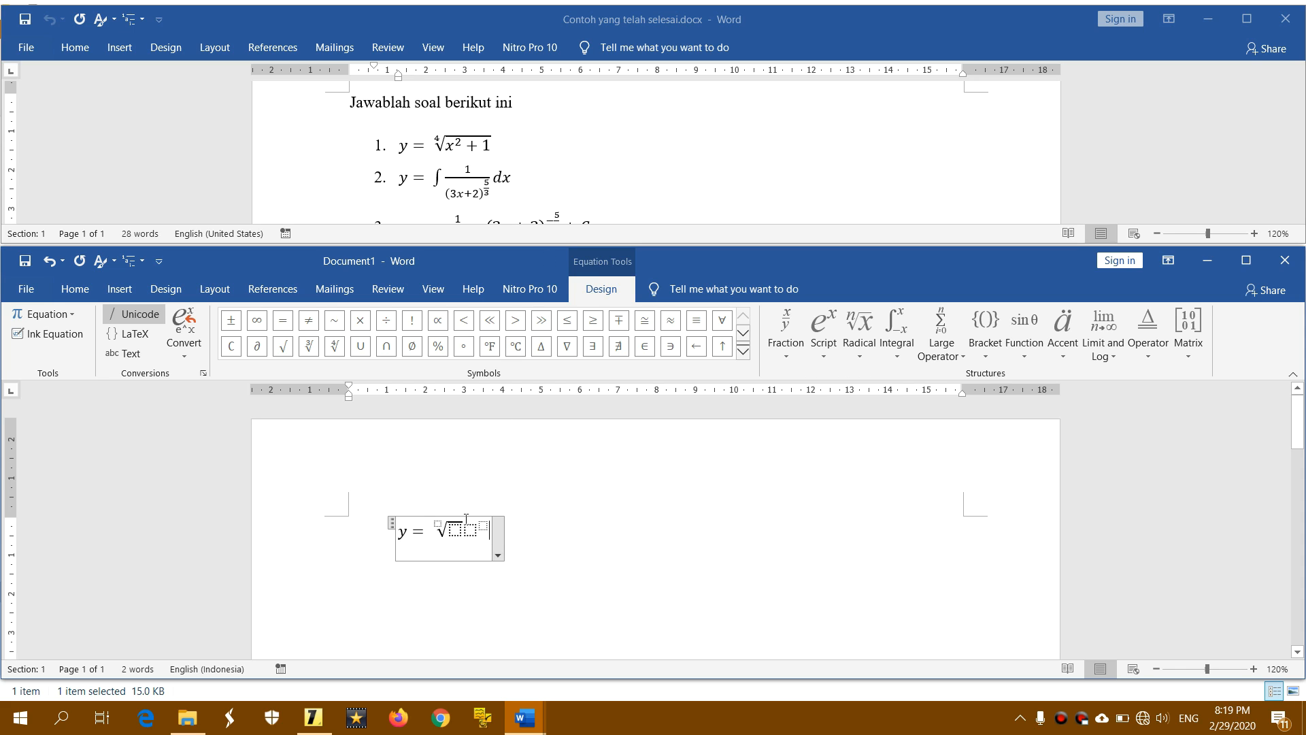
- Set the root's degree to 4 and fill the superscript structure with base x and exponent 2
{"action": "left_click", "coordinate": [438, 525]}
{"action": "type", "text": "4"}
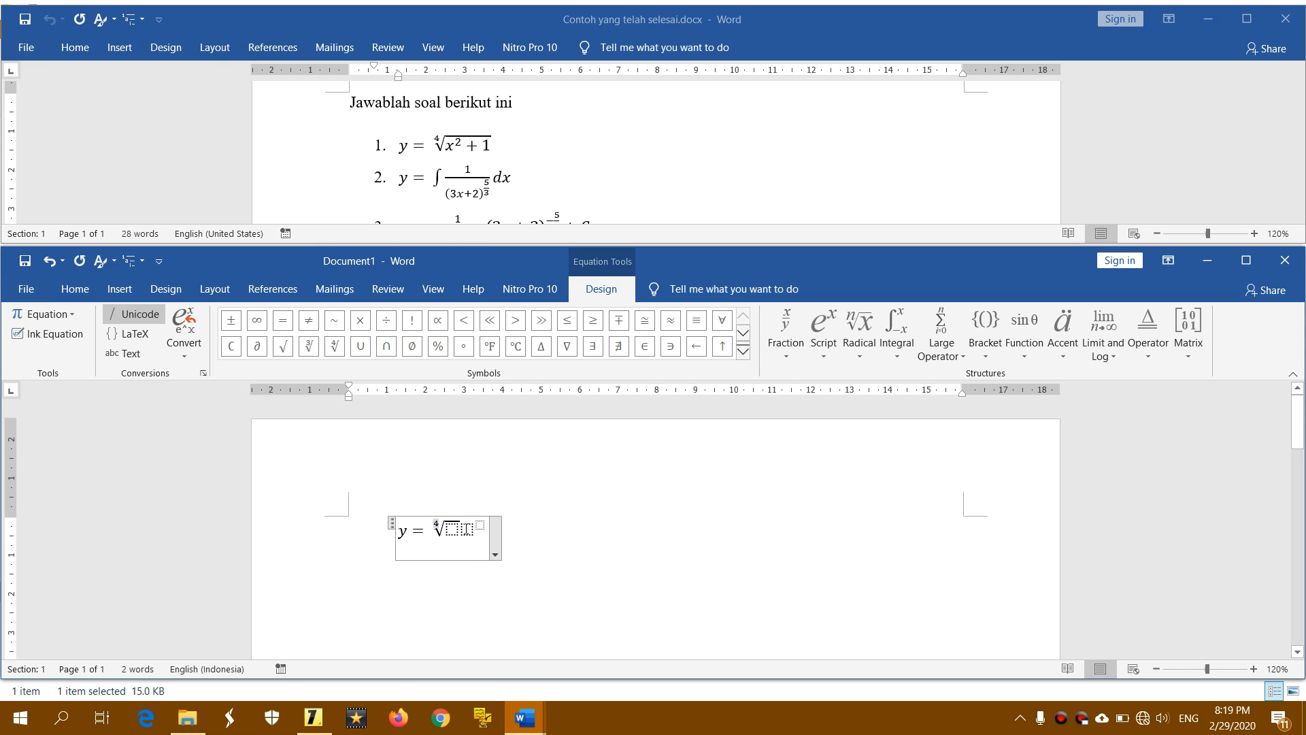
{"action": "left_click", "coordinate": [467, 530]}
{"action": "type", "text": "x"}
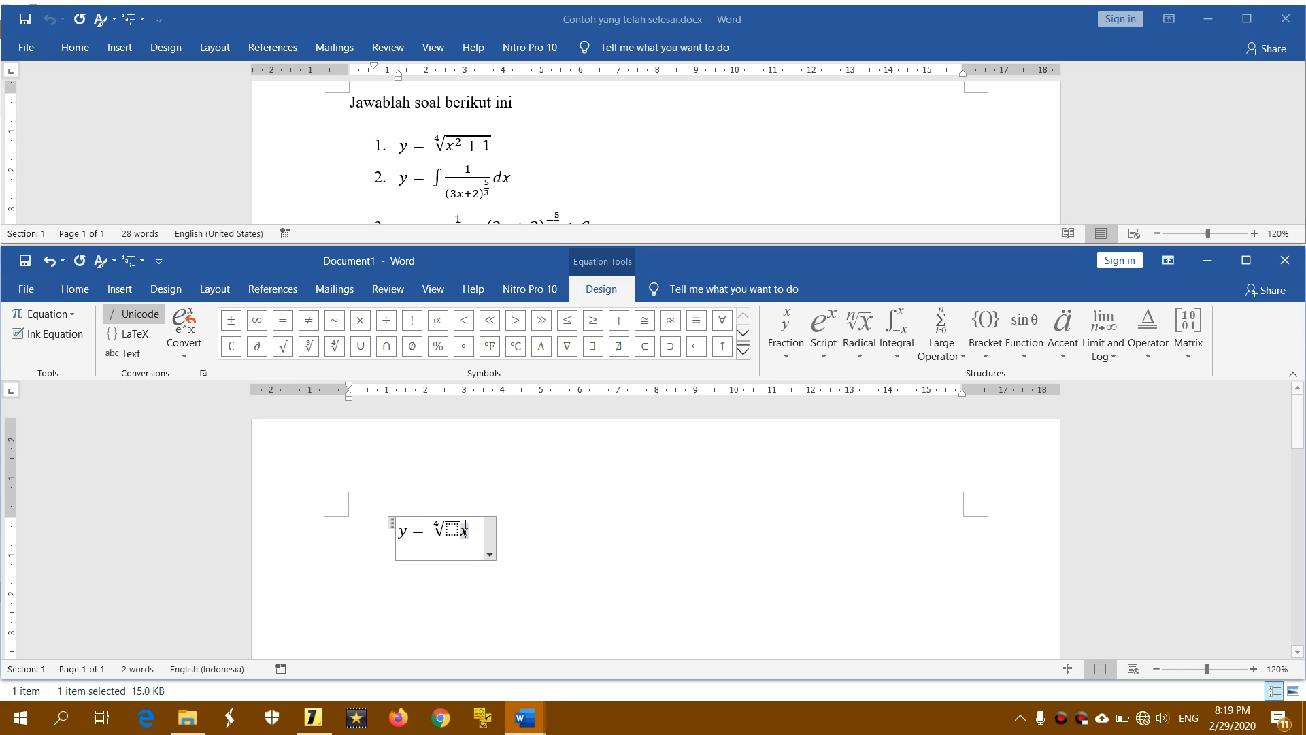
{"action": "type", "text": "^2"}
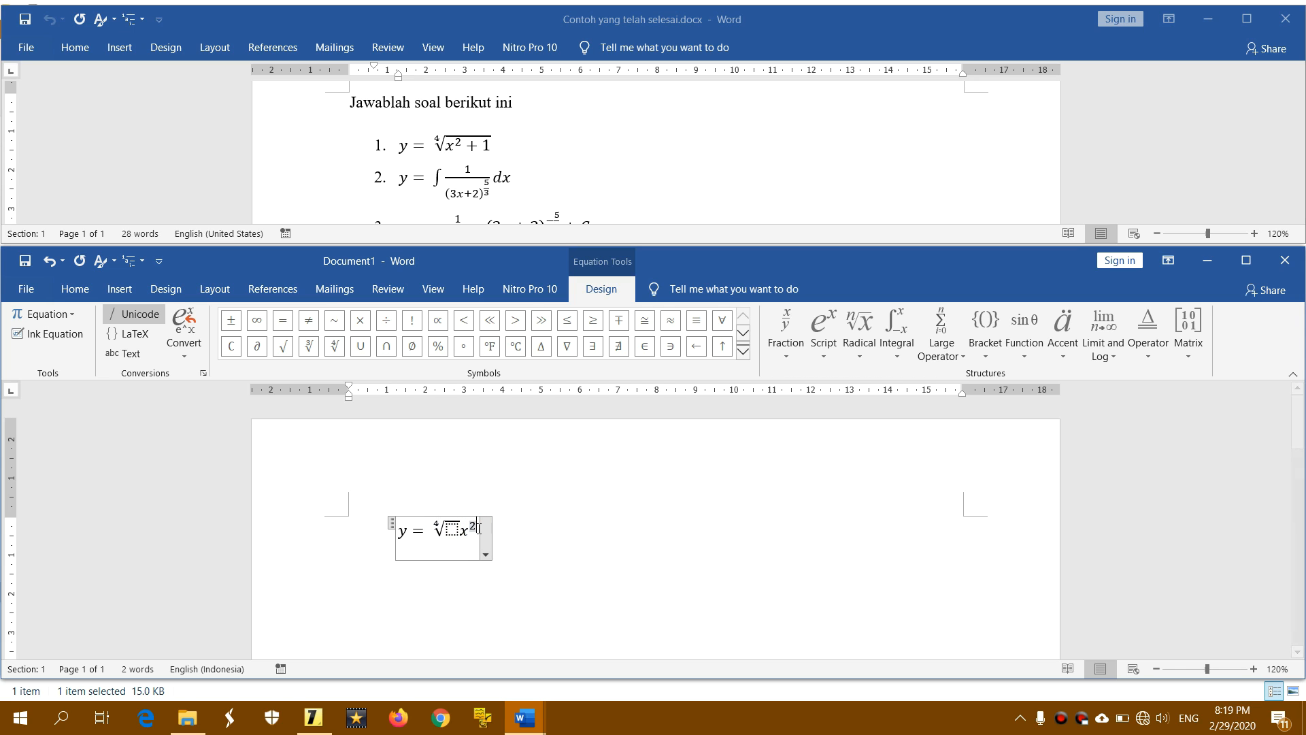
- Add "+ 1" after the x² term
{"action": "left_click", "coordinate": [478, 530]}
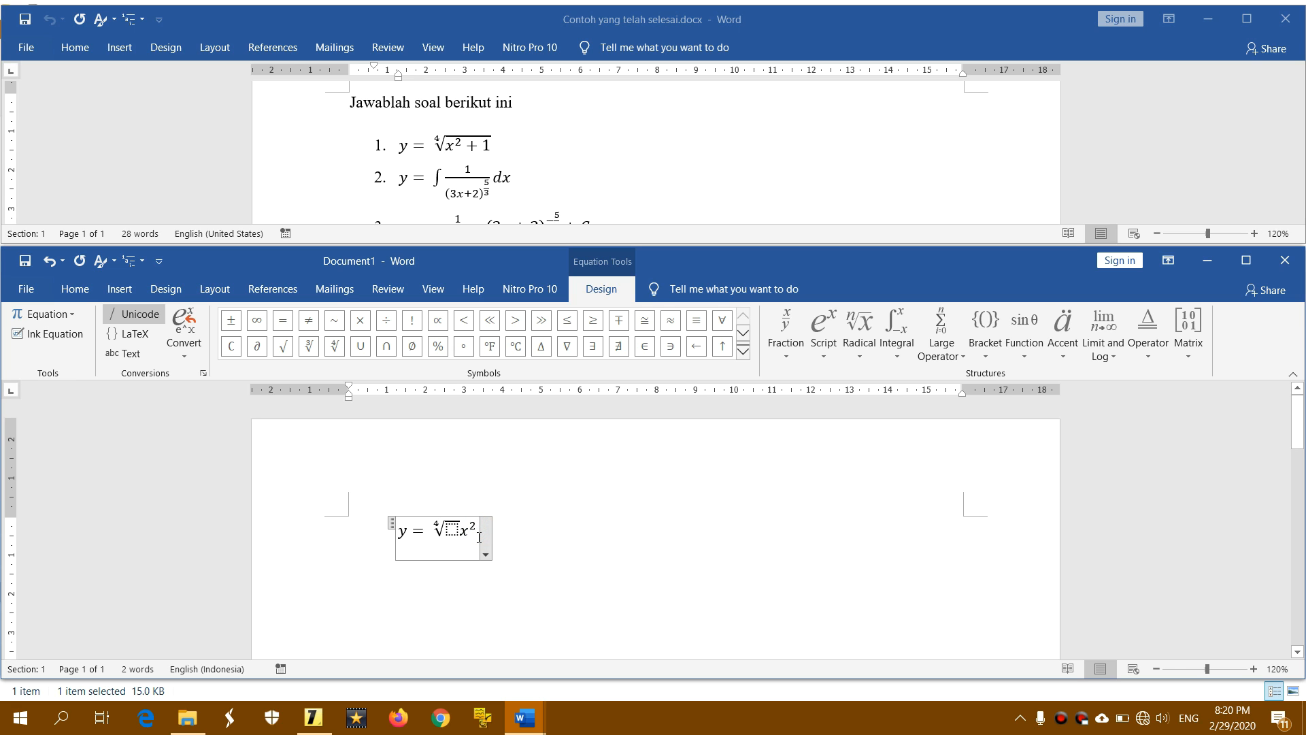
{"action": "key", "text": "Right"}
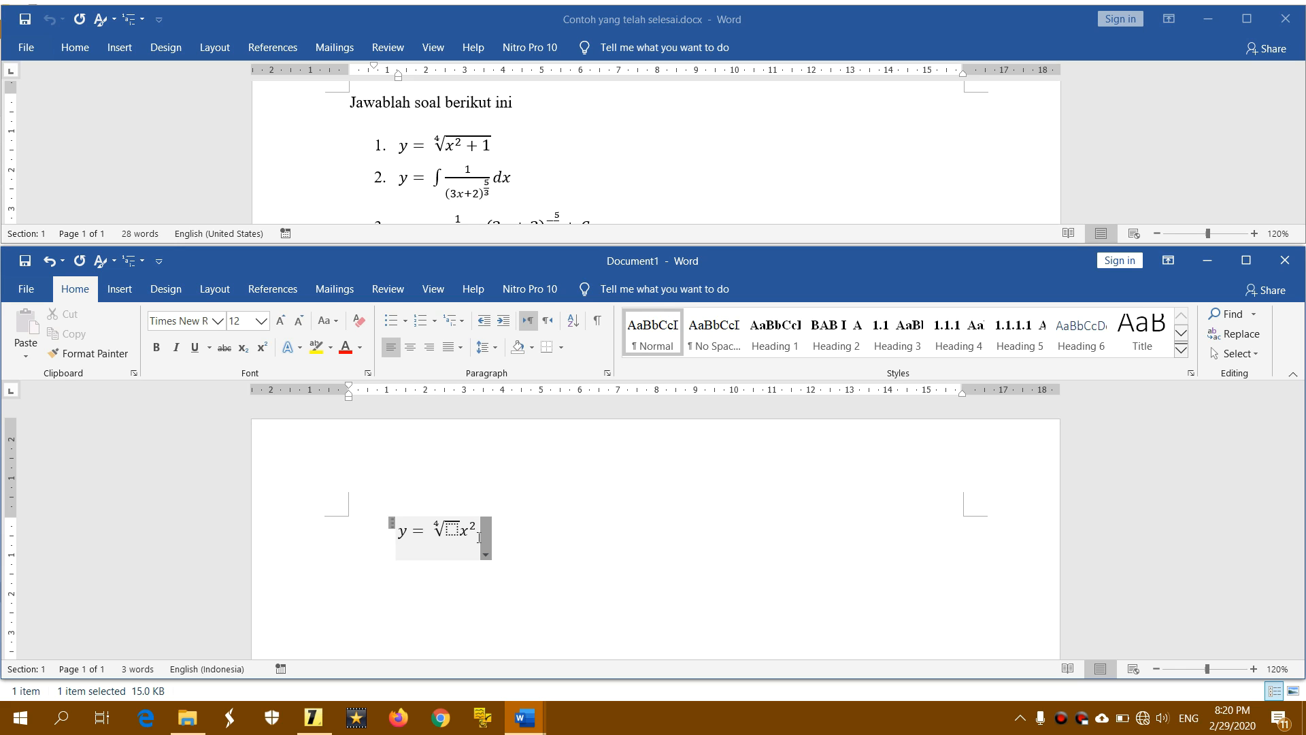
{"action": "type", "text": "+ "}
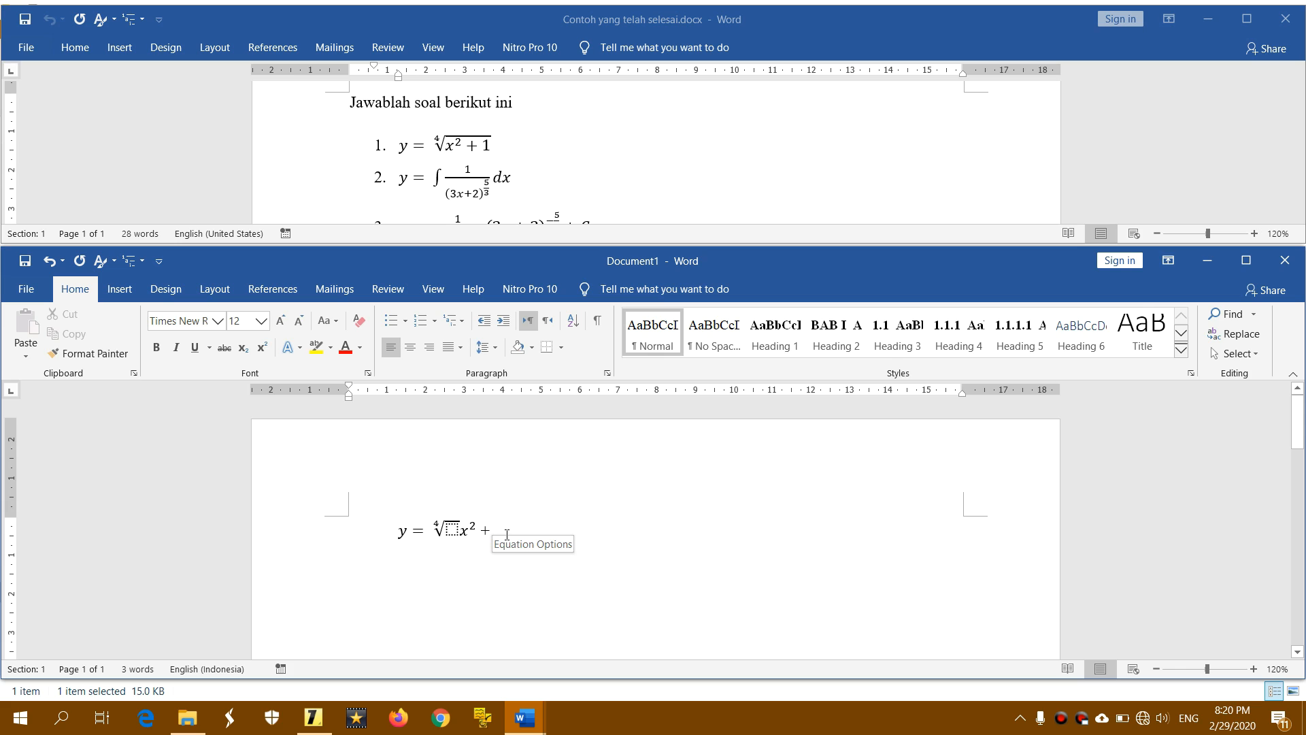
{"action": "type", "text": "1"}
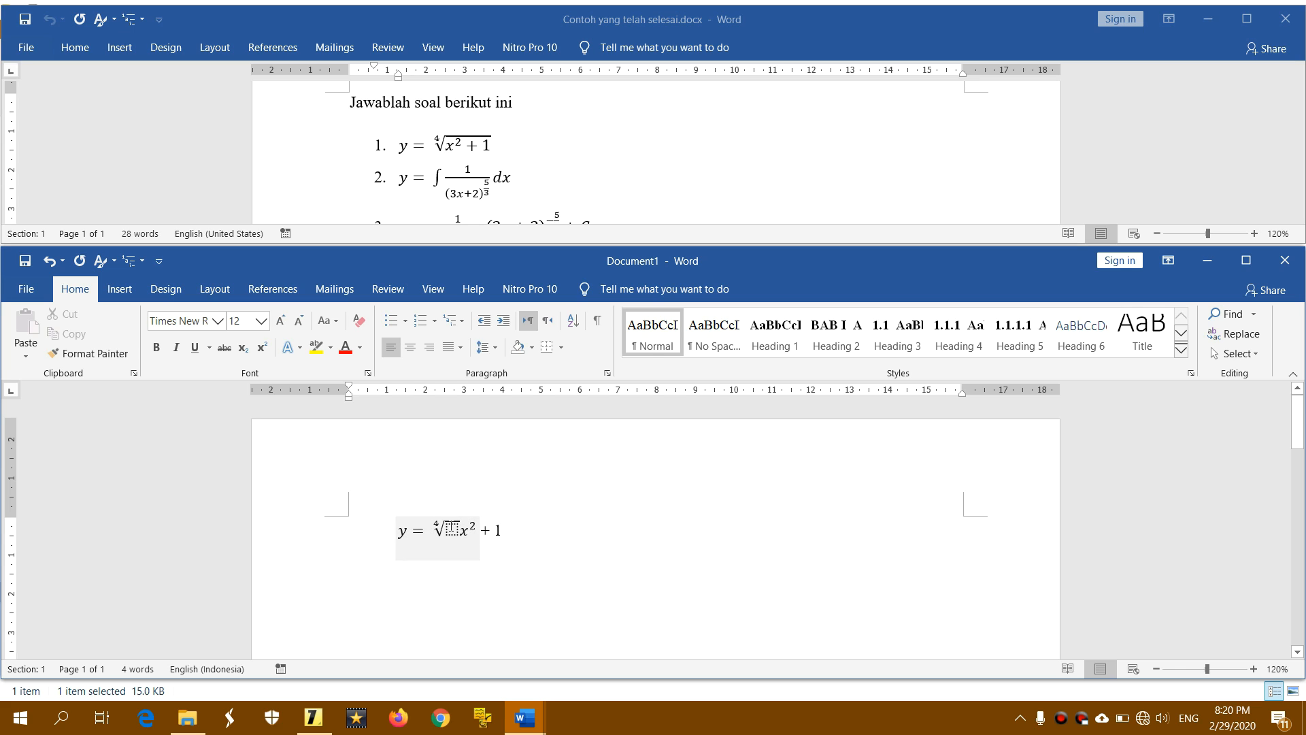
- Cut the x² + 1 expression that stands outside the fourth root
{"action": "left_click_drag", "start_coordinate": [502, 529], "coordinate": [474, 533]}
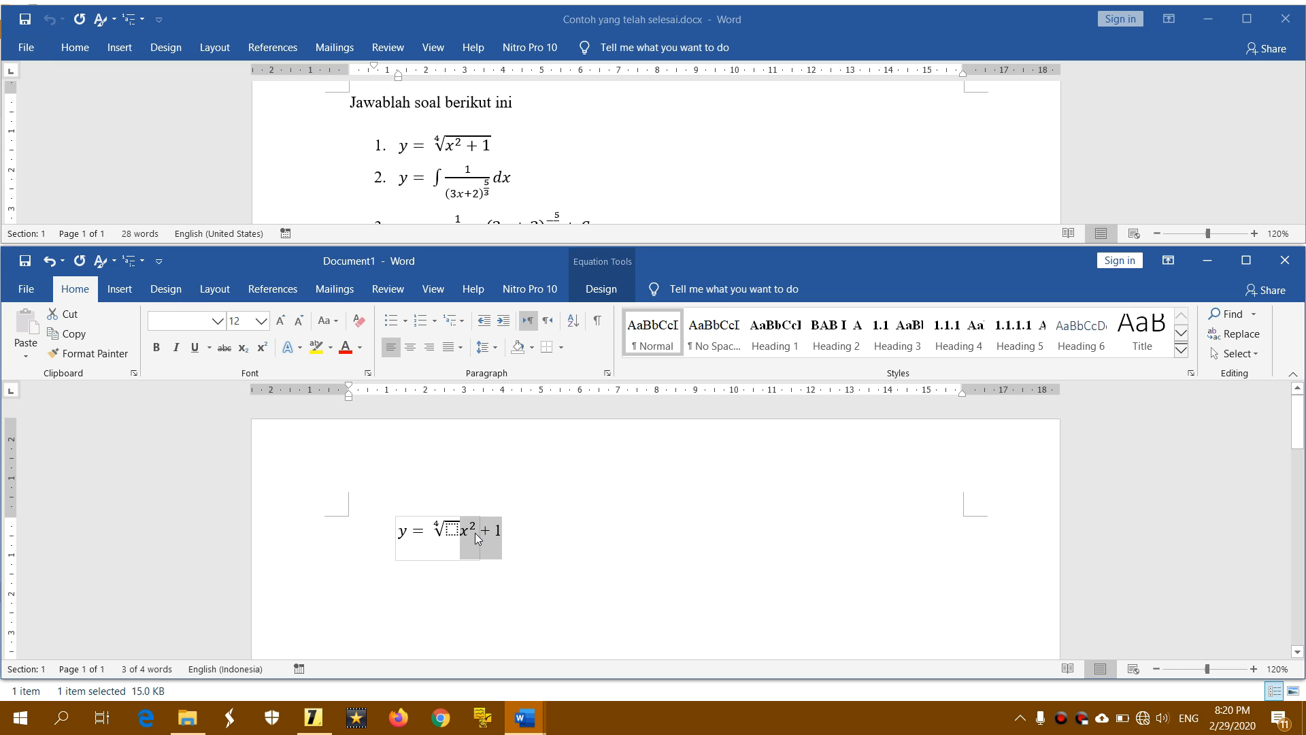
{"action": "right_click", "coordinate": [475, 533]}
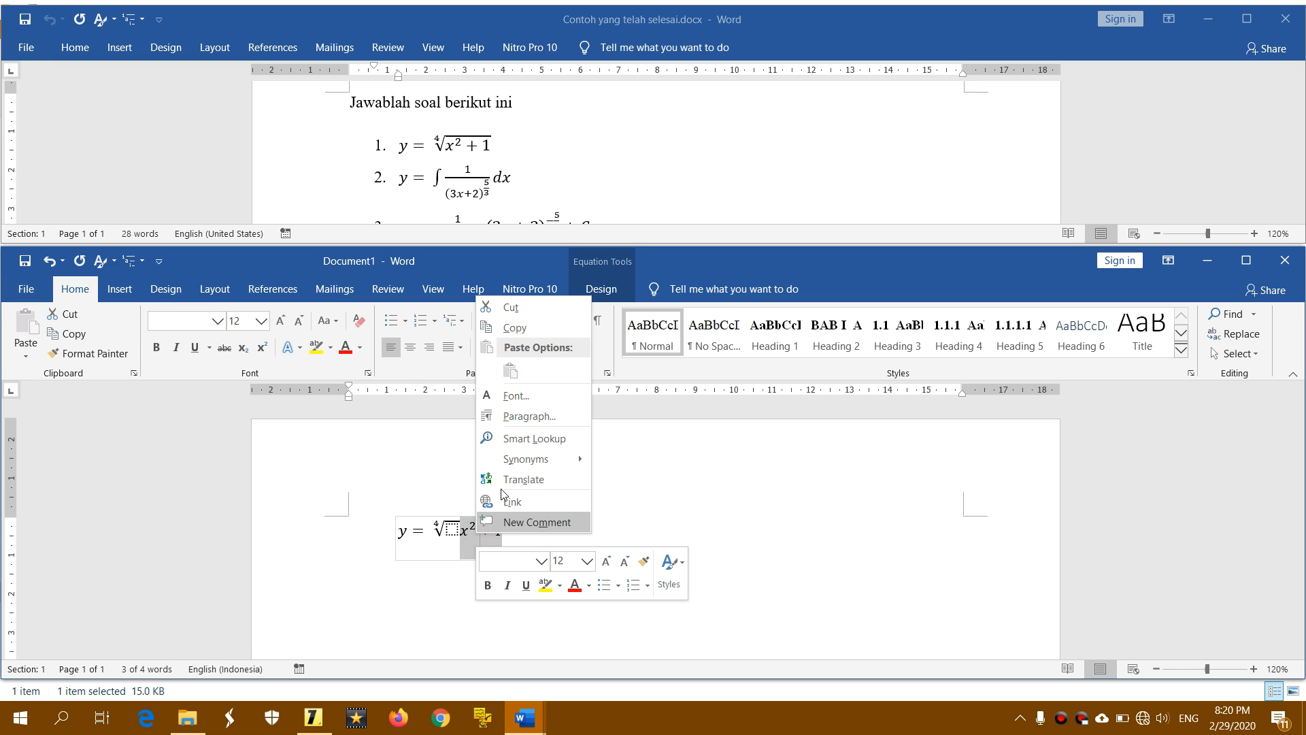
{"action": "left_click", "coordinate": [508, 308]}
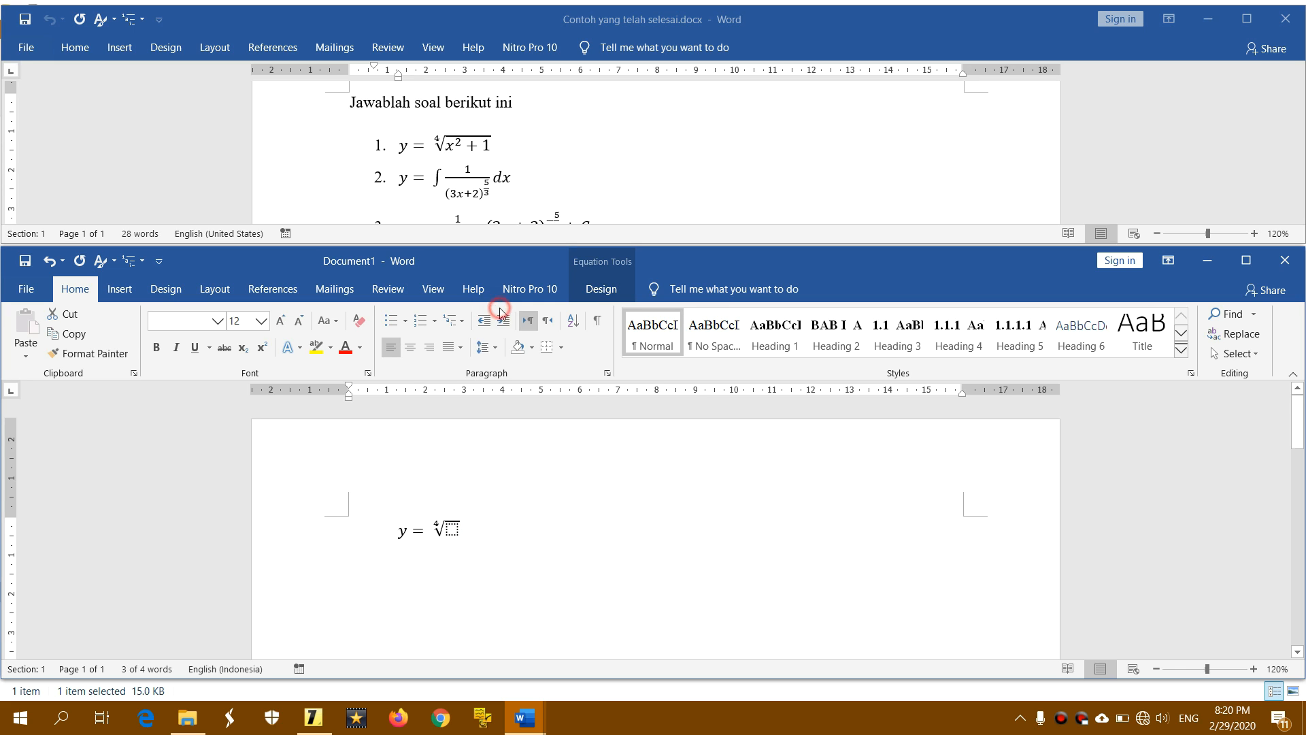
- Paste the cut x² + 1 expression inside the fourth root, keeping its source formatting
{"action": "left_click", "coordinate": [452, 530]}
{"action": "right_click", "coordinate": [453, 530]}
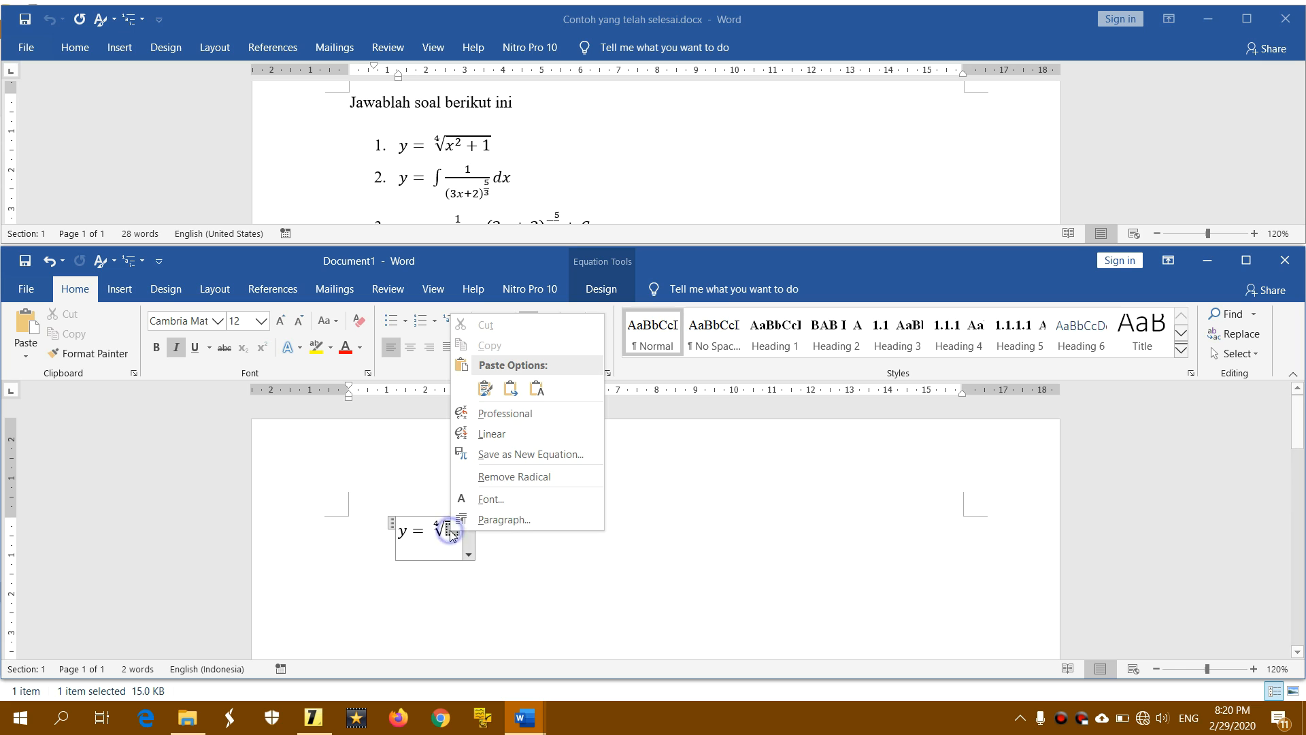
{"action": "left_click", "coordinate": [485, 390]}
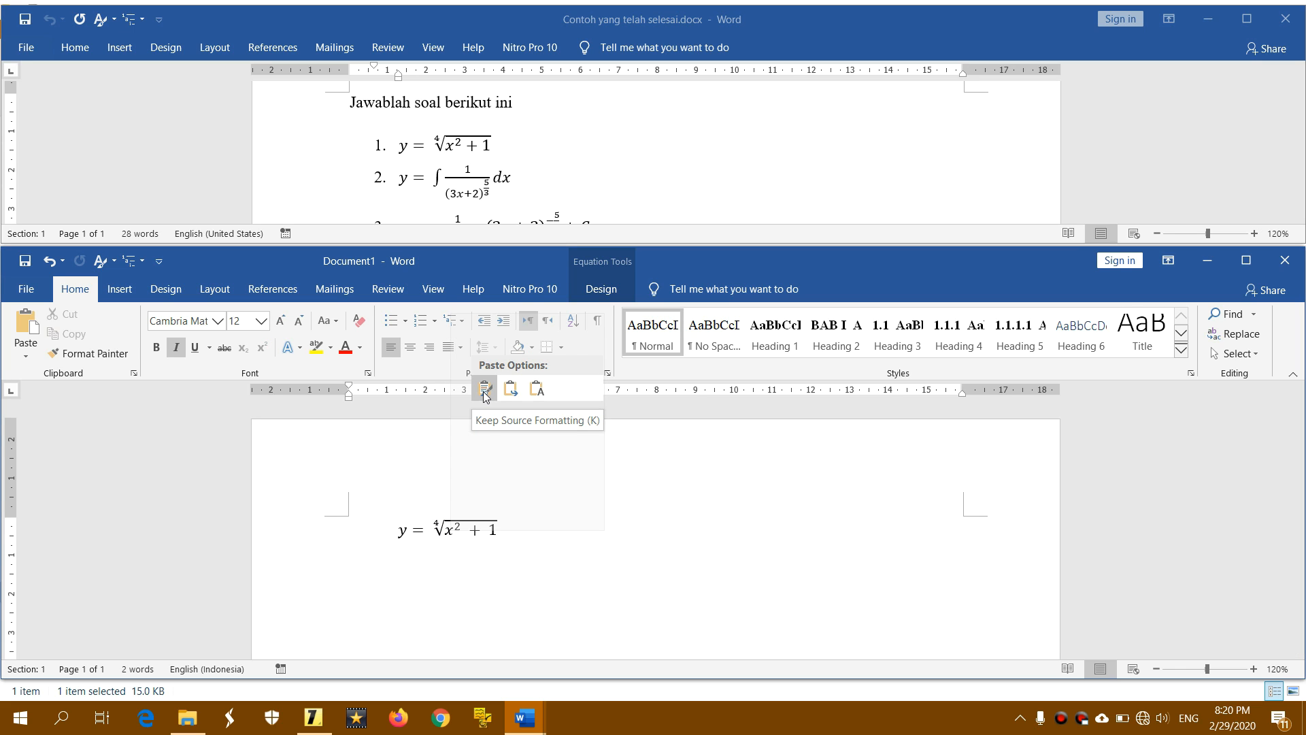
{"action": "left_click", "coordinate": [541, 529]}
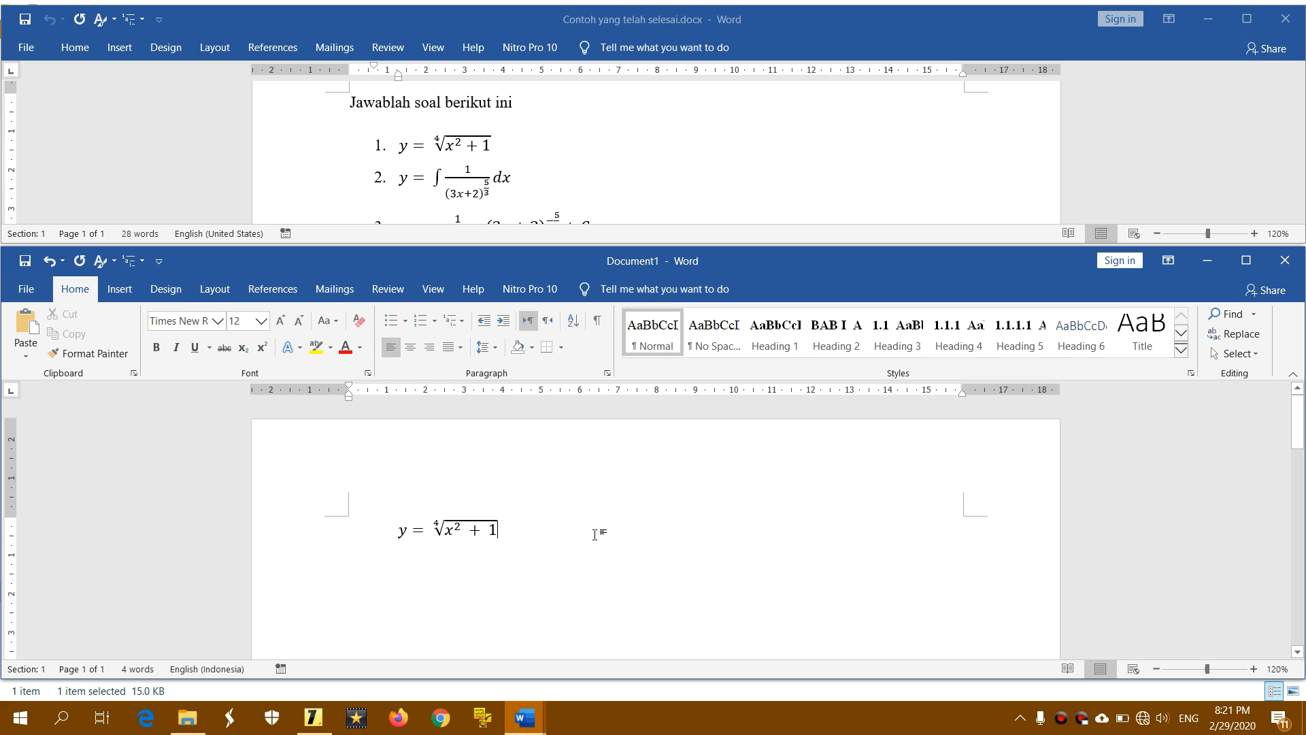
- Insert a new equation on the line below the fourth-root formula and begin it with "y ="
{"action": "key", "text": "Return"}
{"action": "left_click", "coordinate": [119, 289]}
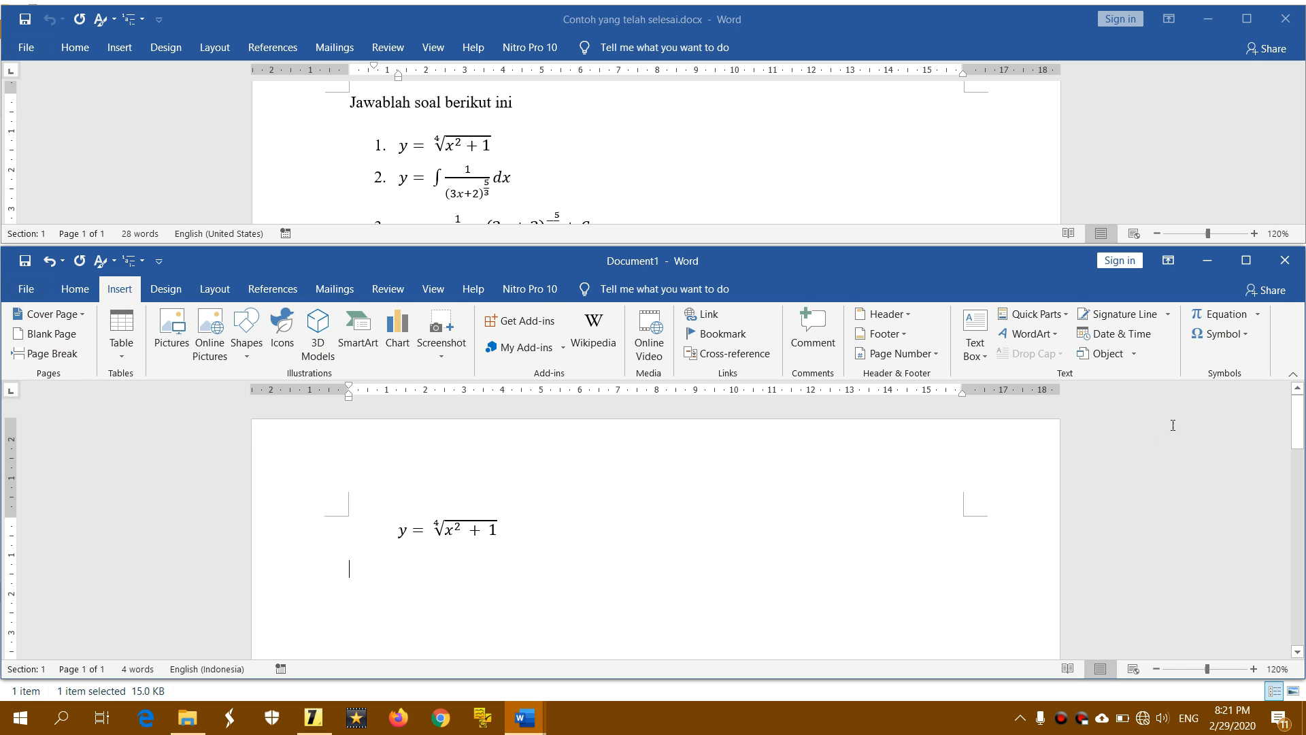
{"action": "left_click", "coordinate": [1218, 313]}
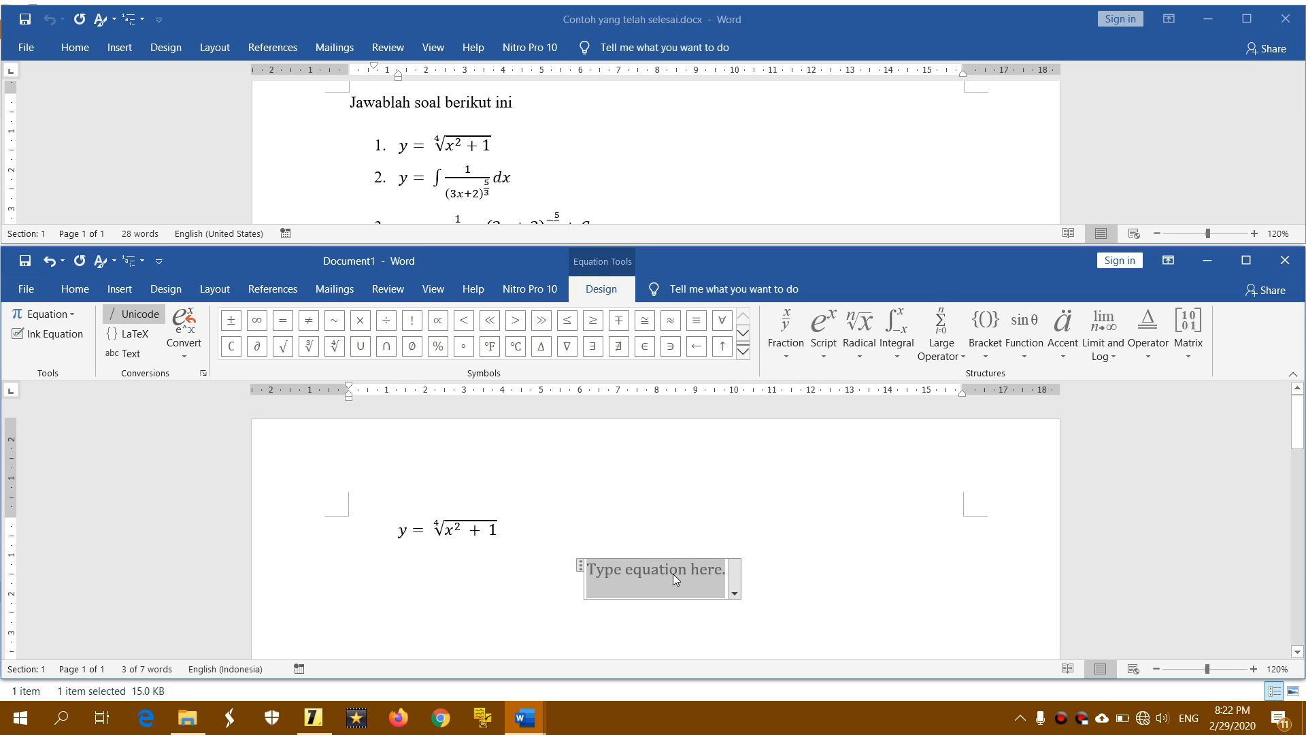
{"action": "type", "text": "y"}
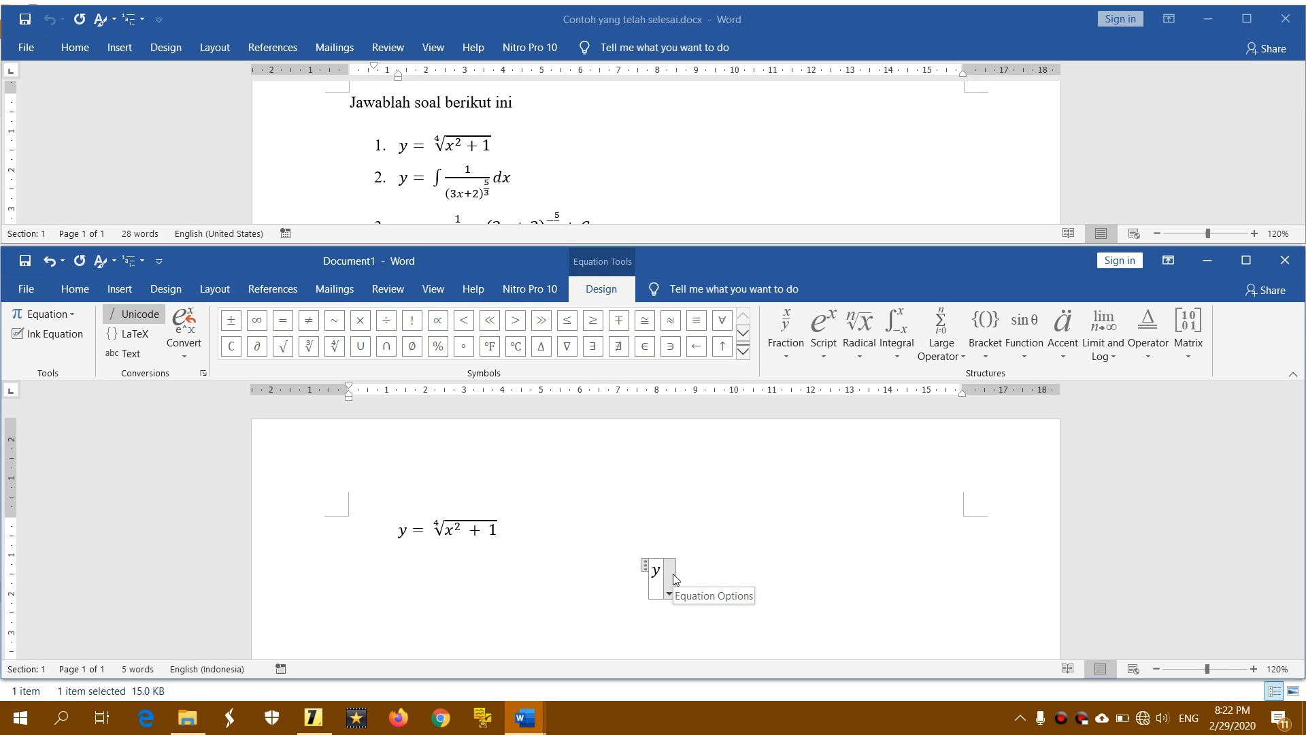
{"action": "type", "text": "="}
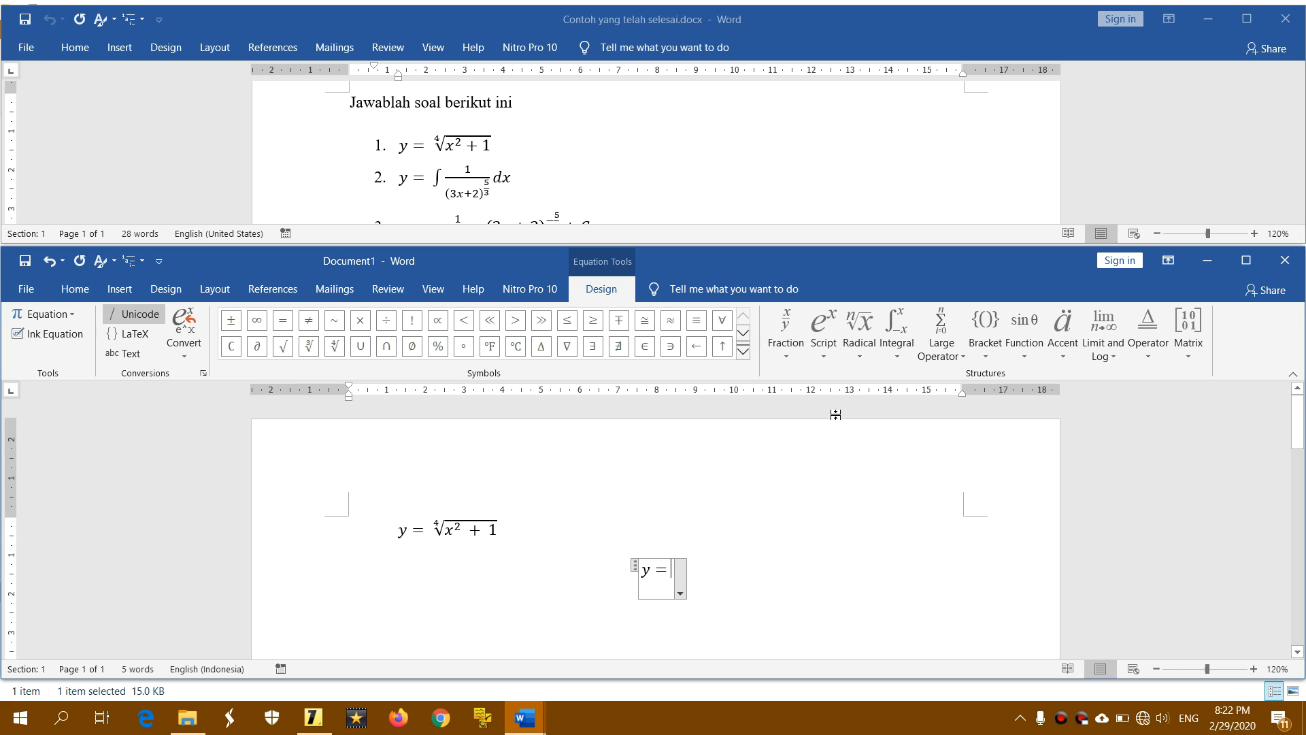
- Add an integral without limits after "y =" and left-align the second equation
{"action": "left_click", "coordinate": [896, 353]}
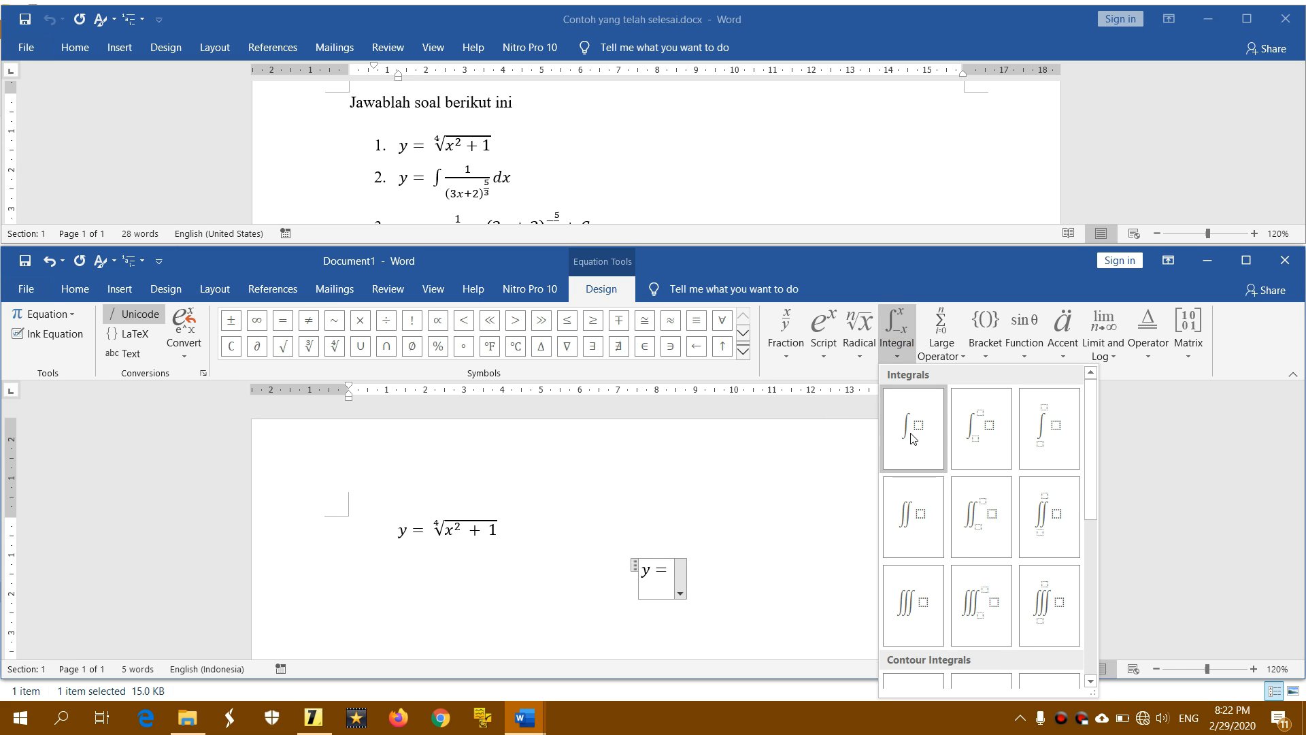
{"action": "left_click", "coordinate": [922, 412]}
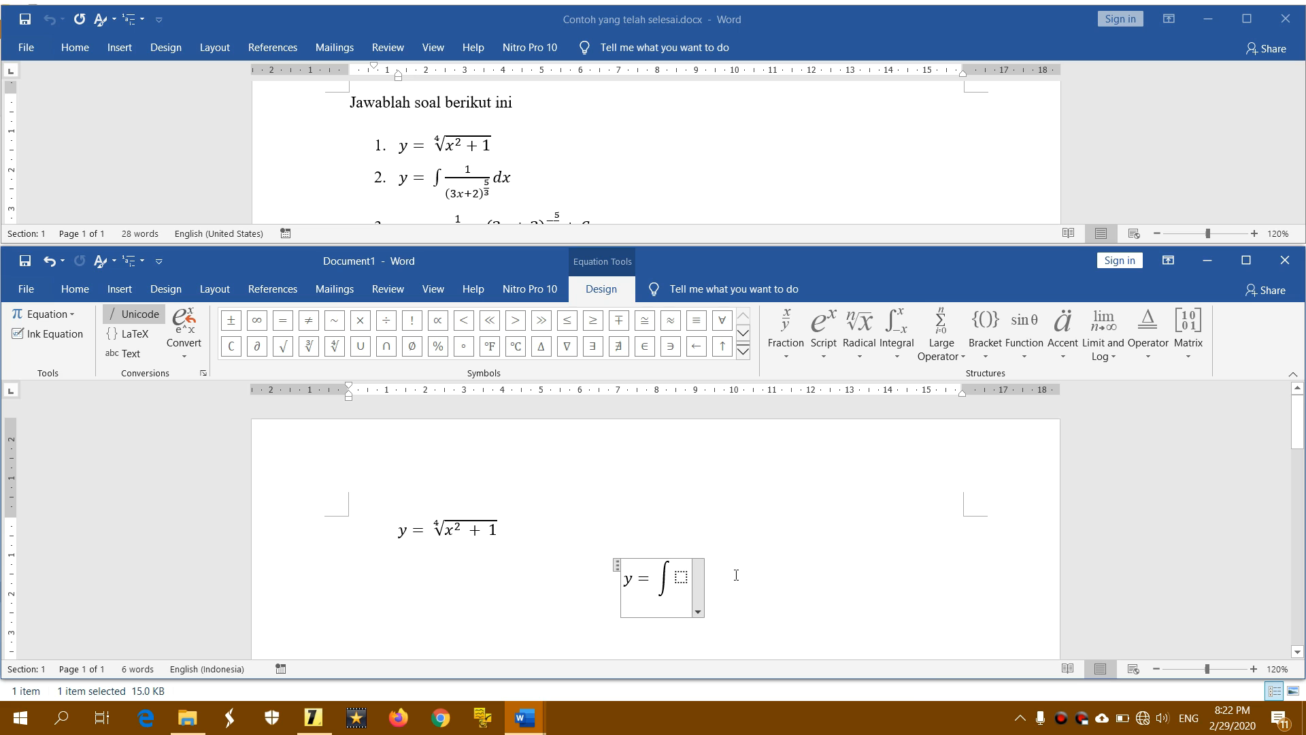
{"action": "left_click", "coordinate": [736, 575]}
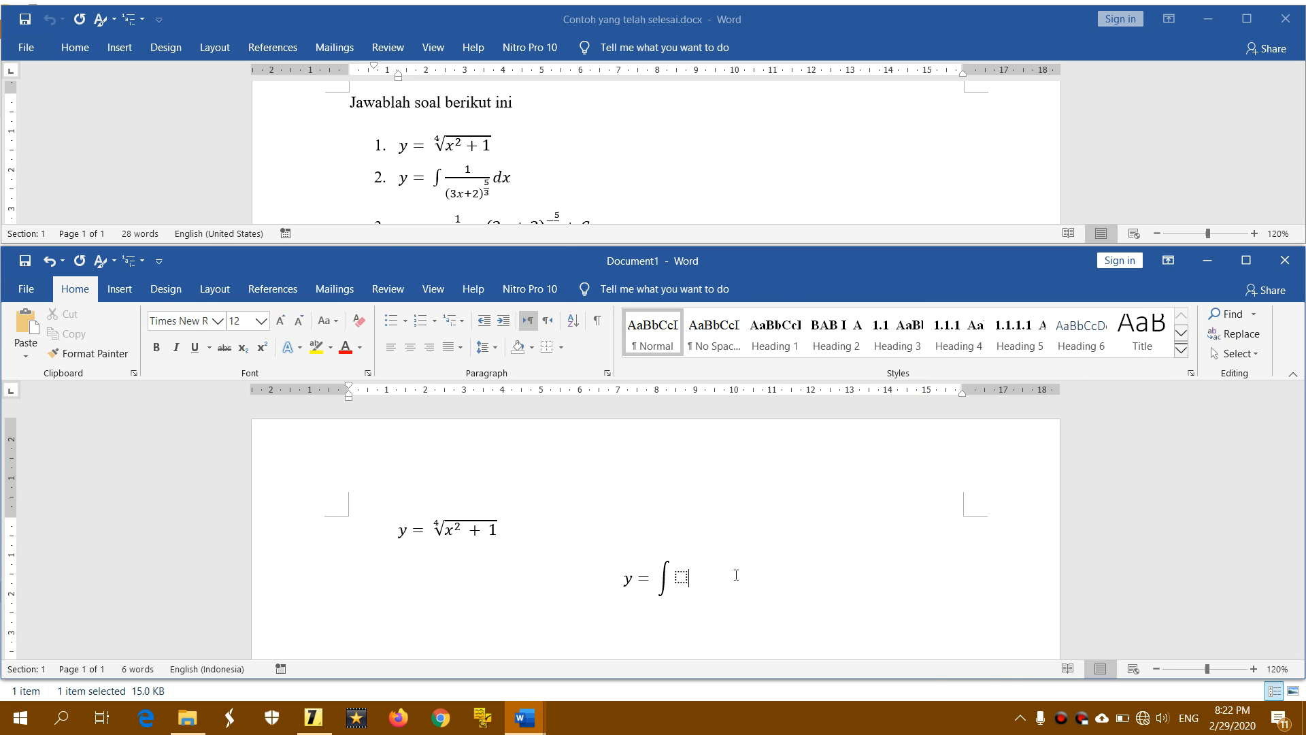
{"action": "key", "text": "ctrl+l"}
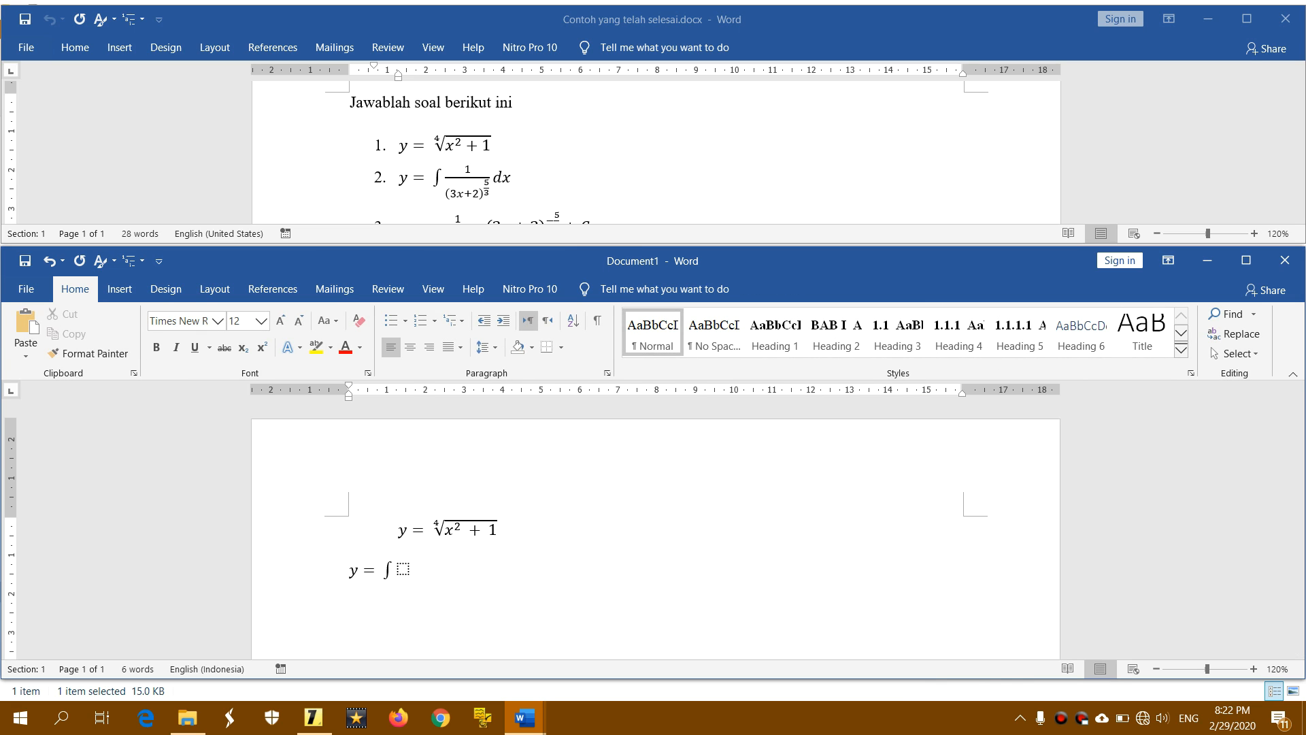
- Add an empty stacked fraction after the integral's placeholder, followed by "dx"
{"action": "left_click", "coordinate": [411, 569]}
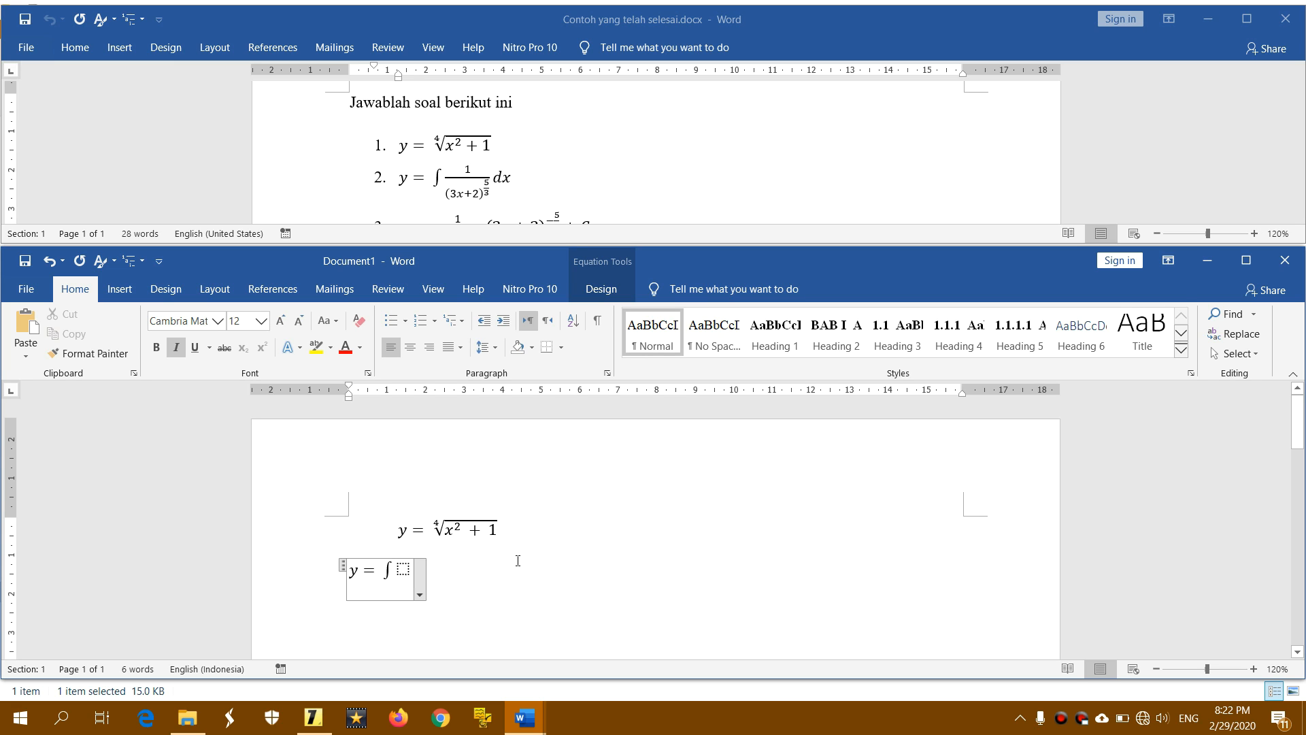
{"action": "left_click", "coordinate": [604, 291]}
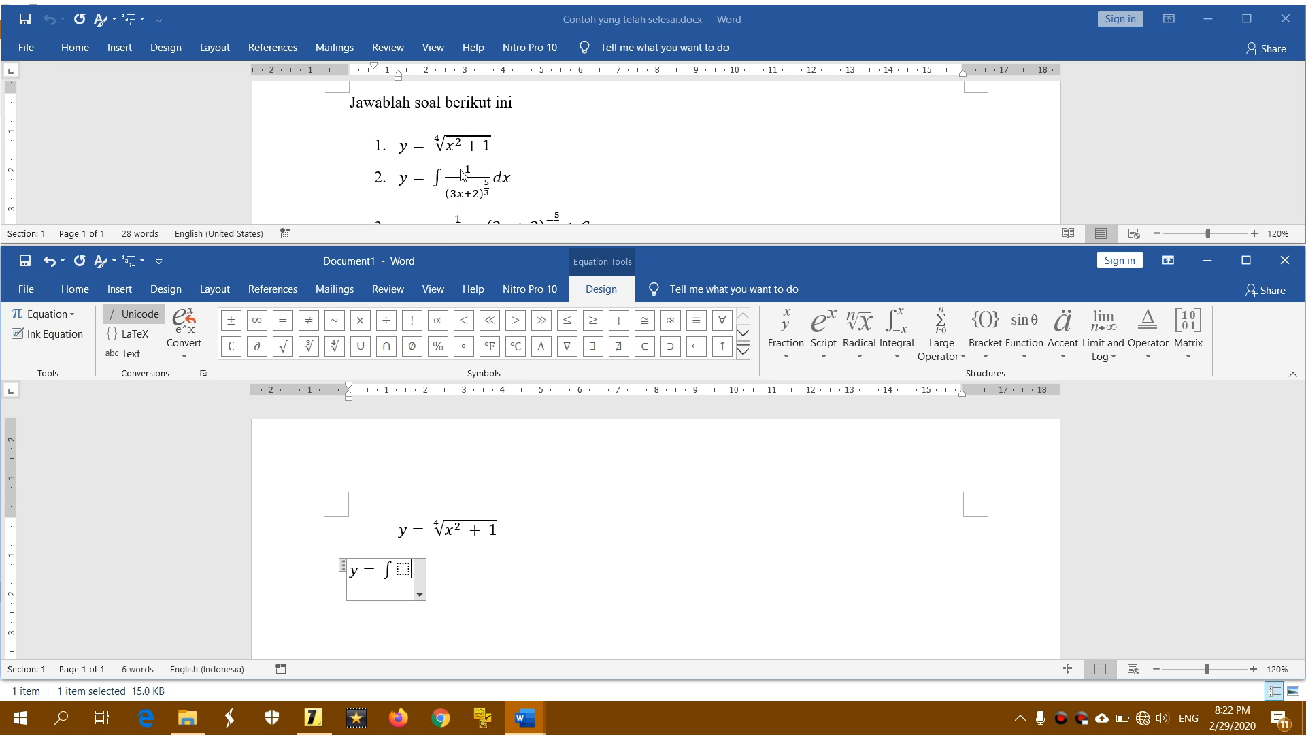
{"action": "left_click", "coordinate": [783, 353]}
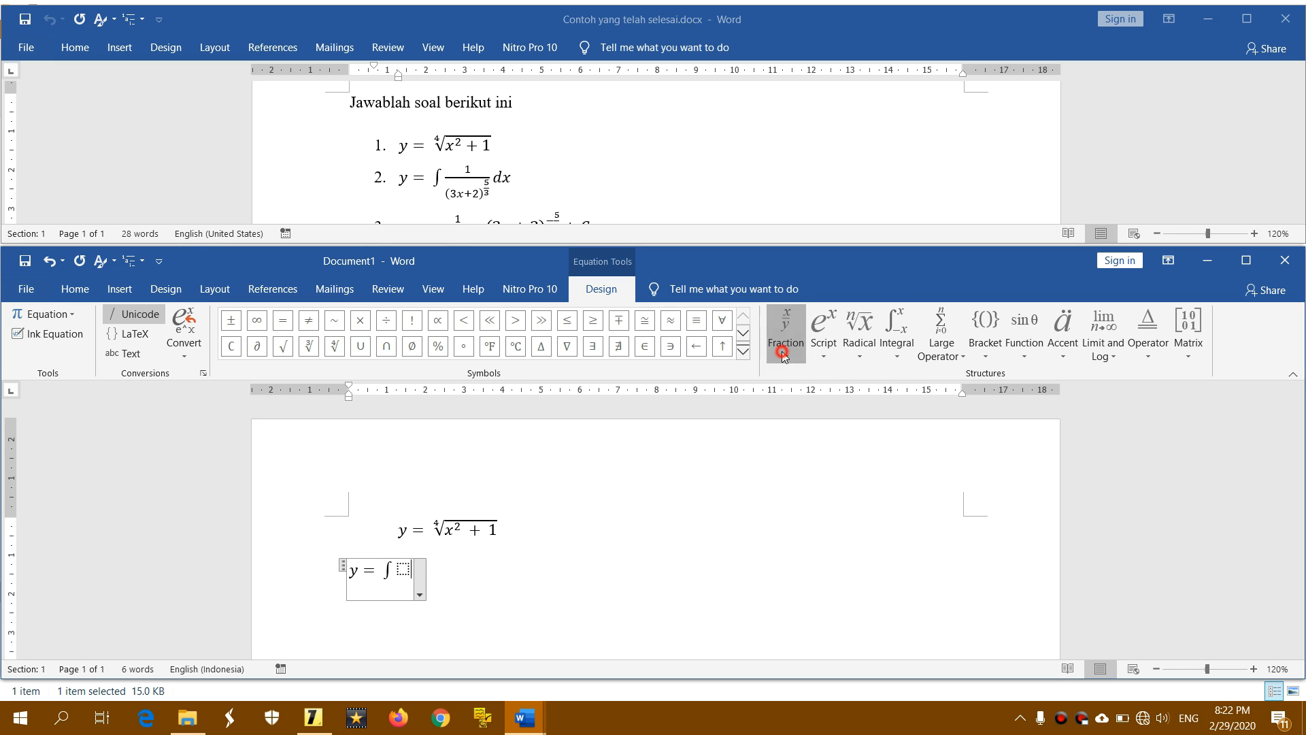
{"action": "left_click", "coordinate": [789, 432]}
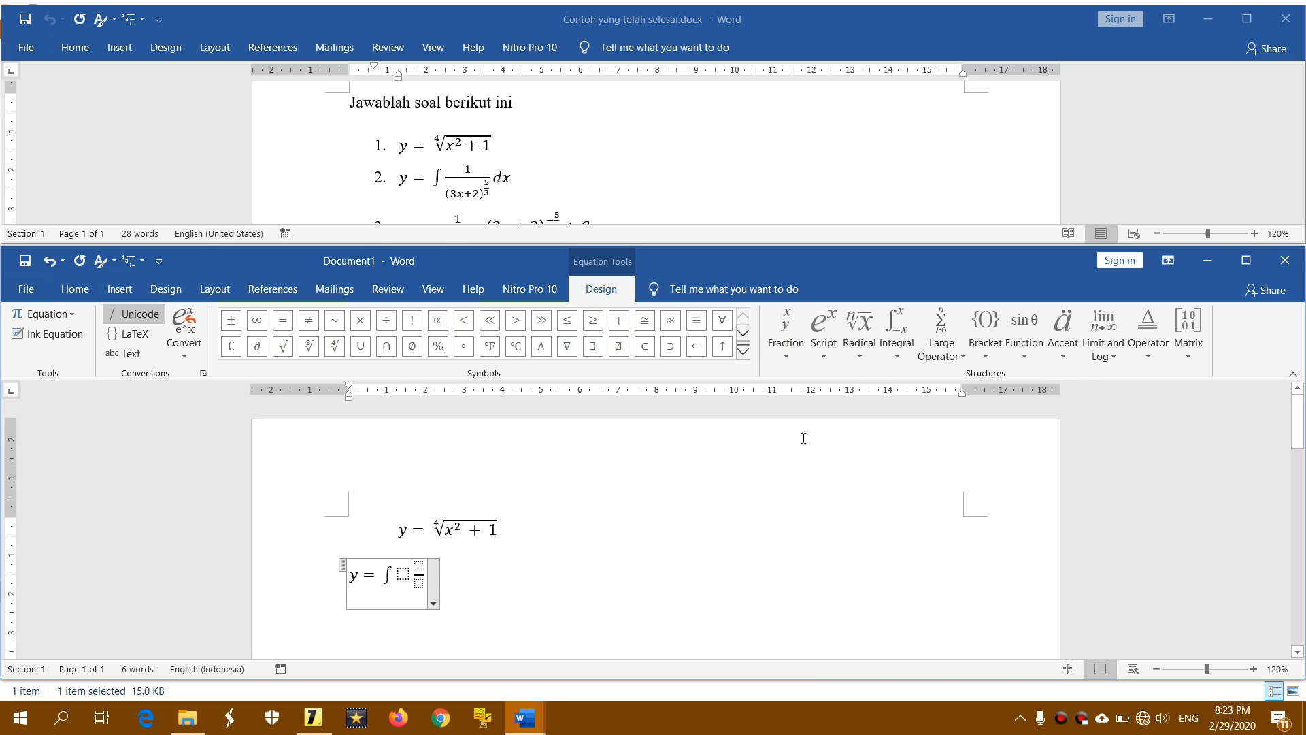
{"action": "left_click", "coordinate": [569, 558]}
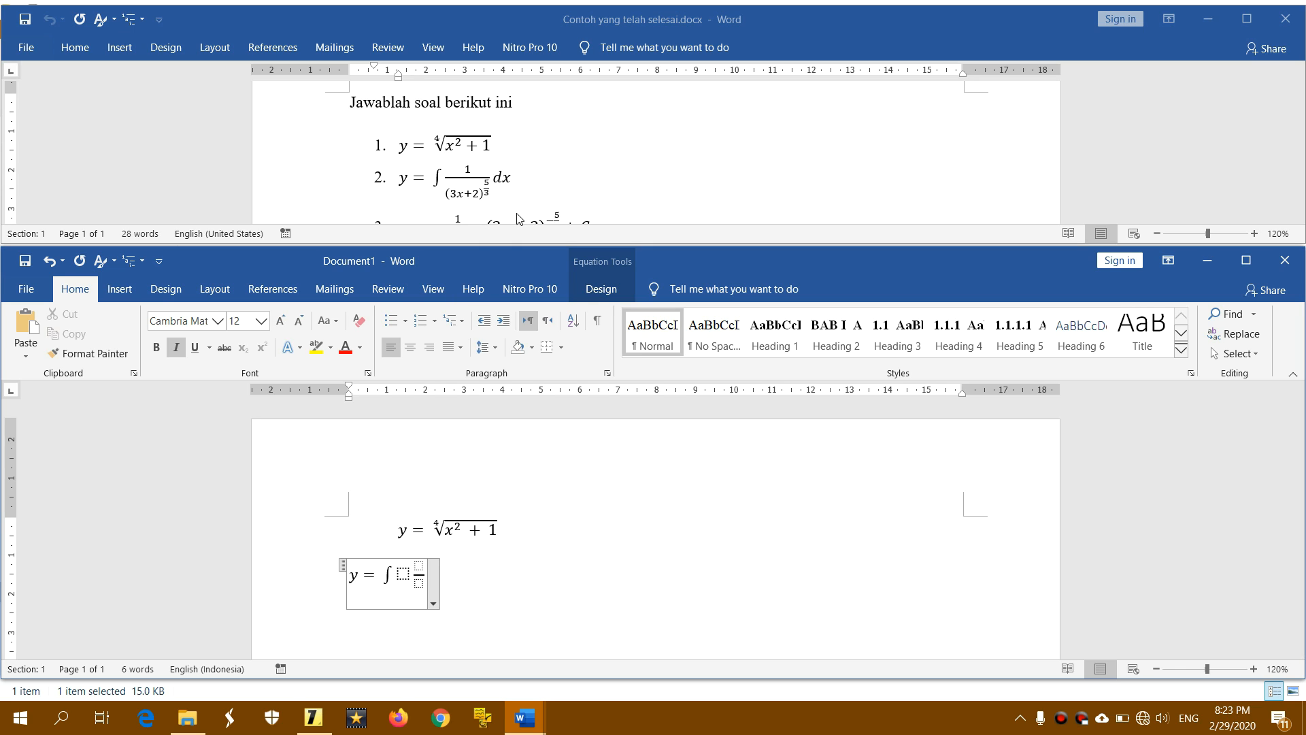
{"action": "type", "text": "d"}
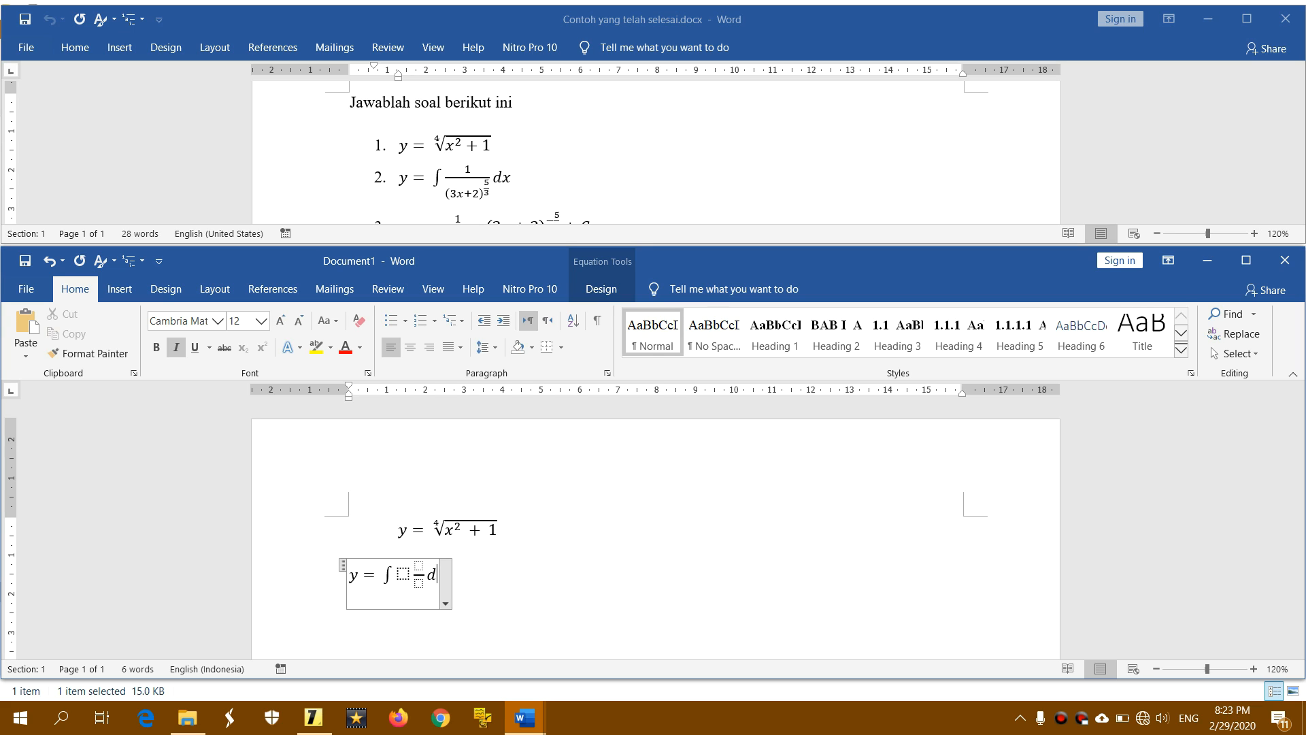
{"action": "type", "text": "x"}
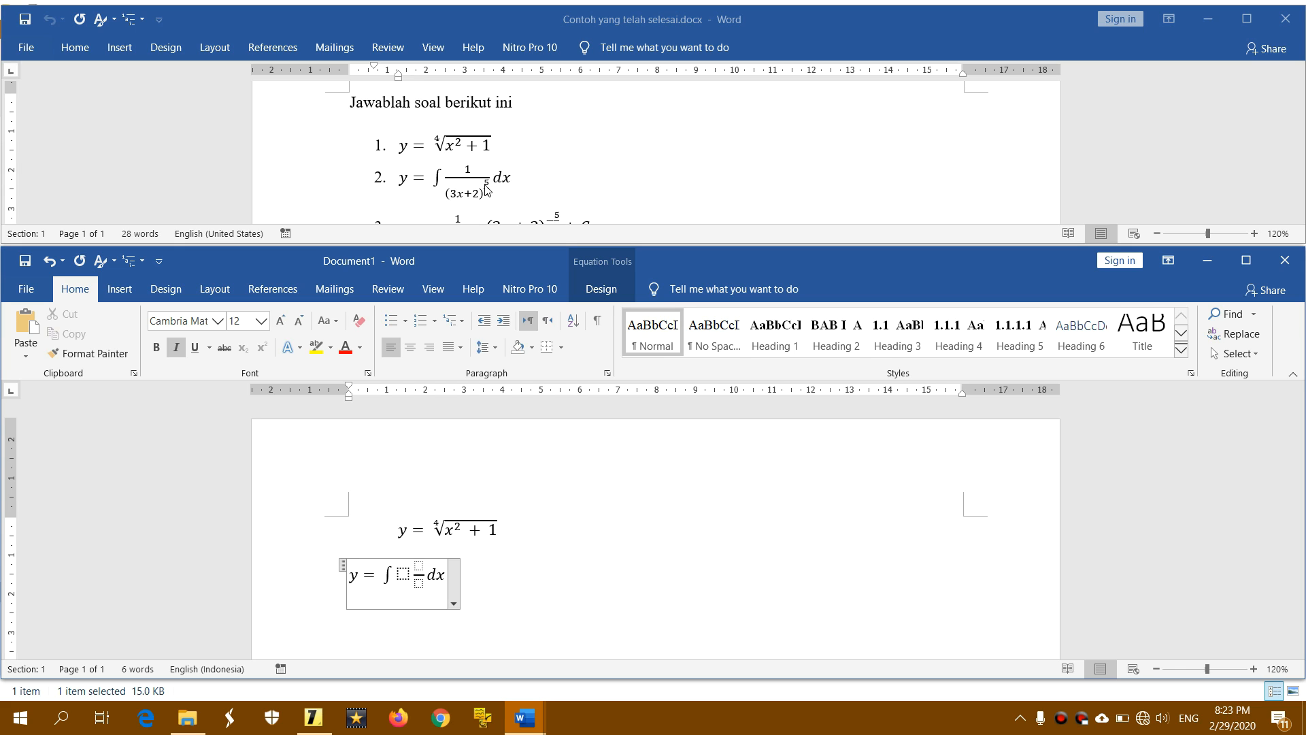
- Append an empty superscript structure and a pair of round brackets after "dx"
{"action": "left_click", "coordinate": [602, 292]}
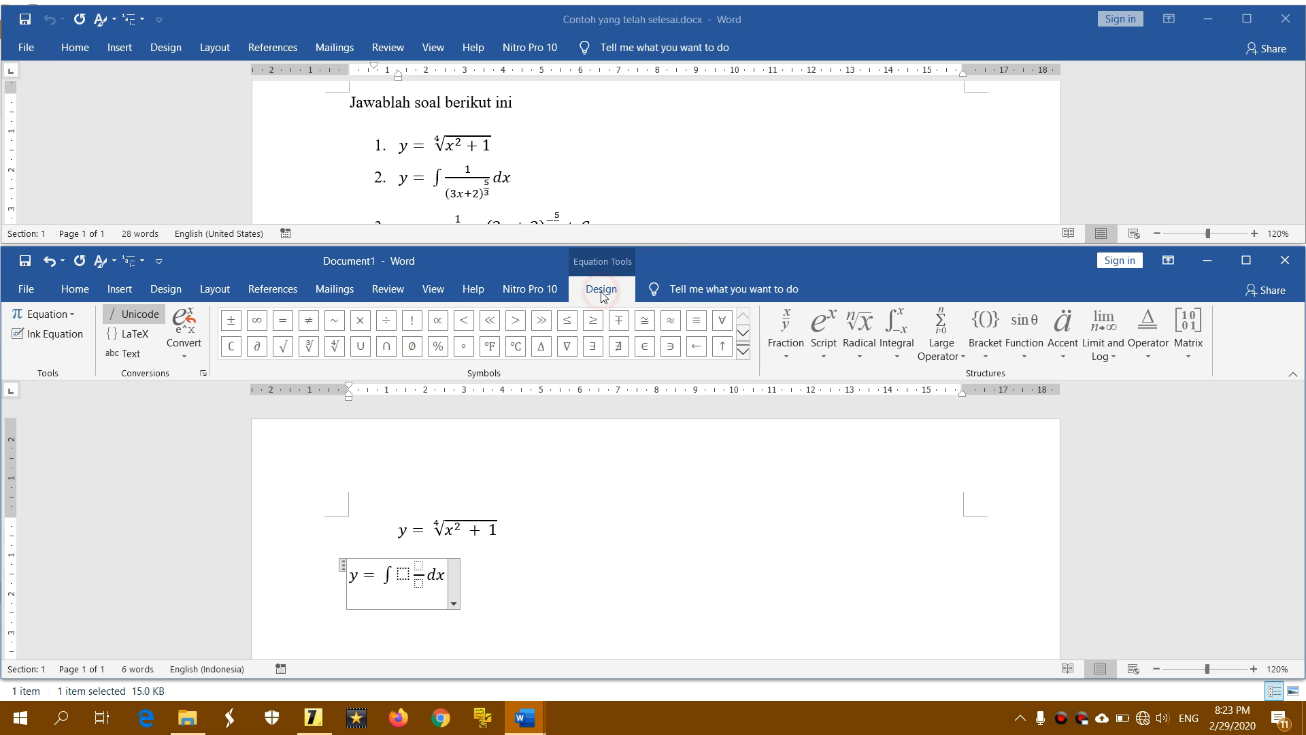
{"action": "left_click", "coordinate": [826, 349]}
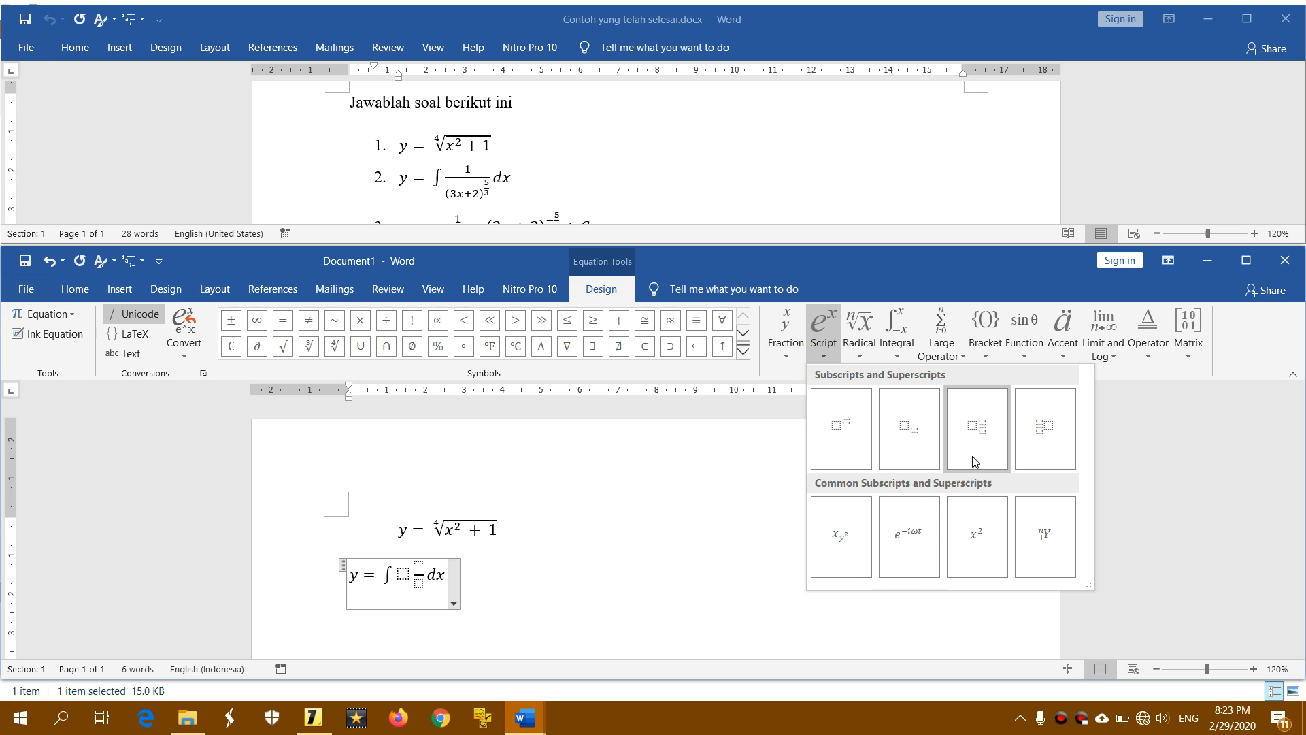
{"action": "left_click", "coordinate": [850, 435]}
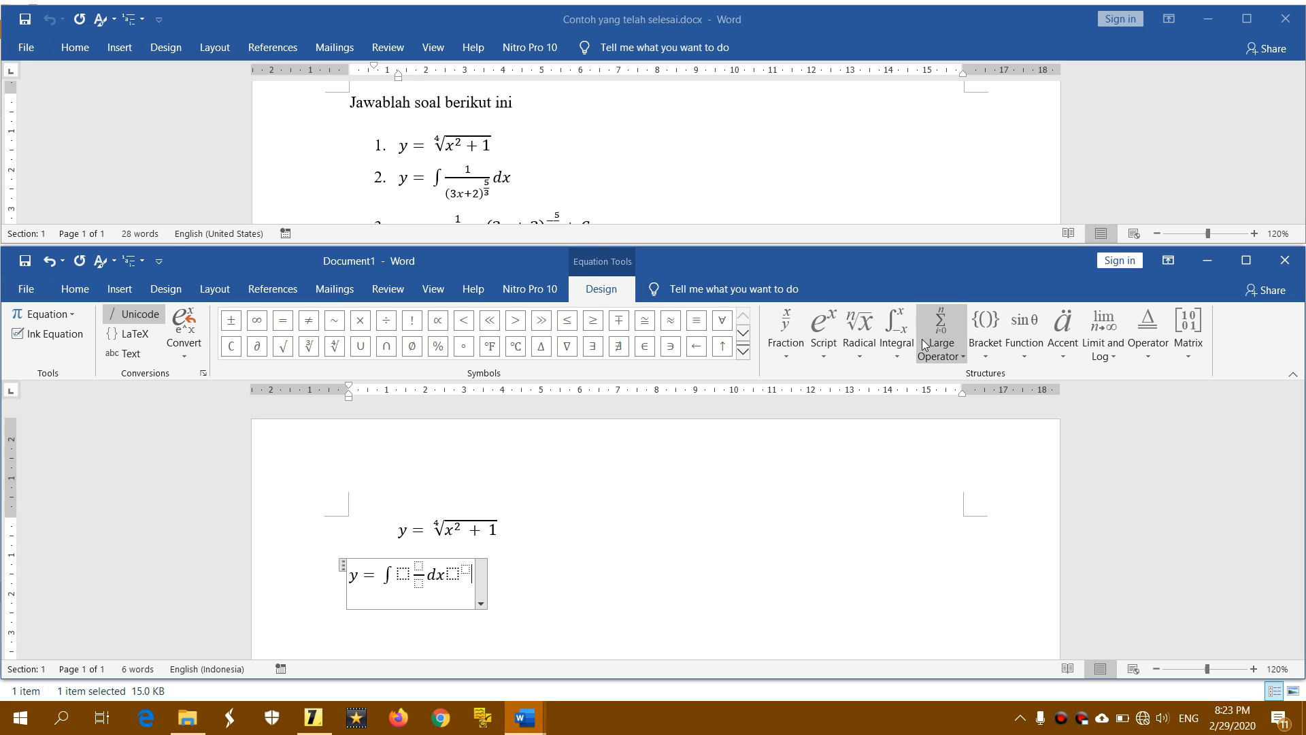
{"action": "left_click", "coordinate": [987, 353]}
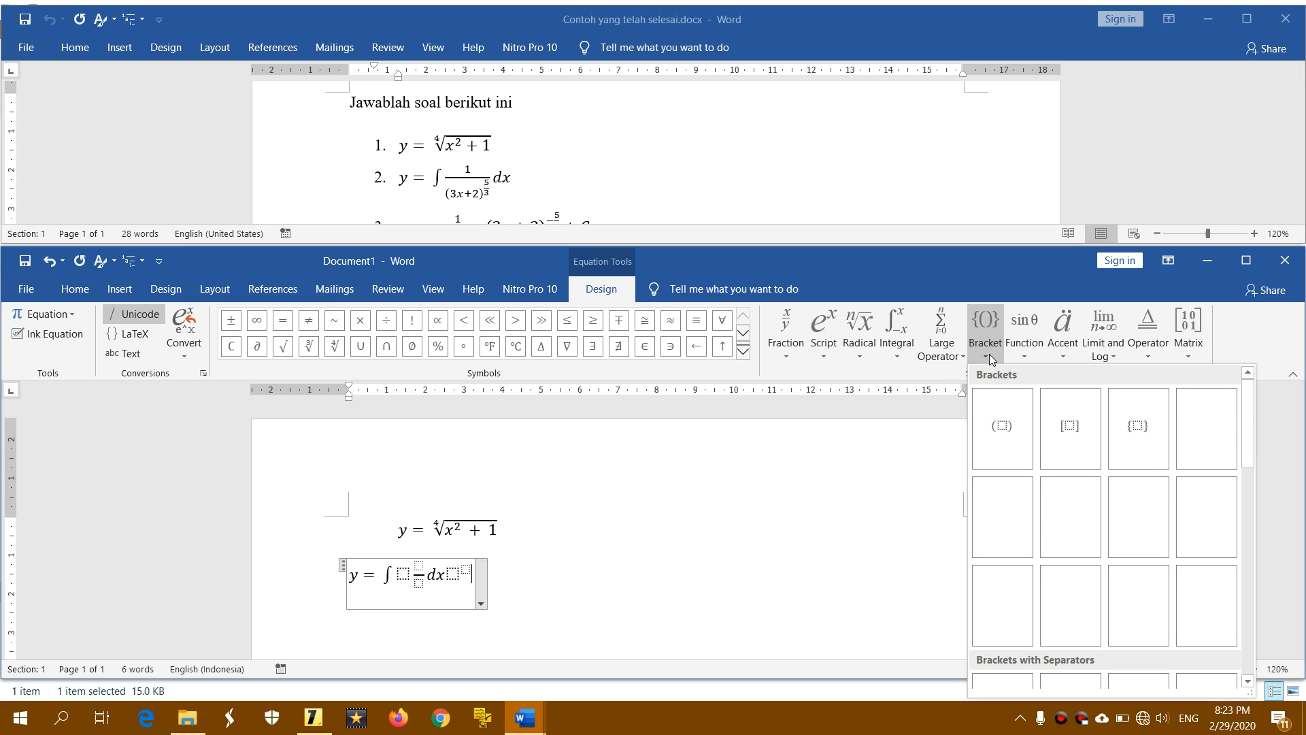
{"action": "left_click", "coordinate": [1012, 438]}
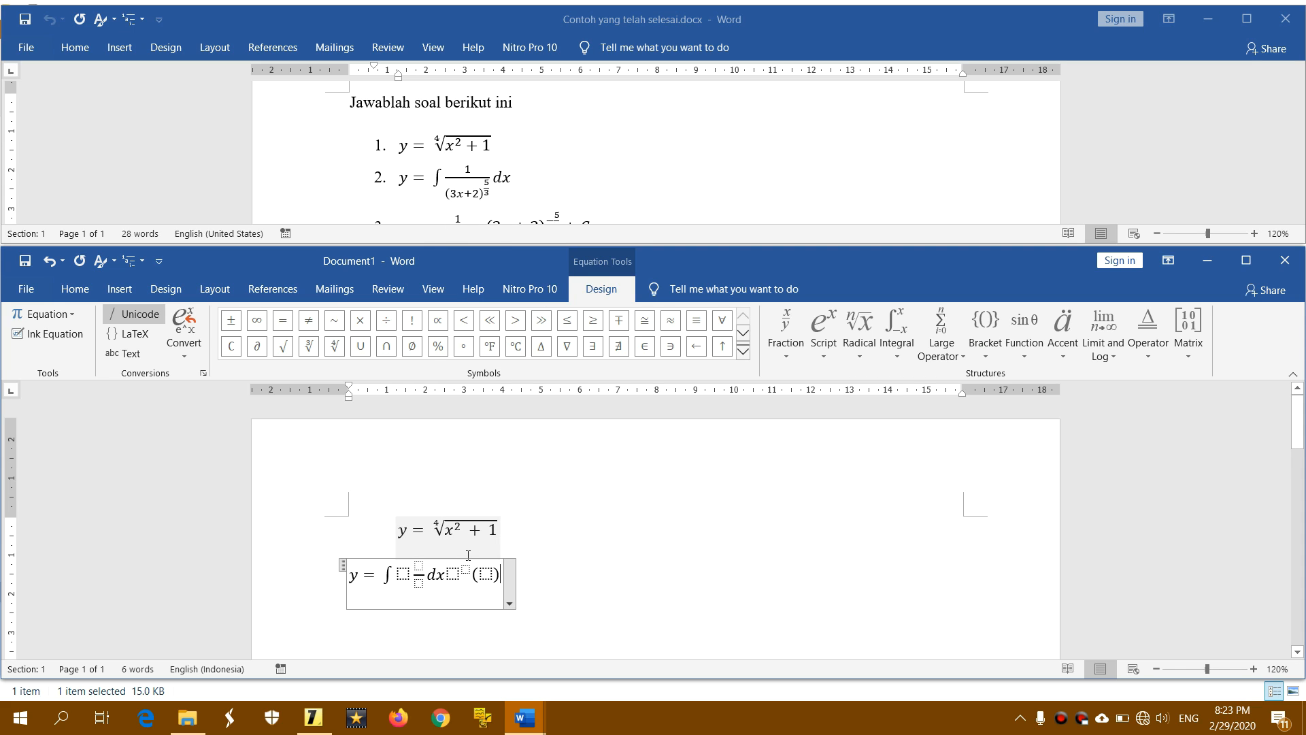
- Fill the round brackets with "3x + 2"
{"action": "left_click", "coordinate": [487, 577]}
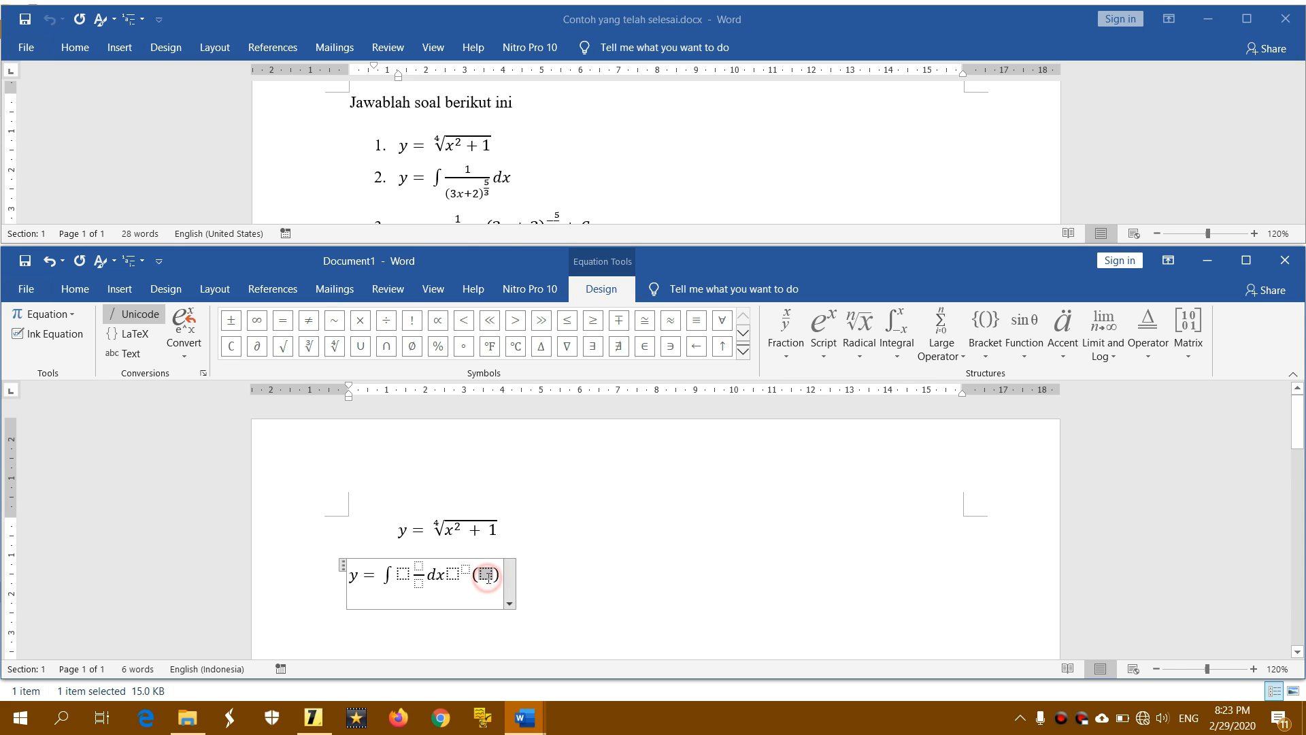
{"action": "type", "text": "3x"}
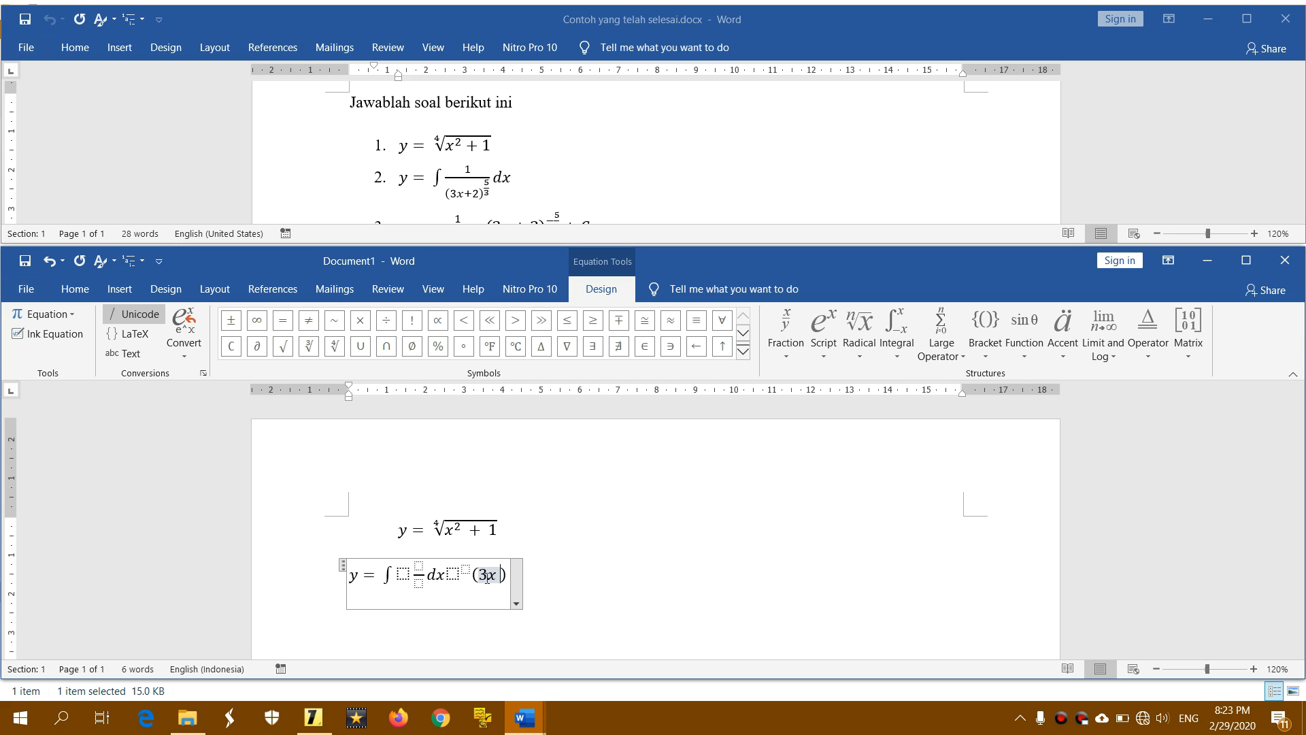
{"action": "type", "text": " +"}
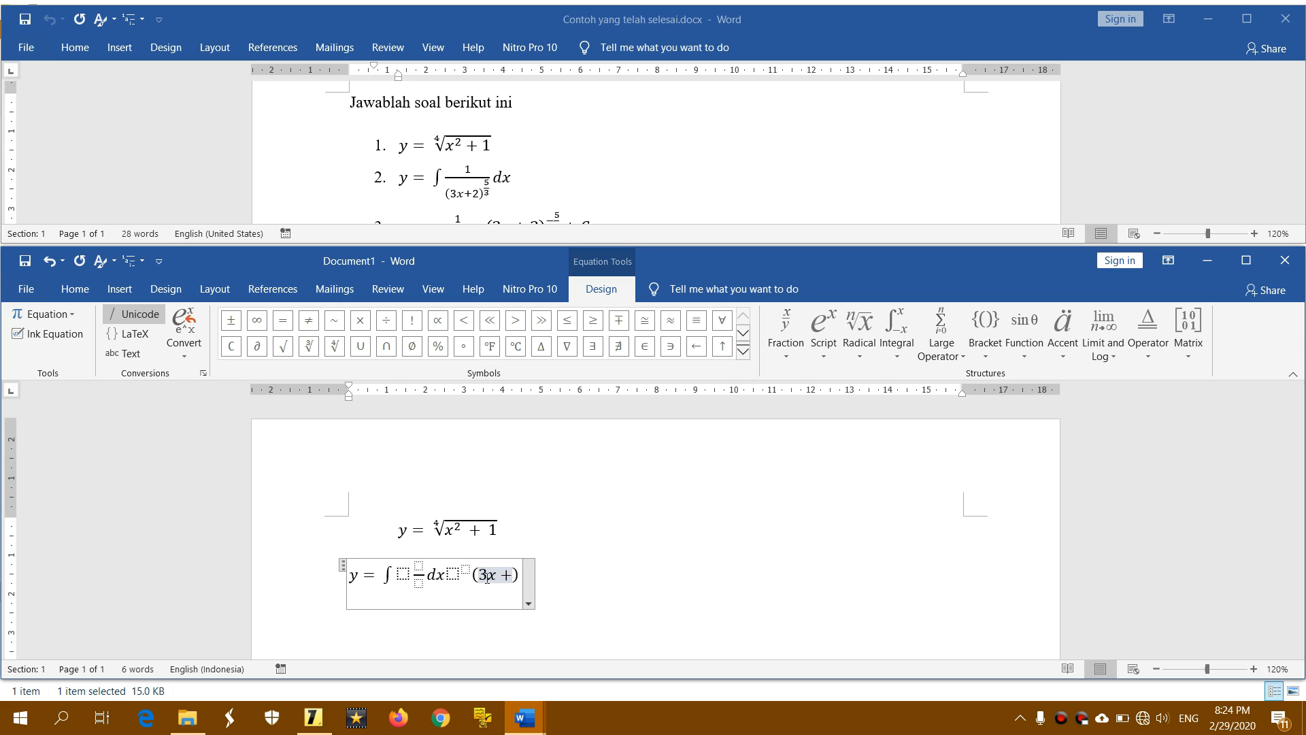
{"action": "type", "text": " 2"}
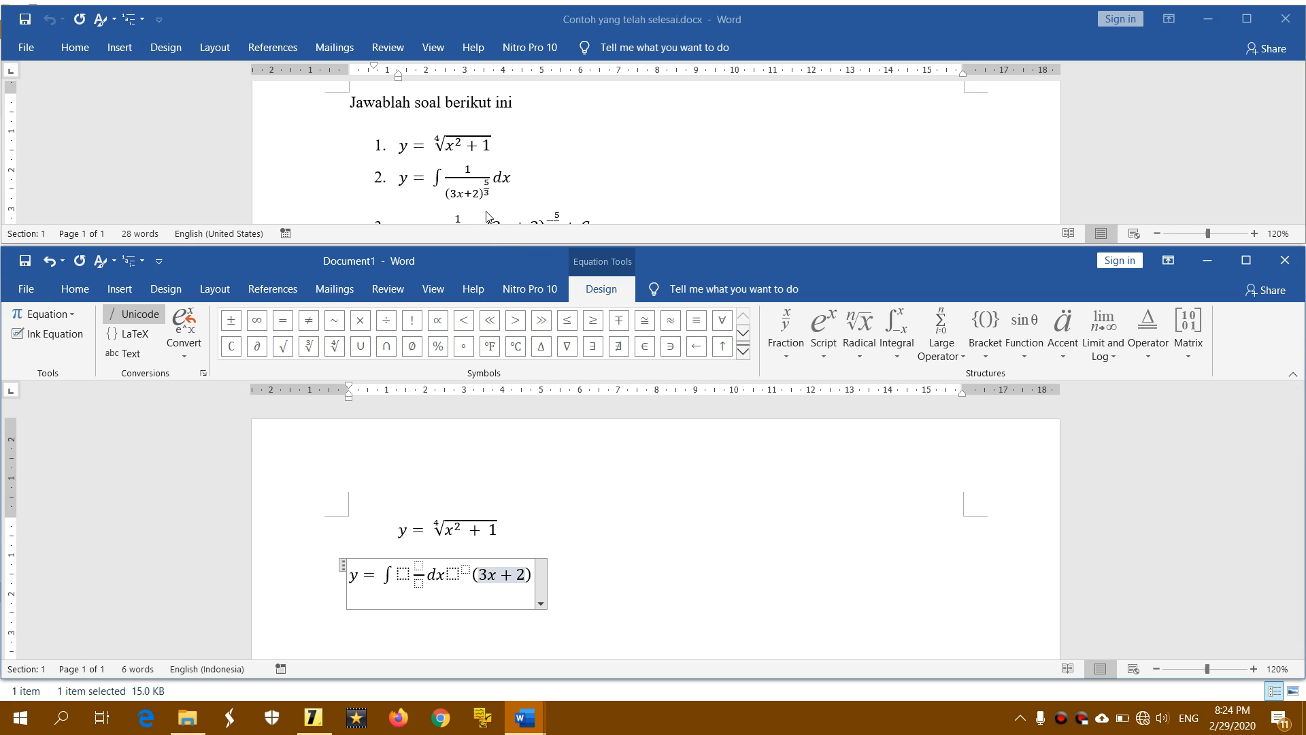
- Insert a stacked fraction 5/3 between the superscript structure and the bracketed expression
{"action": "left_click", "coordinate": [466, 569]}
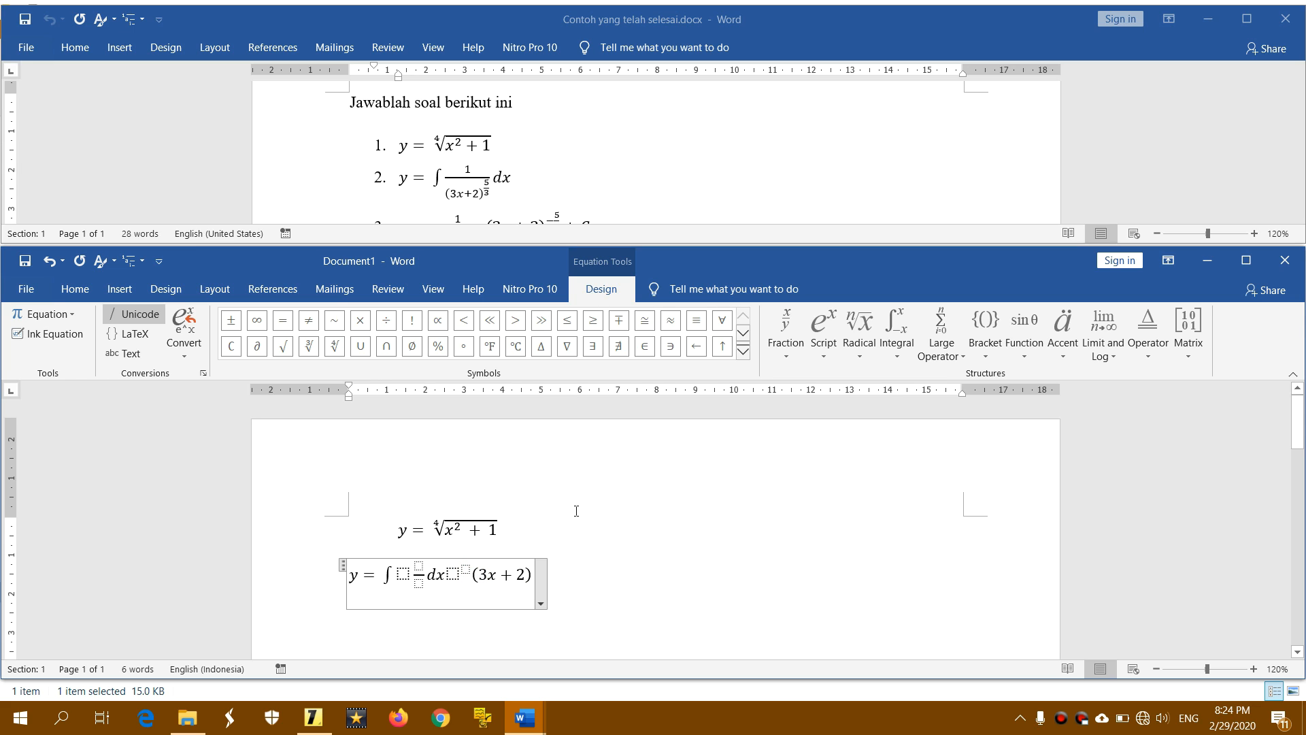
{"action": "left_click", "coordinate": [786, 333]}
{"action": "left_click", "coordinate": [797, 436]}
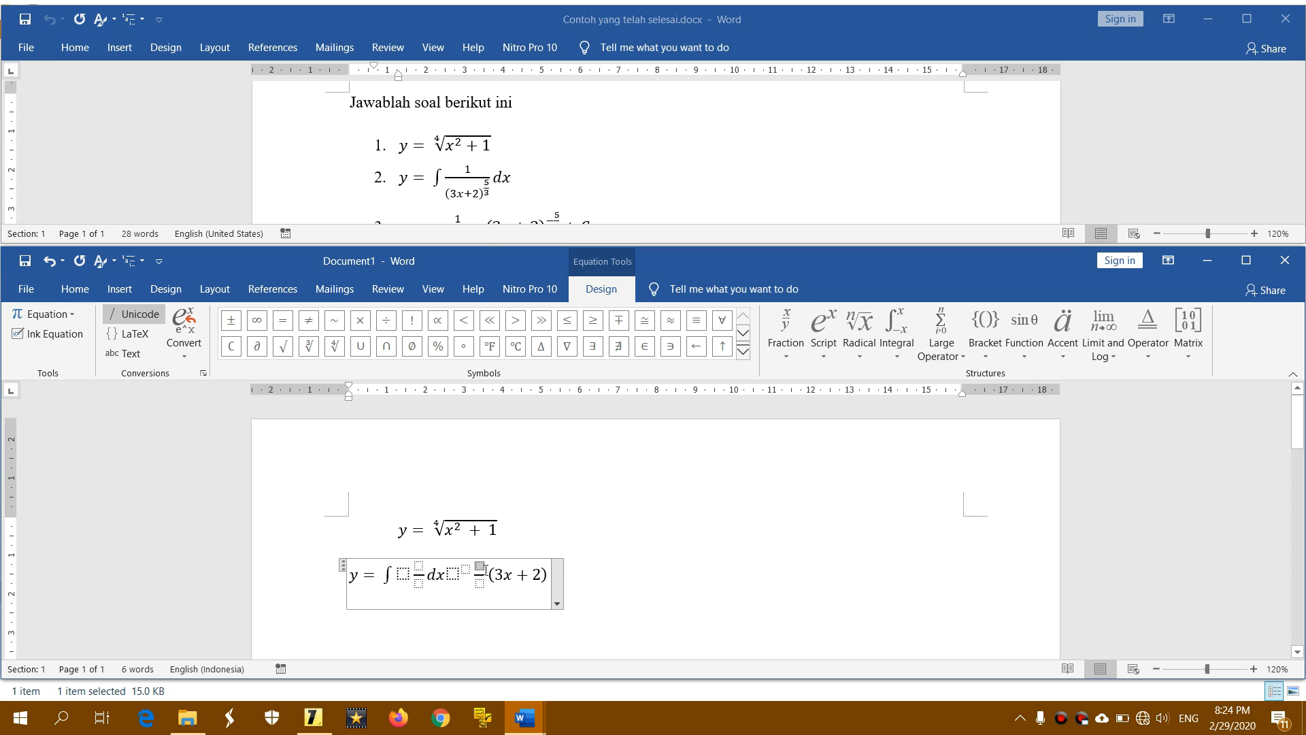
{"action": "type", "text": "5/"}
{"action": "left_click", "coordinate": [479, 580]}
{"action": "type", "text": "3"}
- Move the 5/3 fraction into the exponent placeholder of the superscript structure
{"action": "left_click_drag", "start_coordinate": [475, 571], "coordinate": [480, 584]}
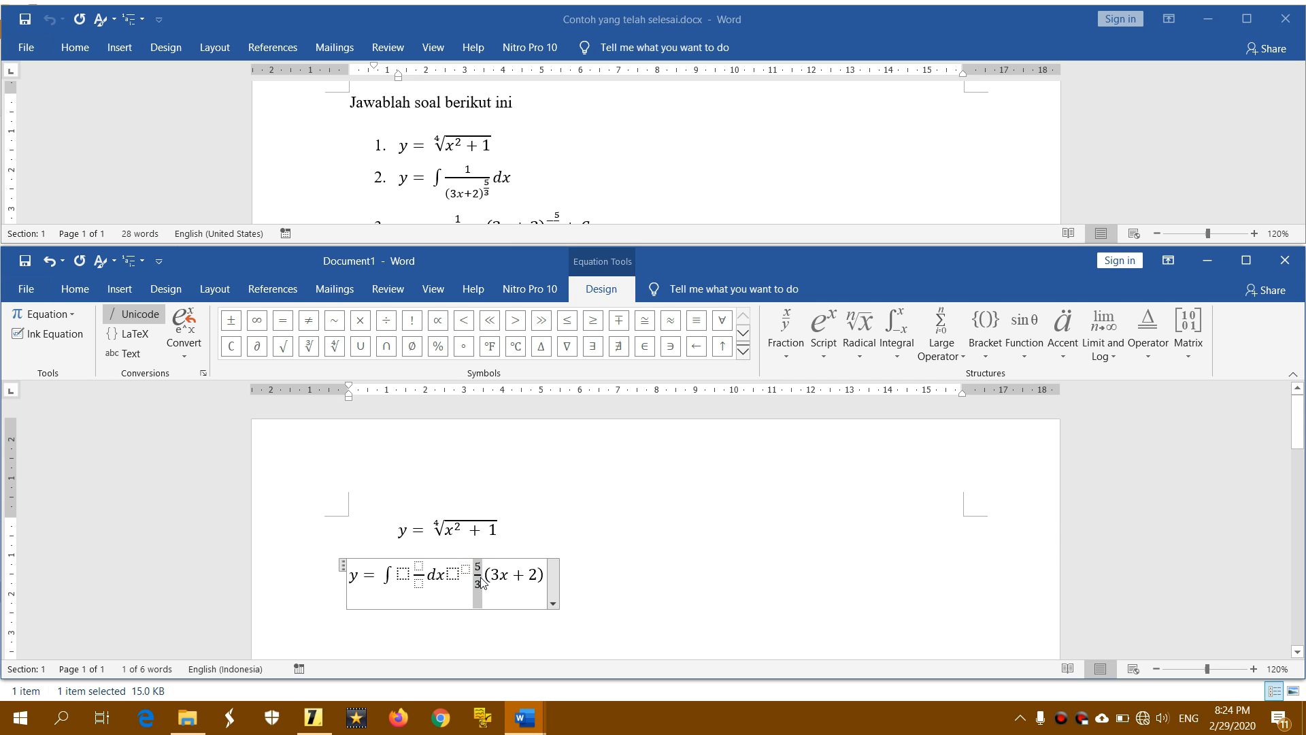
{"action": "key", "text": "ctrl+x"}
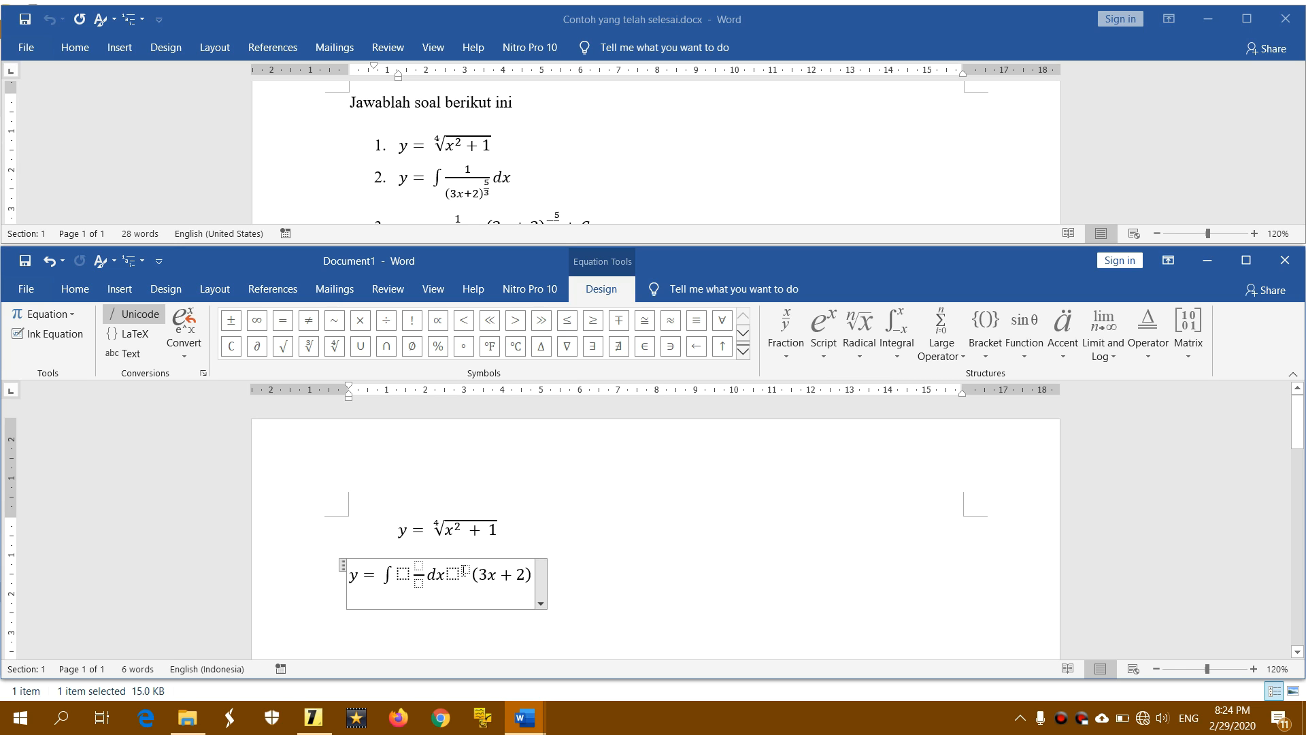
{"action": "left_click", "coordinate": [464, 571]}
{"action": "key", "text": "ctrl+v"}
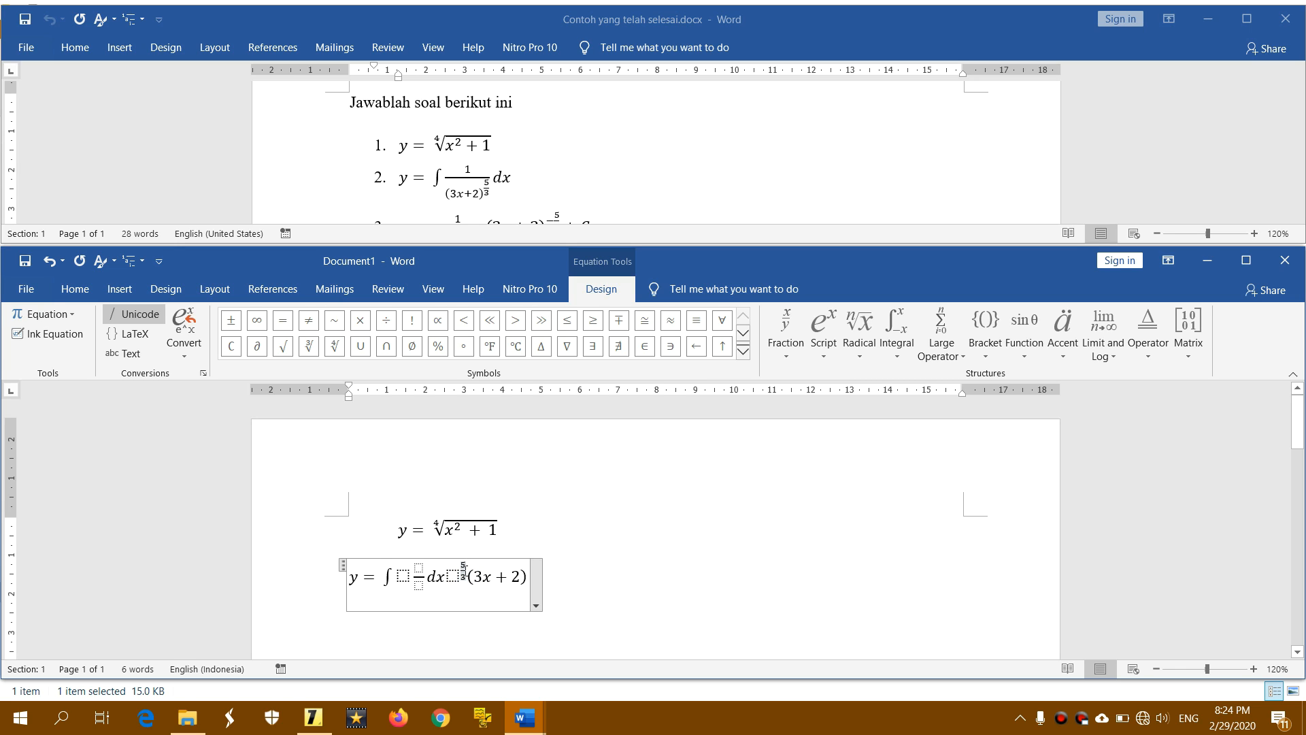
- Move the bracketed expression (3x + 2) into the base placeholder of the superscript structure that has exponent 5/3
{"action": "left_click_drag", "start_coordinate": [468, 577], "coordinate": [489, 582]}
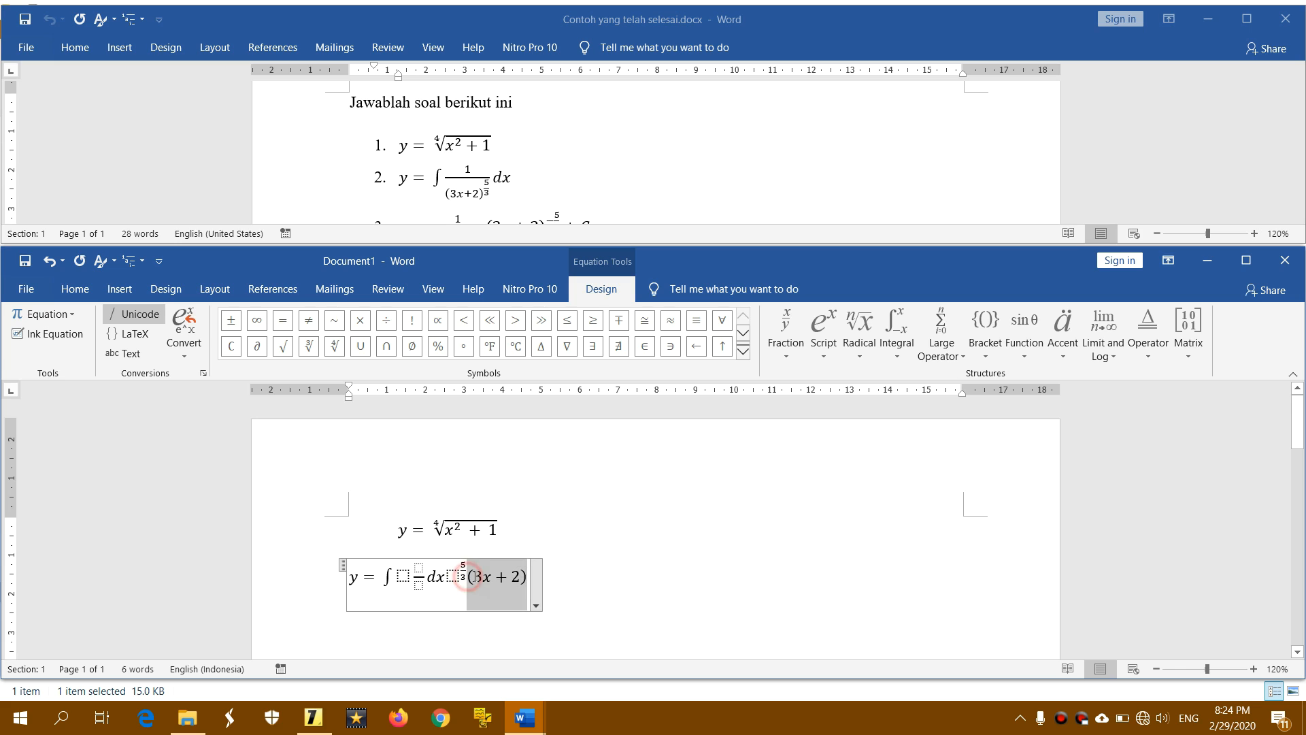
{"action": "left_click", "coordinate": [468, 578]}
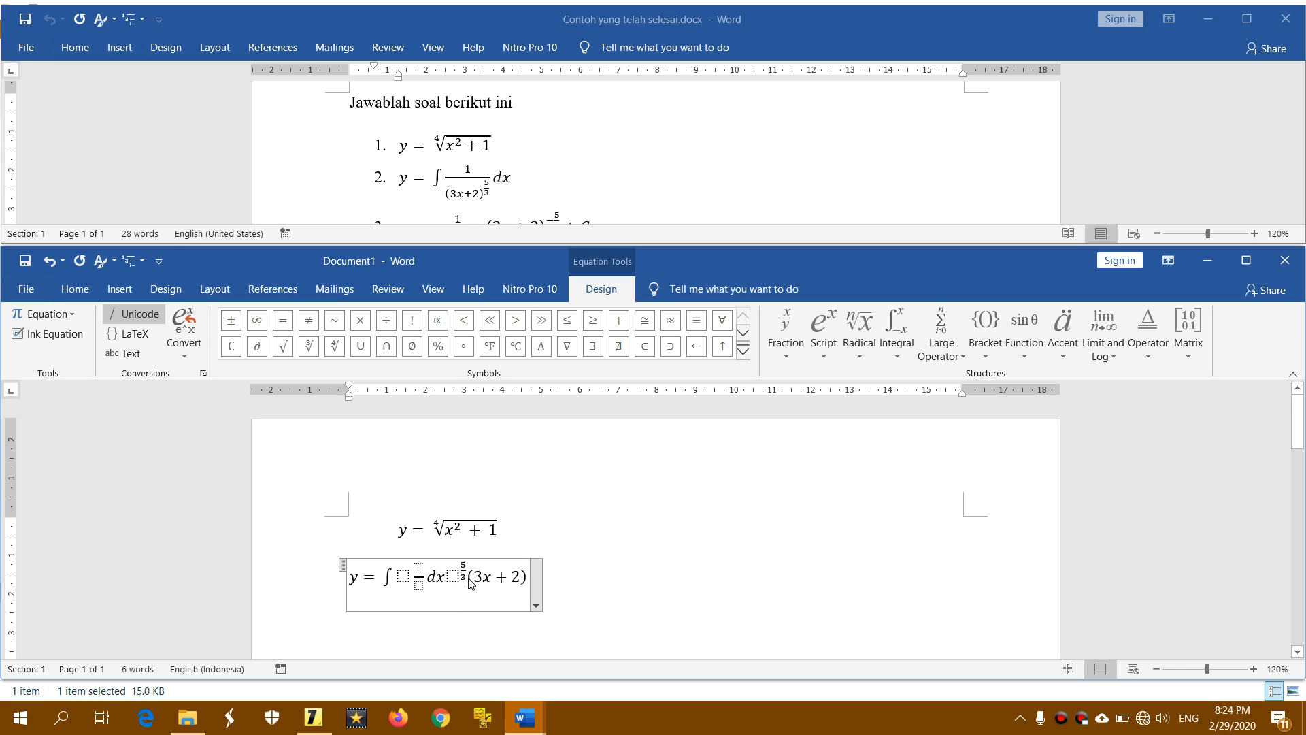
{"action": "key", "text": "shift+End"}
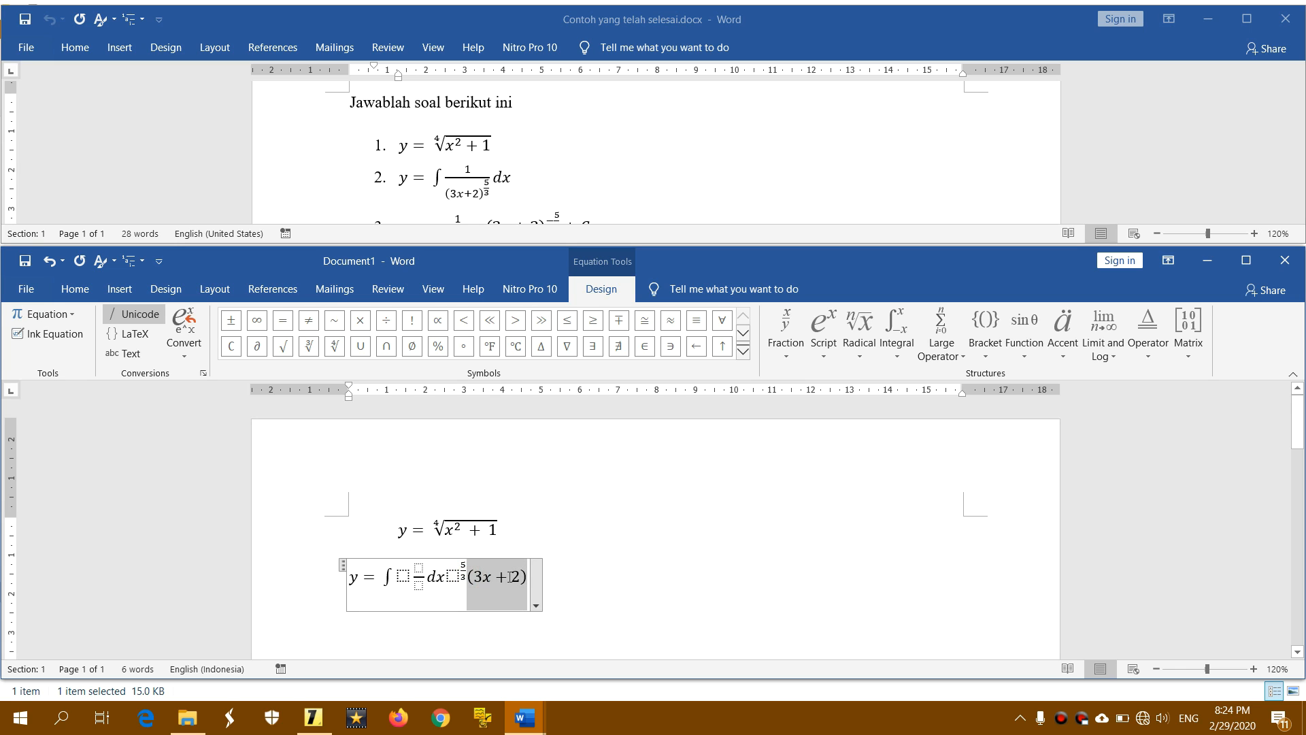
{"action": "key", "text": "Delete"}
{"action": "left_click", "coordinate": [453, 577]}
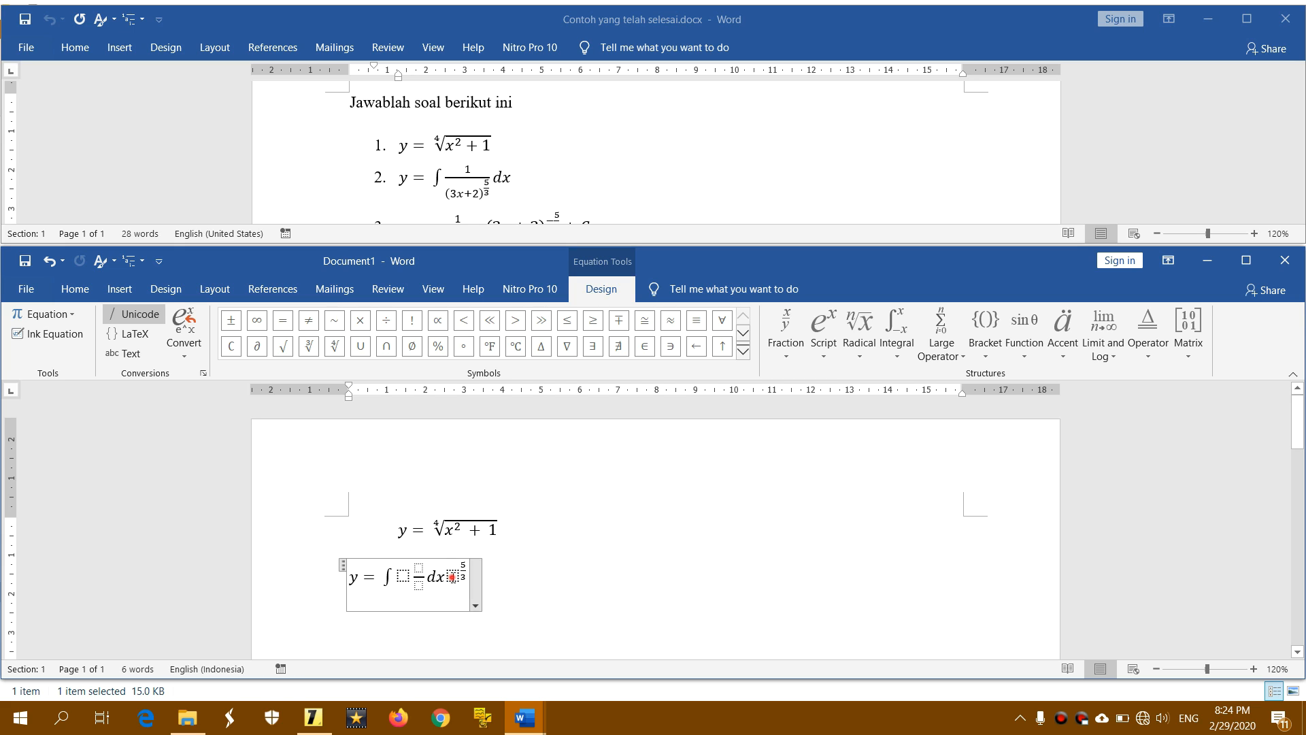
{"action": "key", "text": "ctrl+v"}
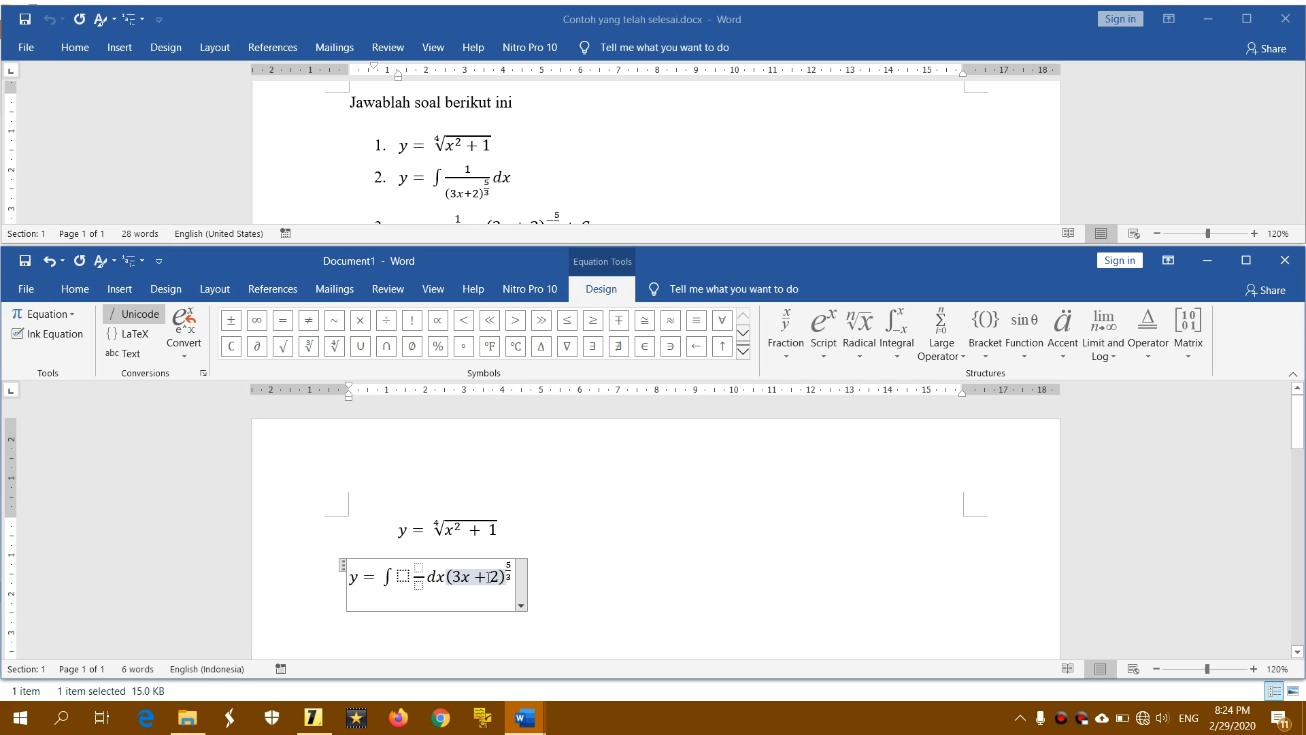
{"action": "left_click", "coordinate": [513, 577]}
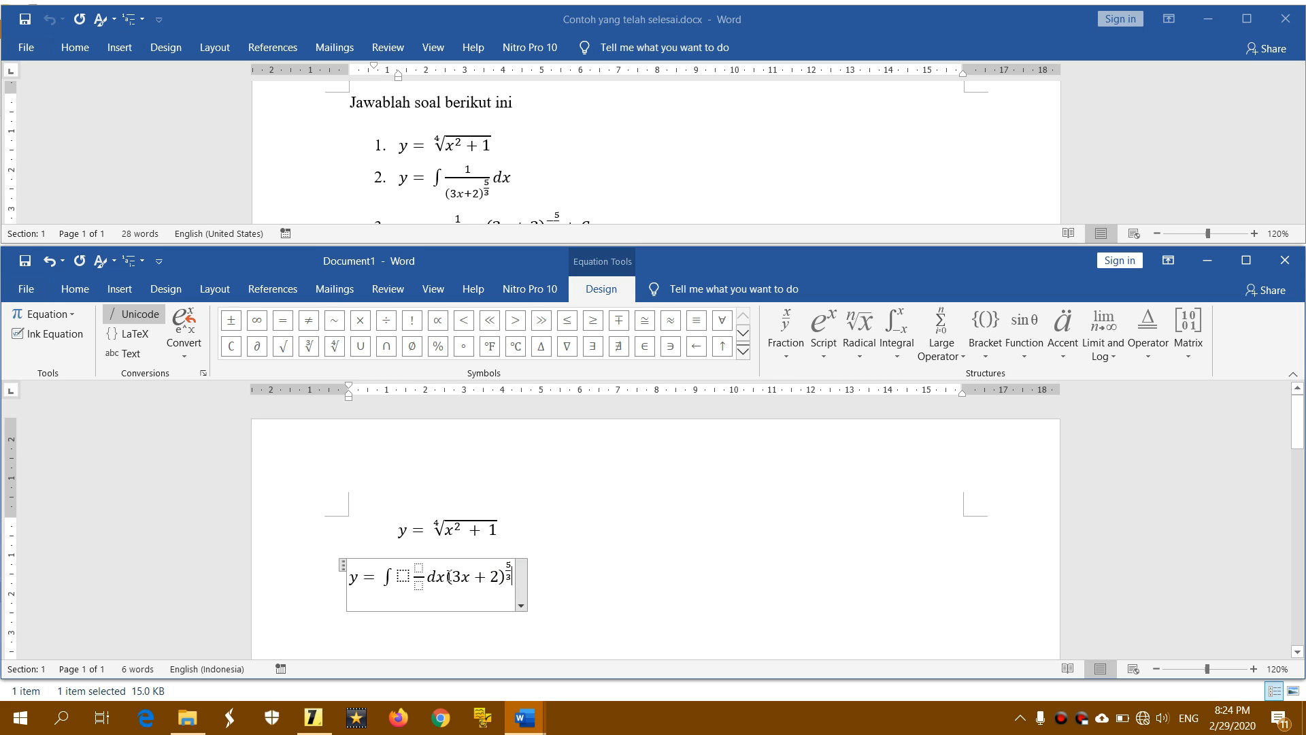
- Move (3x + 2)^(5/3) from after "dx" into the empty fraction's denominator and enter 1 as its numerator
{"action": "left_click_drag", "start_coordinate": [447, 577], "coordinate": [509, 577]}
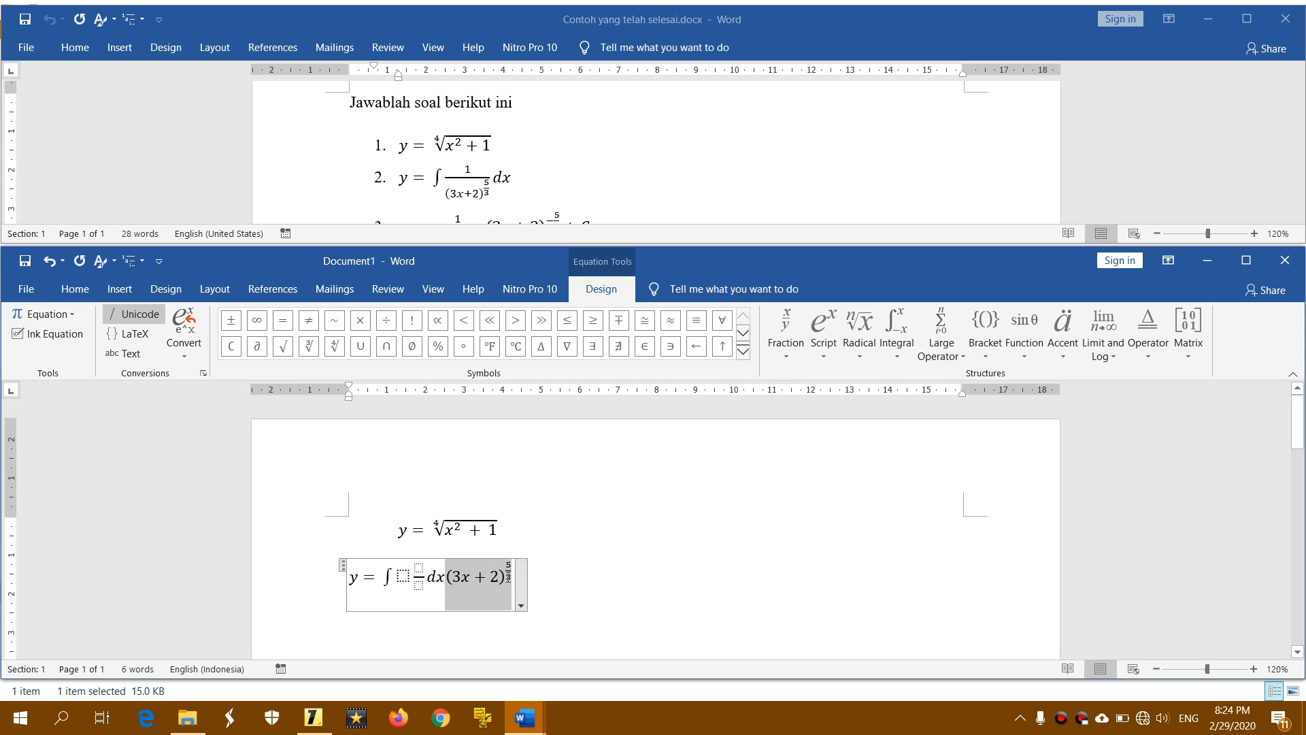
{"action": "key", "text": "ctrl+x"}
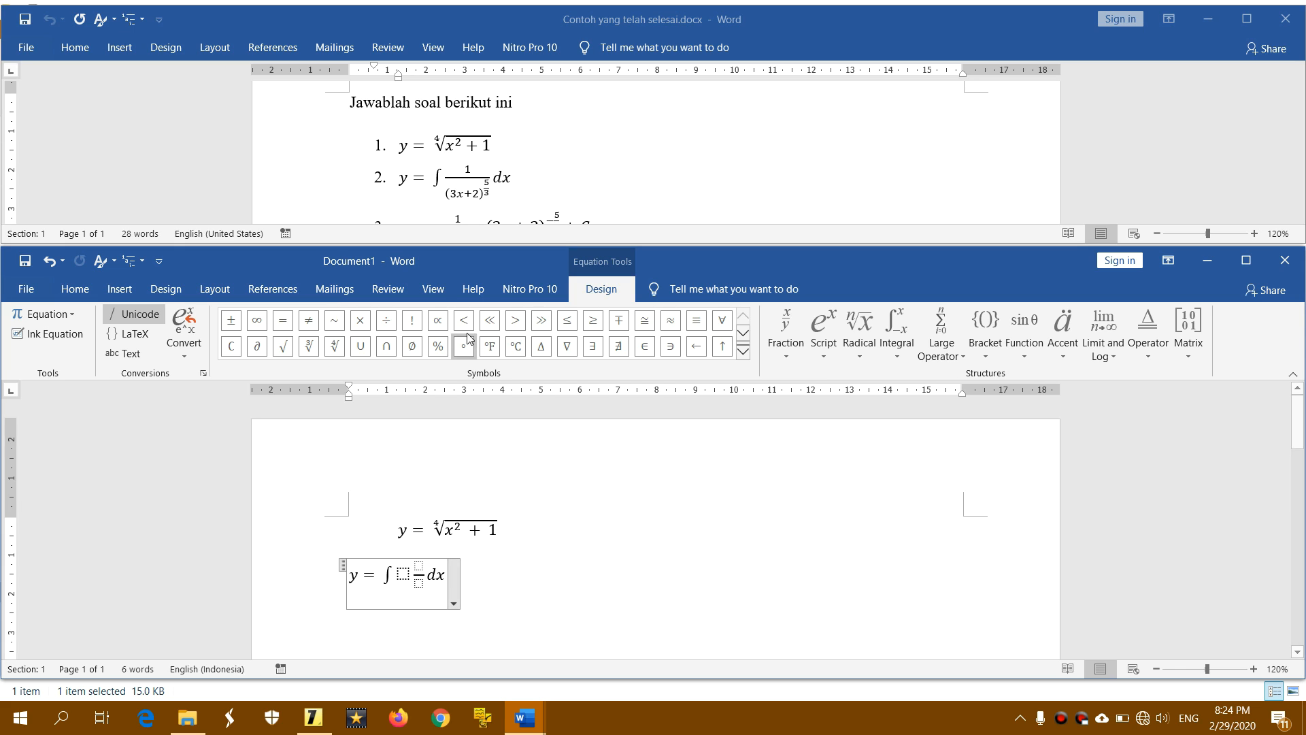
{"action": "left_click", "coordinate": [419, 584]}
{"action": "key", "text": "ctrl+v"}
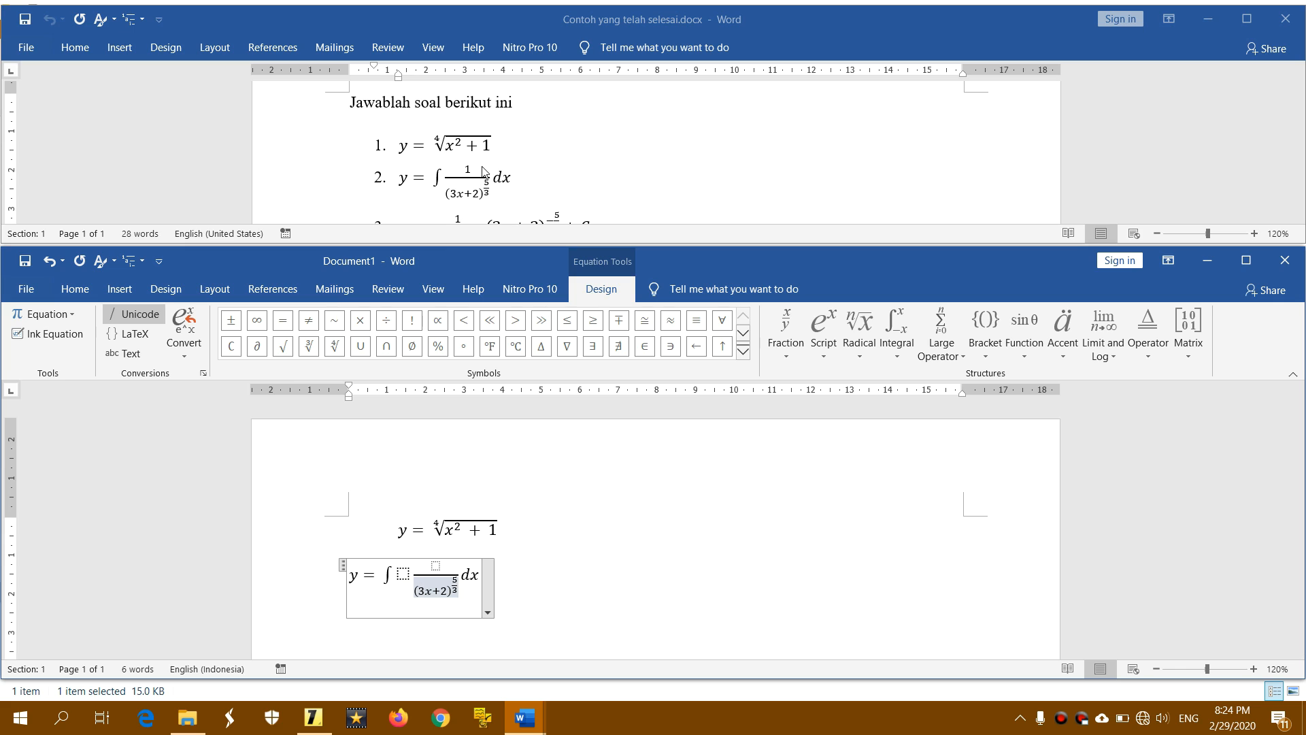
{"action": "left_click", "coordinate": [435, 567]}
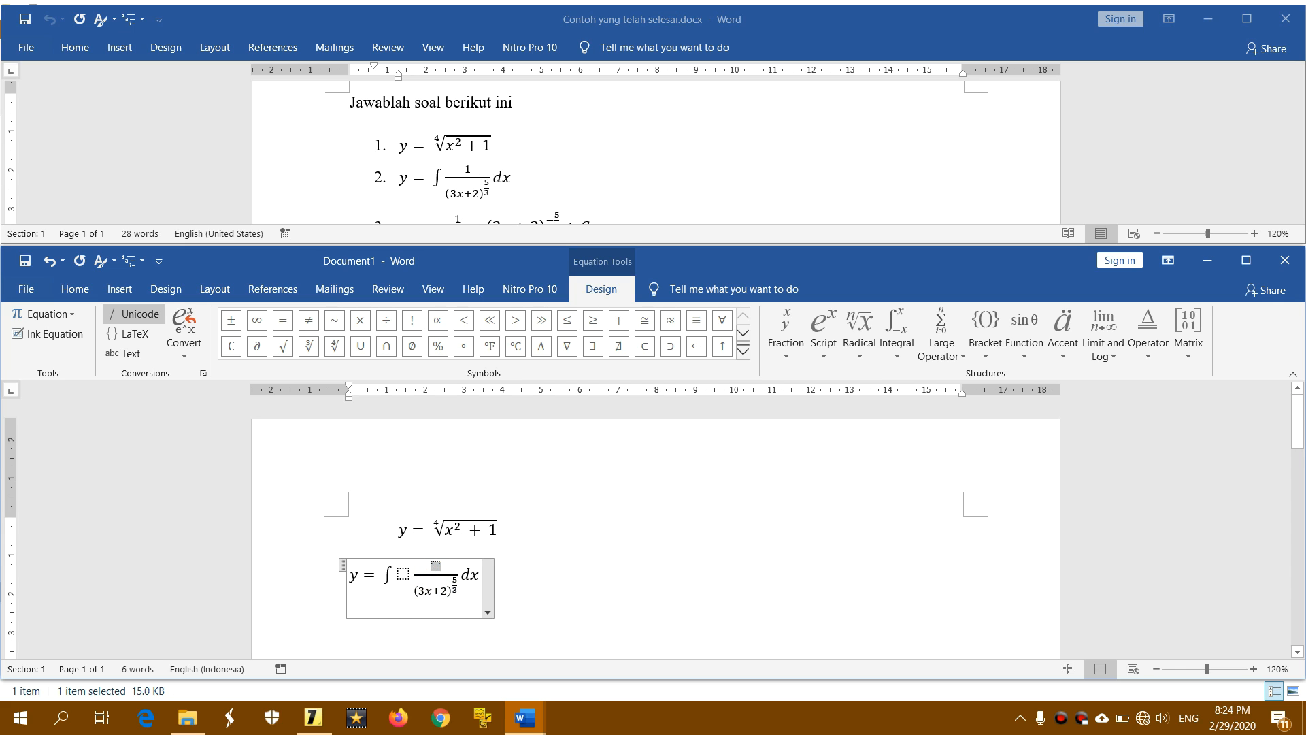
{"action": "type", "text": "1"}
- Move the completed fraction into the integral's empty placeholder and leave the equation
{"action": "left_click_drag", "start_coordinate": [415, 570], "coordinate": [454, 578]}
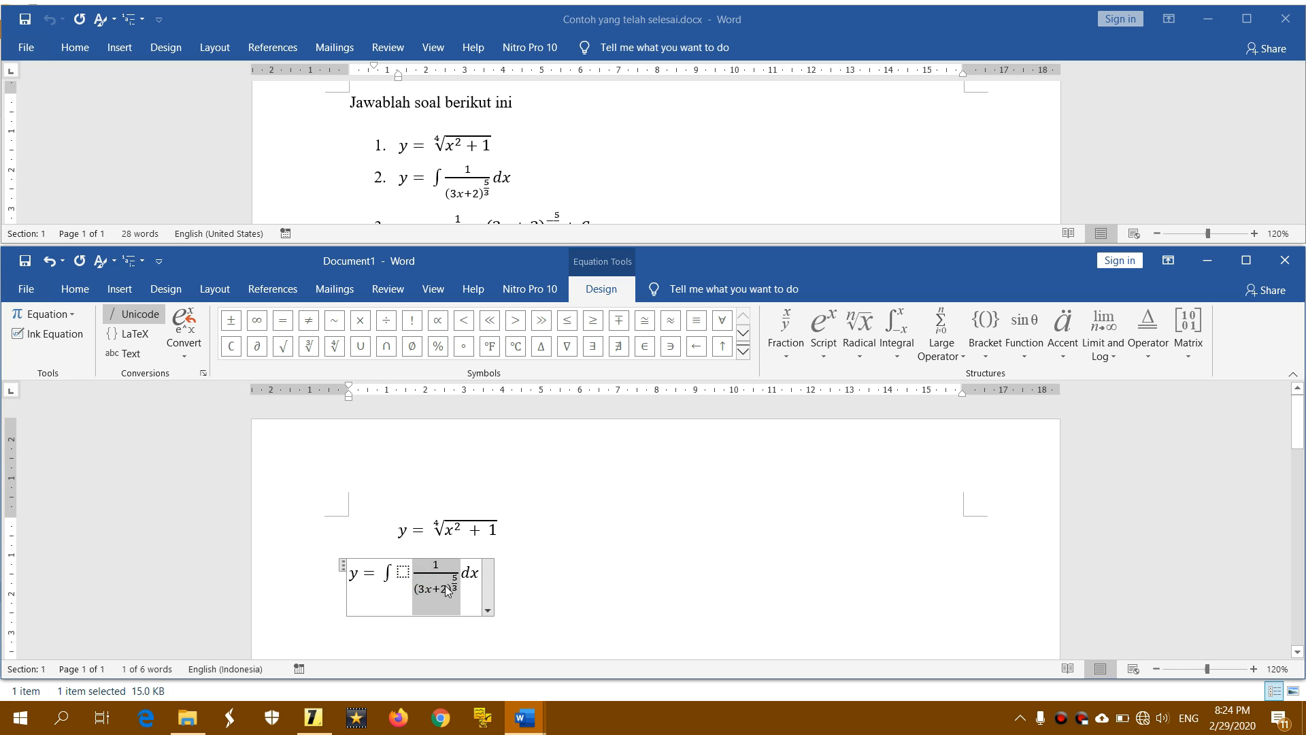
{"action": "key", "text": "Delete"}
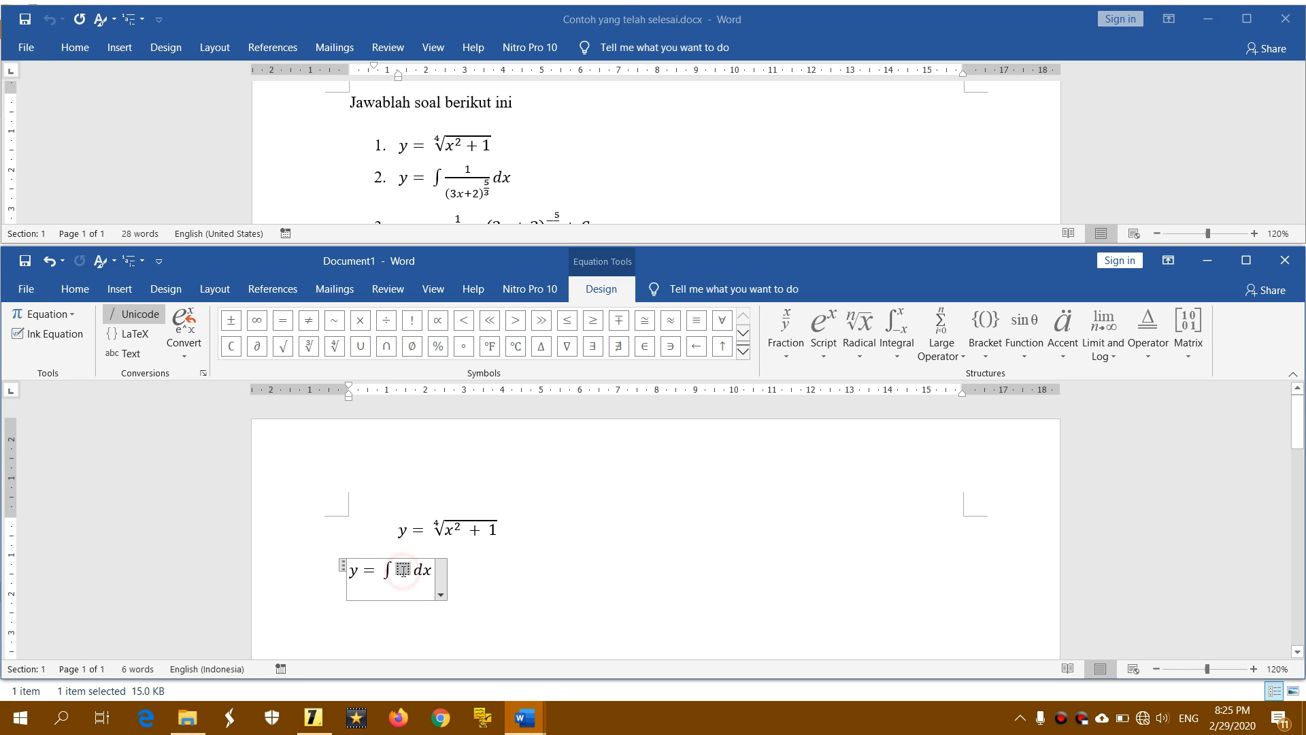
{"action": "key", "text": "ctrl+z"}
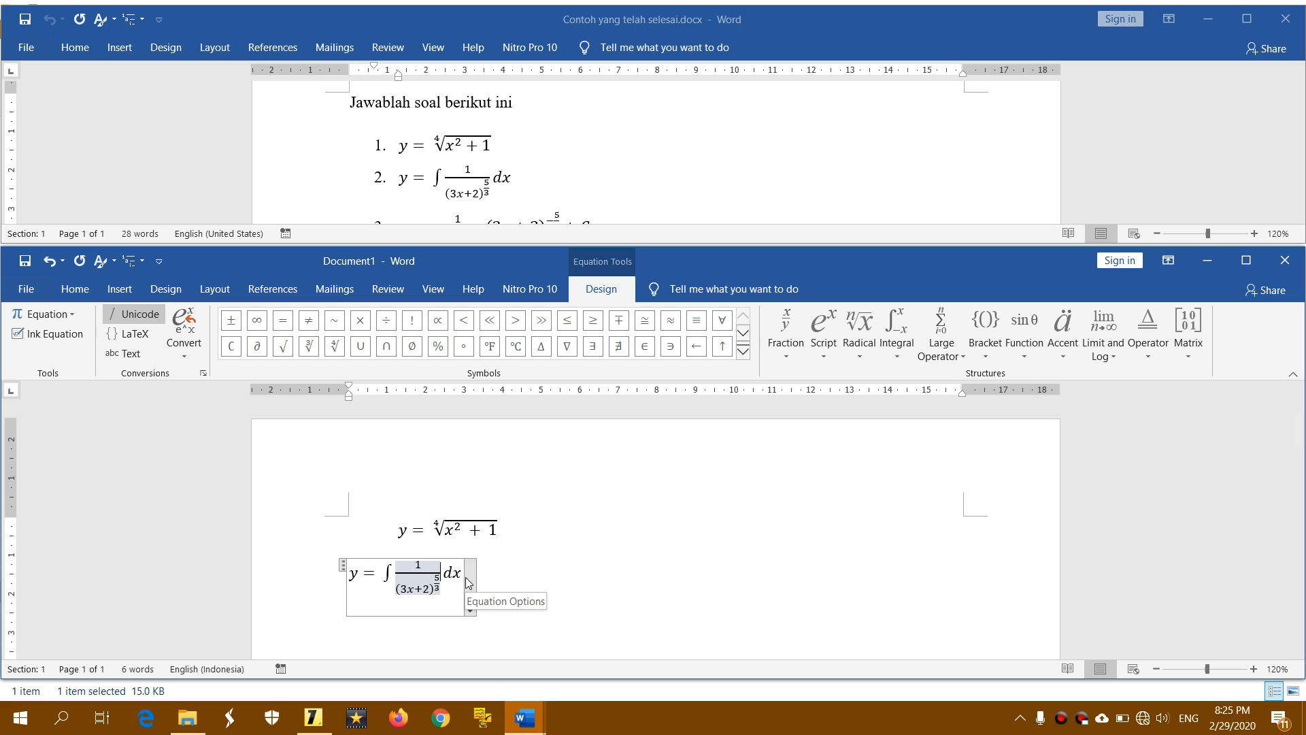
{"action": "left_click", "coordinate": [469, 585]}
{"action": "left_click", "coordinate": [500, 583]}
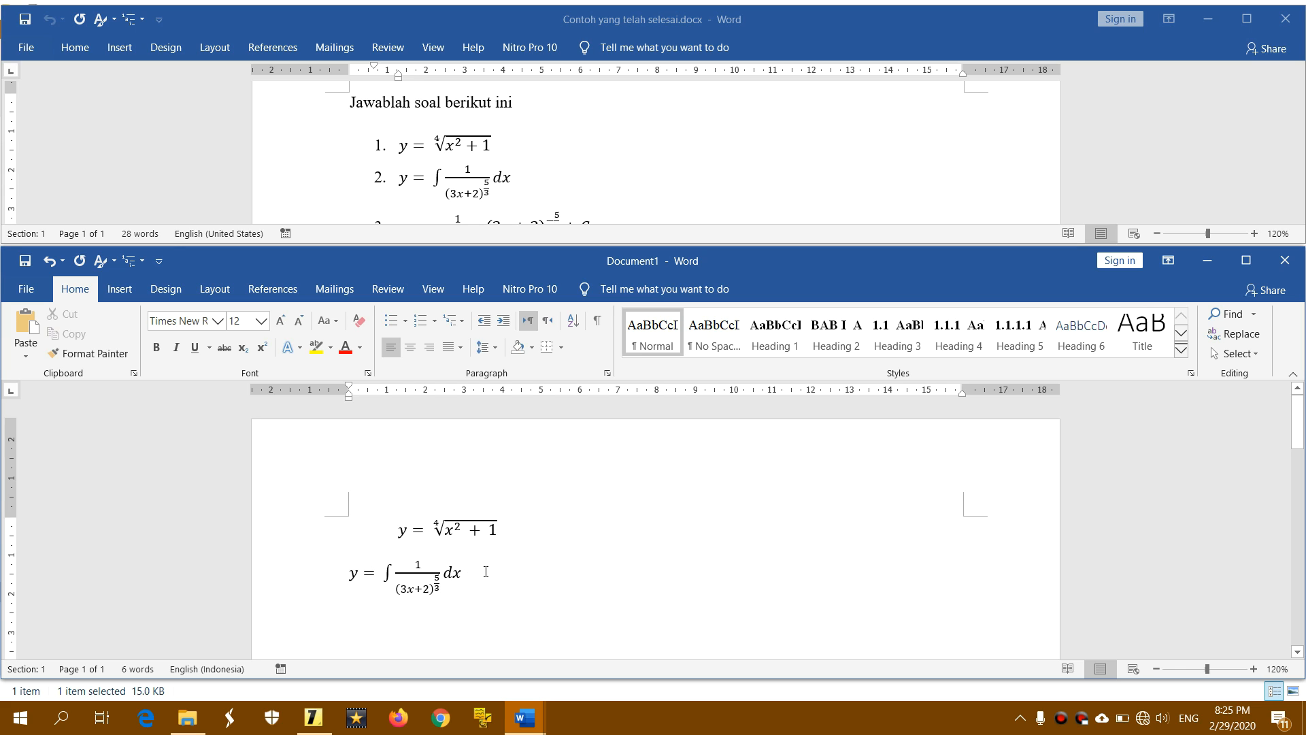
- Number the two formulas as a list, with the root formula as item 1 and the integral formula as item 2
{"action": "key", "text": "Return"}
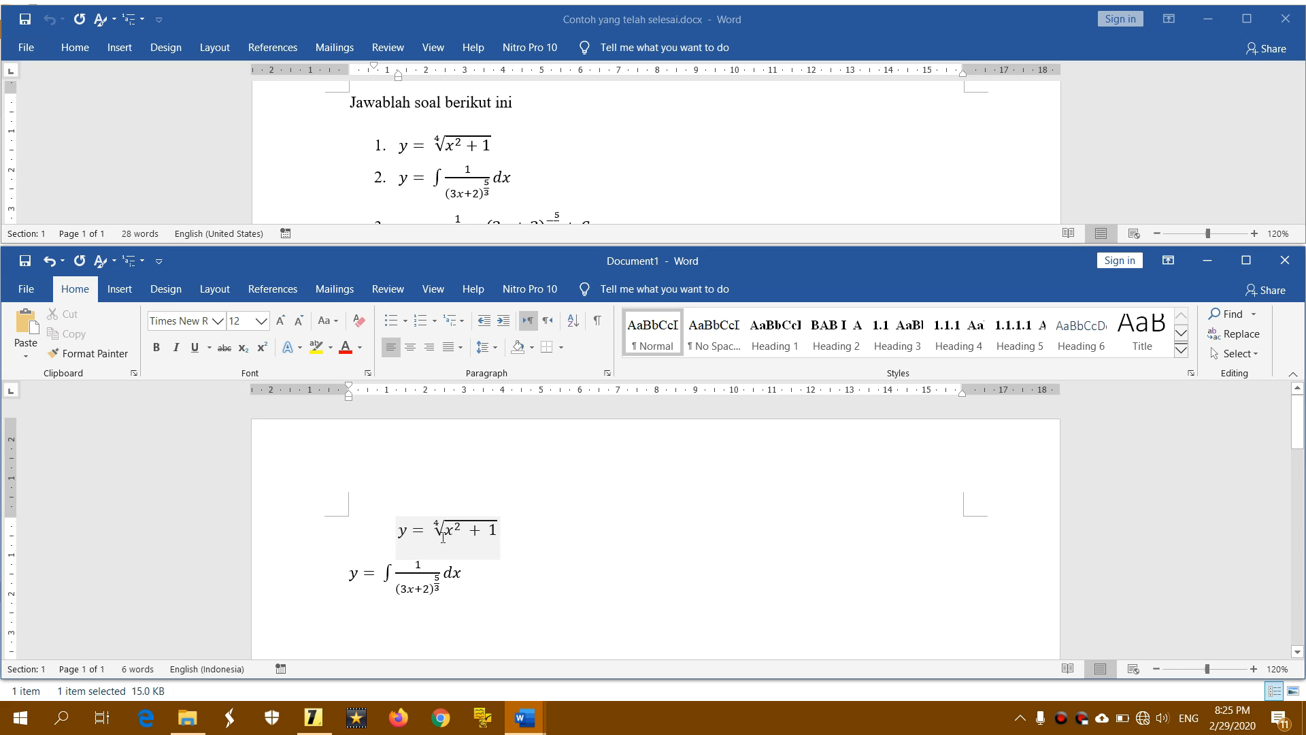
{"action": "left_click", "coordinate": [563, 538]}
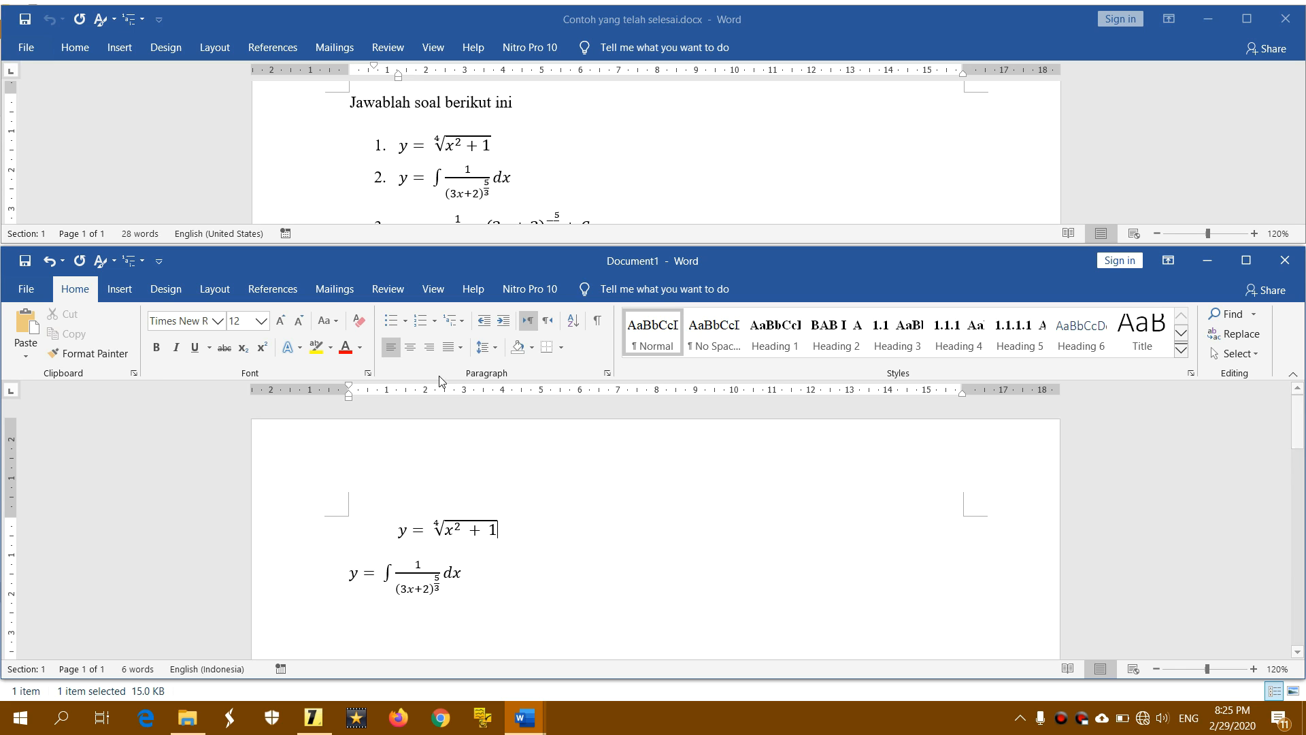
{"action": "left_click", "coordinate": [421, 323]}
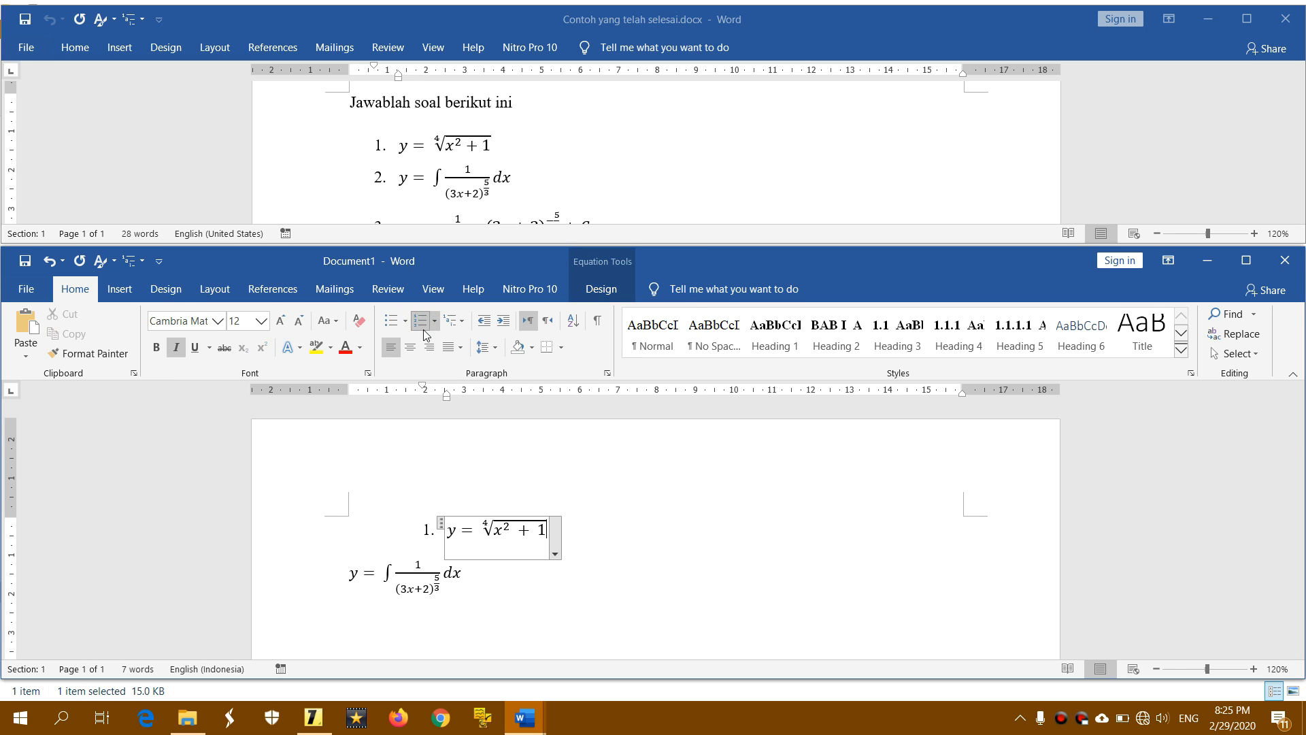
{"action": "left_click", "coordinate": [490, 580]}
{"action": "left_click", "coordinate": [557, 531]}
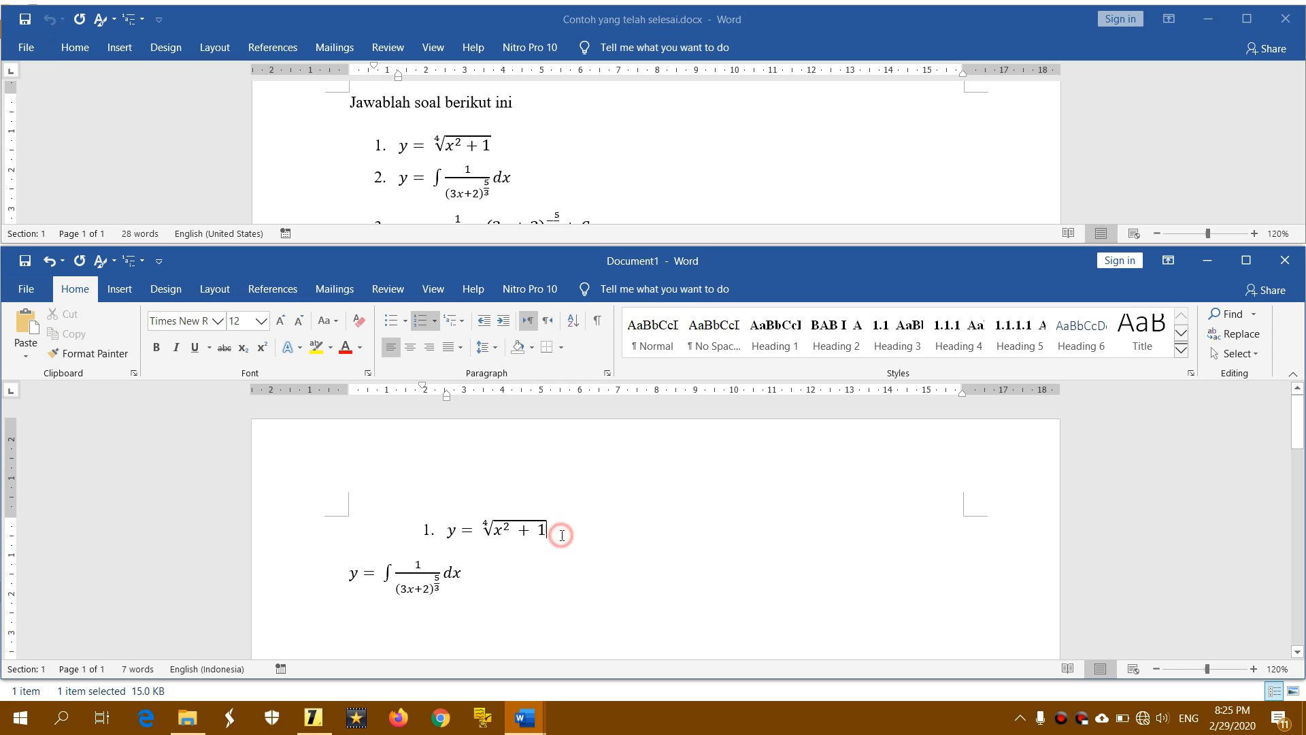
{"action": "left_click", "coordinate": [427, 529]}
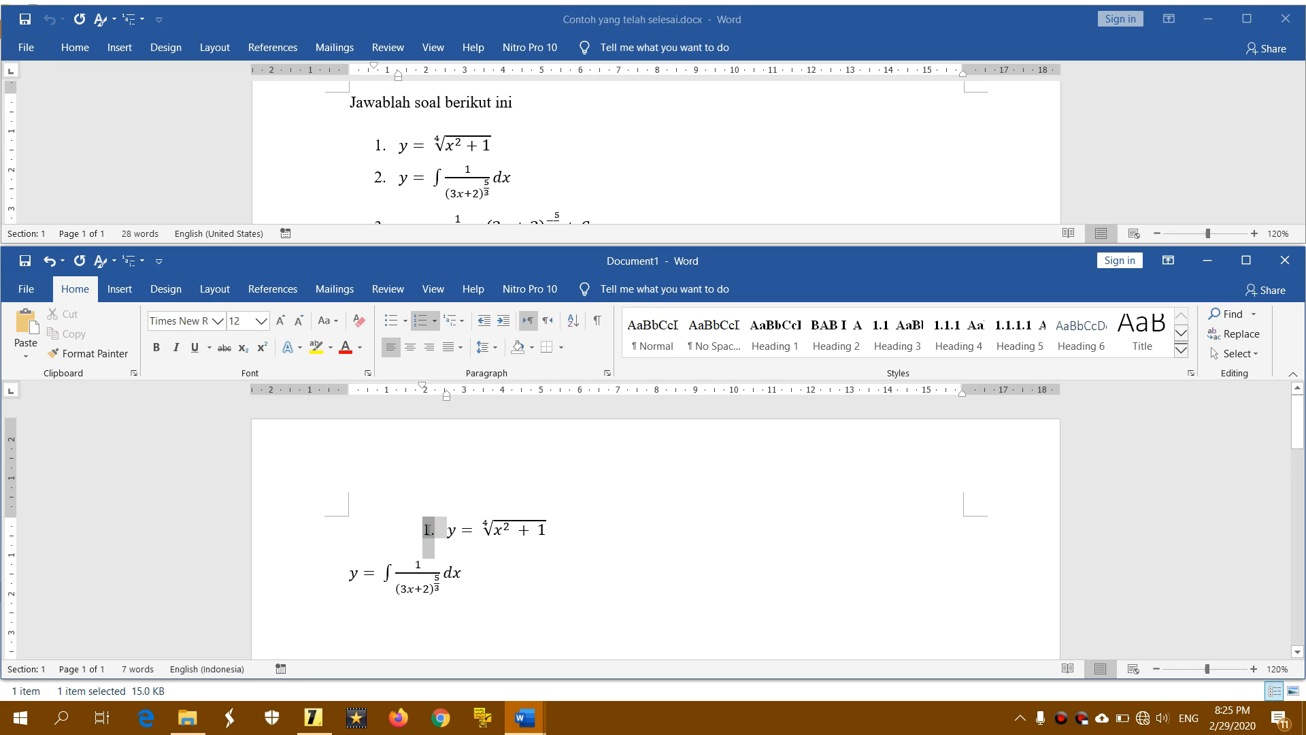
{"action": "left_click", "coordinate": [451, 566]}
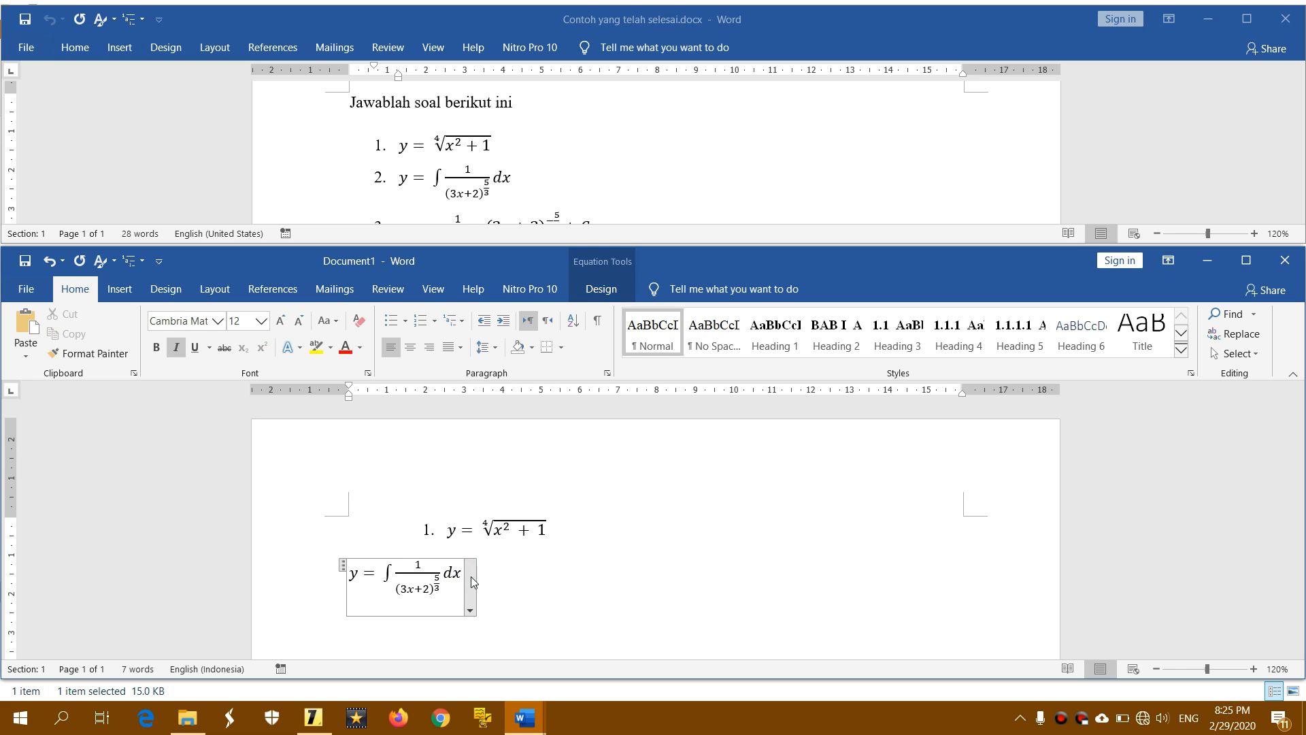
{"action": "left_click", "coordinate": [603, 573]}
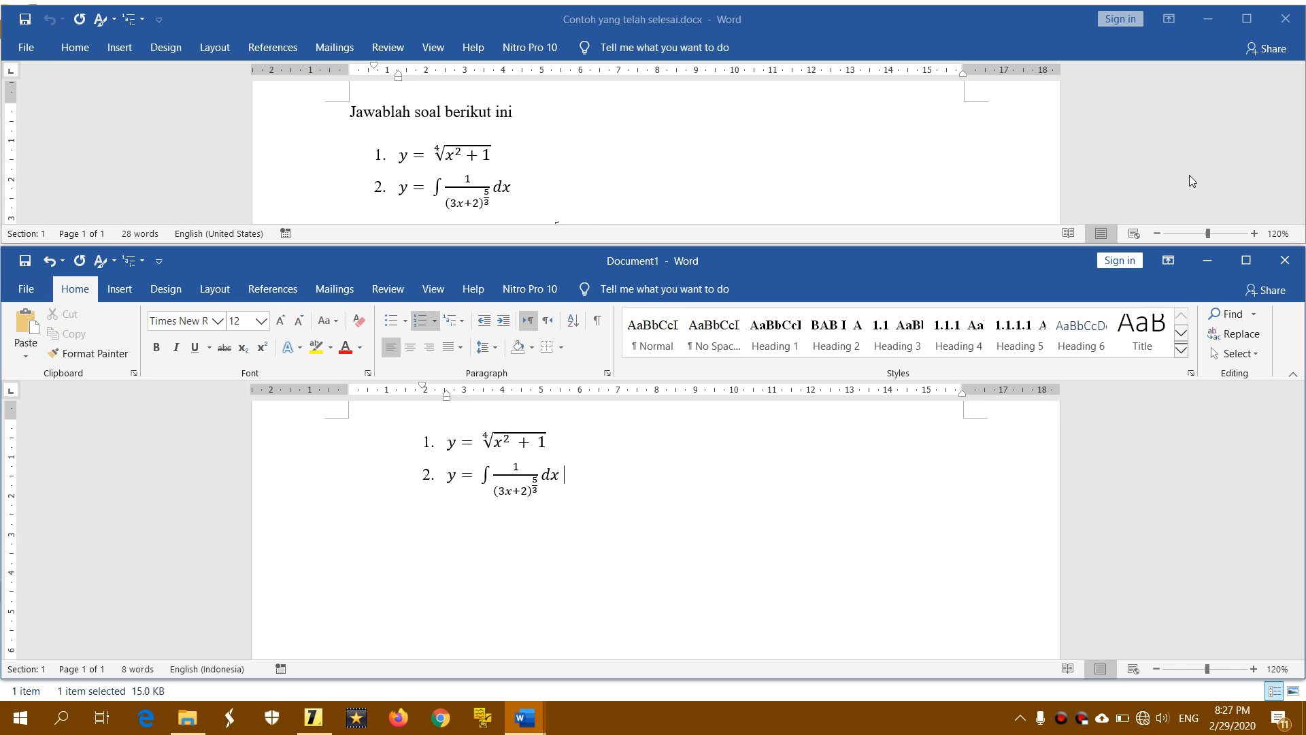
- Bring formula 3 of the example document into view, add list item 3 in Document1 and start a new equation there with "y ="
{"action": "left_click", "coordinate": [1292, 131]}
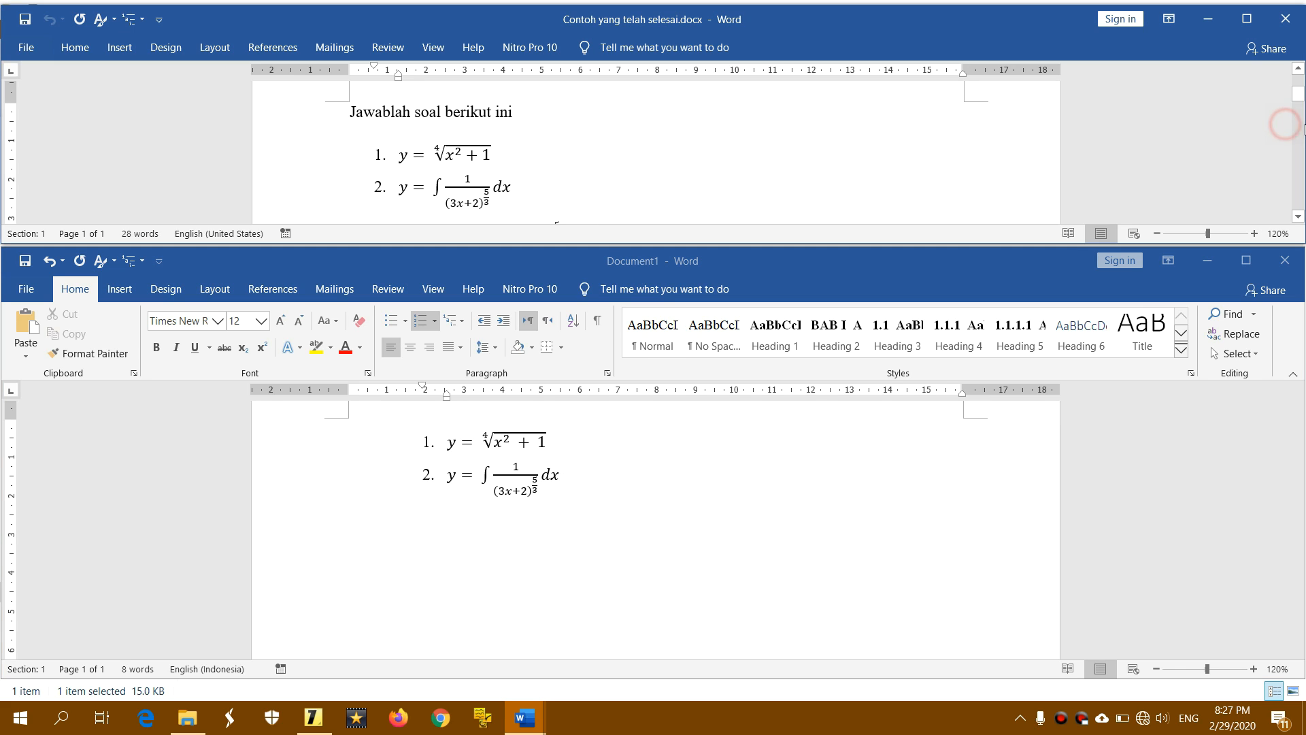
{"action": "left_click", "coordinate": [1298, 92]}
{"action": "mouse_move", "coordinate": [1298, 92]}
{"action": "left_mouse_down"}
{"action": "mouse_move", "coordinate": [1297, 114]}
{"action": "mouse_move", "coordinate": [1297, 103]}
{"action": "left_mouse_up"}
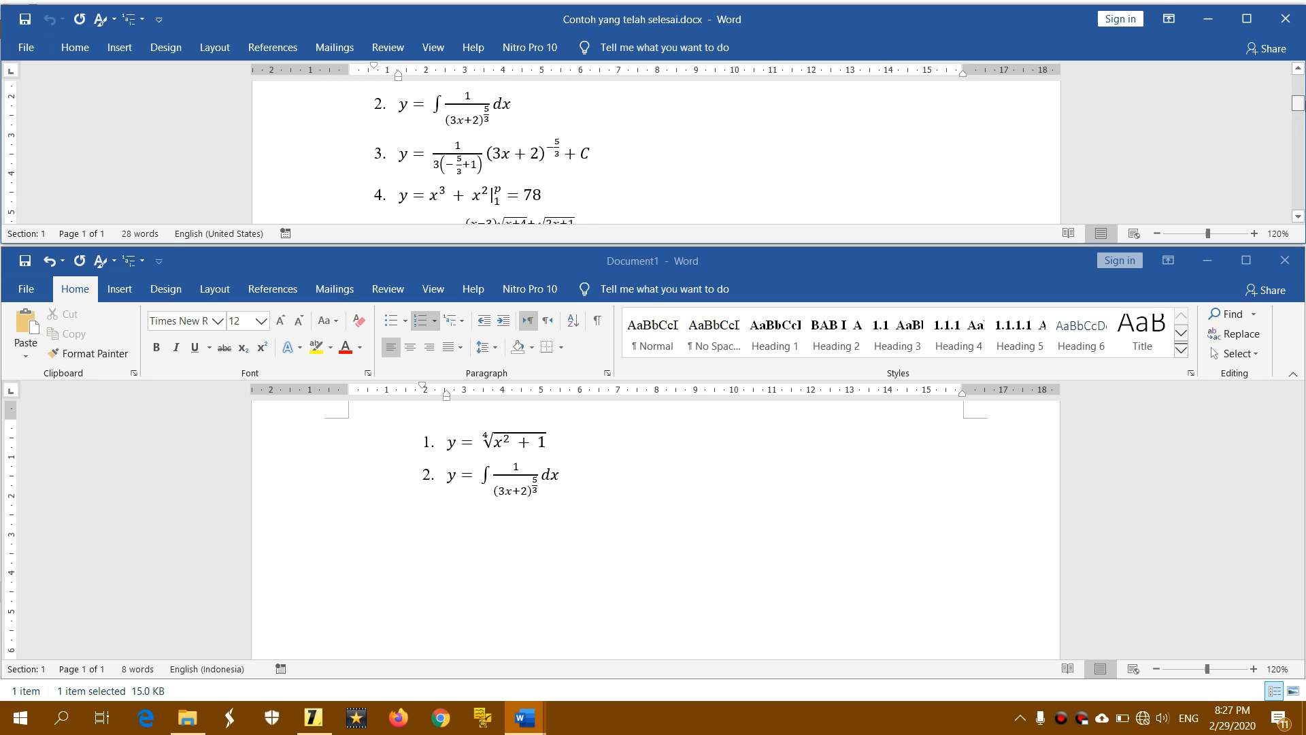
{"action": "left_click", "coordinate": [612, 475]}
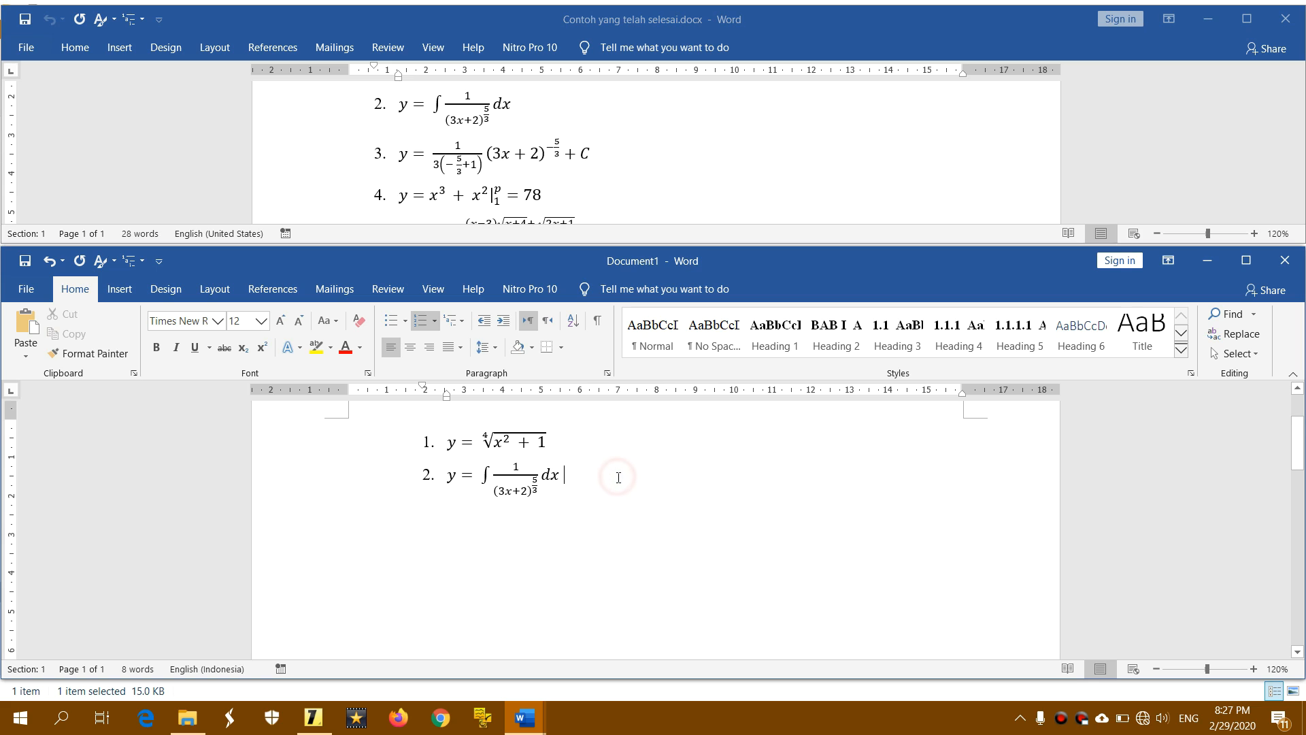
{"action": "key", "text": "Return"}
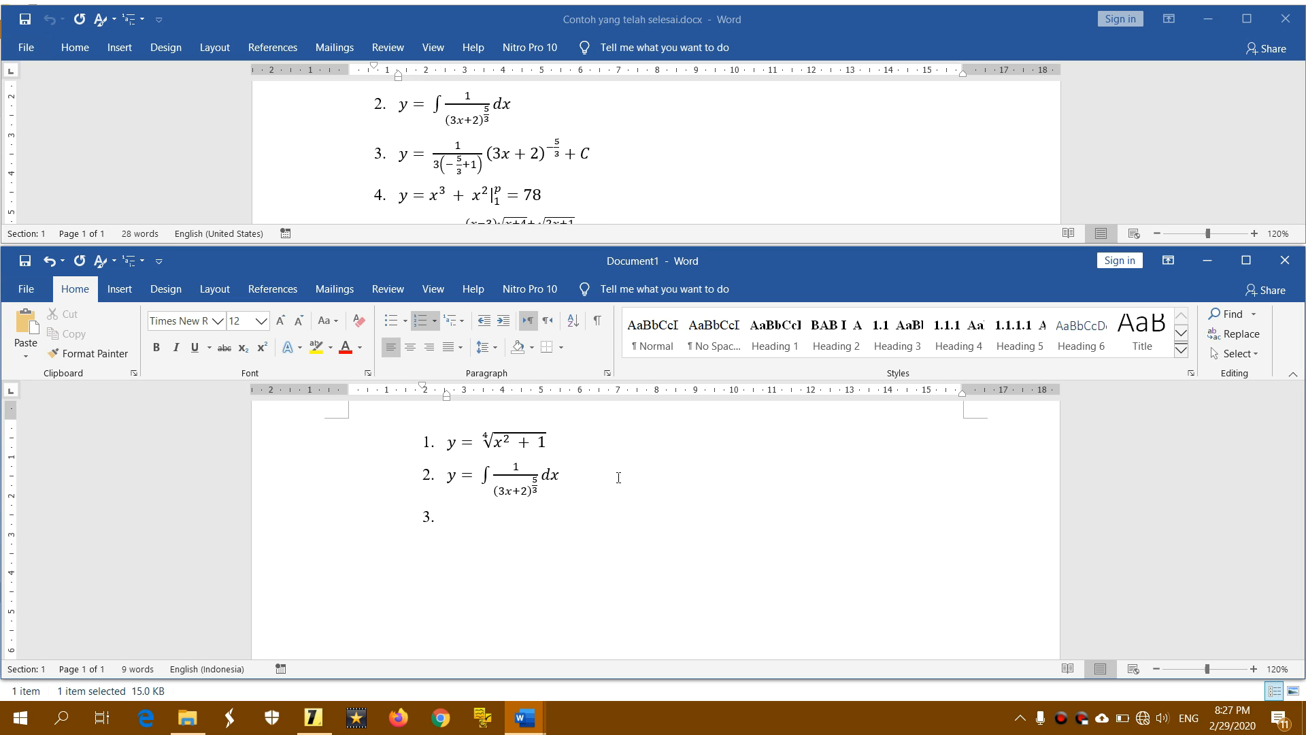
{"action": "key", "text": "alt+equal"}
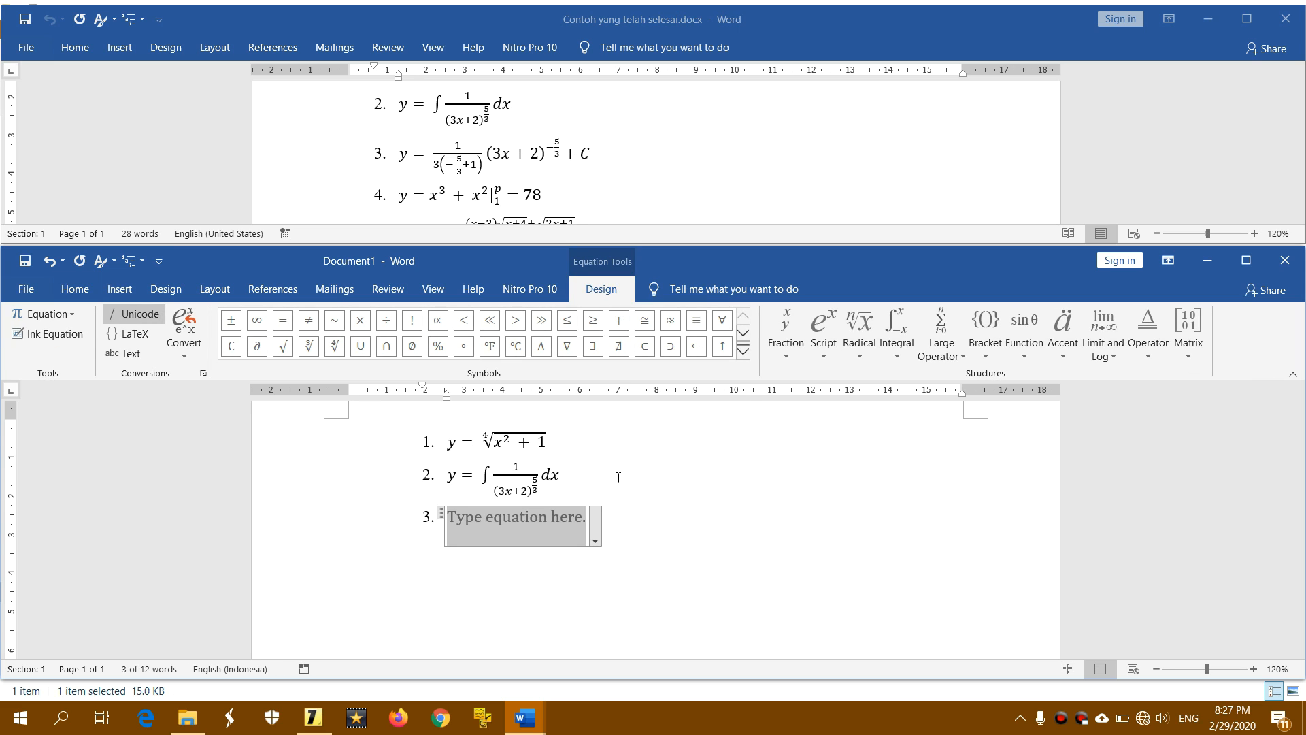
{"action": "type", "text": "y="}
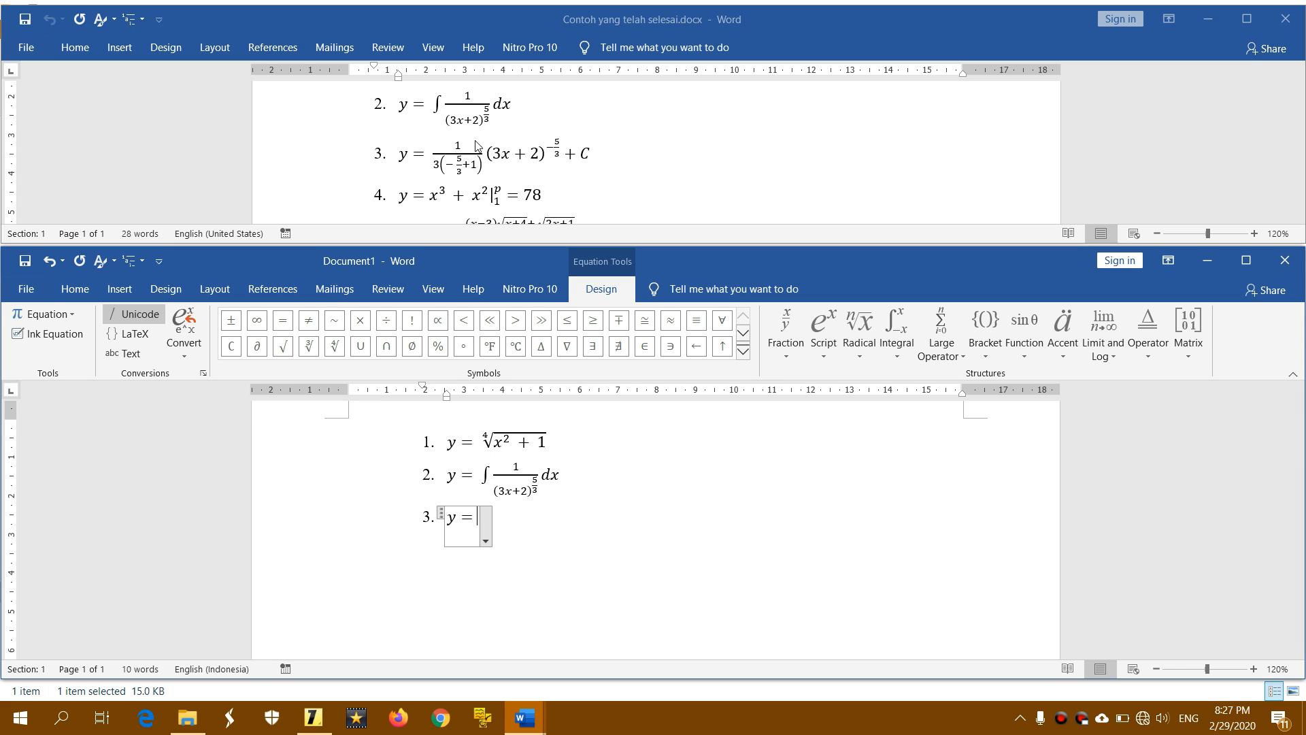
{"action": "left_click", "coordinate": [441, 161]}
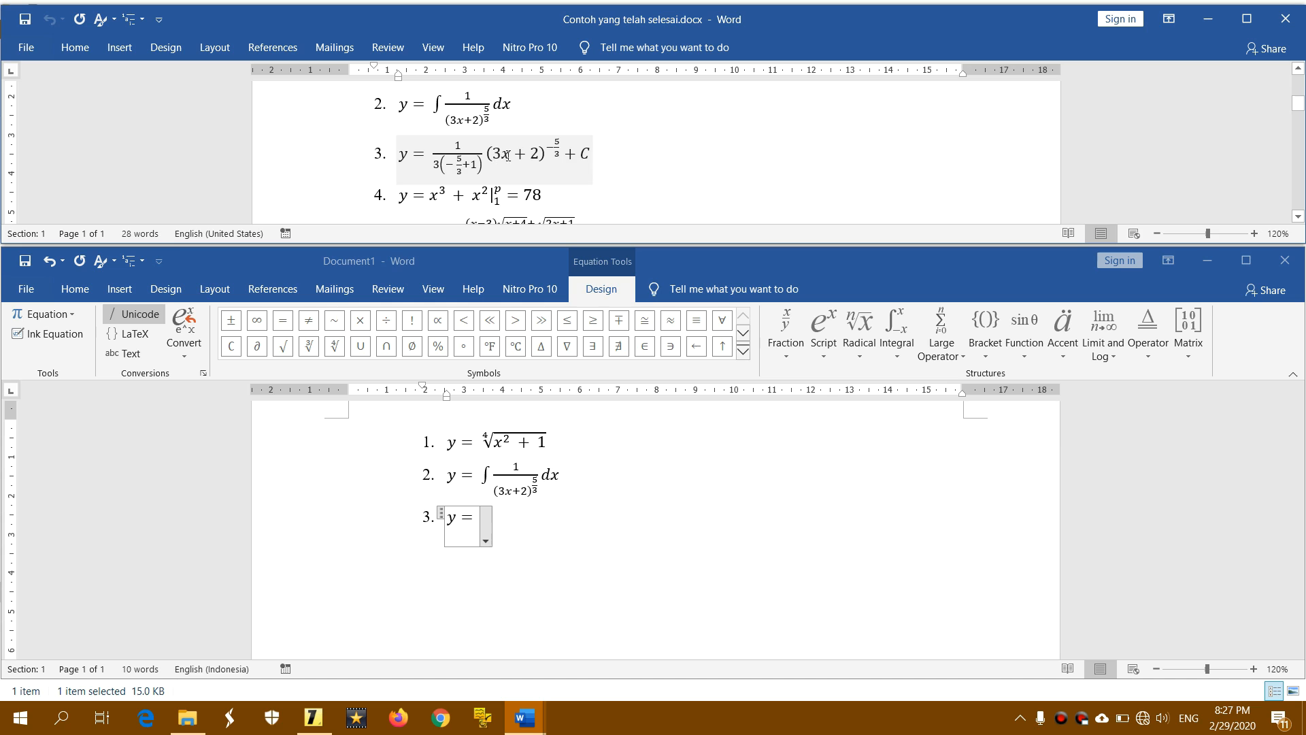
{"action": "left_click", "coordinate": [609, 155]}
{"action": "triple_click", "coordinate": [609, 154]}
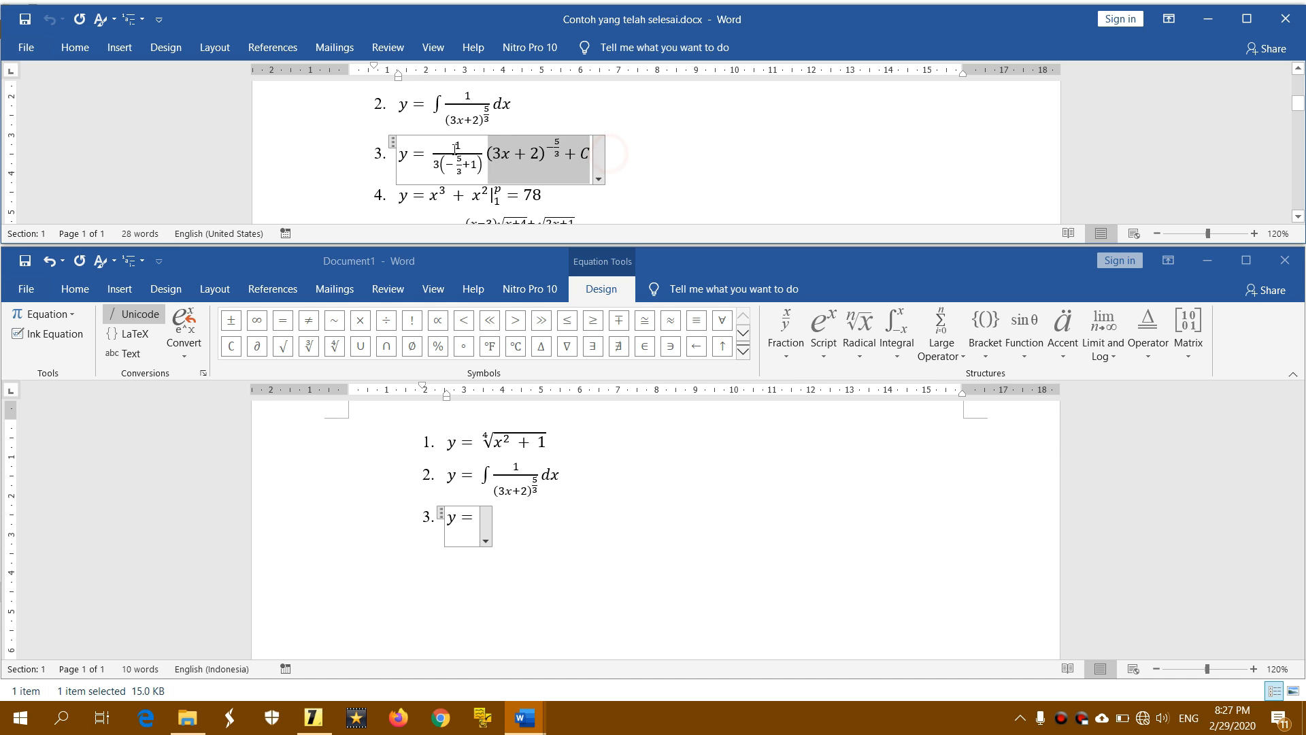
{"action": "left_click", "coordinate": [644, 161]}
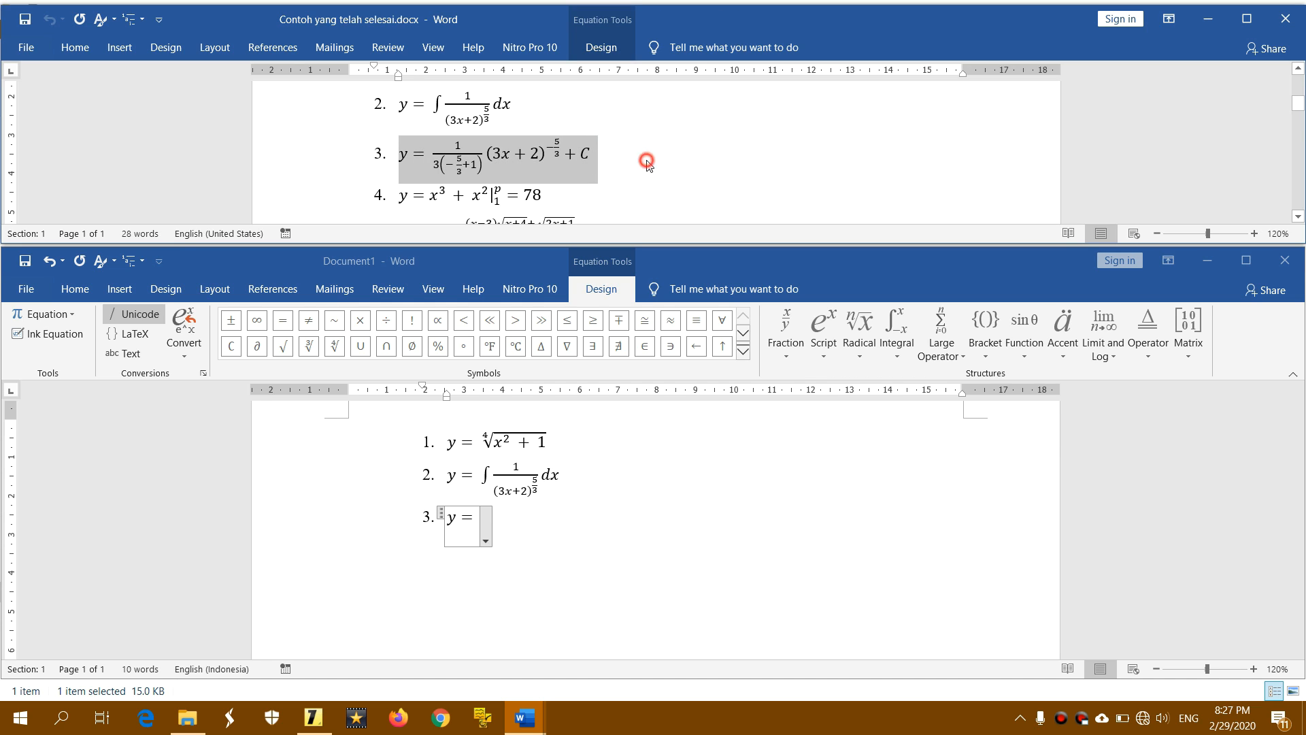
- Insert a stacked fraction after "y =" in formula 3 of Document1 and enter 1 as its numerator
{"action": "left_click", "coordinate": [478, 518]}
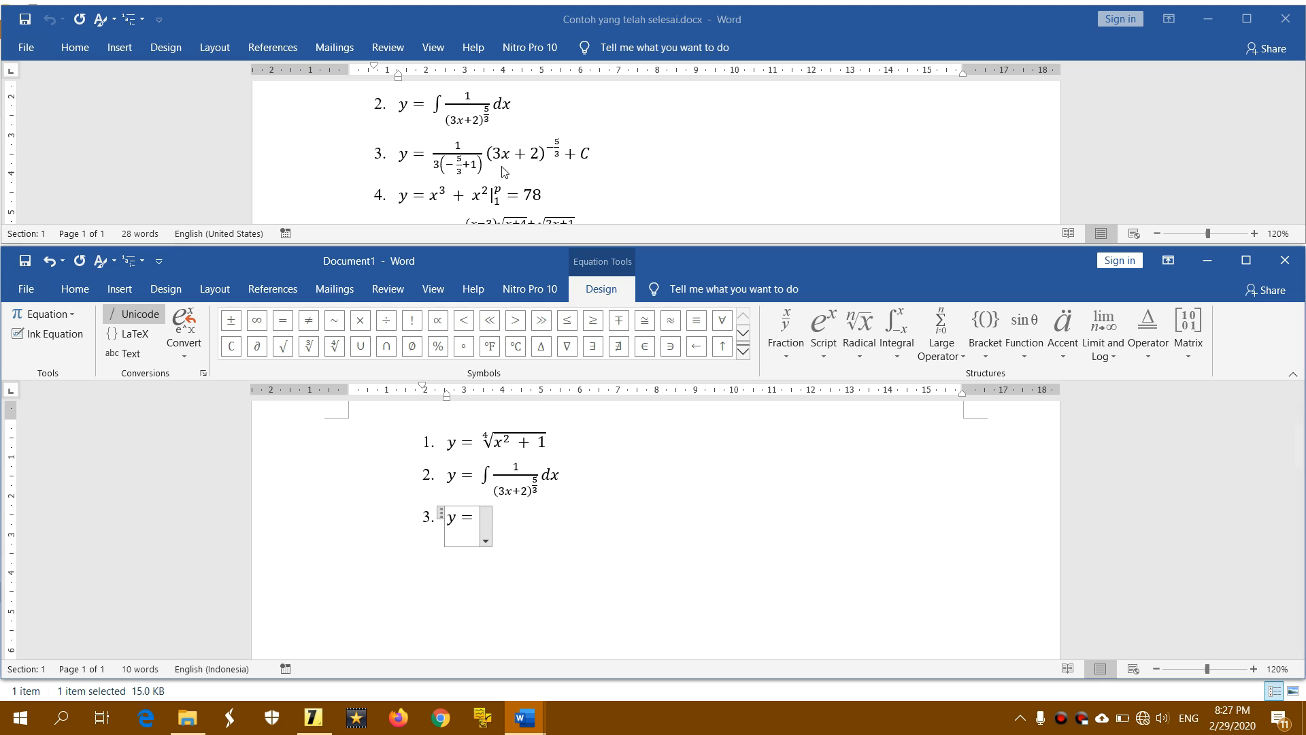
{"action": "left_click", "coordinate": [786, 357]}
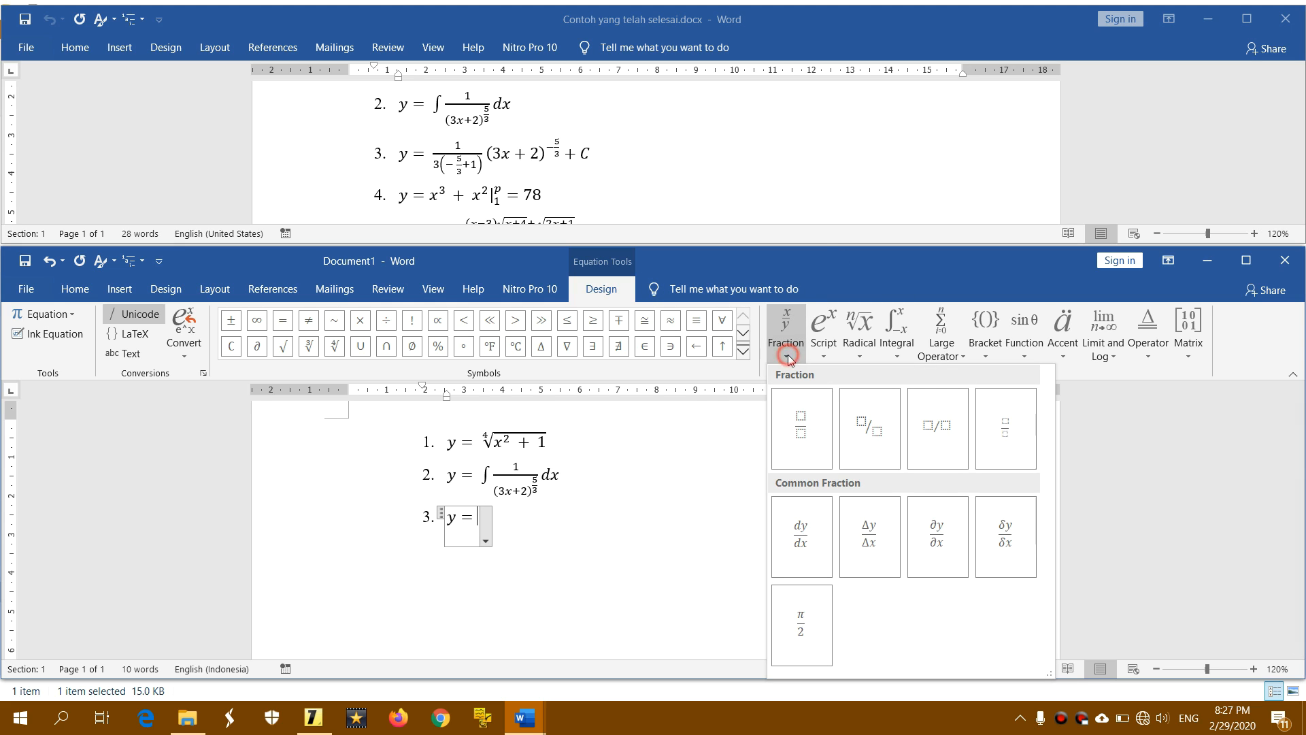
{"action": "left_click", "coordinate": [795, 420]}
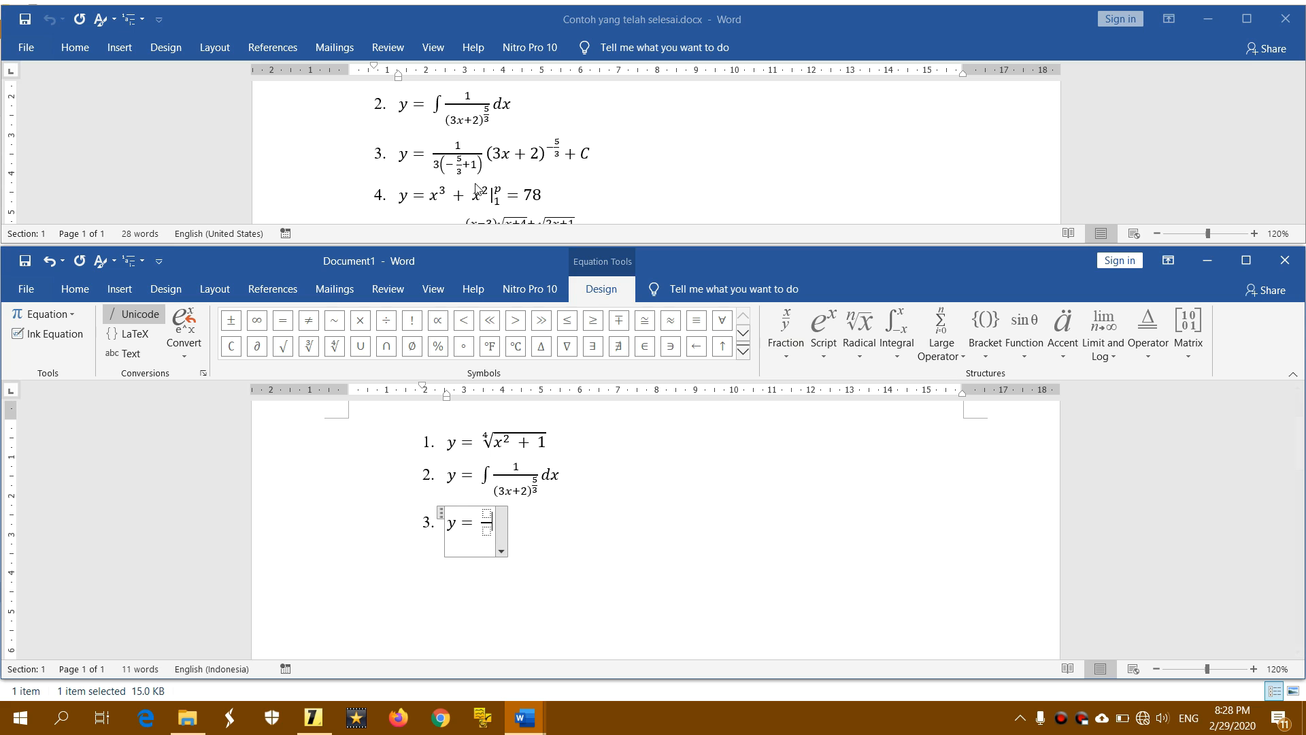
{"action": "left_click", "coordinate": [485, 514]}
{"action": "type", "text": "1"}
- Enter 3 after the unfinished fraction in formula 3 and add an empty pair of parentheses behind it
{"action": "left_click", "coordinate": [489, 529]}
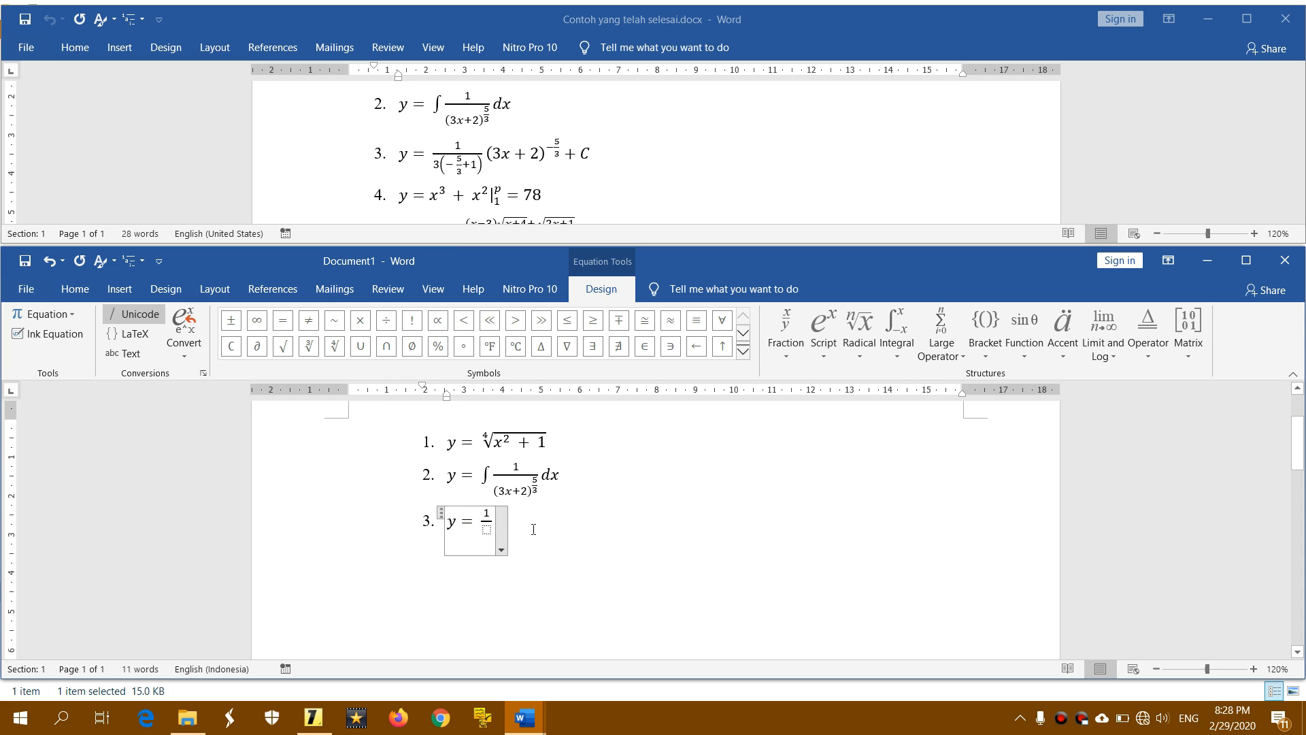
{"action": "key", "text": "Right"}
{"action": "type", "text": "3"}
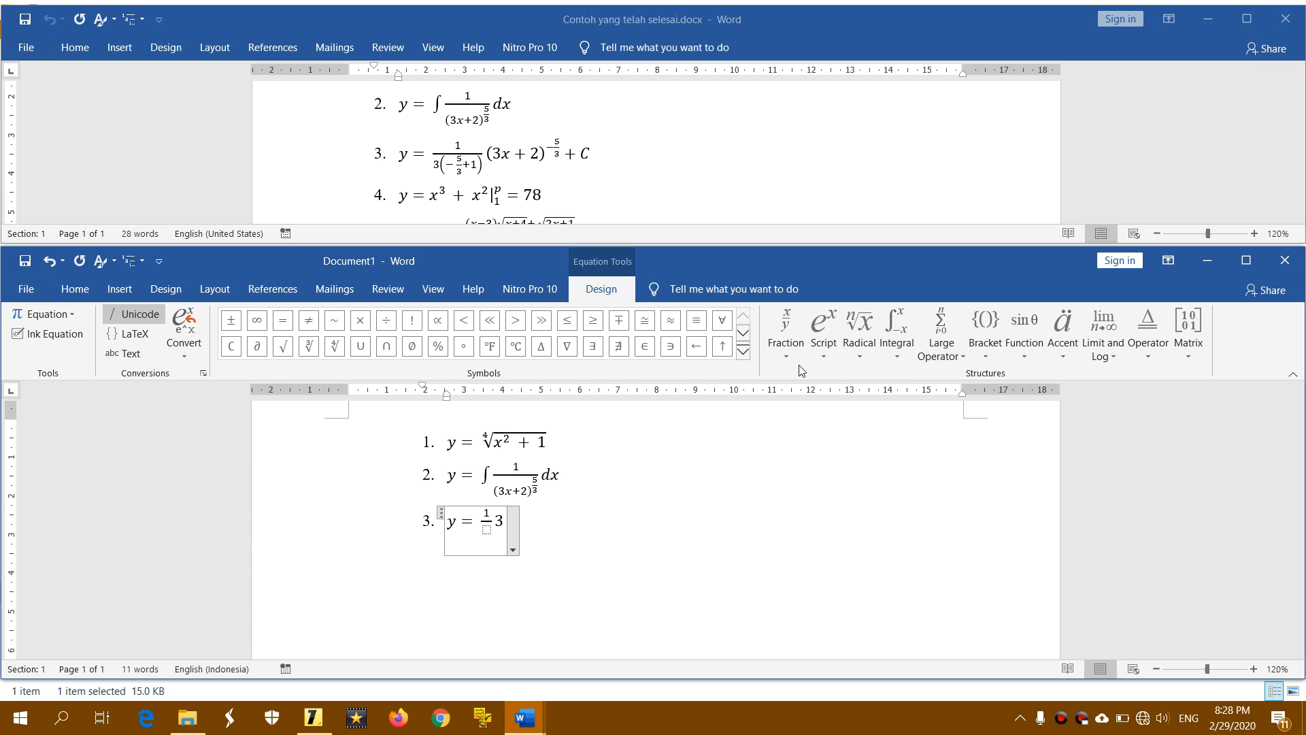
{"action": "left_click", "coordinate": [983, 347]}
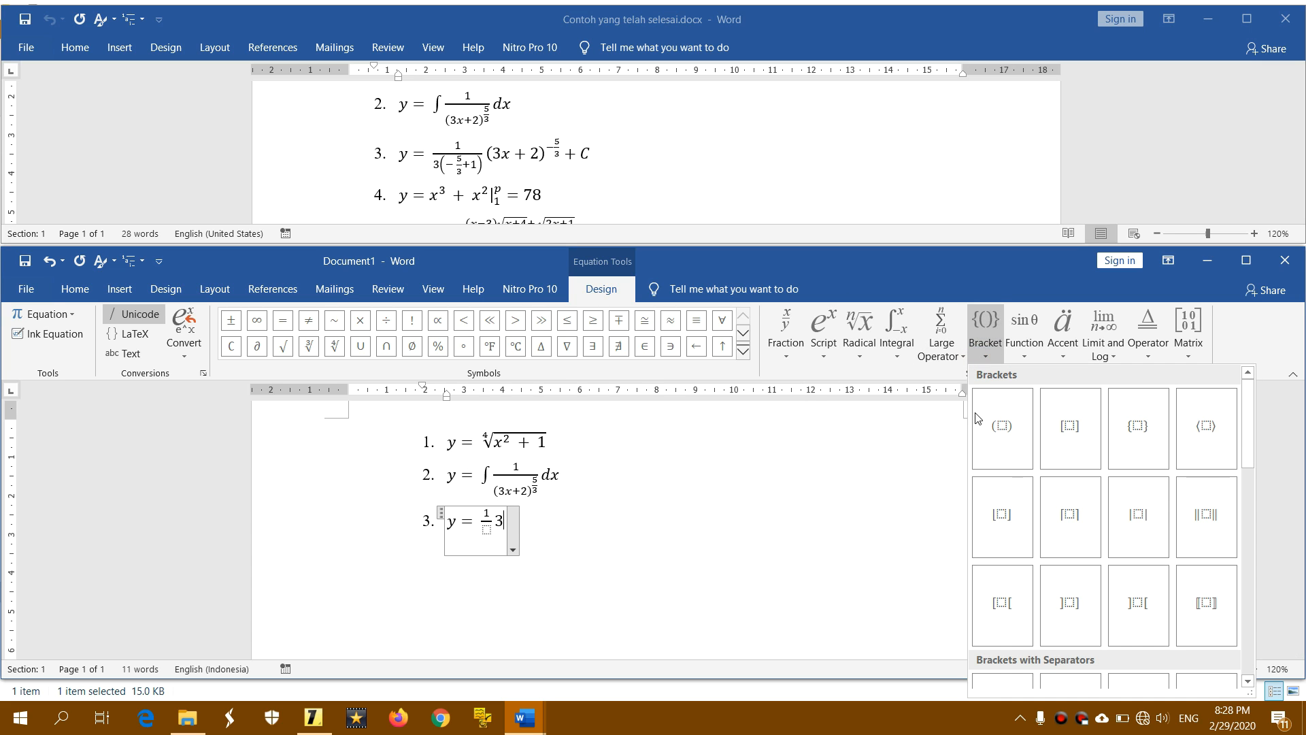
{"action": "left_click", "coordinate": [1009, 431]}
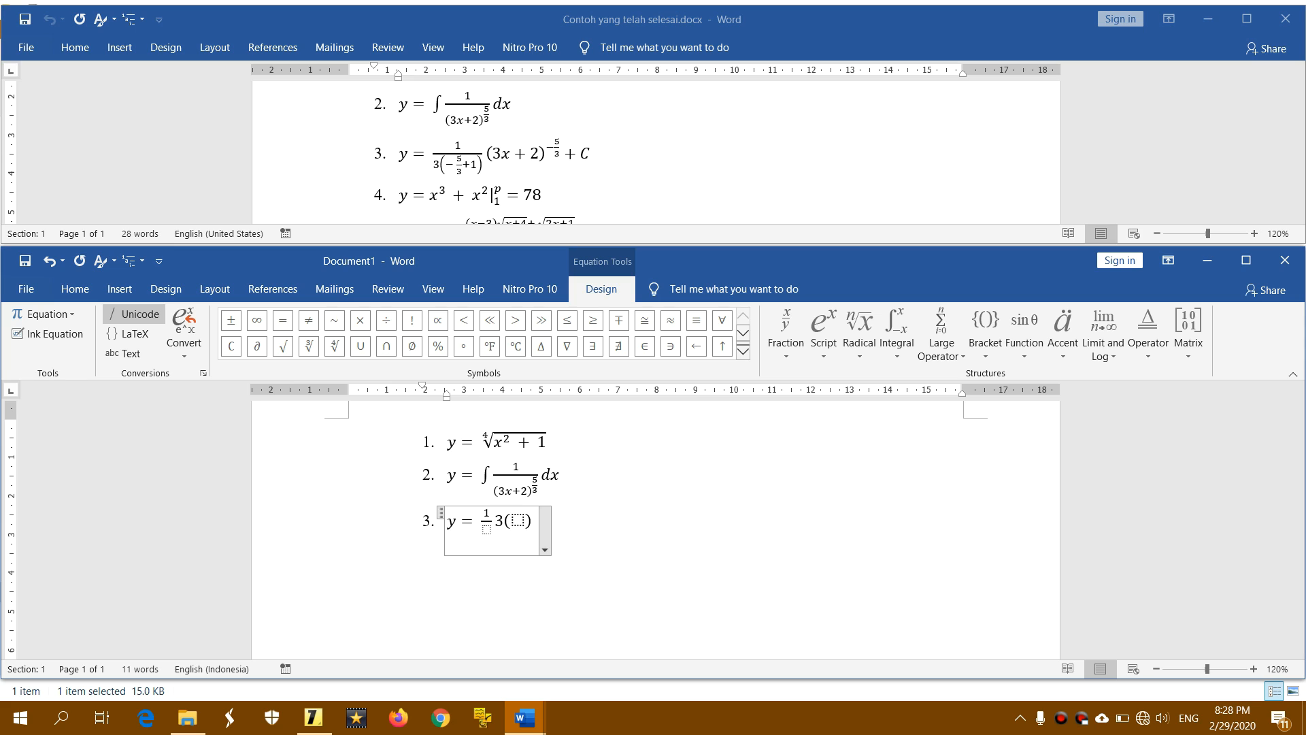
- Write −5/3 + 1 after the empty parentheses, using a stacked fraction for 5/3
{"action": "key", "text": "BackSpace"}
{"action": "type", "text": "-"}
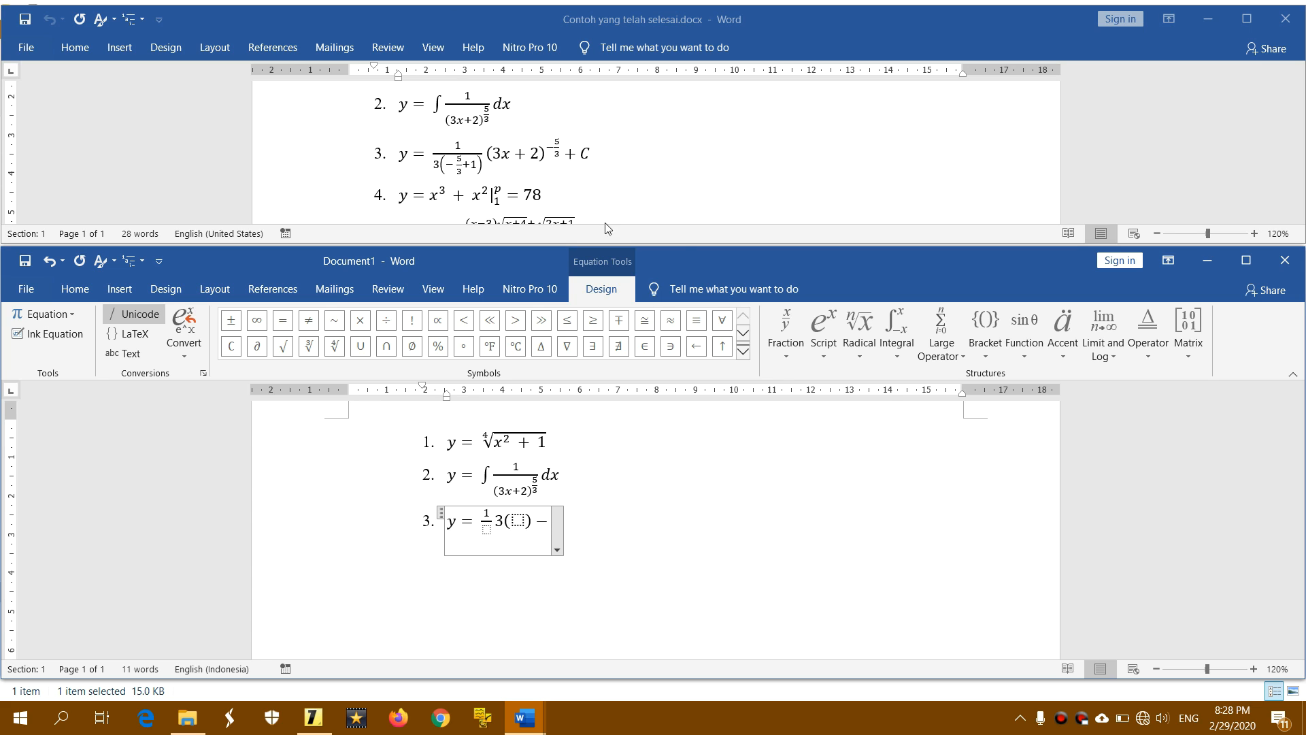
{"action": "left_click", "coordinate": [791, 353]}
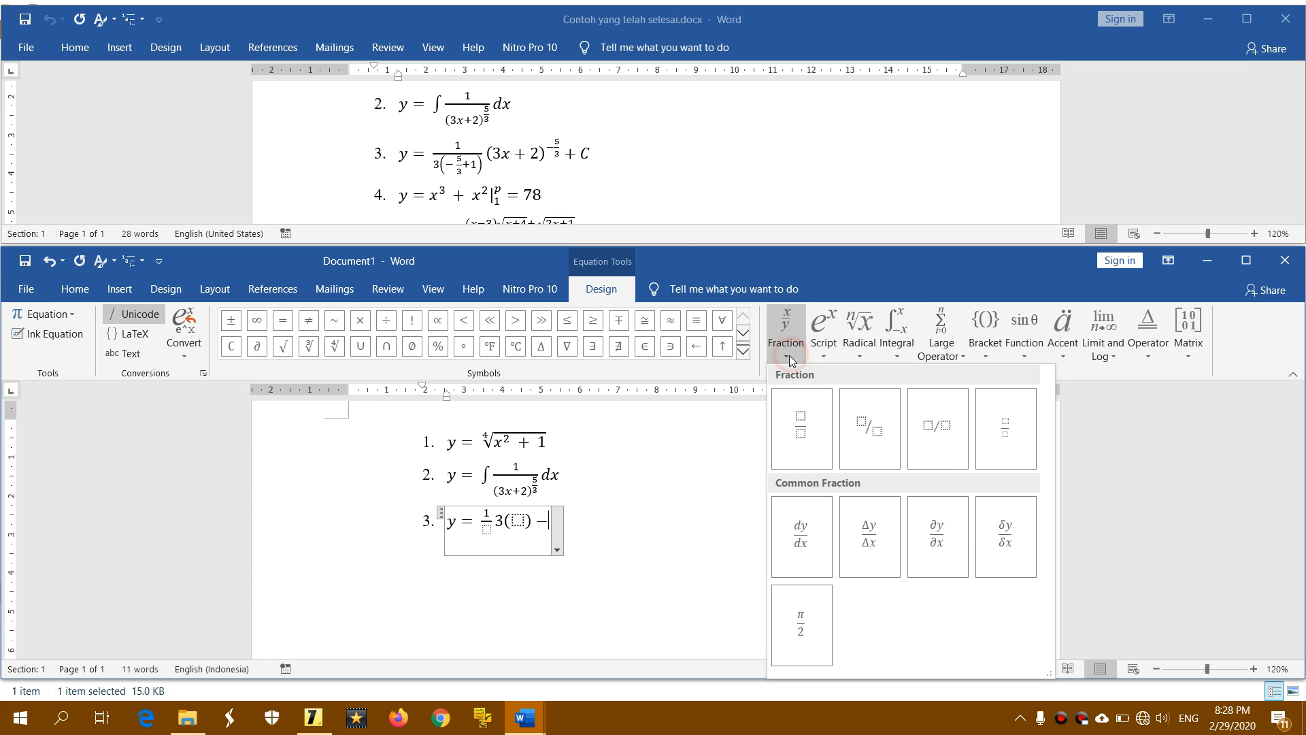
{"action": "left_click", "coordinate": [802, 426]}
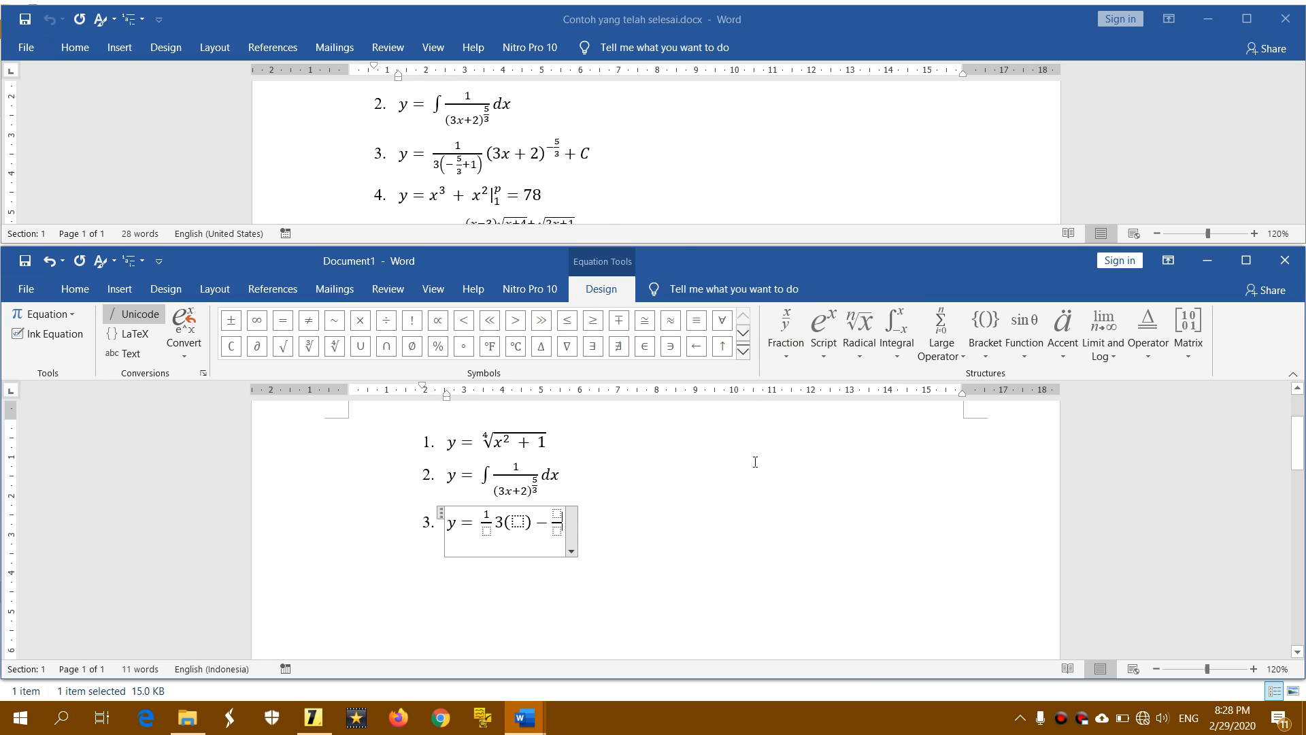
{"action": "left_click", "coordinate": [558, 514]}
{"action": "type", "text": "5"}
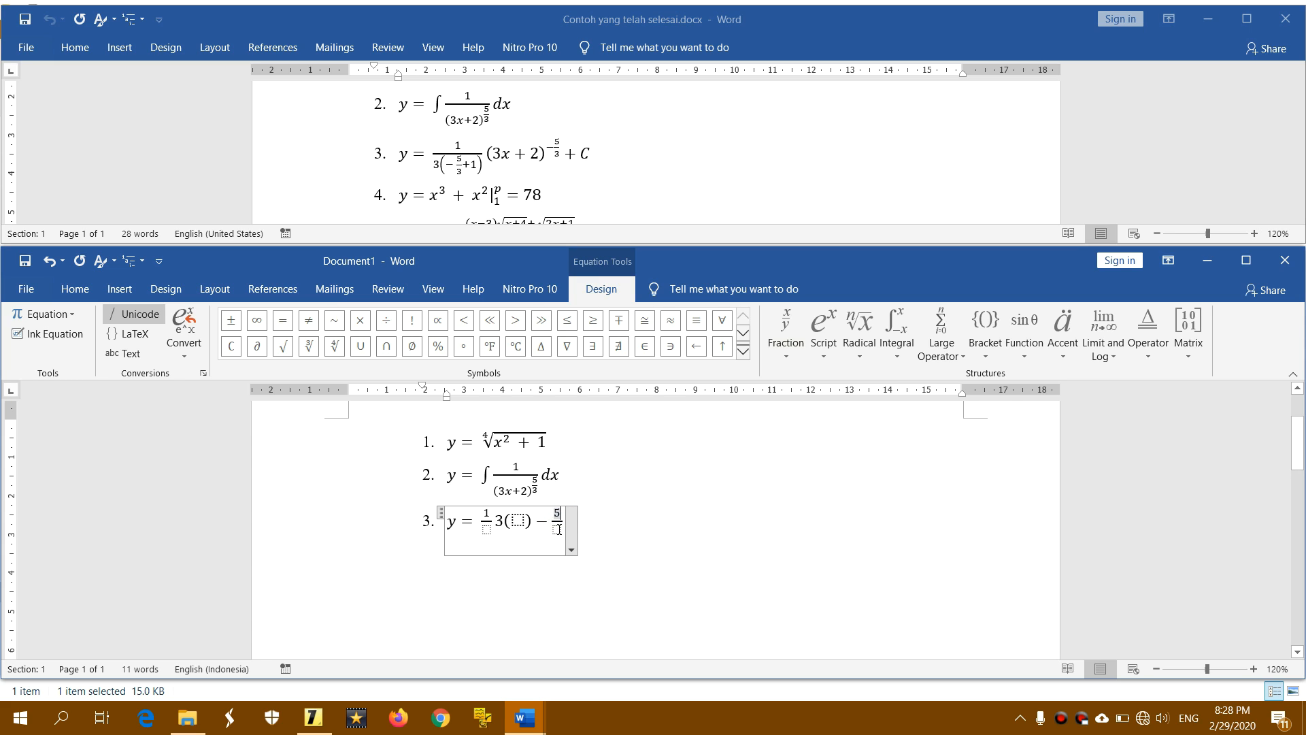
{"action": "left_click", "coordinate": [557, 528]}
{"action": "type", "text": "3"}
{"action": "left_click", "coordinate": [561, 521]}
{"action": "type", "text": "+ "}
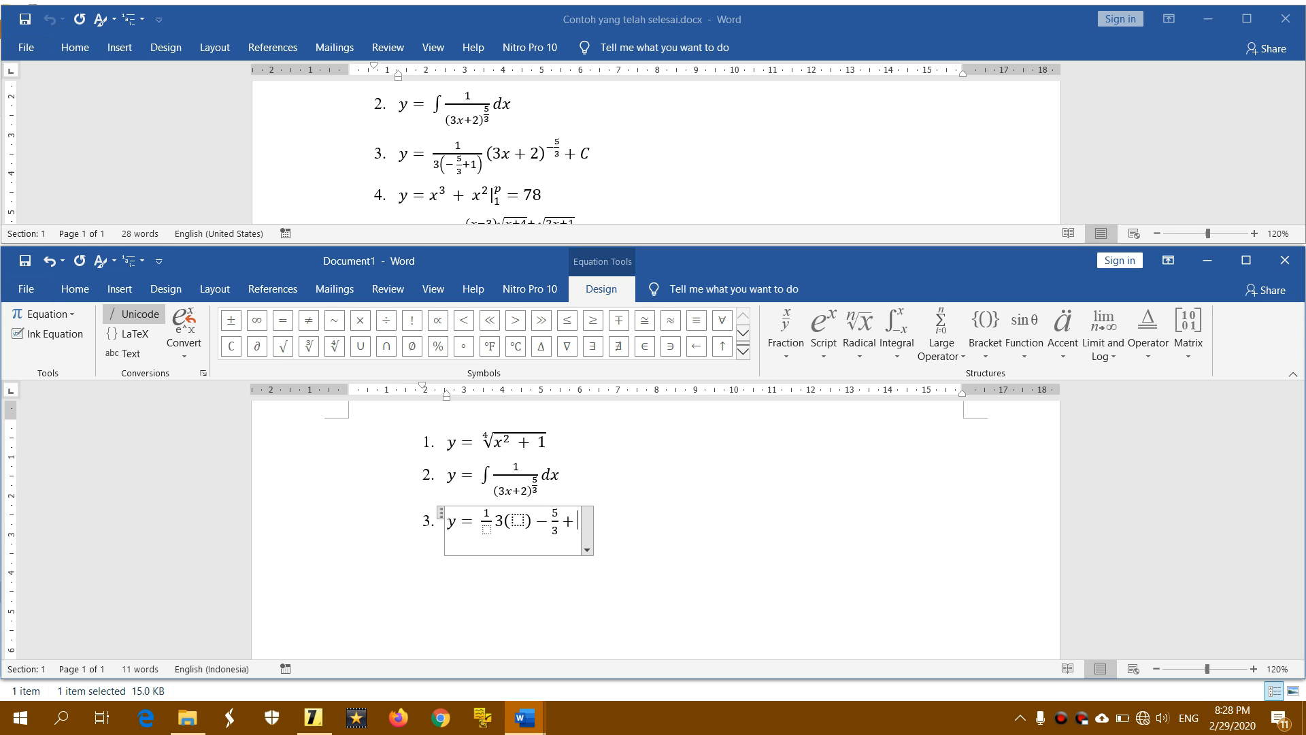
{"action": "type", "text": "1"}
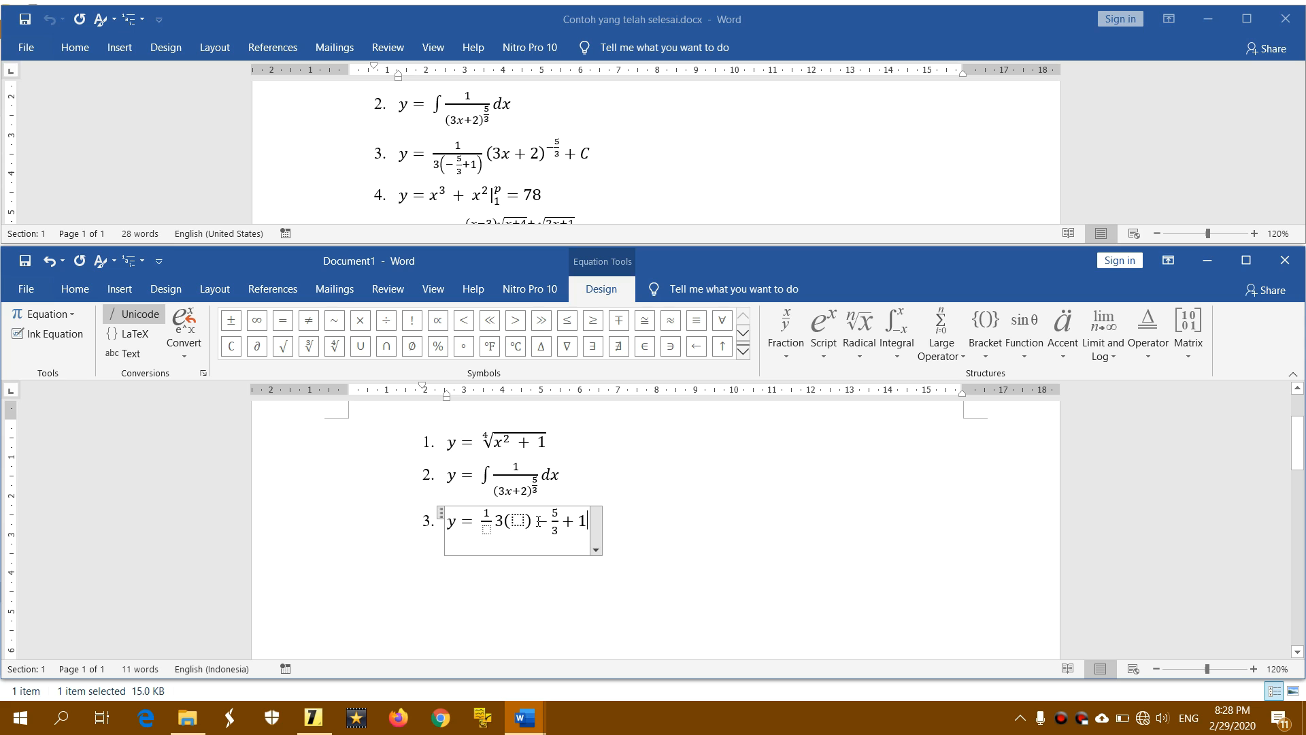
- Move the expression −5/3 + 1 into the placeholder of the empty parentheses
{"action": "left_click_drag", "start_coordinate": [539, 521], "coordinate": [585, 522]}
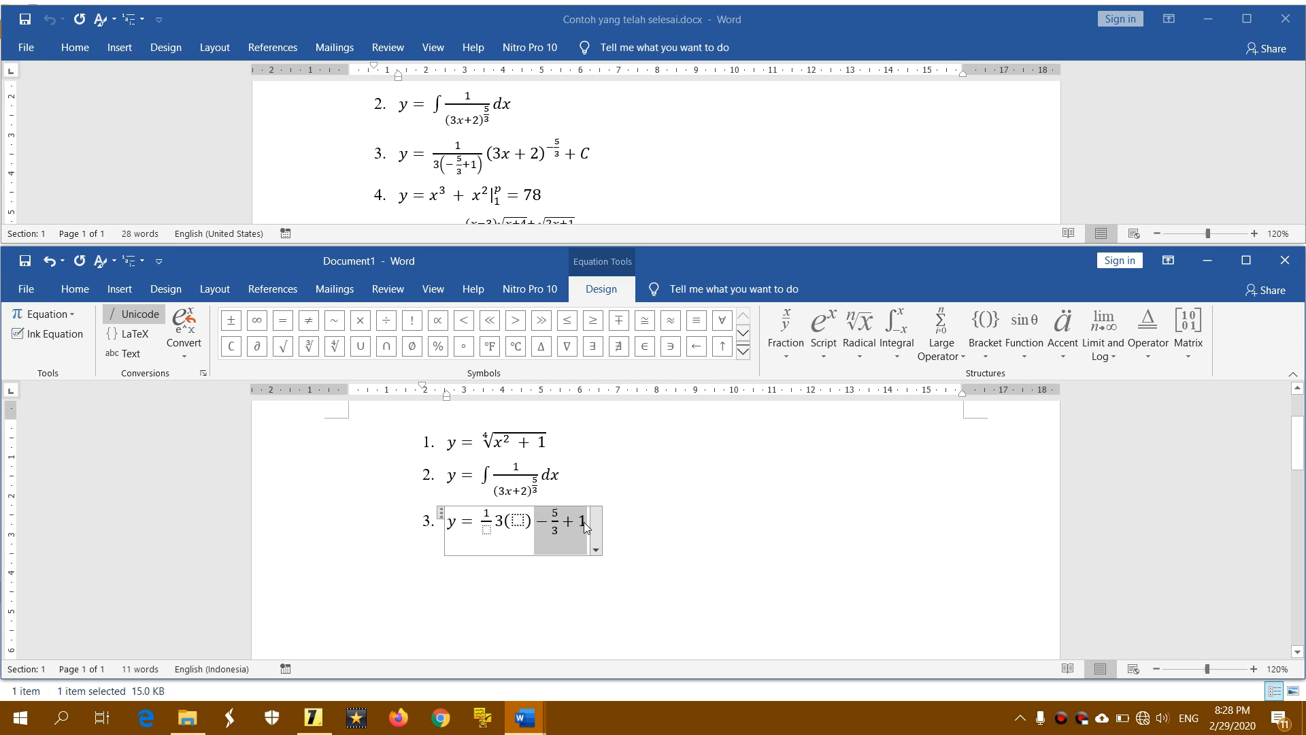
{"action": "key", "text": "Delete"}
{"action": "left_click", "coordinate": [515, 519]}
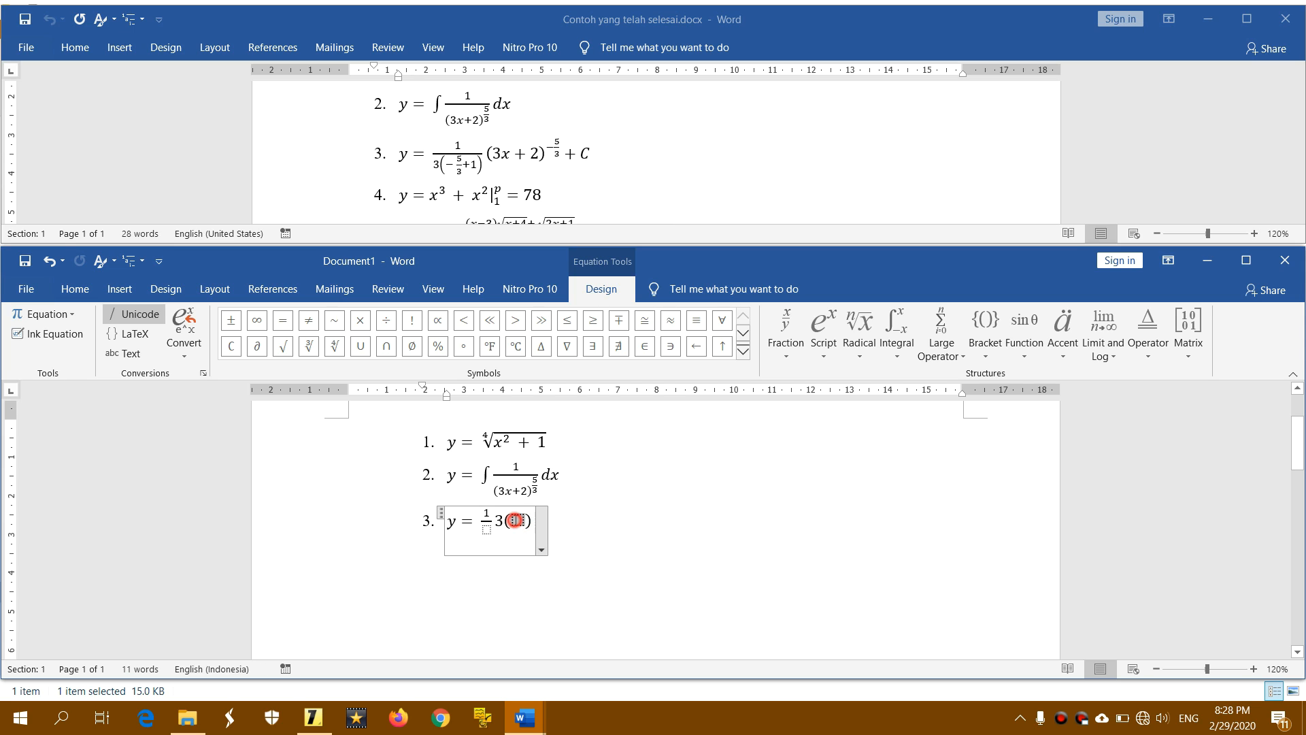
{"action": "key", "text": "ctrl+z"}
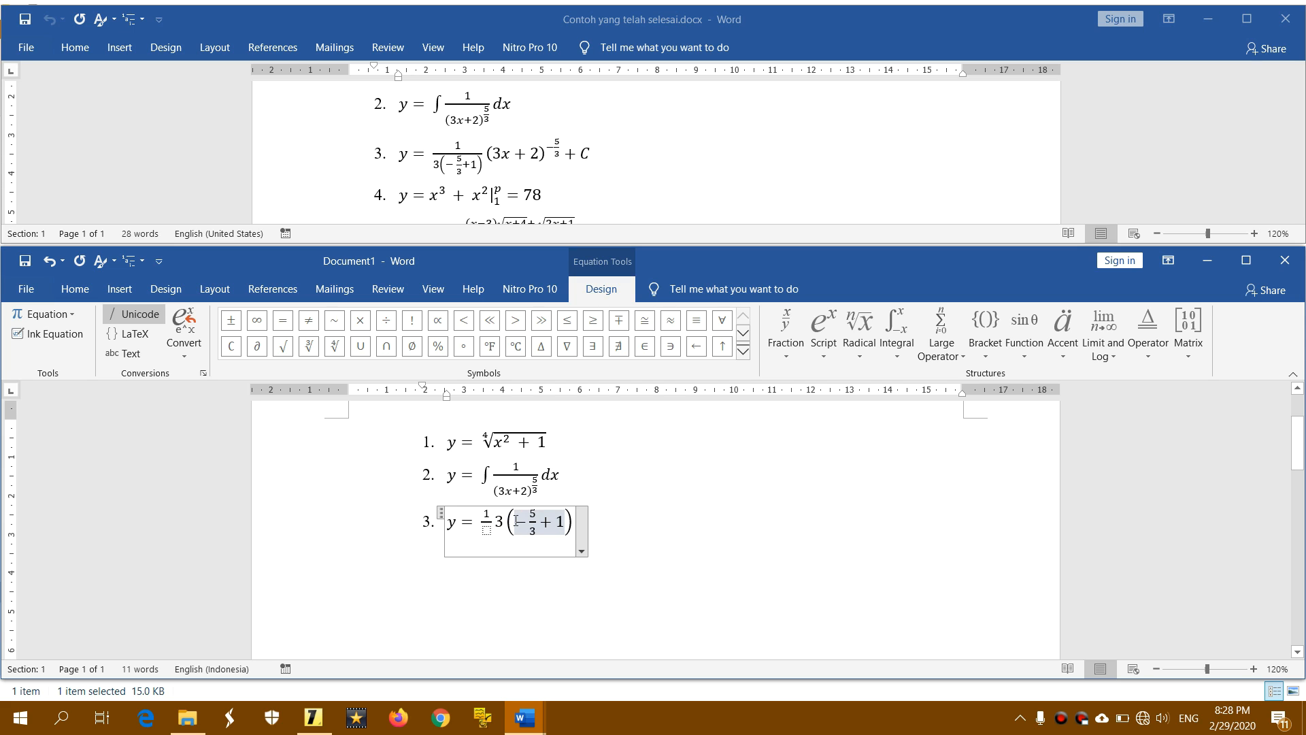
- Move 3(−5/3 + 1) into the empty denominator of formula 3's fraction and leave the fraction
{"action": "left_click_drag", "start_coordinate": [498, 521], "coordinate": [559, 521]}
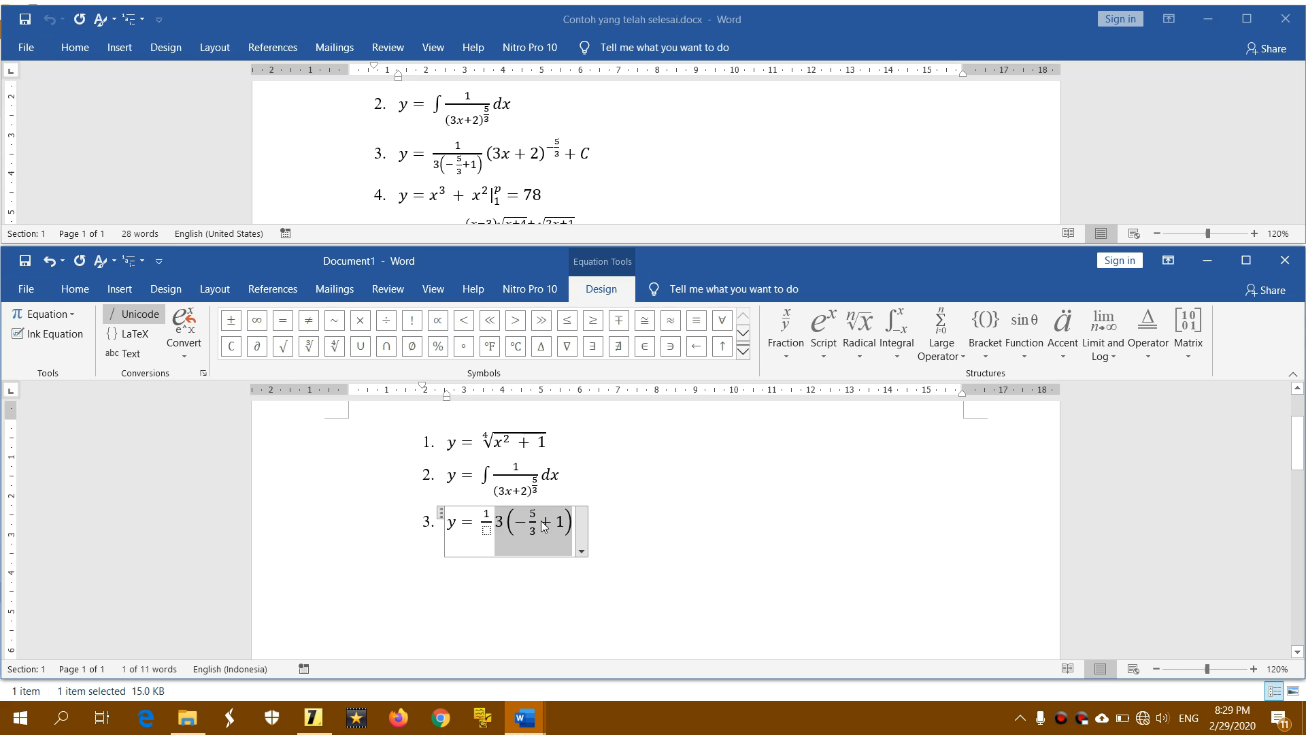
{"action": "key", "text": "Delete"}
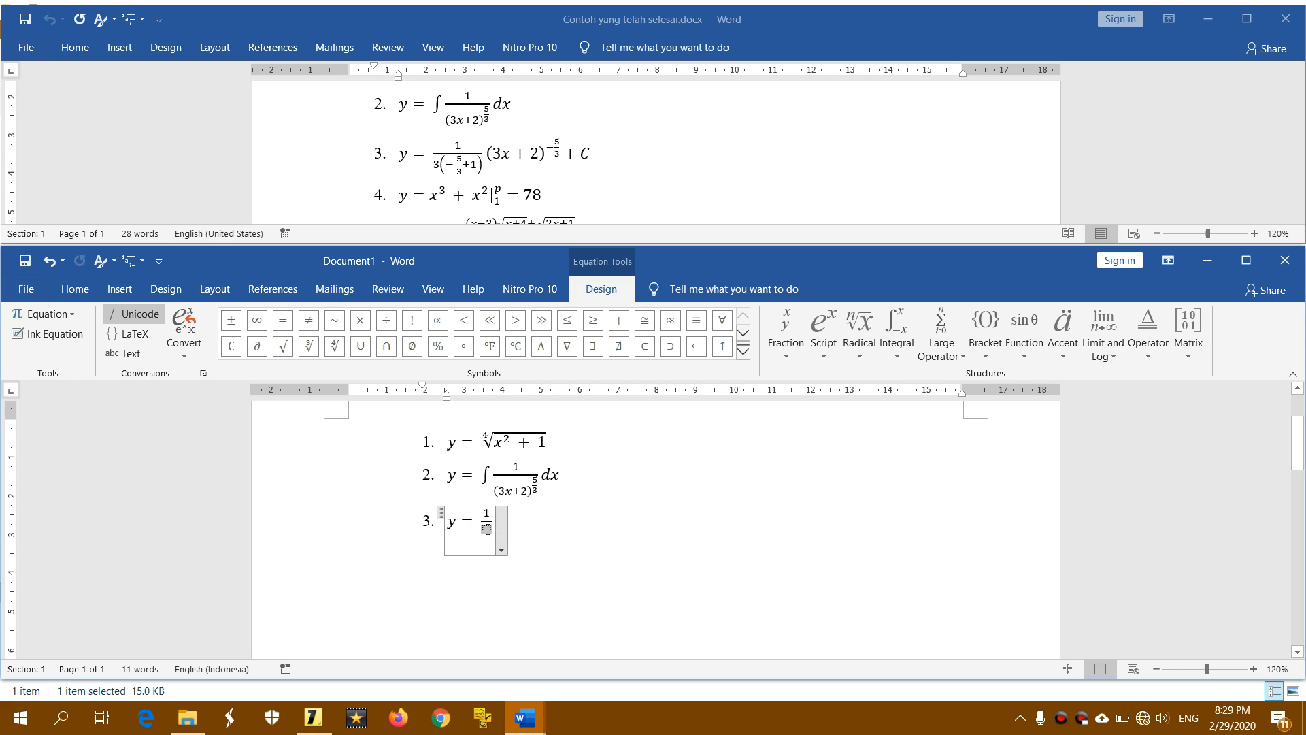
{"action": "key", "text": "ctrl+z"}
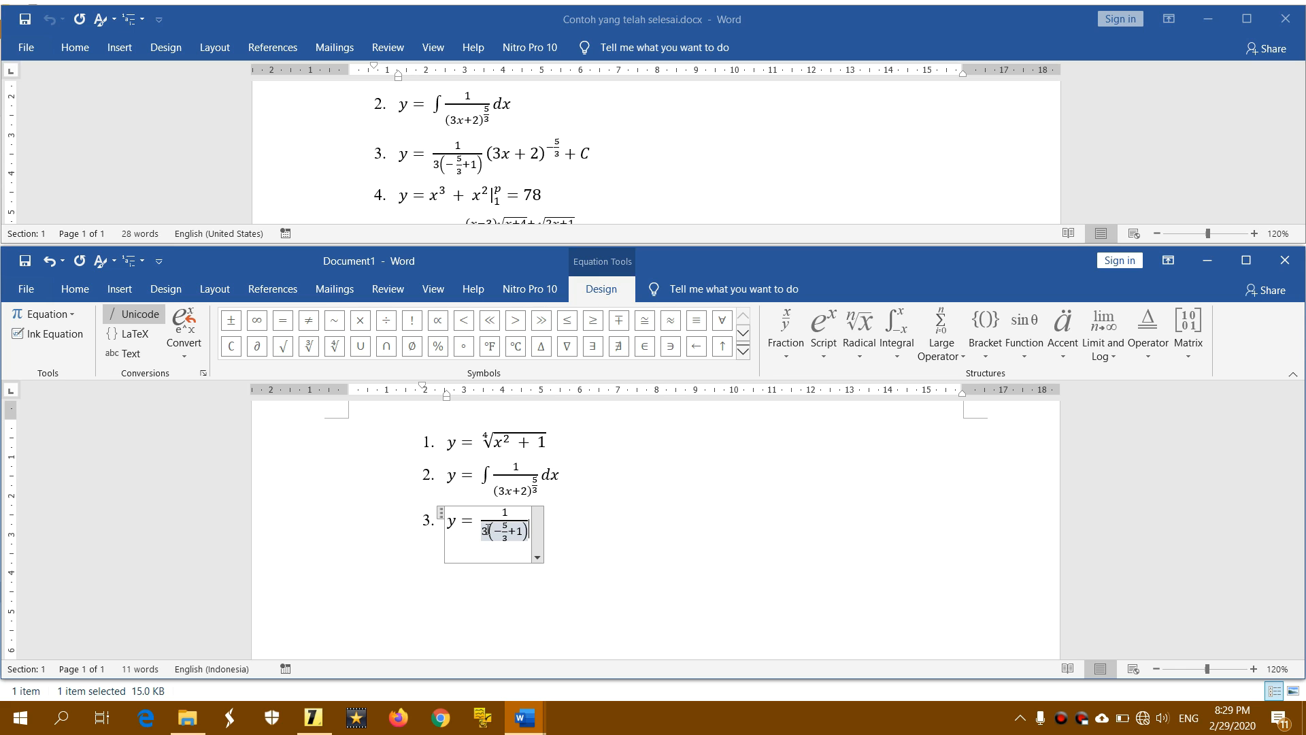
{"action": "key", "text": "Right"}
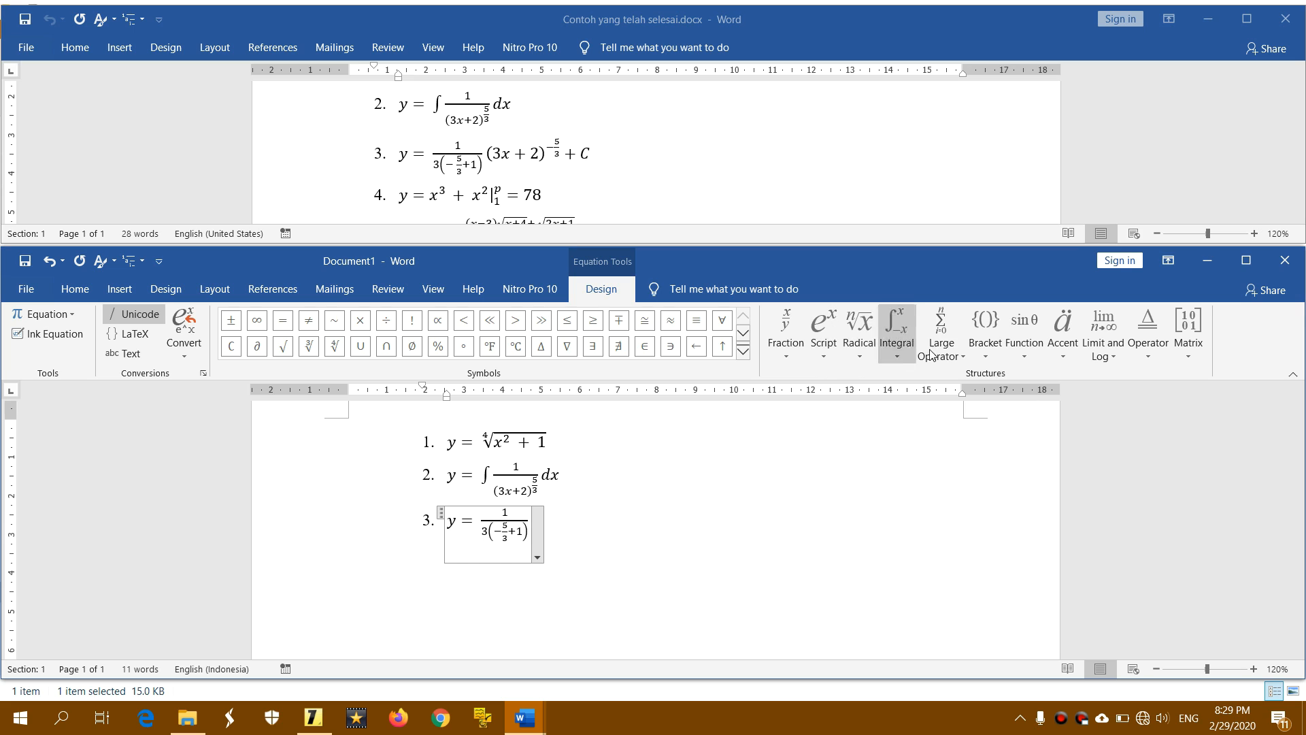
- Add parentheses after the completed fraction, enter 3x + 2 inside them and continue behind the closing parenthesis
{"action": "left_click", "coordinate": [991, 350]}
{"action": "left_click", "coordinate": [1000, 423]}
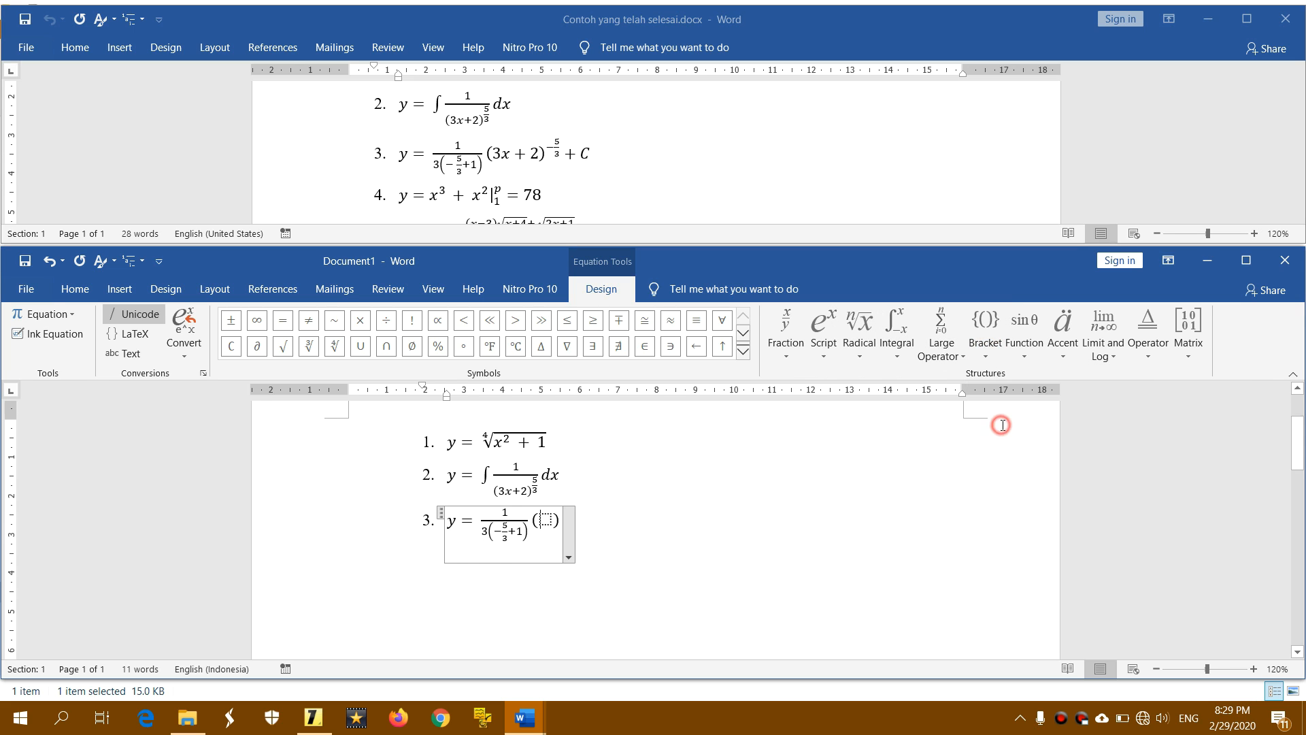
{"action": "left_click", "coordinate": [545, 520]}
{"action": "type", "text": "3x"}
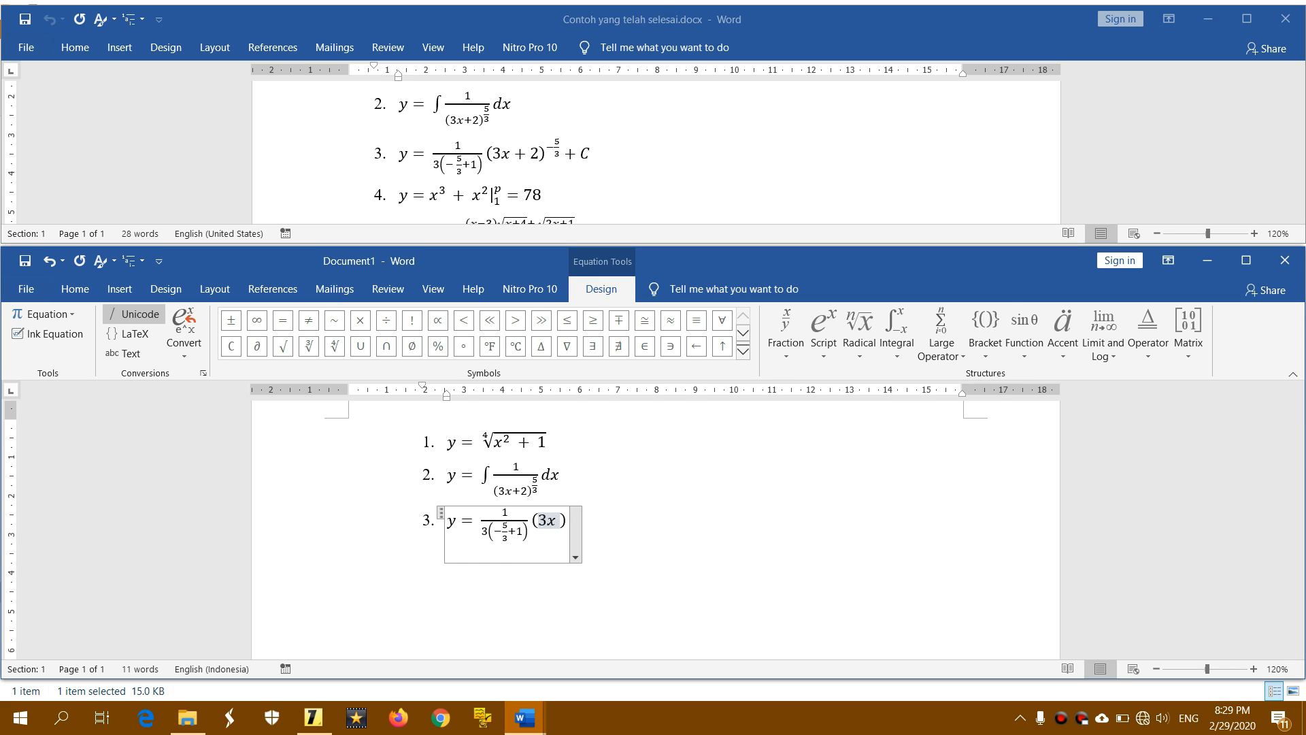
{"action": "type", "text": " + "}
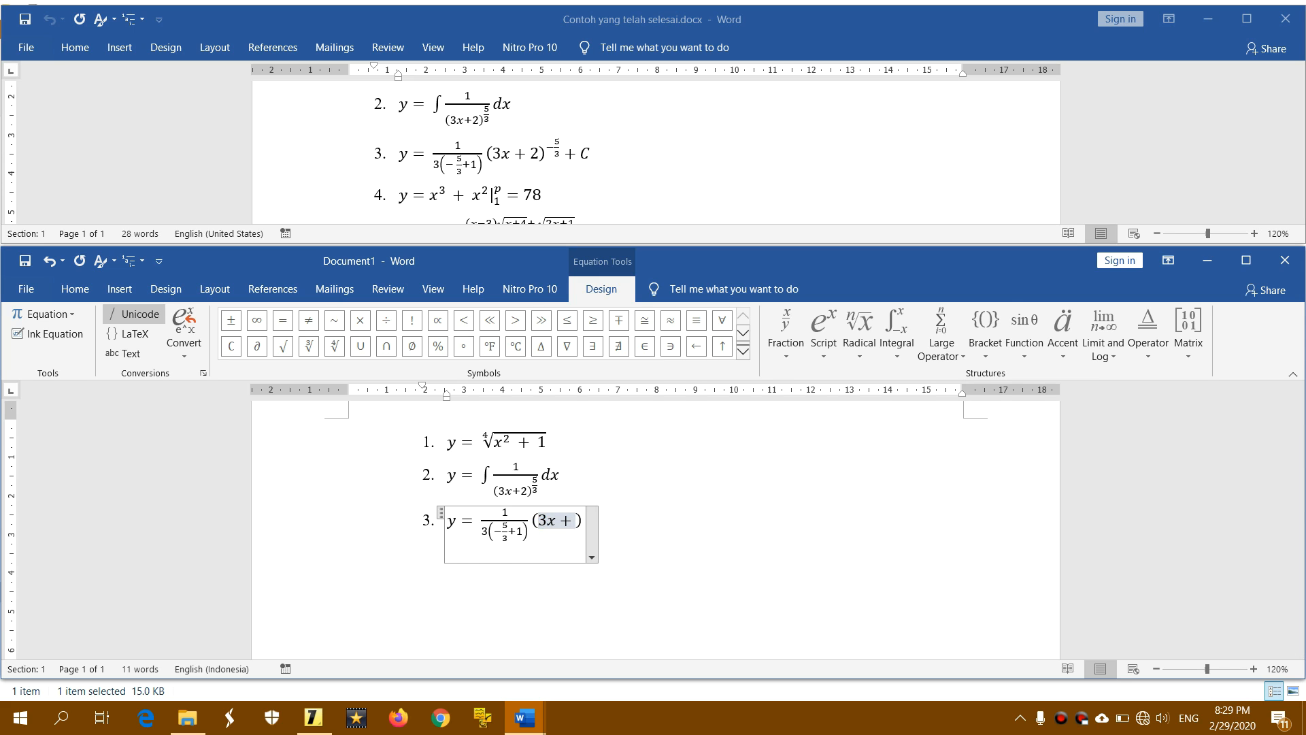
{"action": "type", "text": "2"}
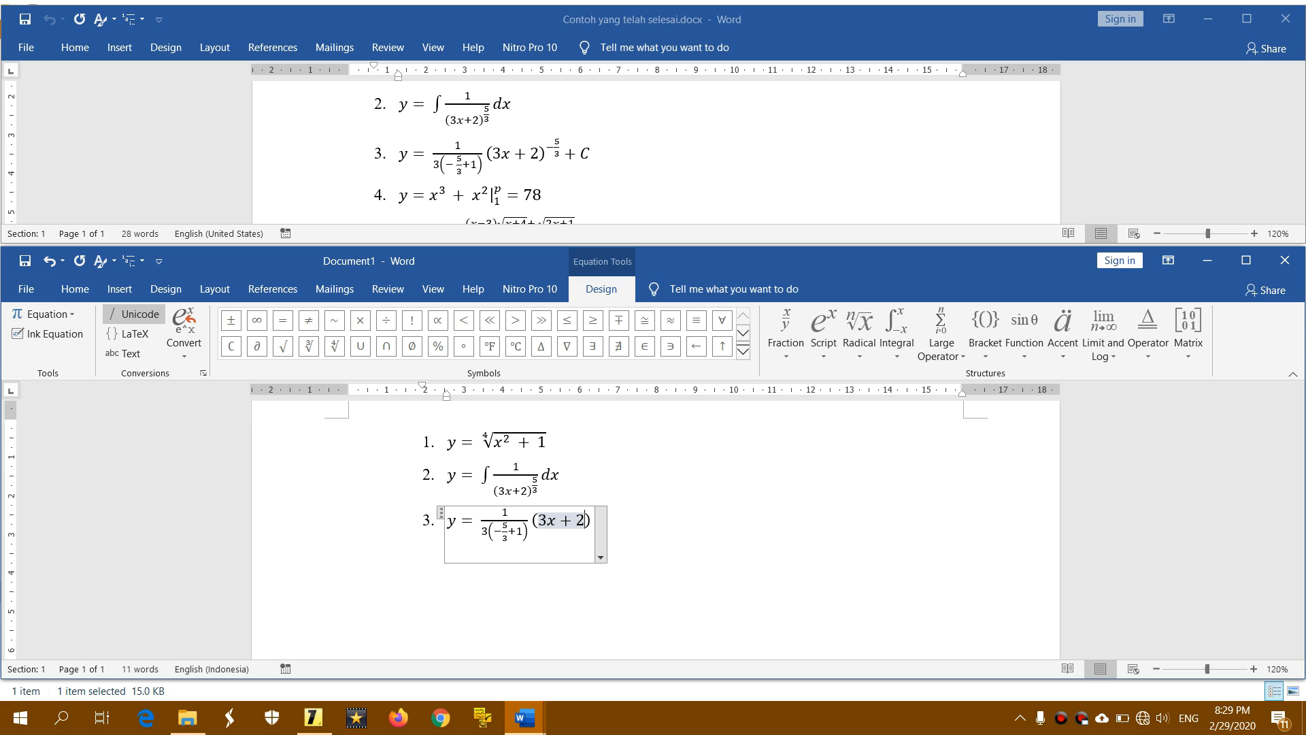
{"action": "left_click", "coordinate": [594, 525]}
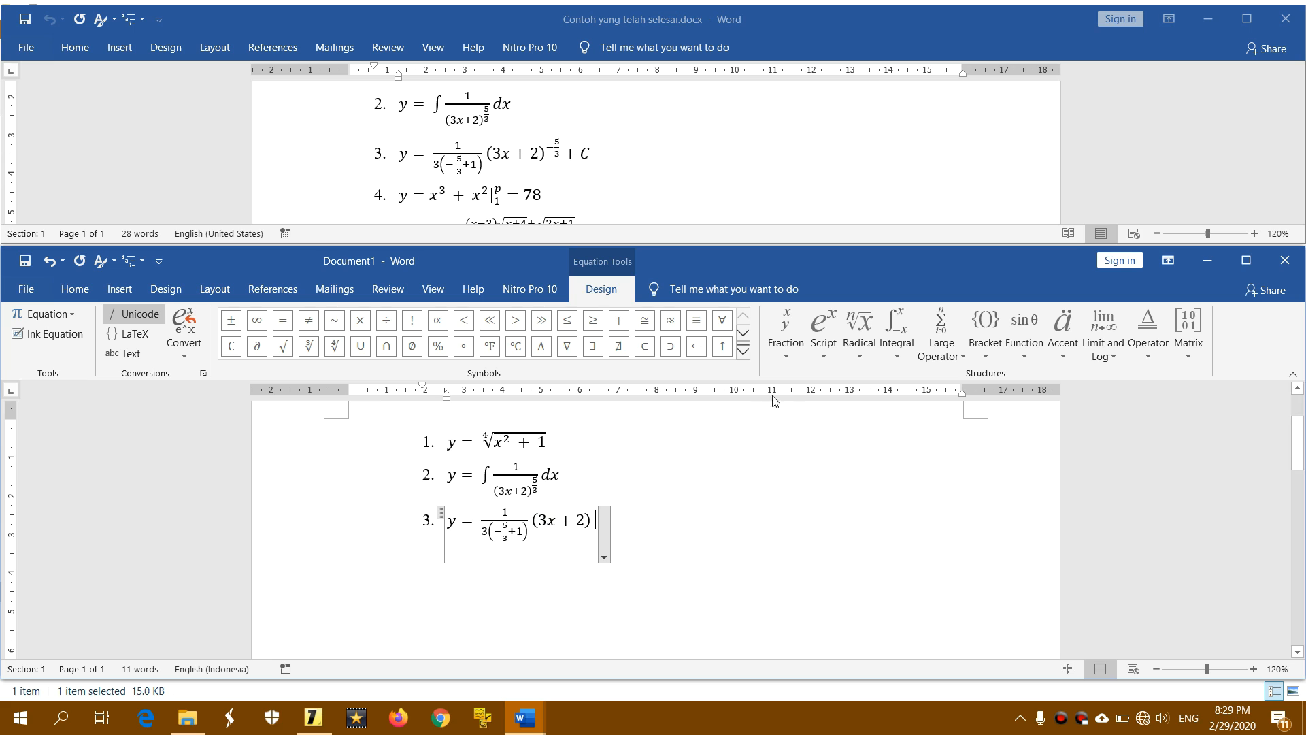
- Insert an empty superscript structure after (3x + 2) and write −5/3 behind it with a stacked fraction
{"action": "left_click", "coordinate": [824, 356]}
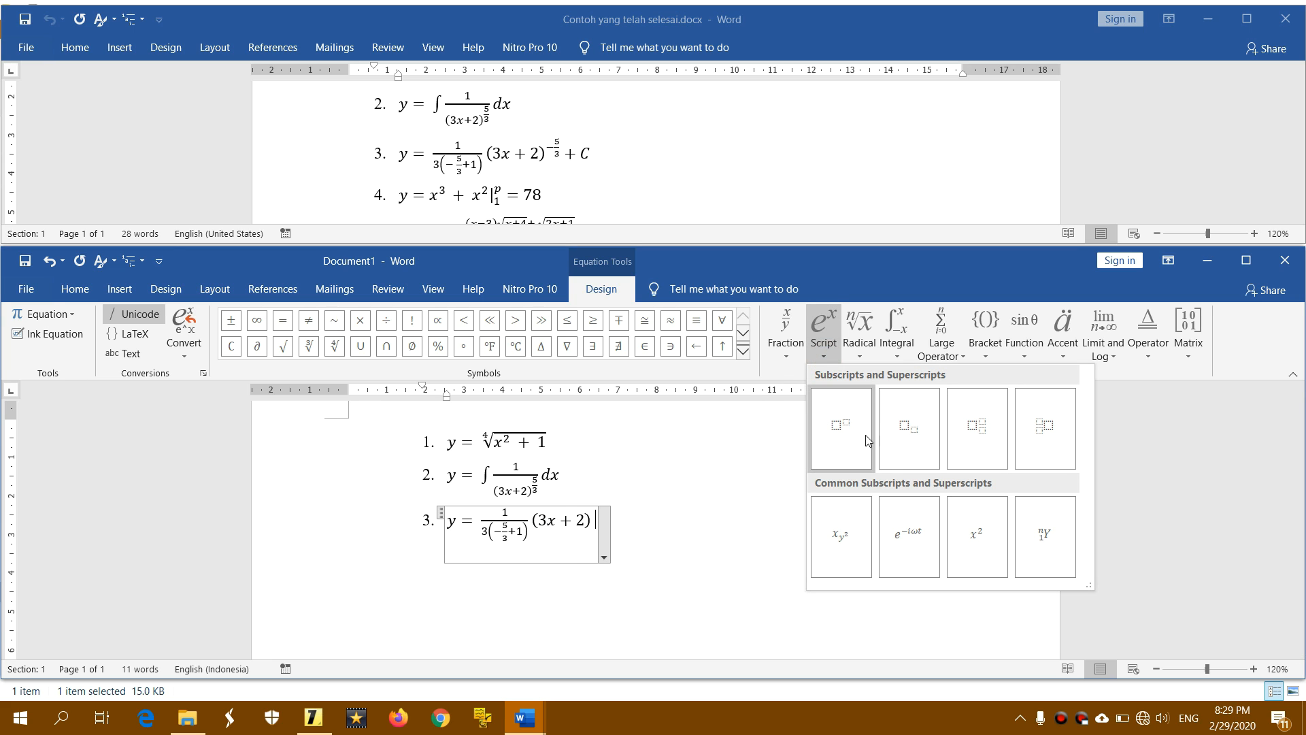
{"action": "left_click", "coordinate": [864, 436]}
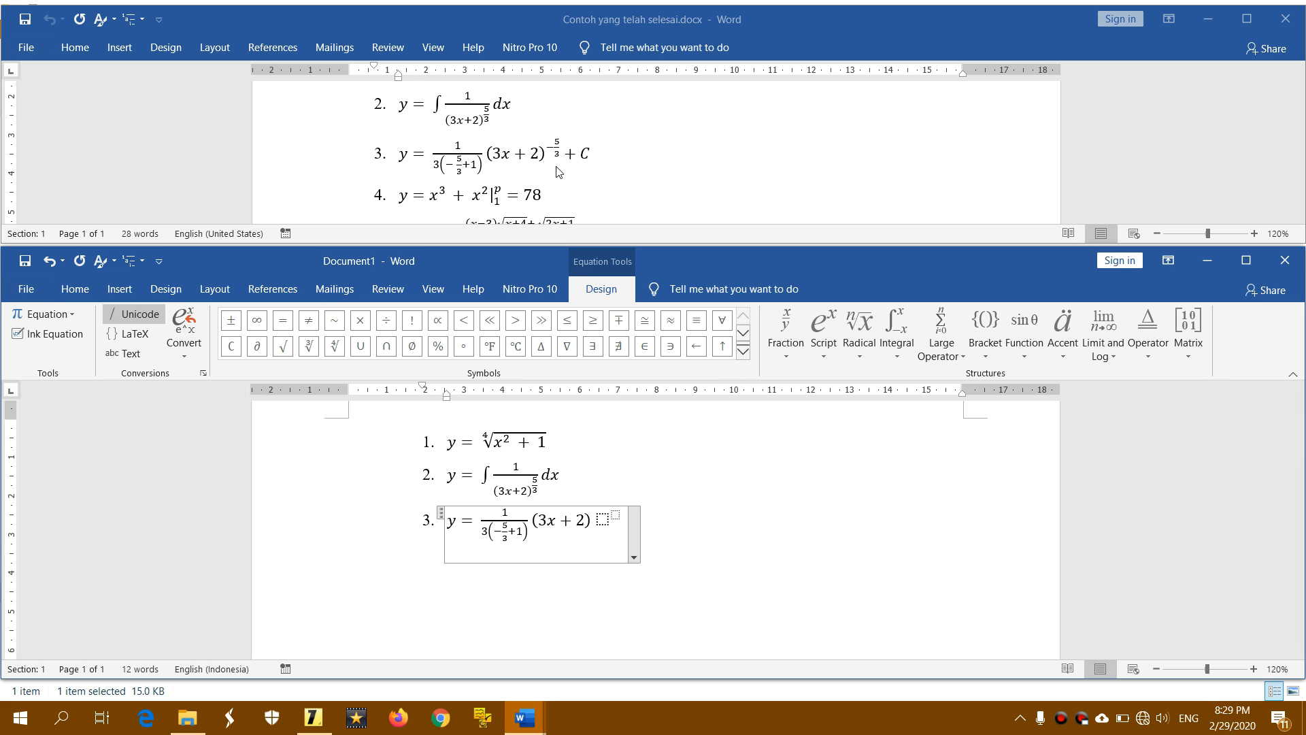
{"action": "left_click", "coordinate": [788, 355]}
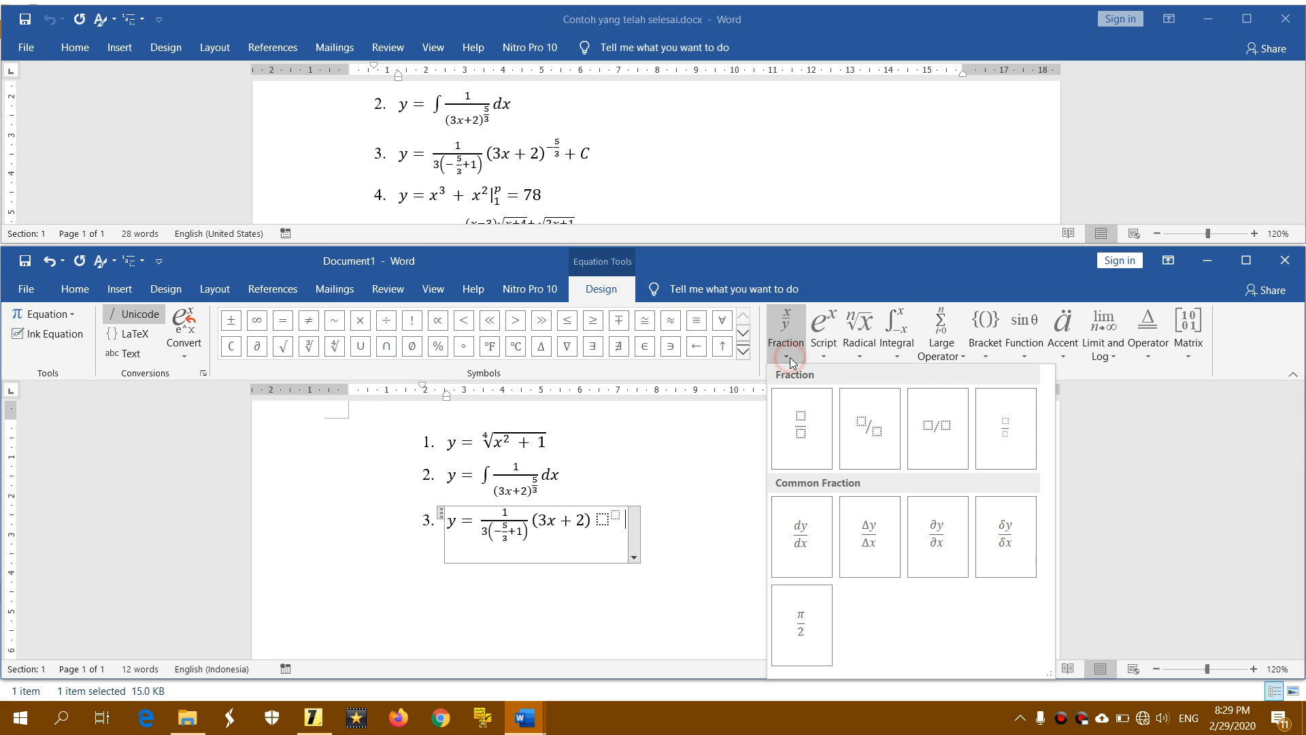
{"action": "left_click", "coordinate": [800, 439]}
{"action": "left_click", "coordinate": [634, 517]}
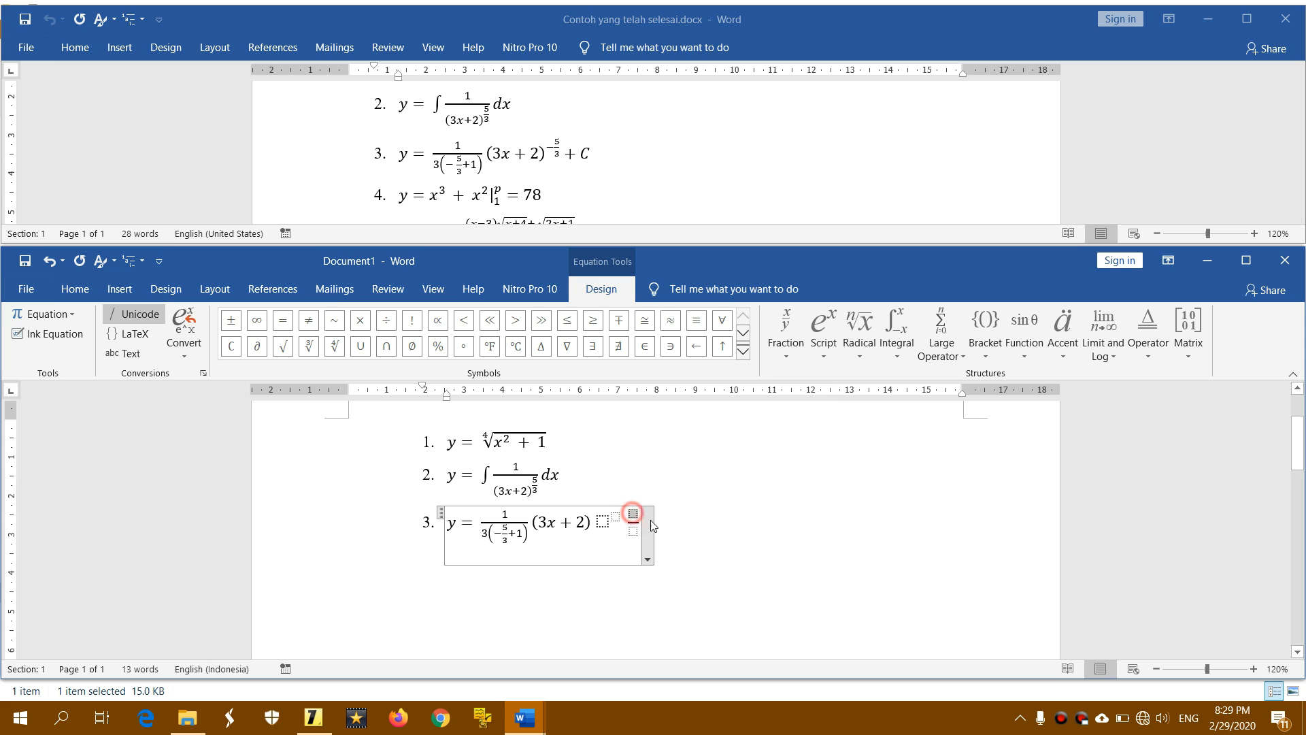
{"action": "left_click", "coordinate": [631, 527]}
{"action": "left_click", "coordinate": [628, 522]}
{"action": "type", "text": "-"}
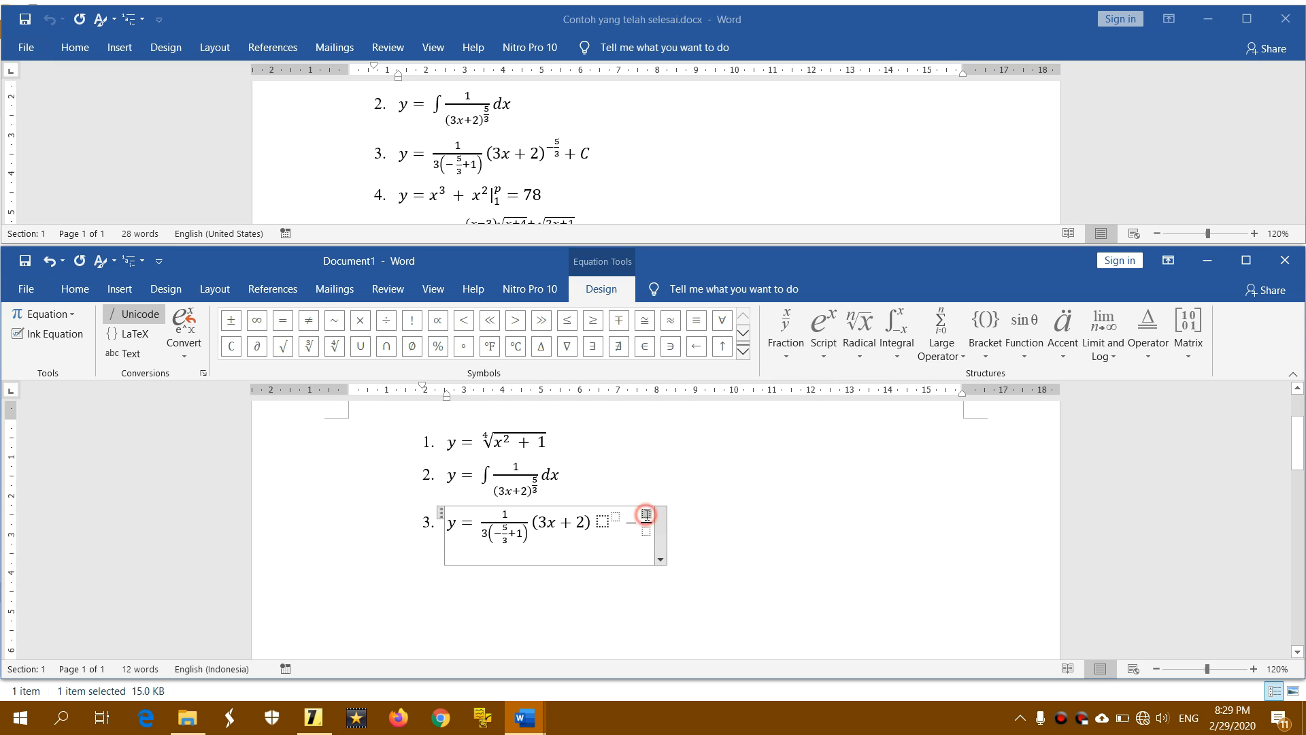
{"action": "type", "text": "5"}
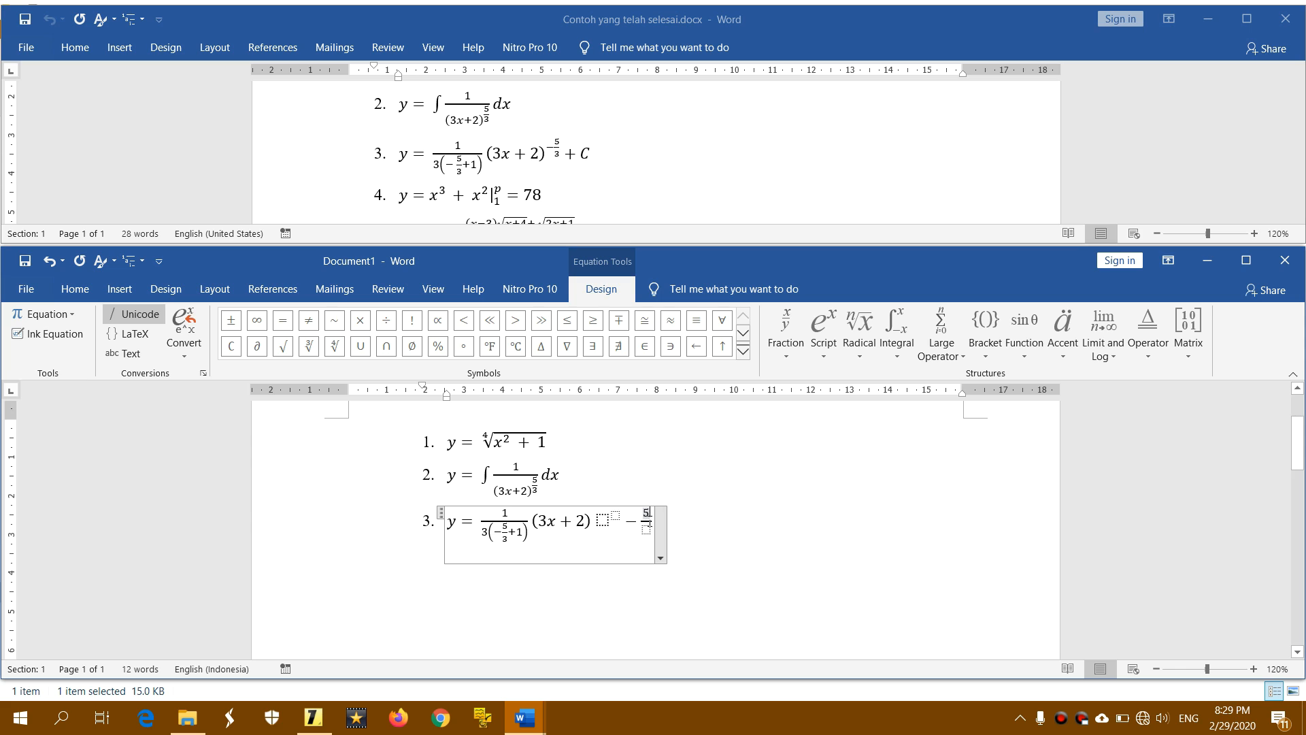
{"action": "left_click", "coordinate": [646, 531]}
{"action": "type", "text": "3"}
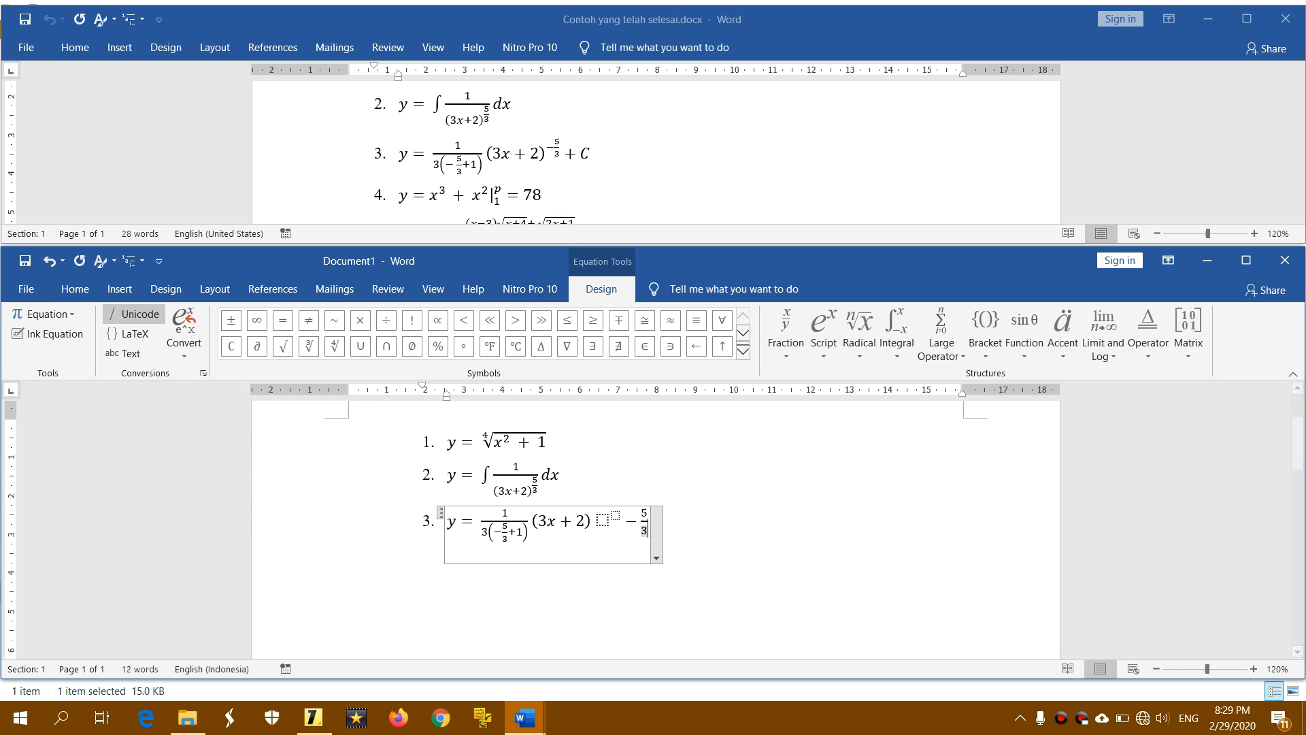
- Move −5/3 into the exponent placeholder of the superscript structure
{"action": "left_click_drag", "start_coordinate": [625, 523], "coordinate": [646, 531]}
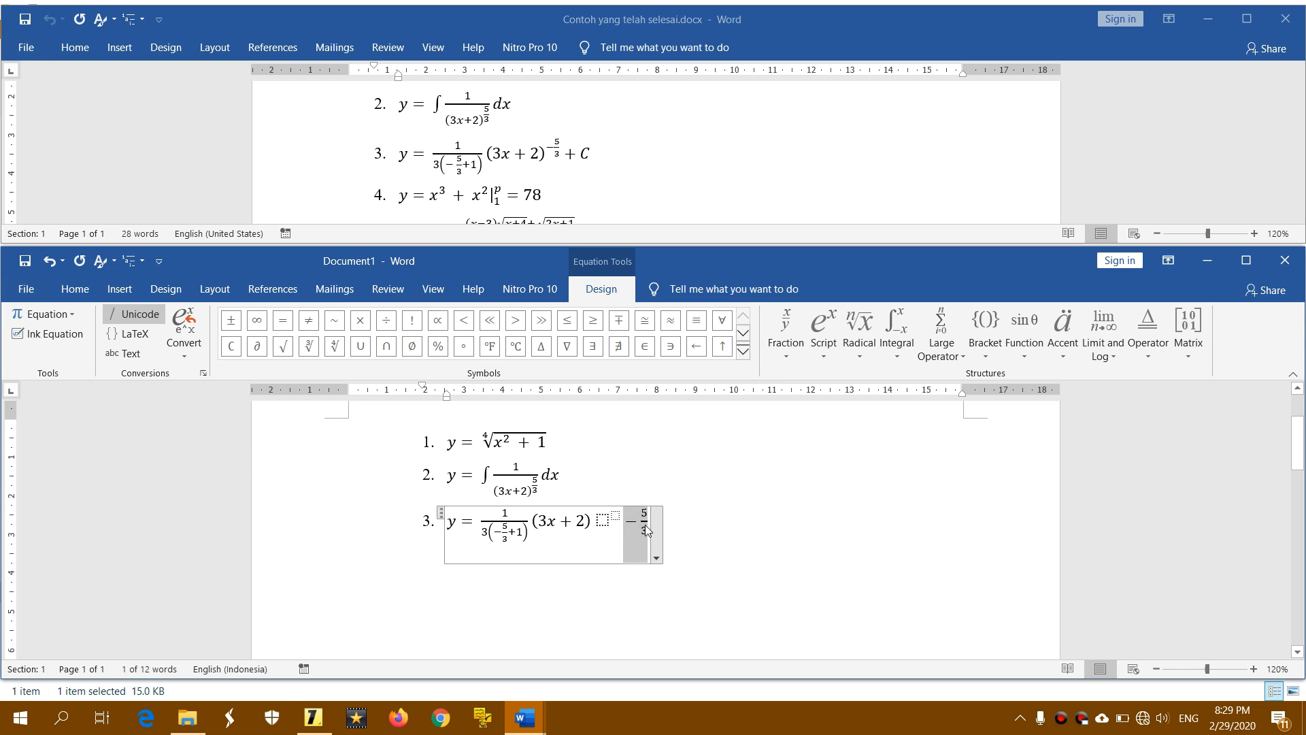
{"action": "key", "text": "Delete"}
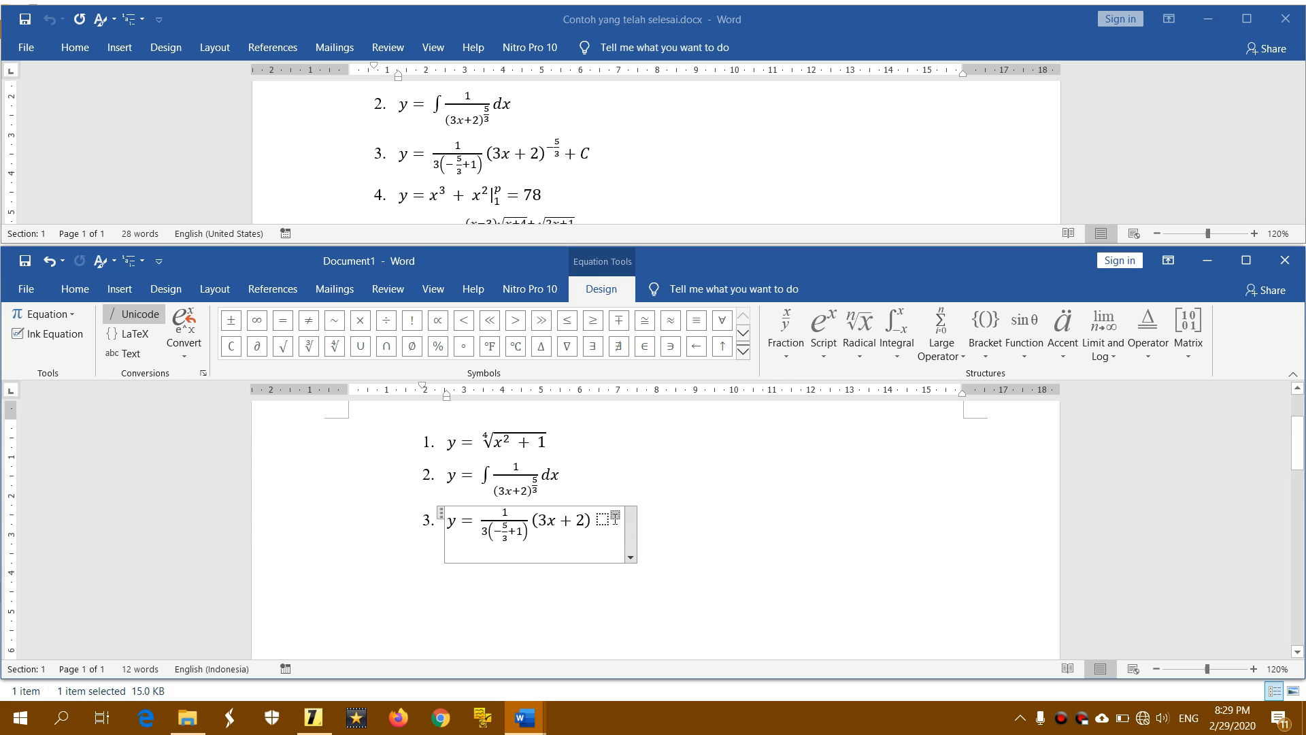
{"action": "key", "text": "ctrl+z"}
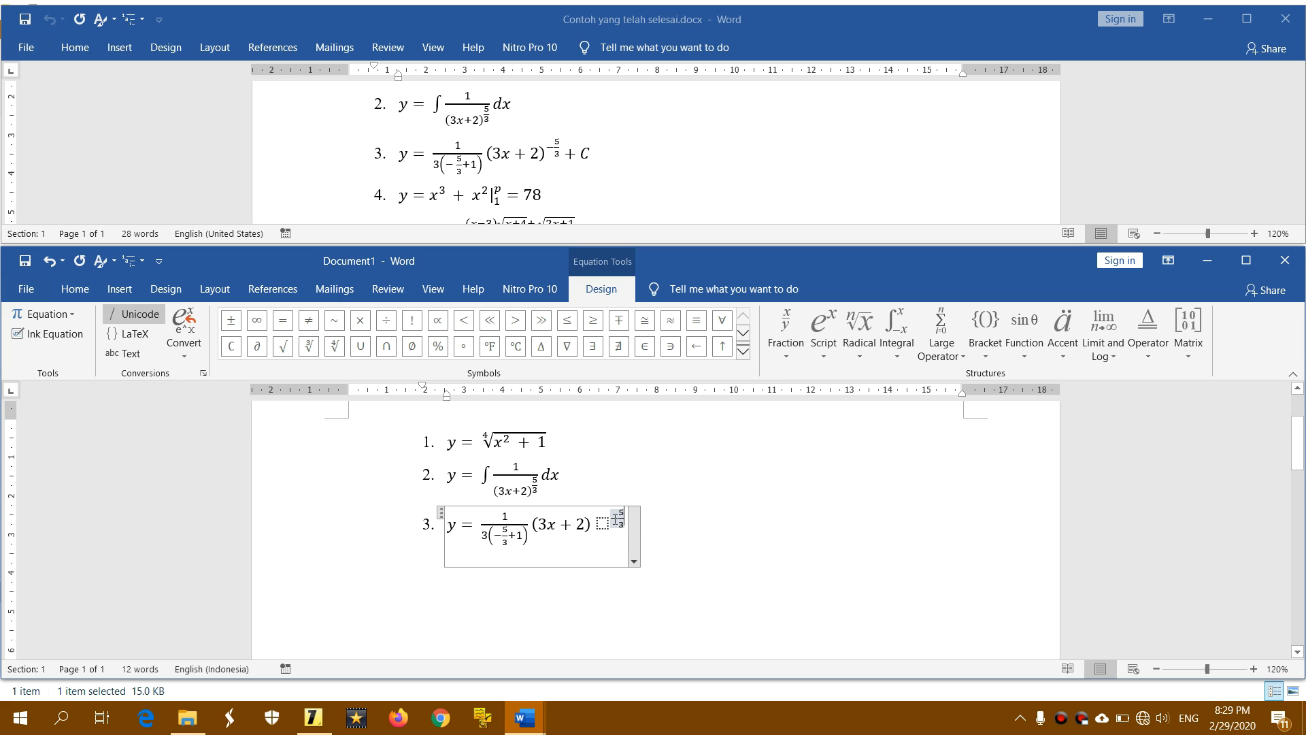
- Move (3x + 2) into the empty base placeholder of the superscript structure, in front of the −5/3 exponent
{"action": "mouse_move", "coordinate": [542, 523]}
{"action": "left_mouse_down"}
{"action": "mouse_move", "coordinate": [524, 525]}
{"action": "mouse_move", "coordinate": [566, 529]}
{"action": "left_mouse_up"}
{"action": "key", "text": "BackSpace"}
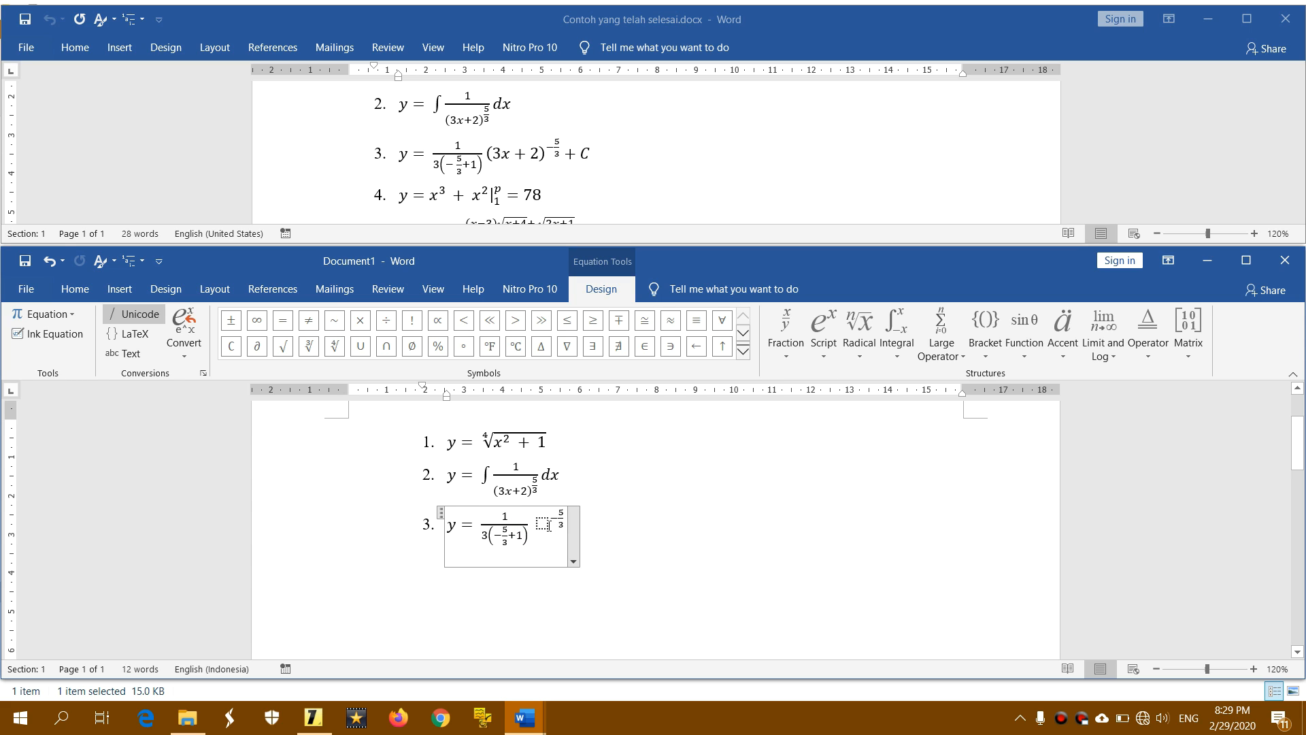
{"action": "left_click", "coordinate": [542, 524]}
{"action": "key", "text": "ctrl+z"}
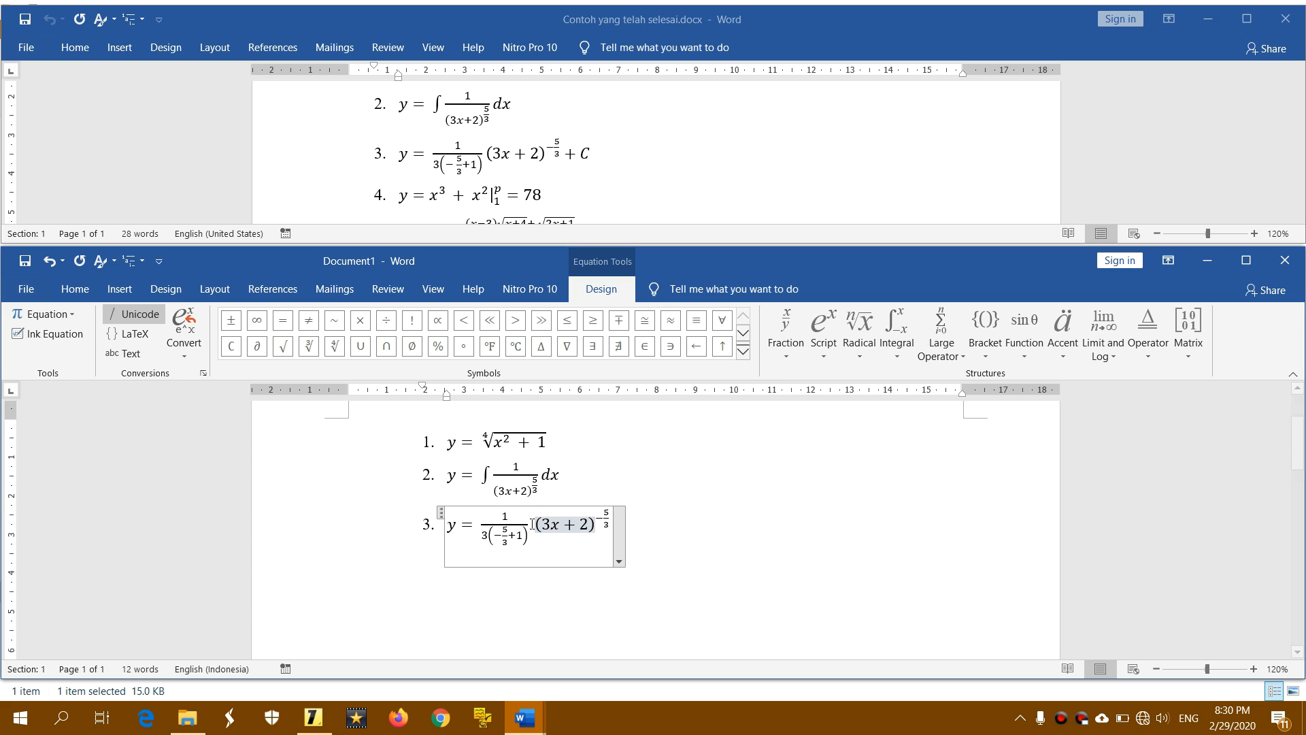
{"action": "key", "text": "Left"}
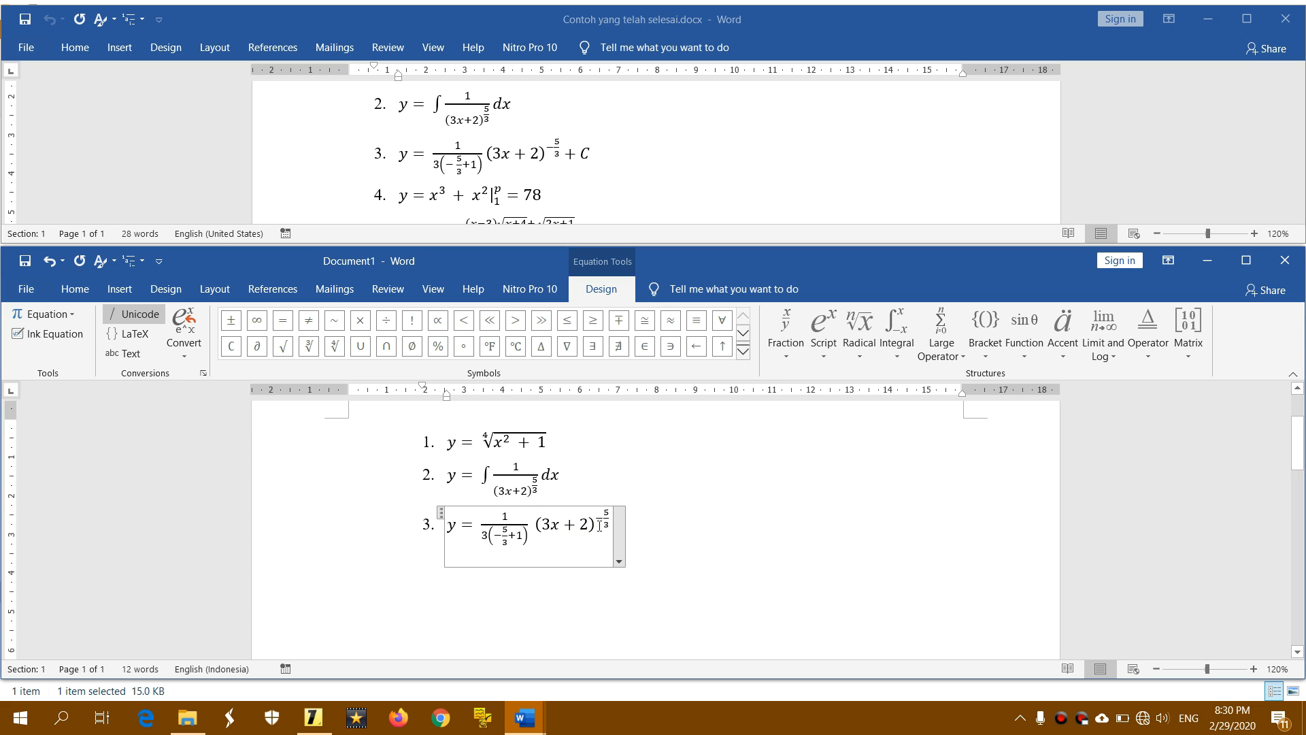
- Delete the extra space between the fraction and (3x + 2) in formula 3
{"action": "key", "text": "Right"}
{"action": "key", "text": "Left"}
{"action": "key", "text": "Right"}
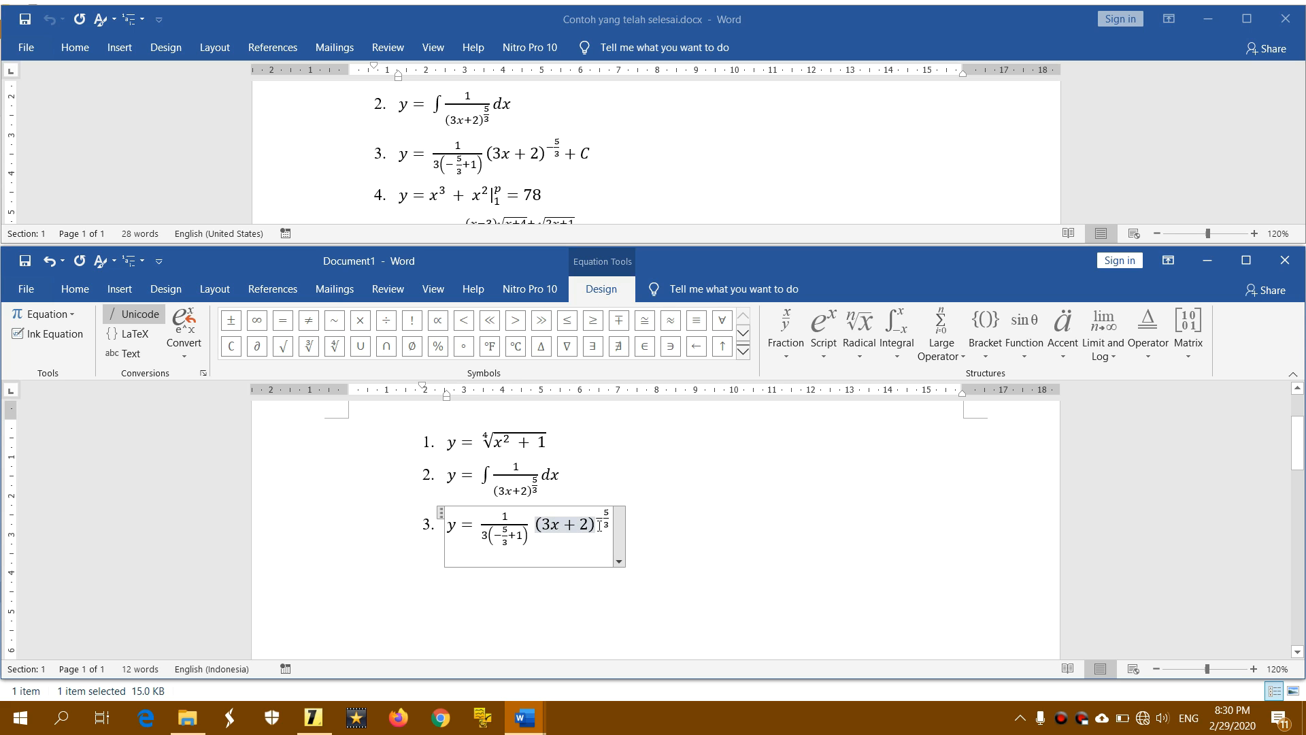
{"action": "key", "text": "BackSpace"}
{"action": "left_click", "coordinate": [588, 537]}
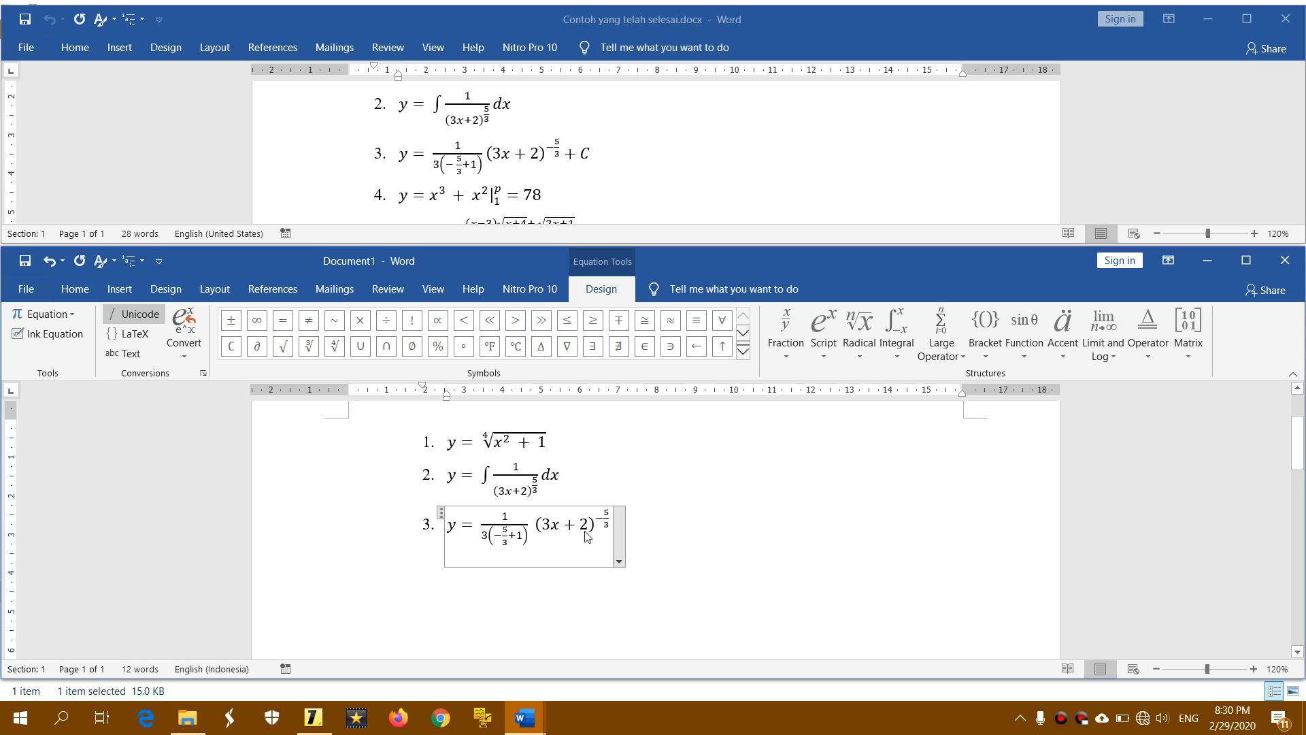
{"action": "key", "text": "BackSpace"}
{"action": "key", "text": "Right"}
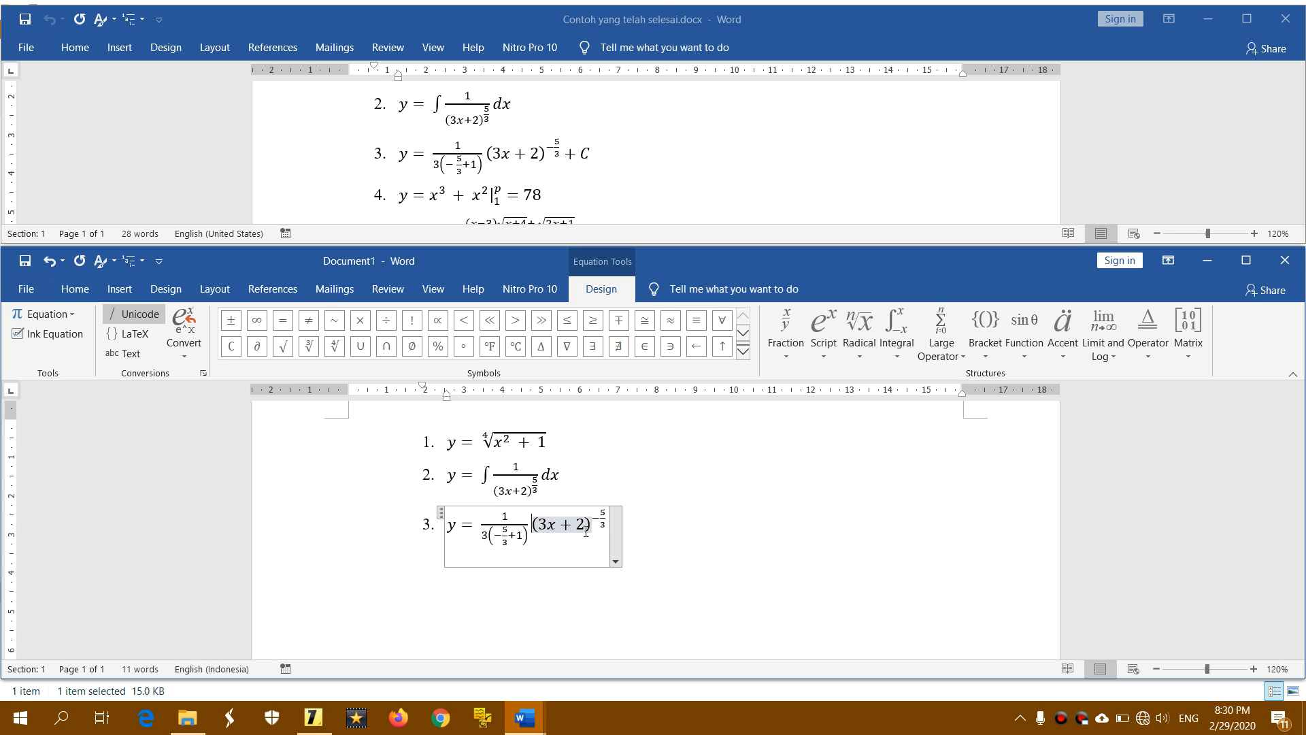
{"action": "key", "text": "Left"}
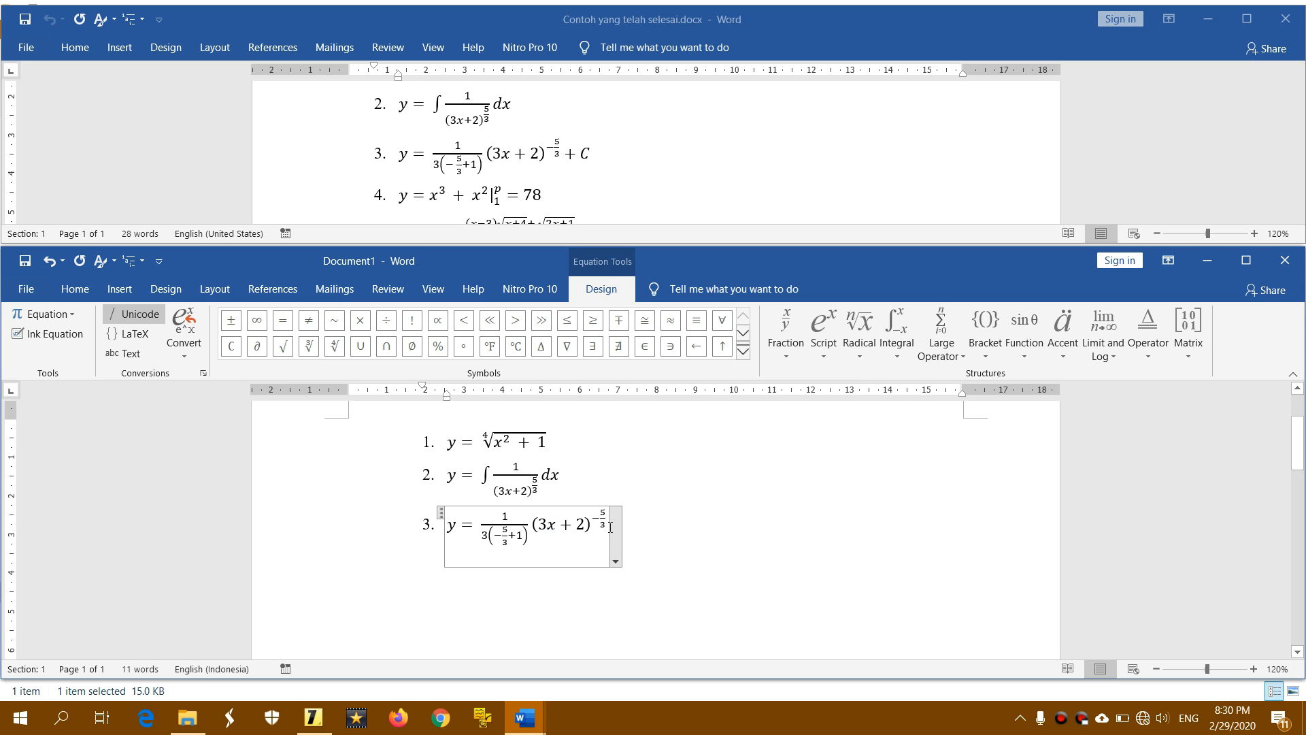
- Add + C at the end of formula 3, behind the exponent, and start list item 4
{"action": "left_click", "coordinate": [608, 529]}
{"action": "left_click", "coordinate": [626, 528]}
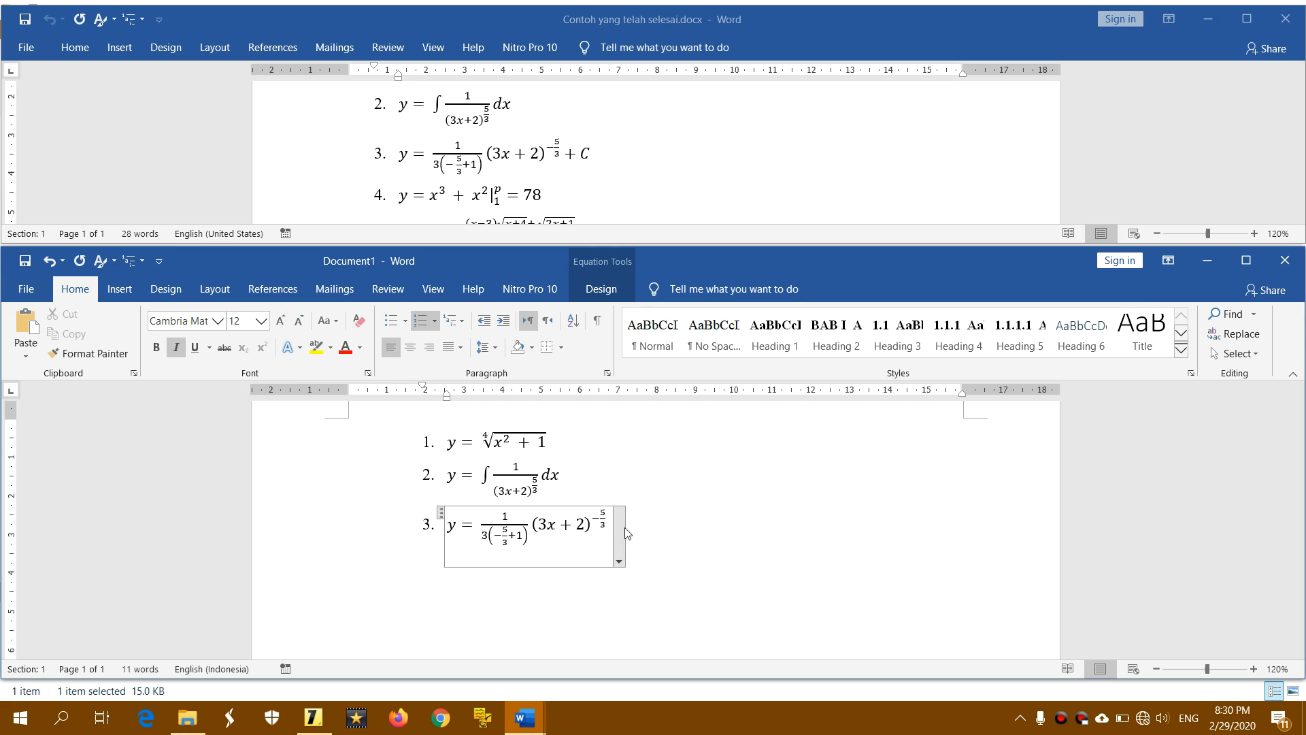
{"action": "type", "text": "+ C"}
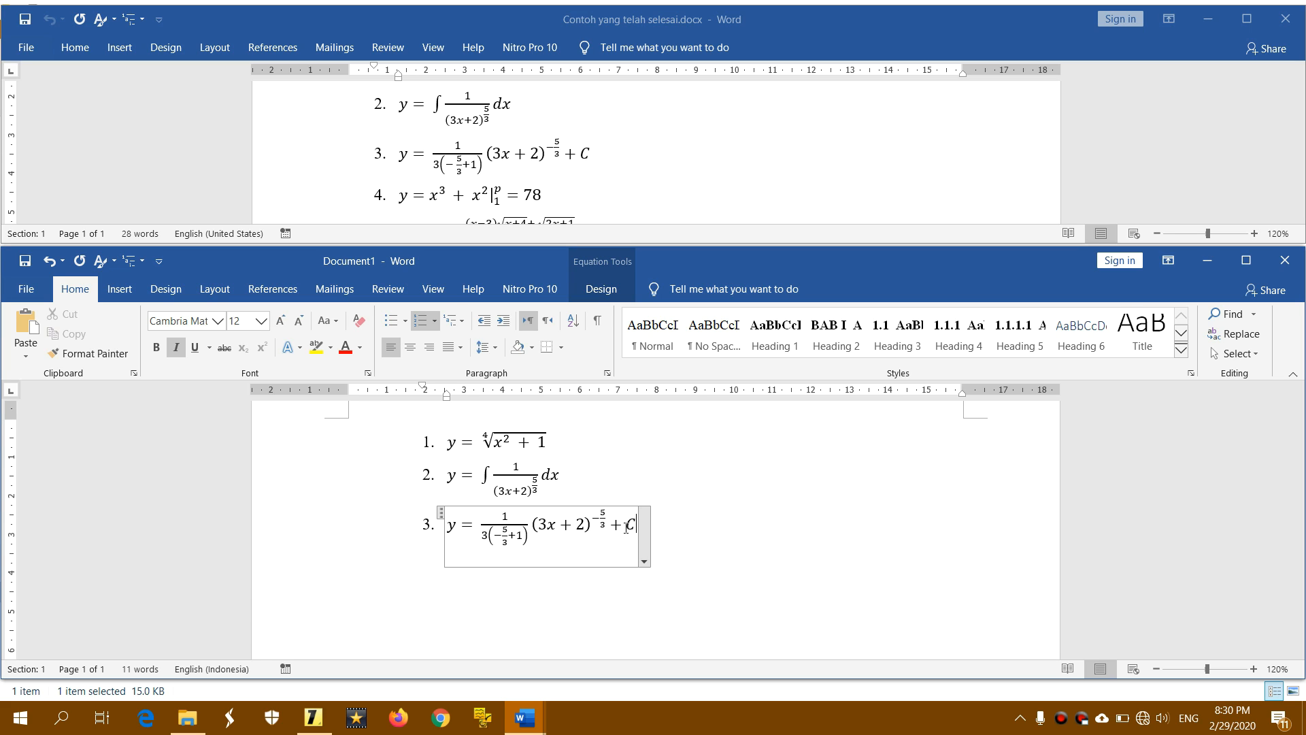
{"action": "left_click", "coordinate": [667, 528]}
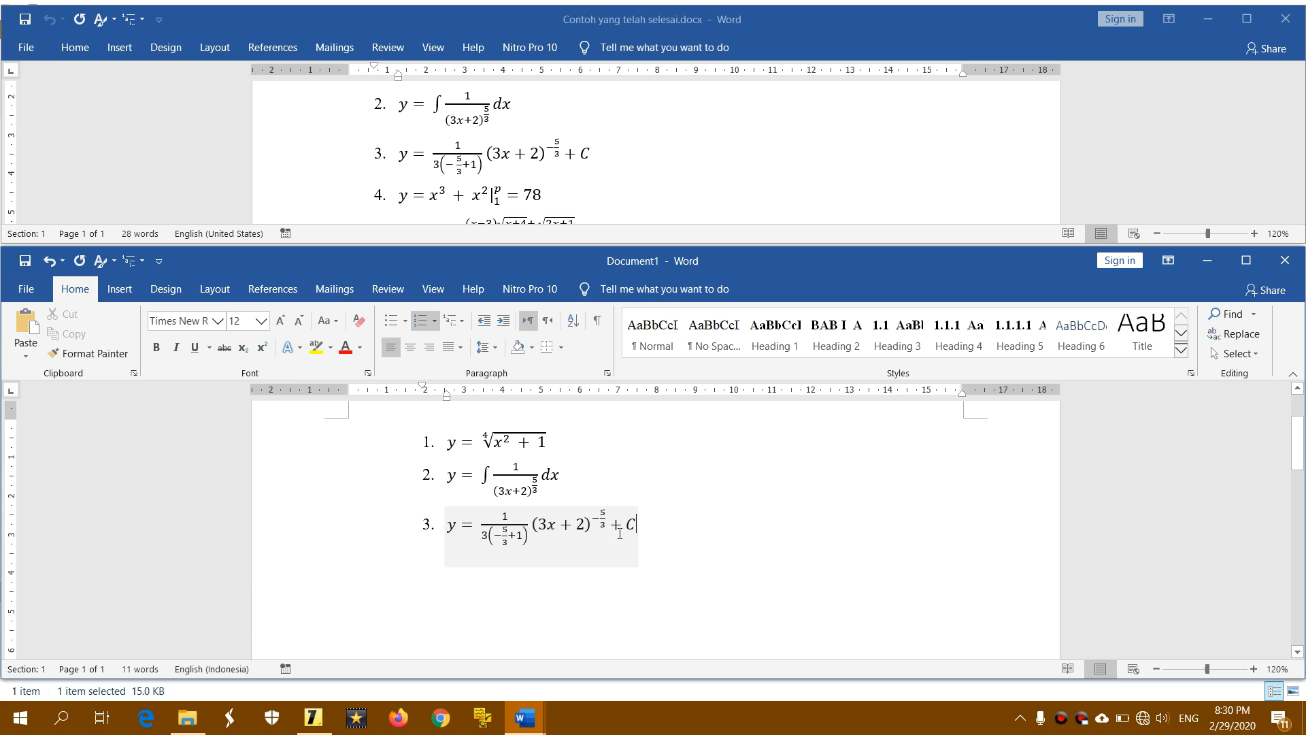
{"action": "key", "text": "Return"}
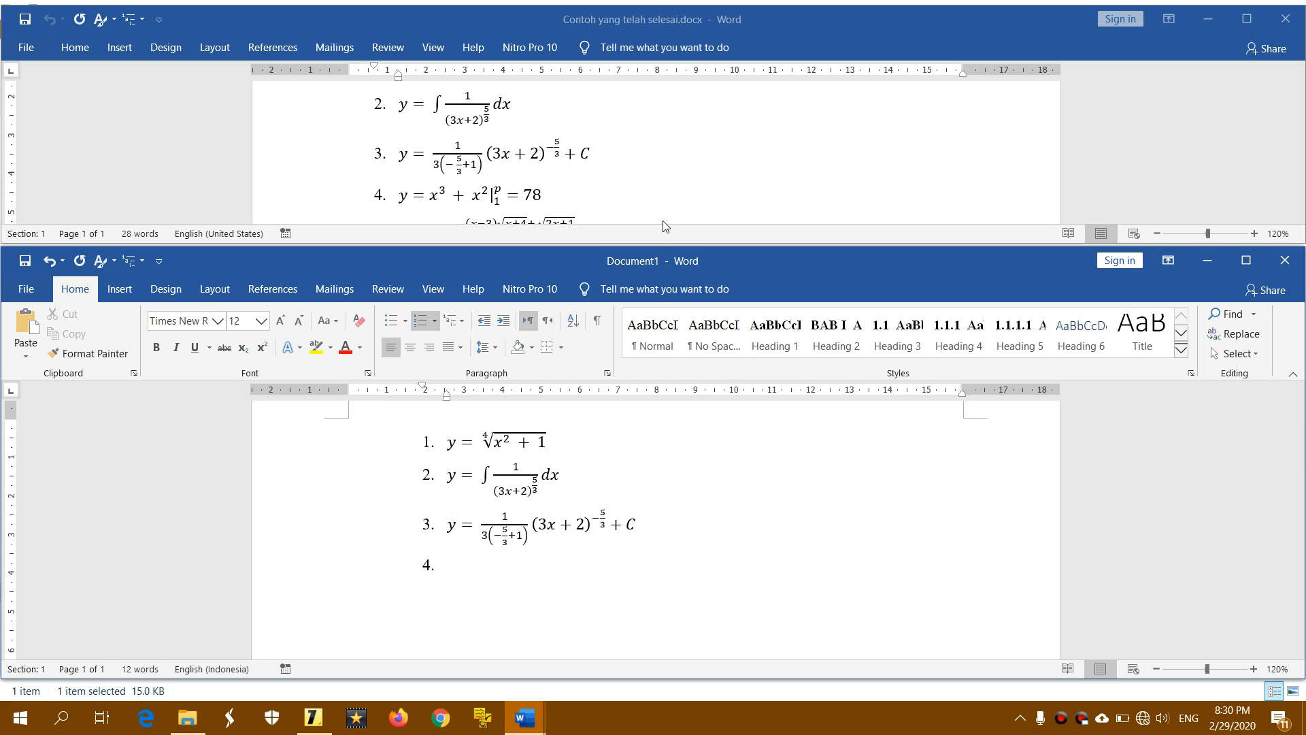
- Bring formula 4 of the example document into view, then insert a new equation at item 4 of Document1 beginning with y =
{"action": "left_click", "coordinate": [576, 191]}
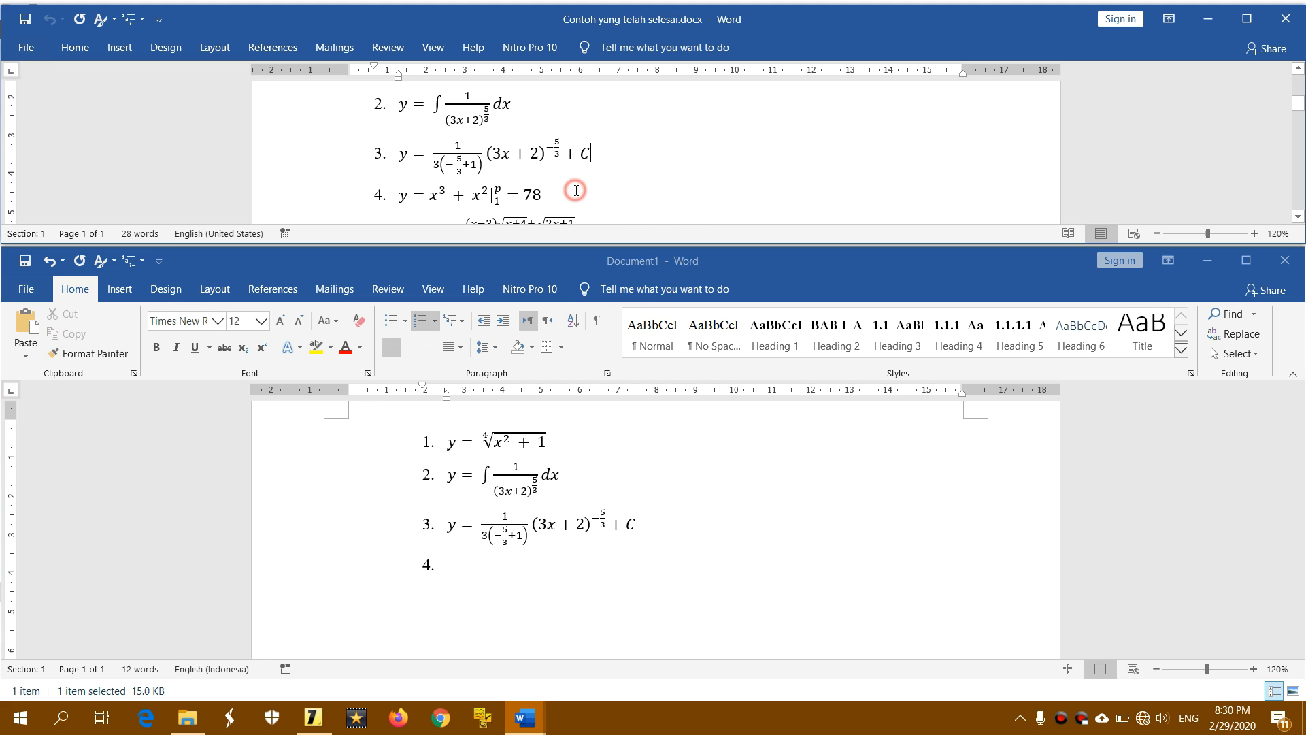
{"action": "scroll", "coordinate": [577, 190], "scroll_direction": "down", "scroll_amount": 1}
{"action": "scroll", "coordinate": [576, 190], "scroll_direction": "down", "scroll_amount": 1}
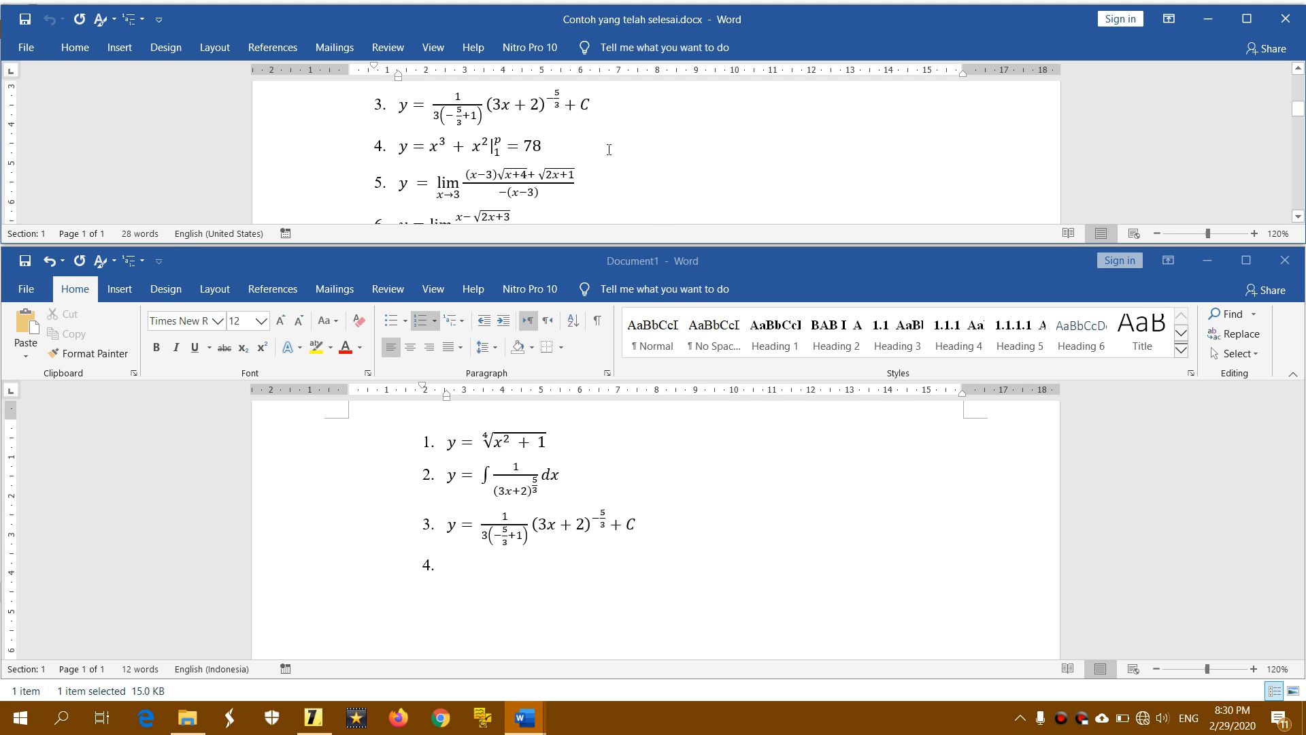
{"action": "left_click", "coordinate": [523, 567]}
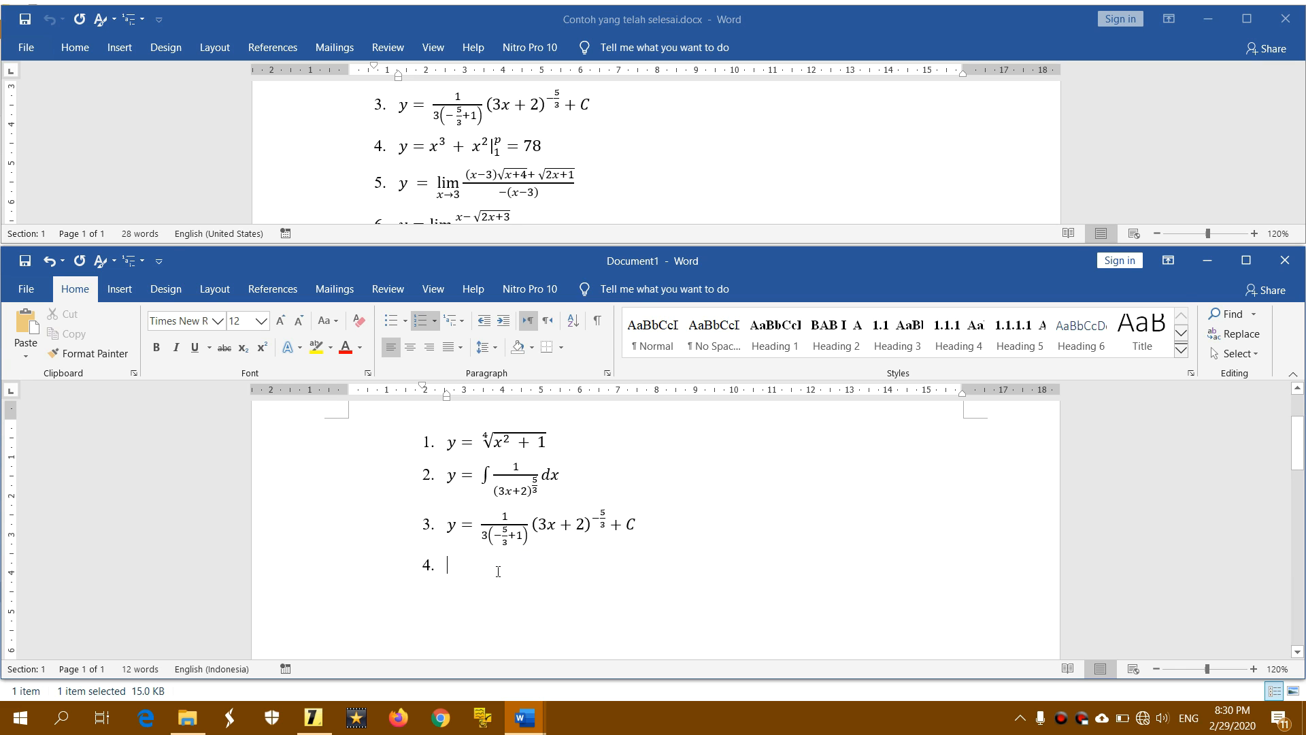
{"action": "key", "text": "alt+equal"}
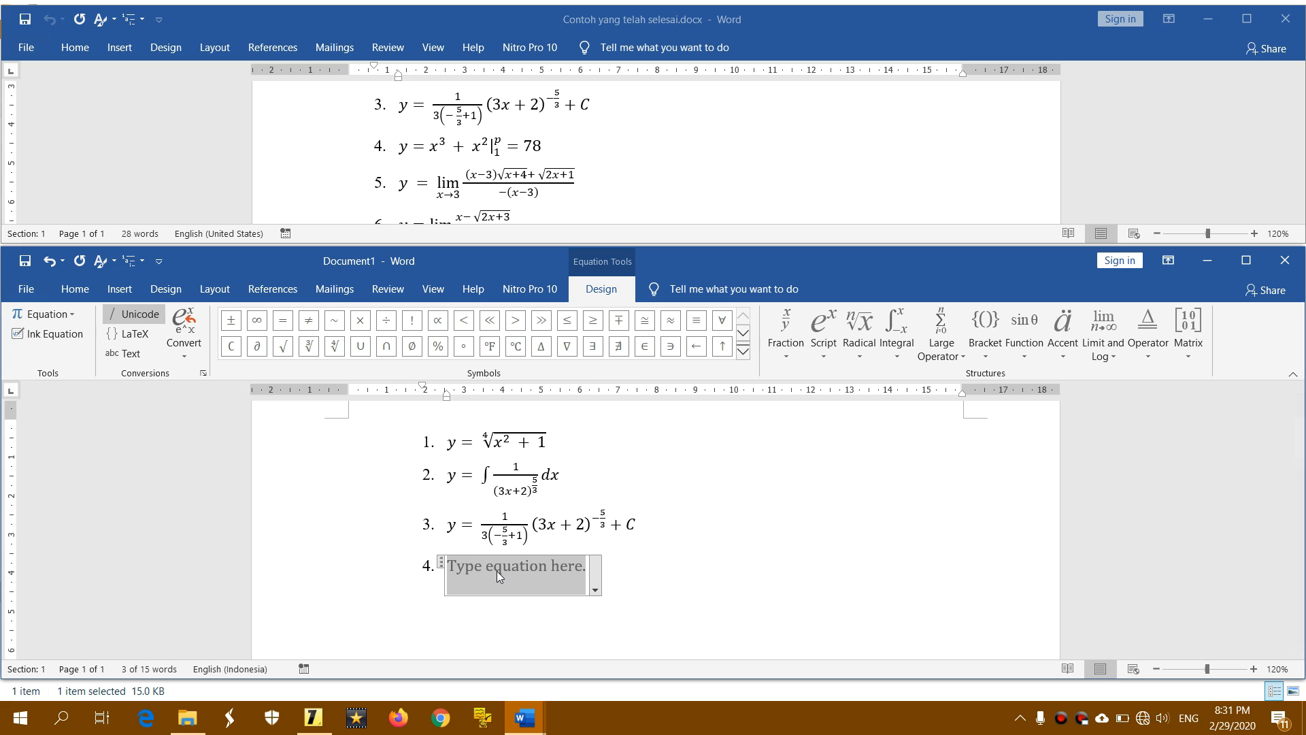
{"action": "type", "text": "y "}
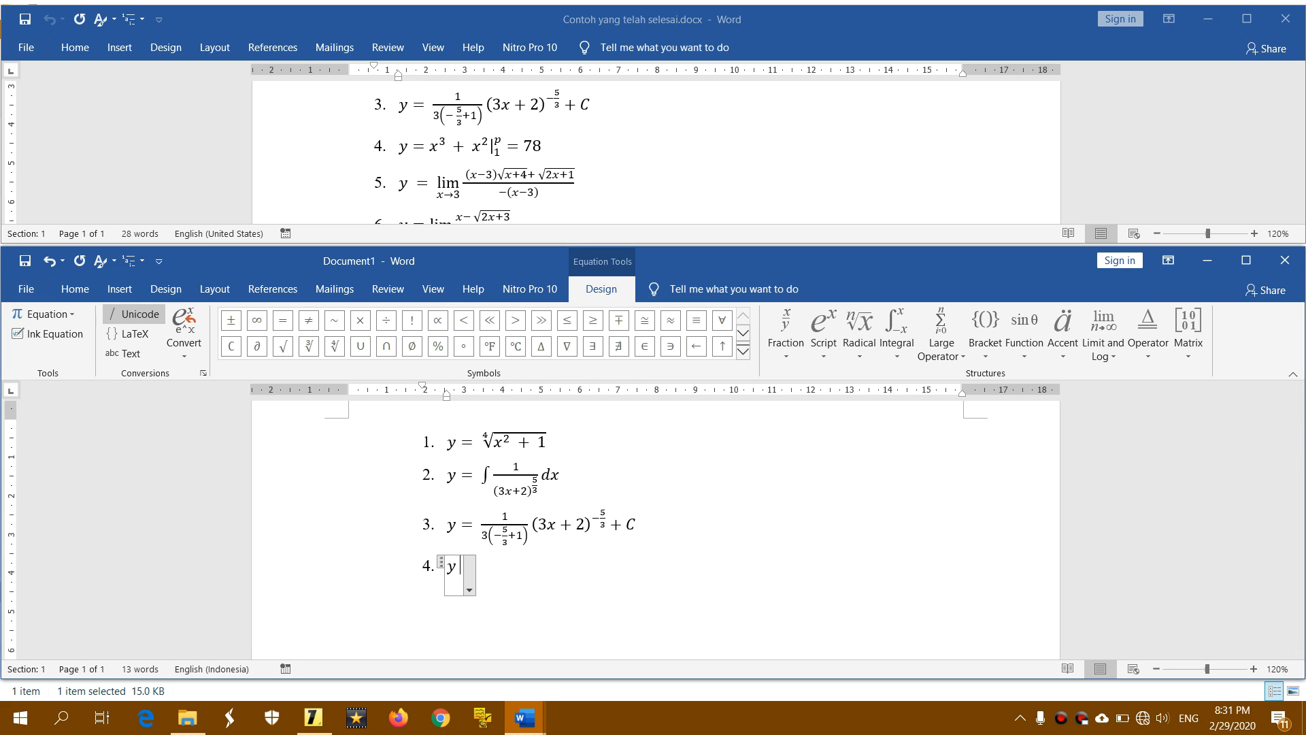
{"action": "type", "text": "="}
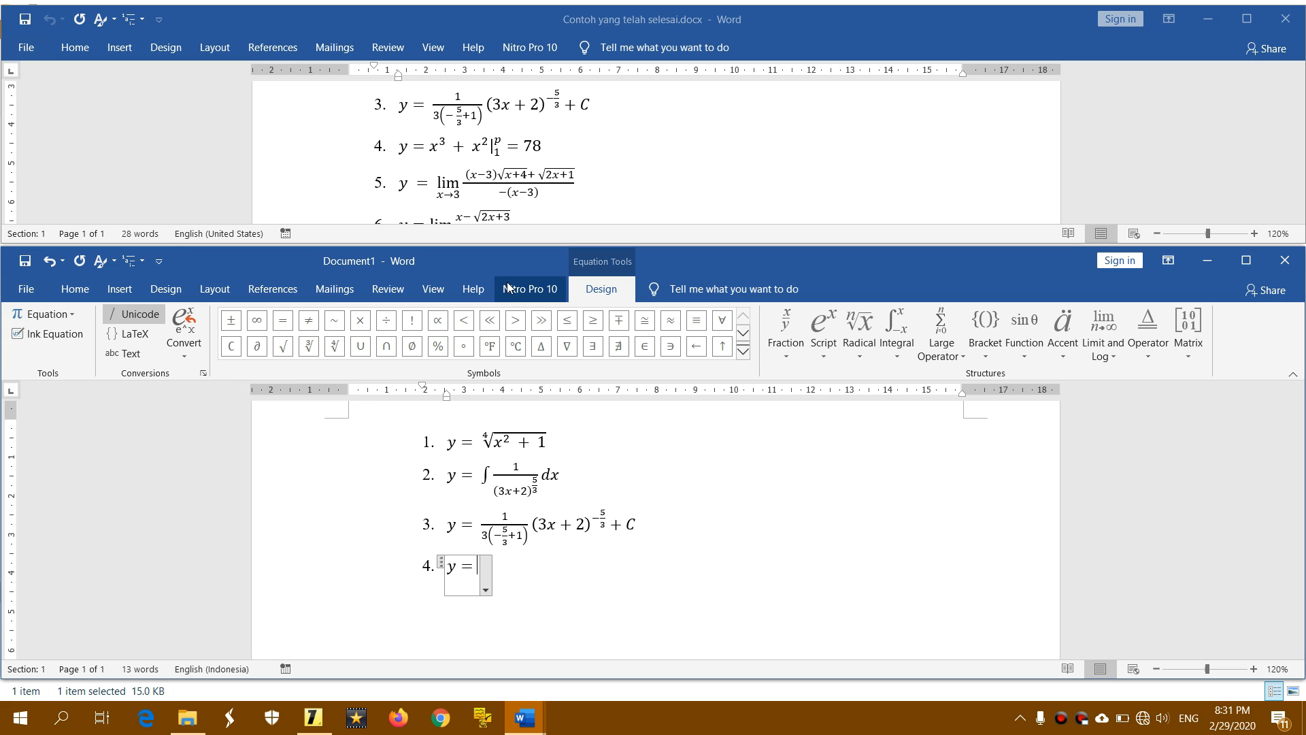
- Insert a superscript structure after y =, fill it in as x with exponent 3 and continue behind it
{"action": "left_click", "coordinate": [840, 349]}
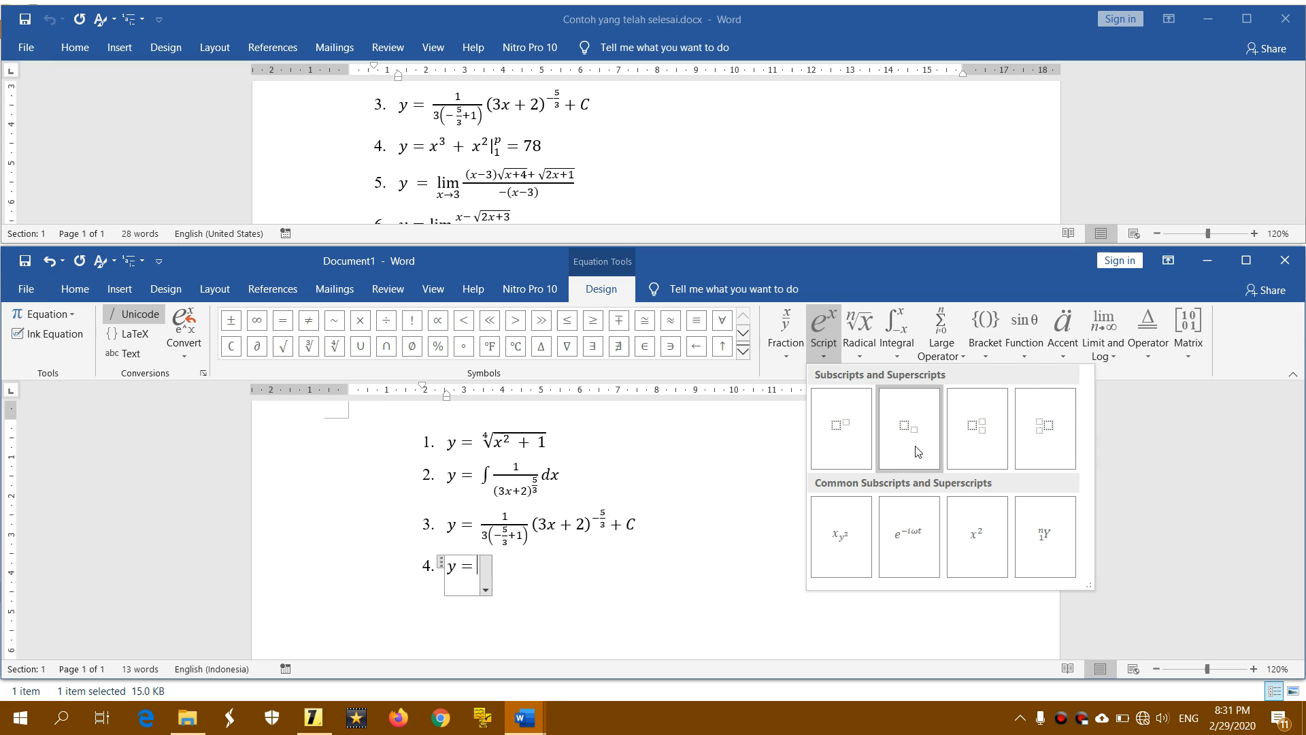
{"action": "left_click", "coordinate": [843, 434]}
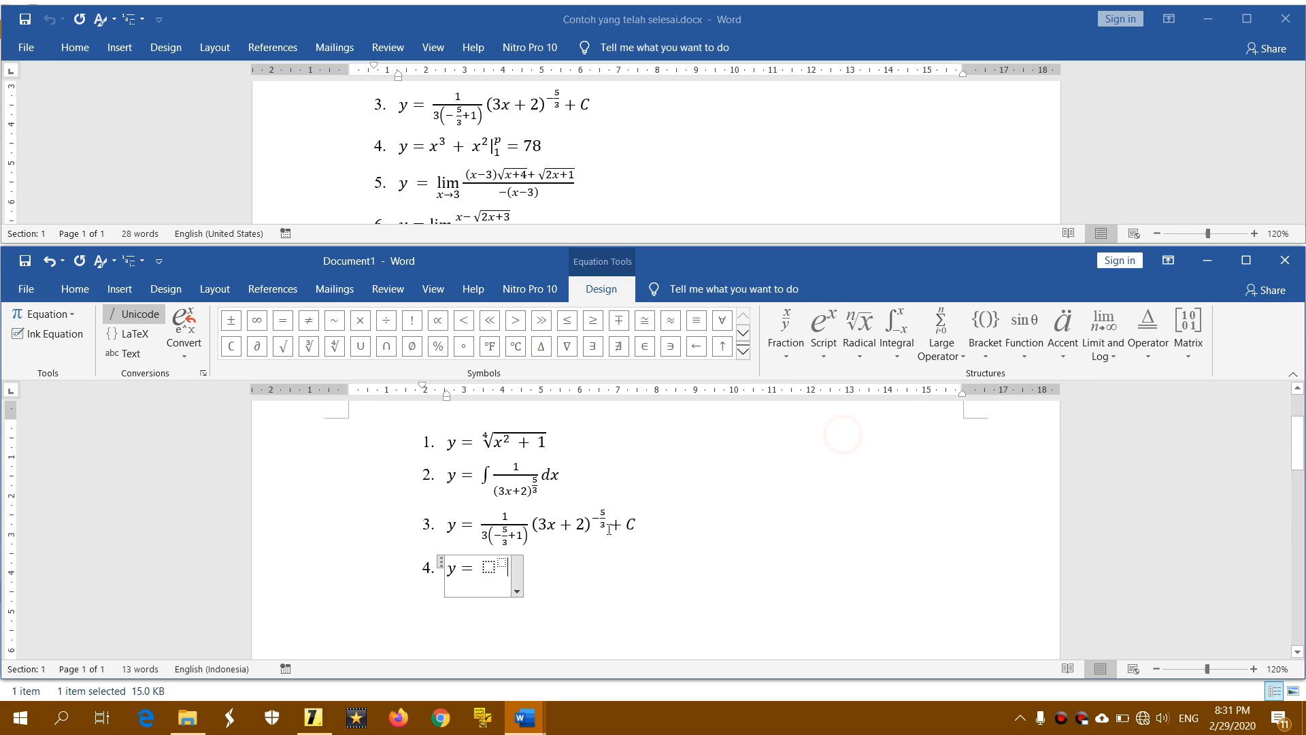
{"action": "left_click", "coordinate": [488, 566]}
{"action": "type", "text": "x"}
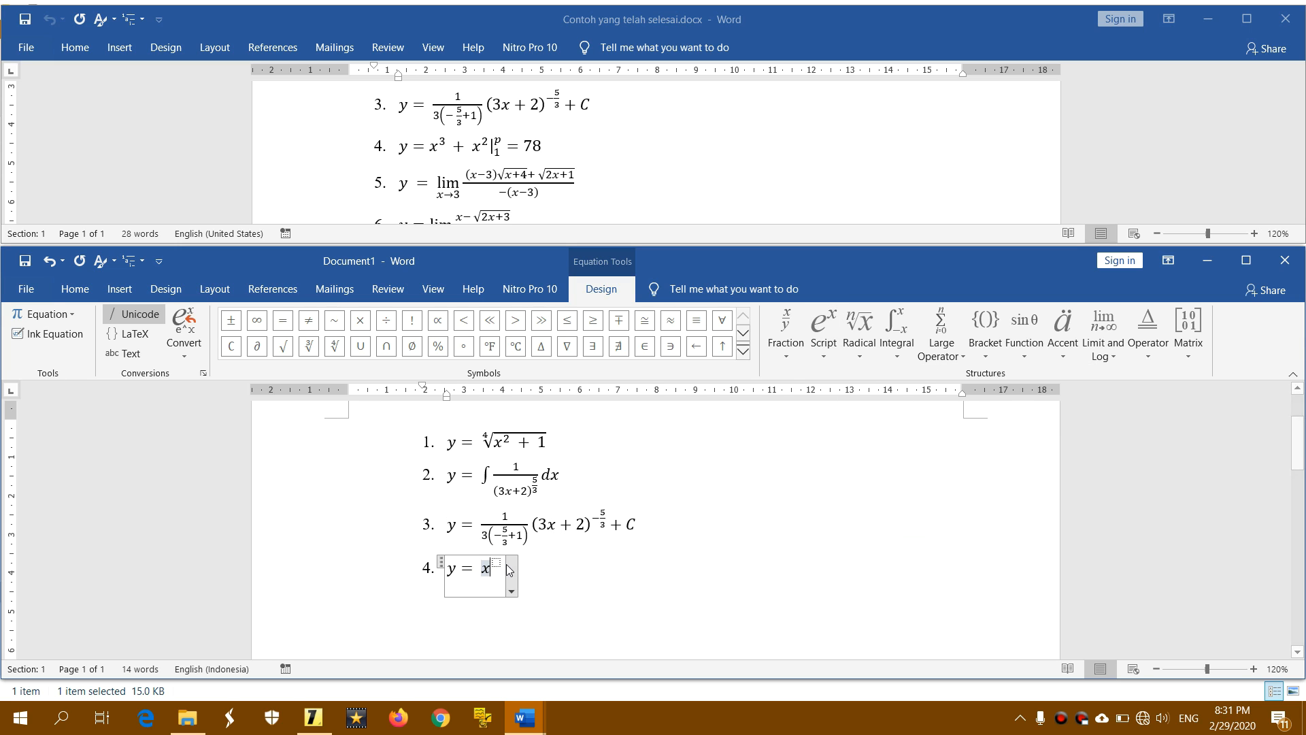
{"action": "left_click", "coordinate": [496, 562]}
{"action": "type", "text": "3"}
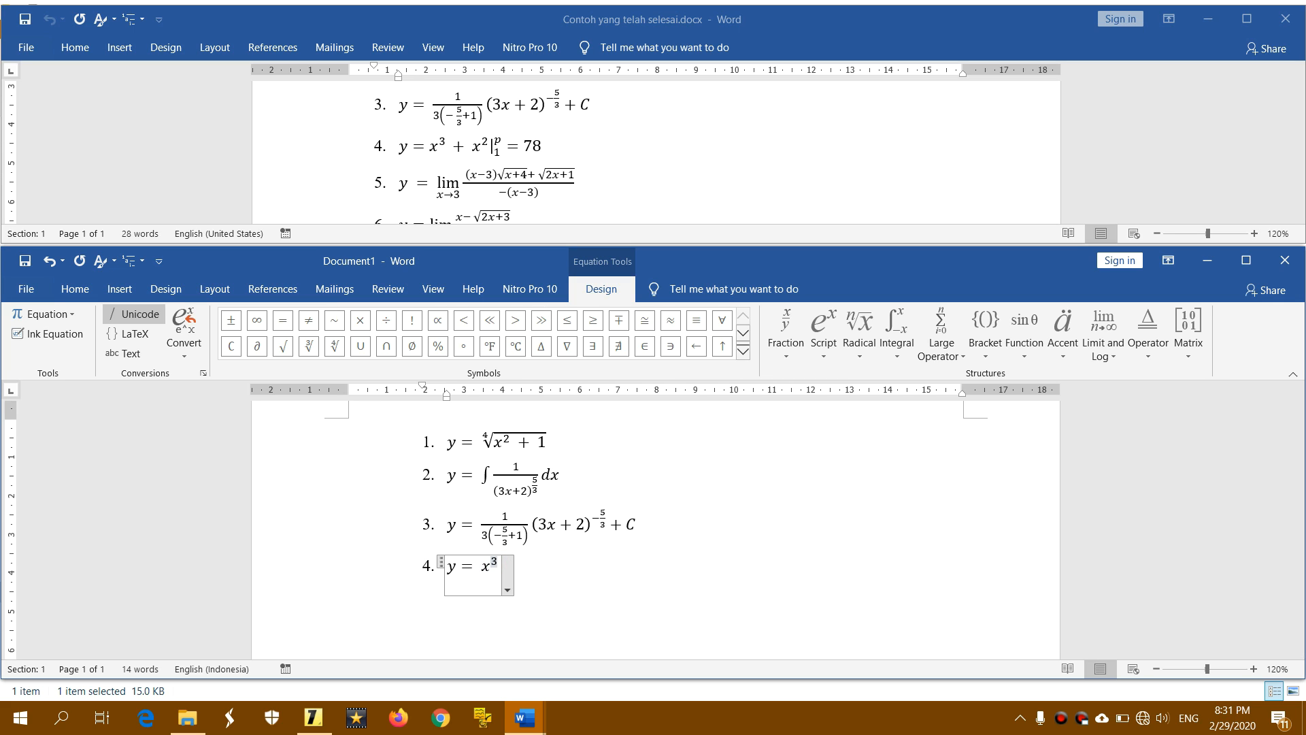
{"action": "left_click", "coordinate": [537, 564]}
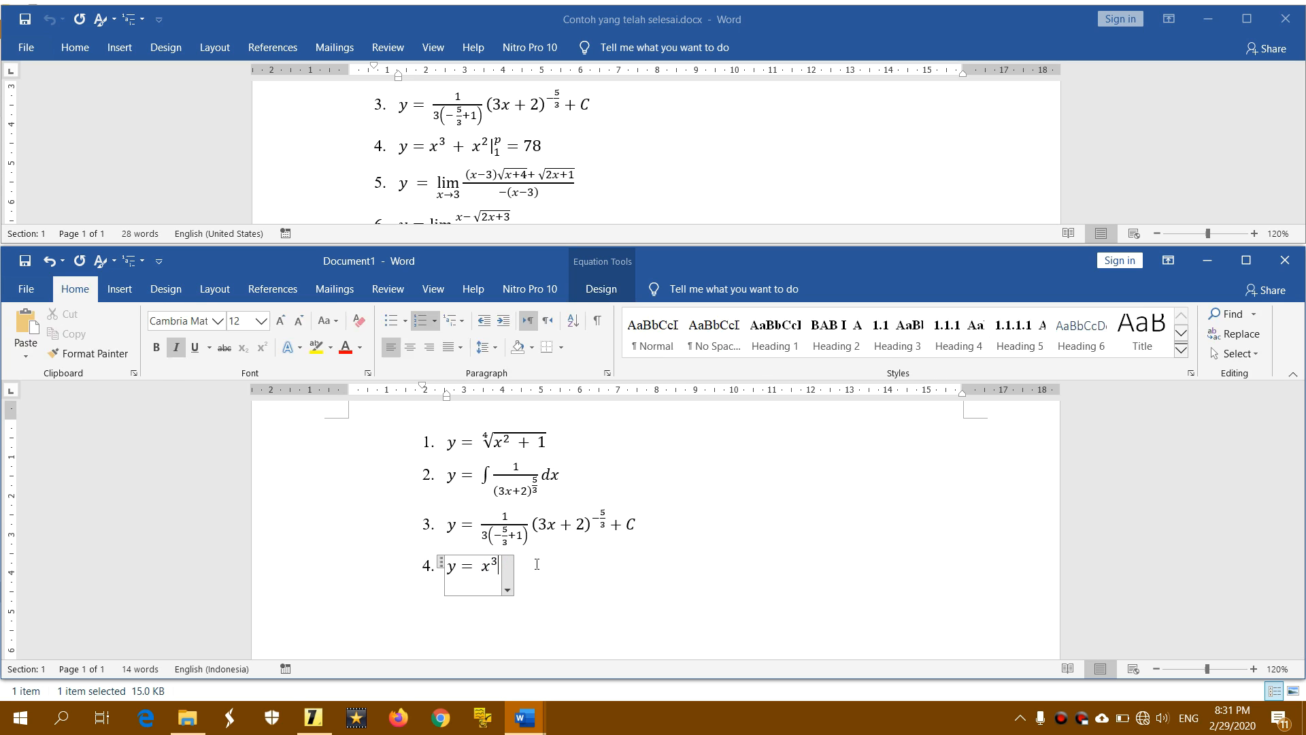
- Add + after x³, followed by a superscript structure filled in as x with exponent 2
{"action": "type", "text": "+"}
{"action": "left_click", "coordinate": [602, 289]}
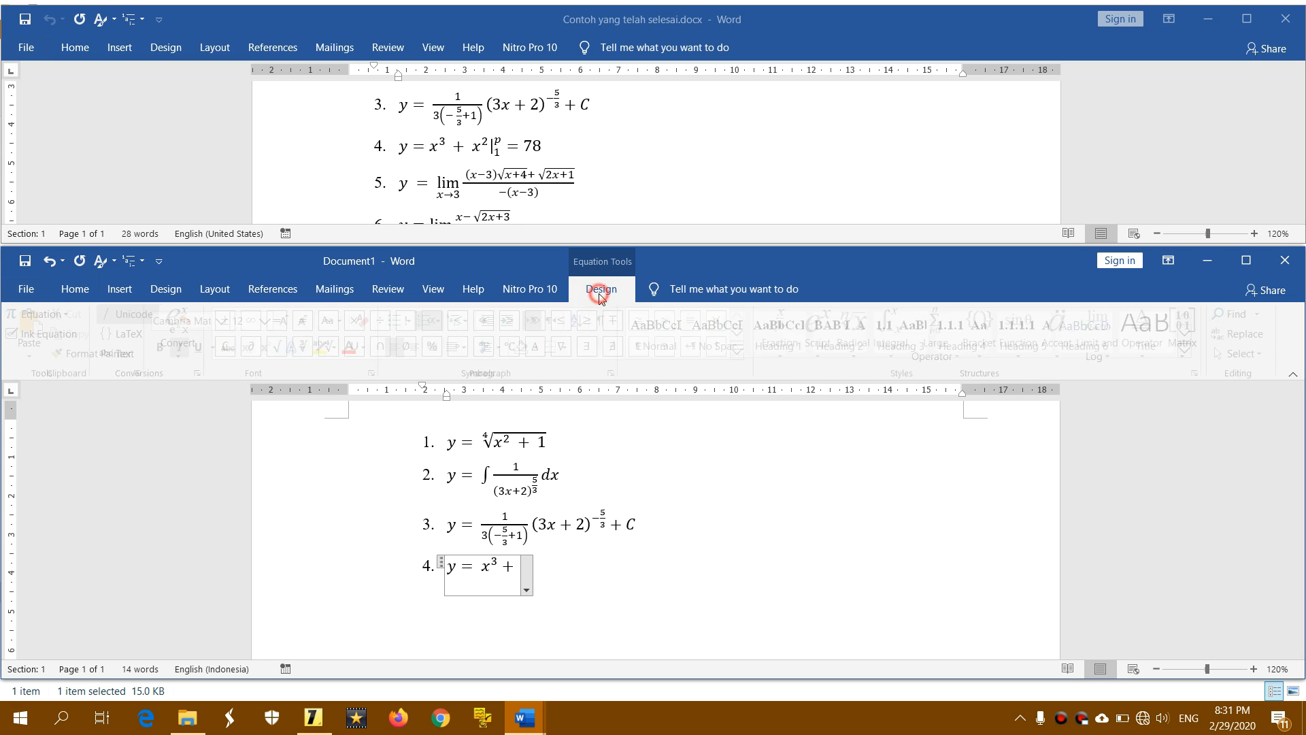
{"action": "left_click", "coordinate": [819, 349]}
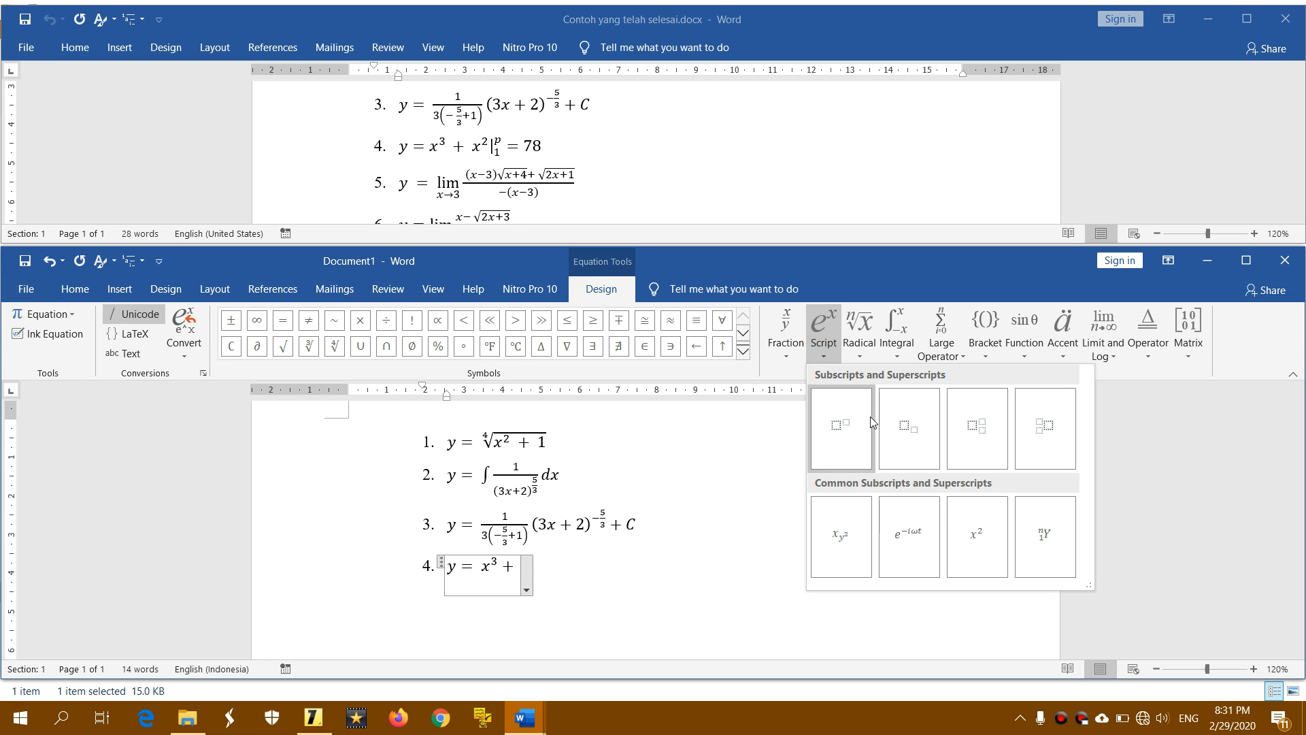
{"action": "left_click", "coordinate": [842, 425]}
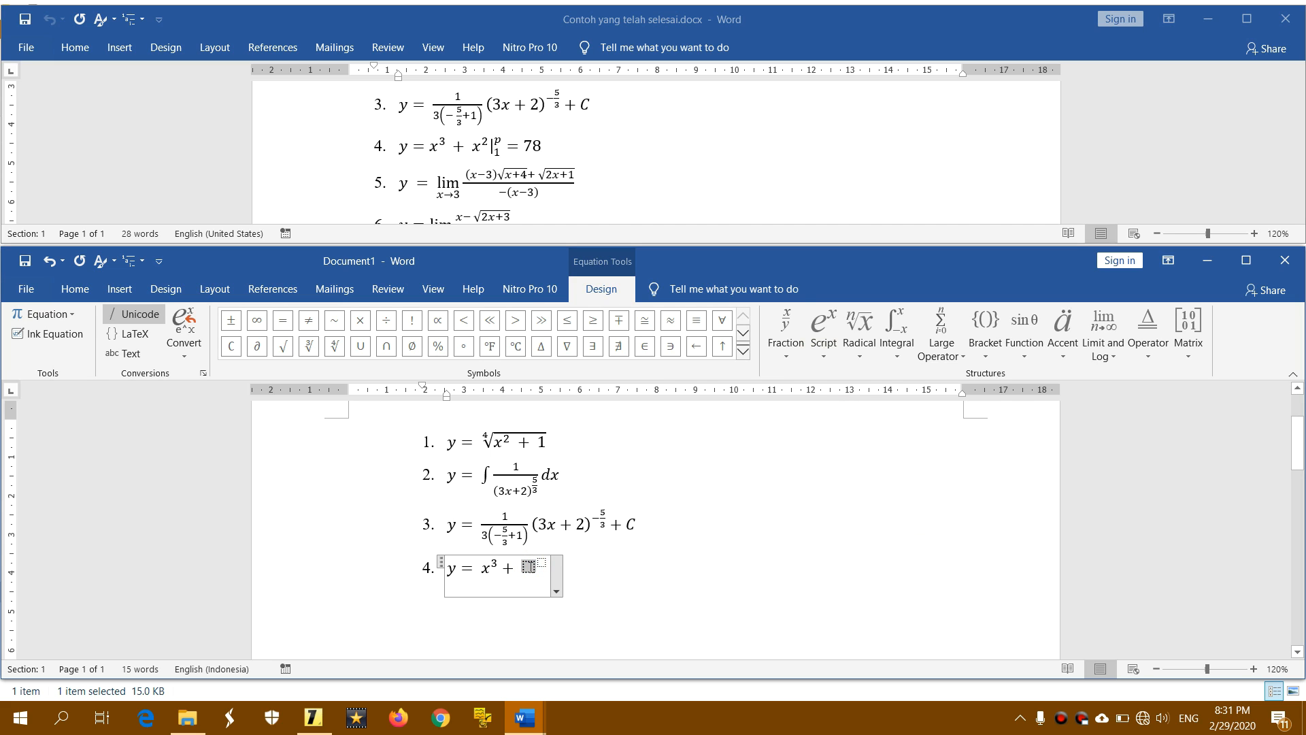
{"action": "type", "text": "x"}
{"action": "key", "text": "Right"}
{"action": "type", "text": "2"}
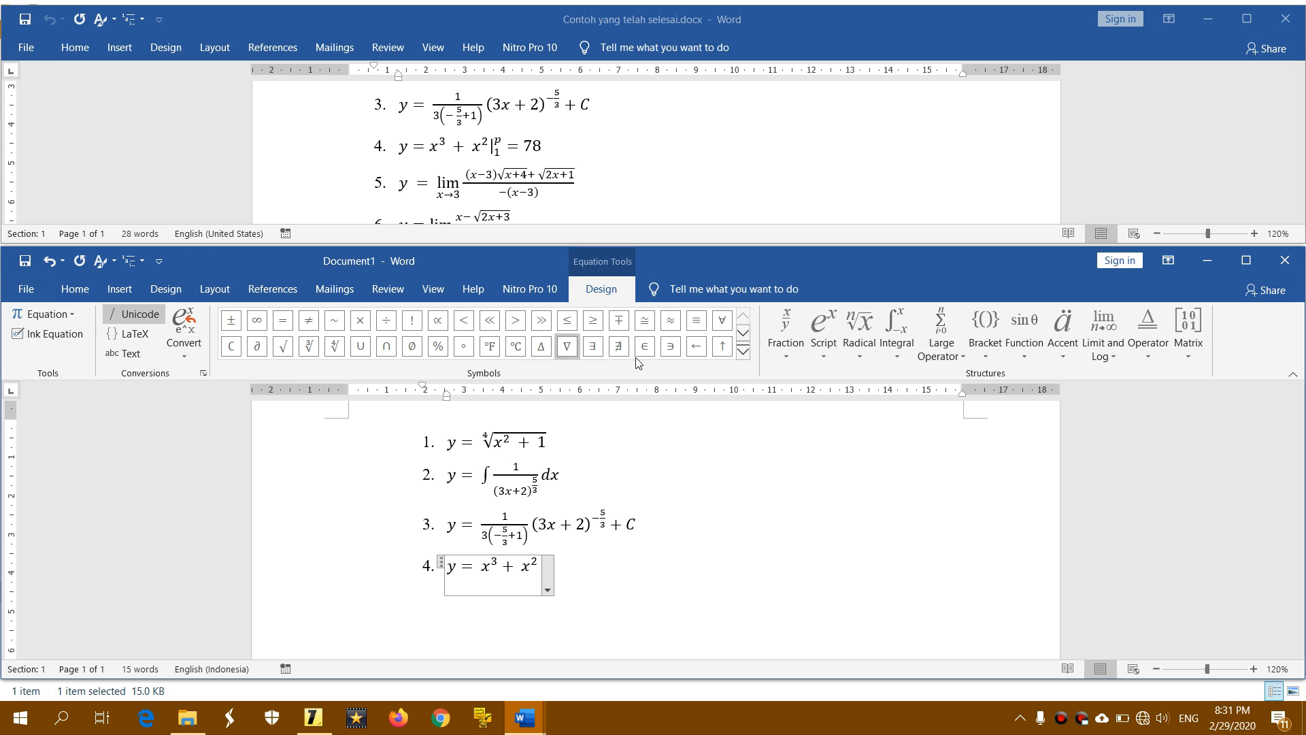
- Insert a single bracket with a closing vertical bar after x² and move x² into its placeholder
{"action": "left_click", "coordinate": [990, 355]}
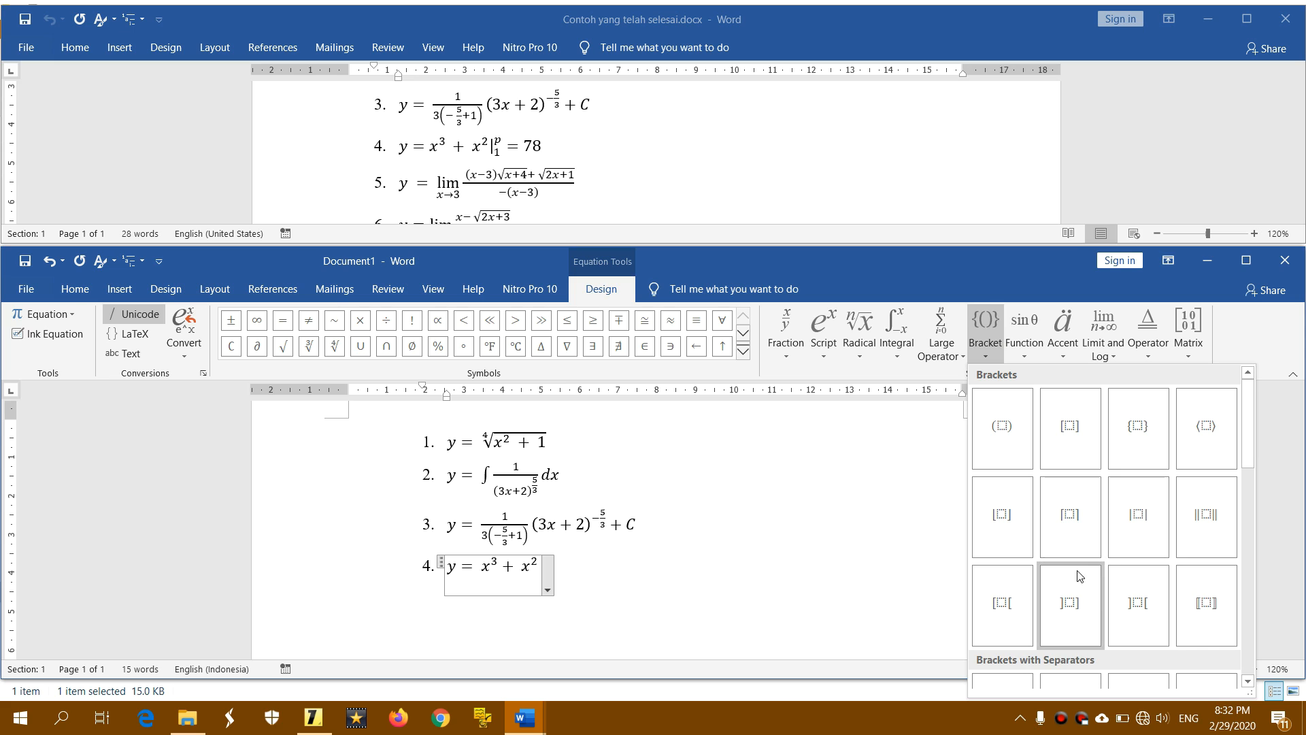
{"action": "scroll", "coordinate": [1249, 463], "scroll_direction": "down", "scroll_amount": 3}
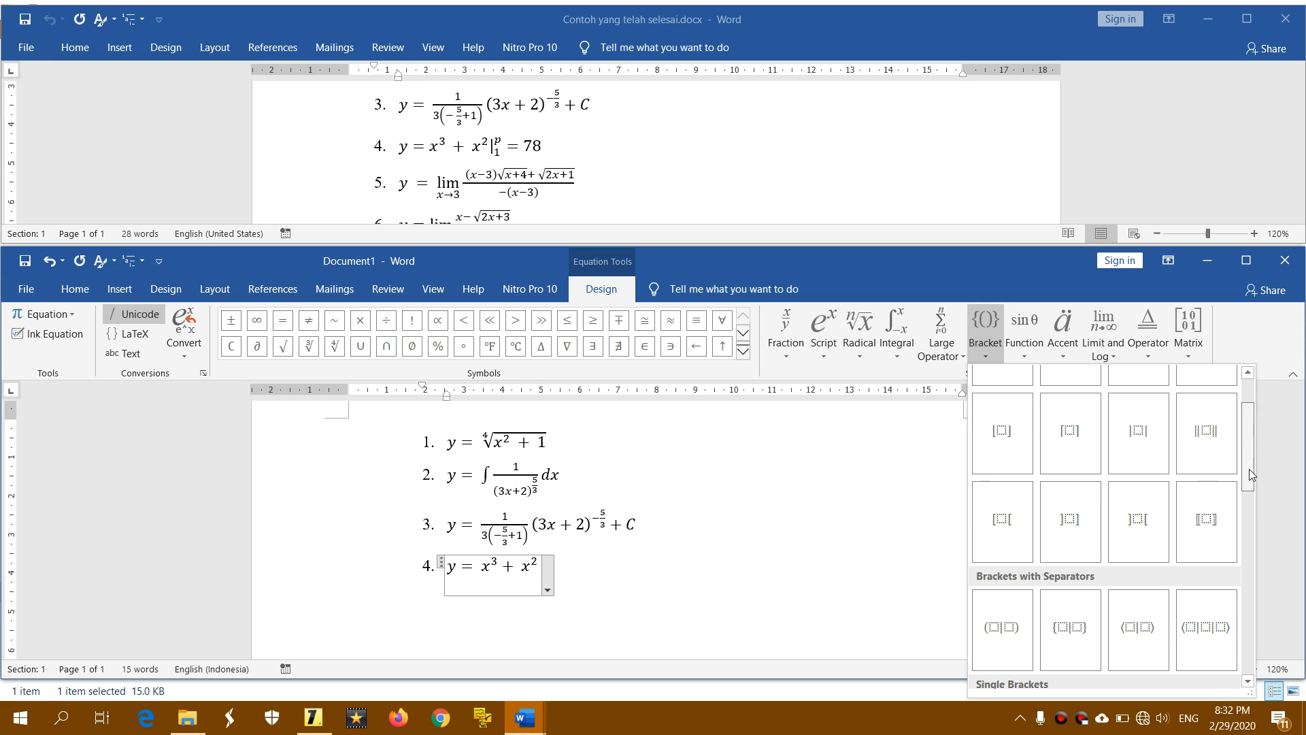
{"action": "left_click_drag", "start_coordinate": [1250, 499], "coordinate": [1252, 600]}
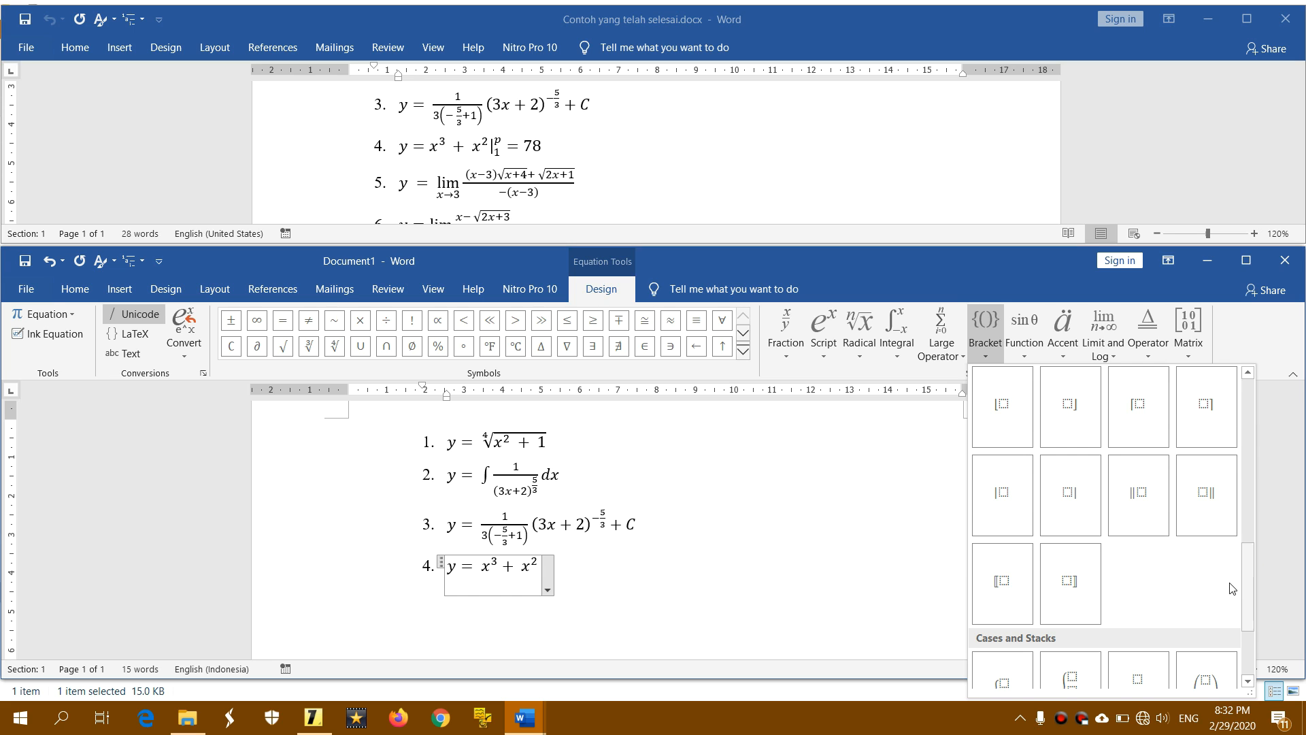
{"action": "left_click", "coordinate": [1070, 495]}
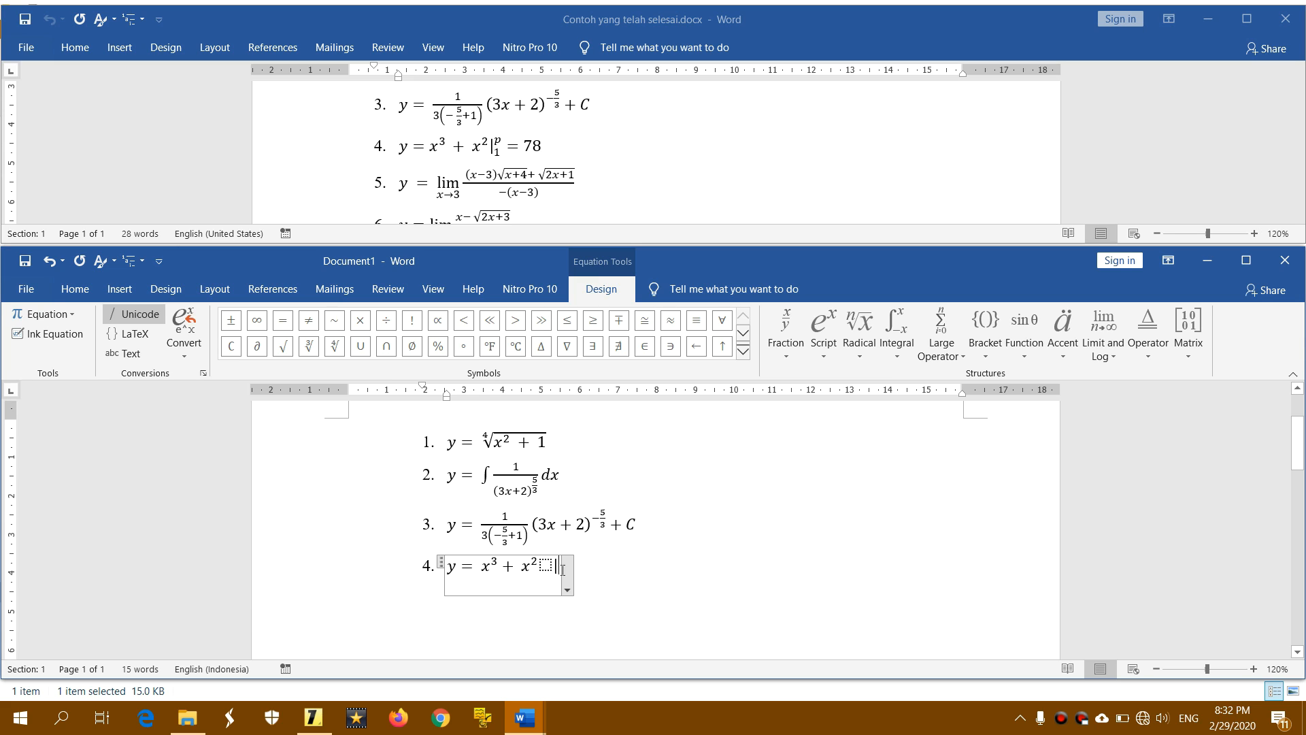
{"action": "double_click", "coordinate": [525, 564]}
{"action": "key", "text": "ctrl+c"}
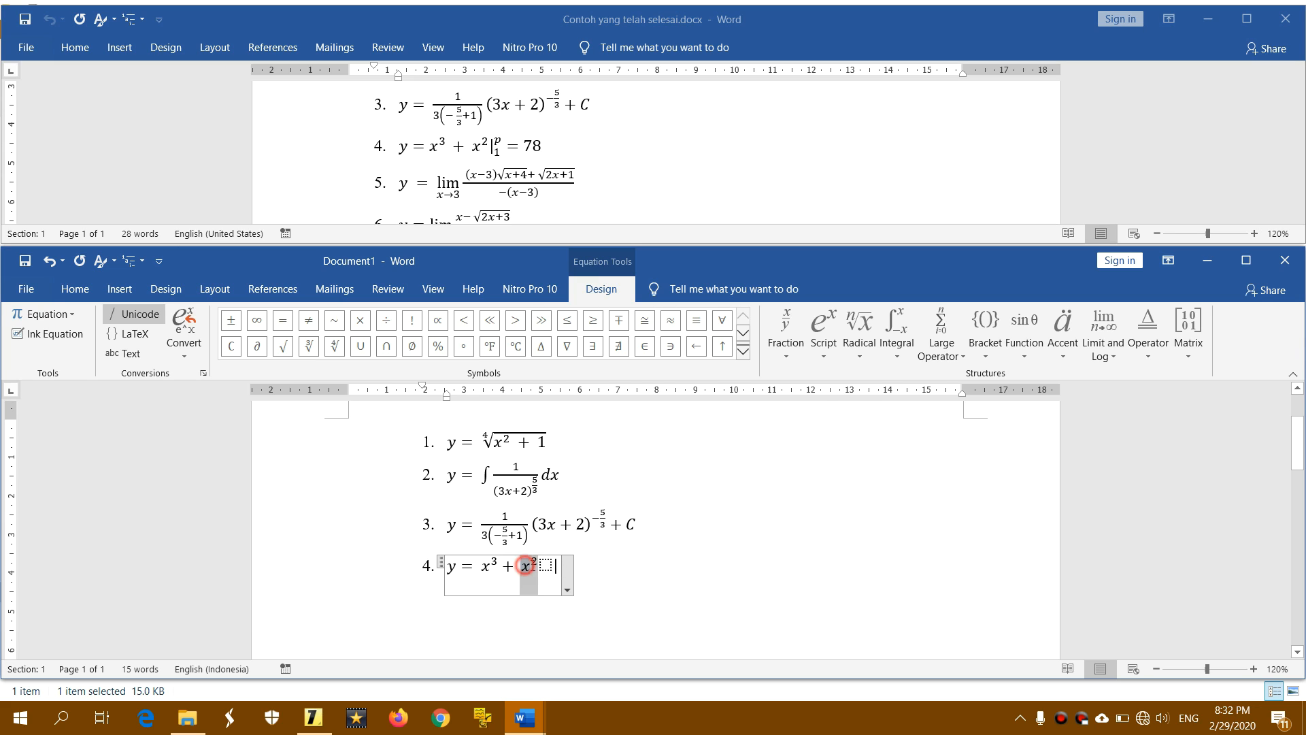
{"action": "key", "text": "BackSpace"}
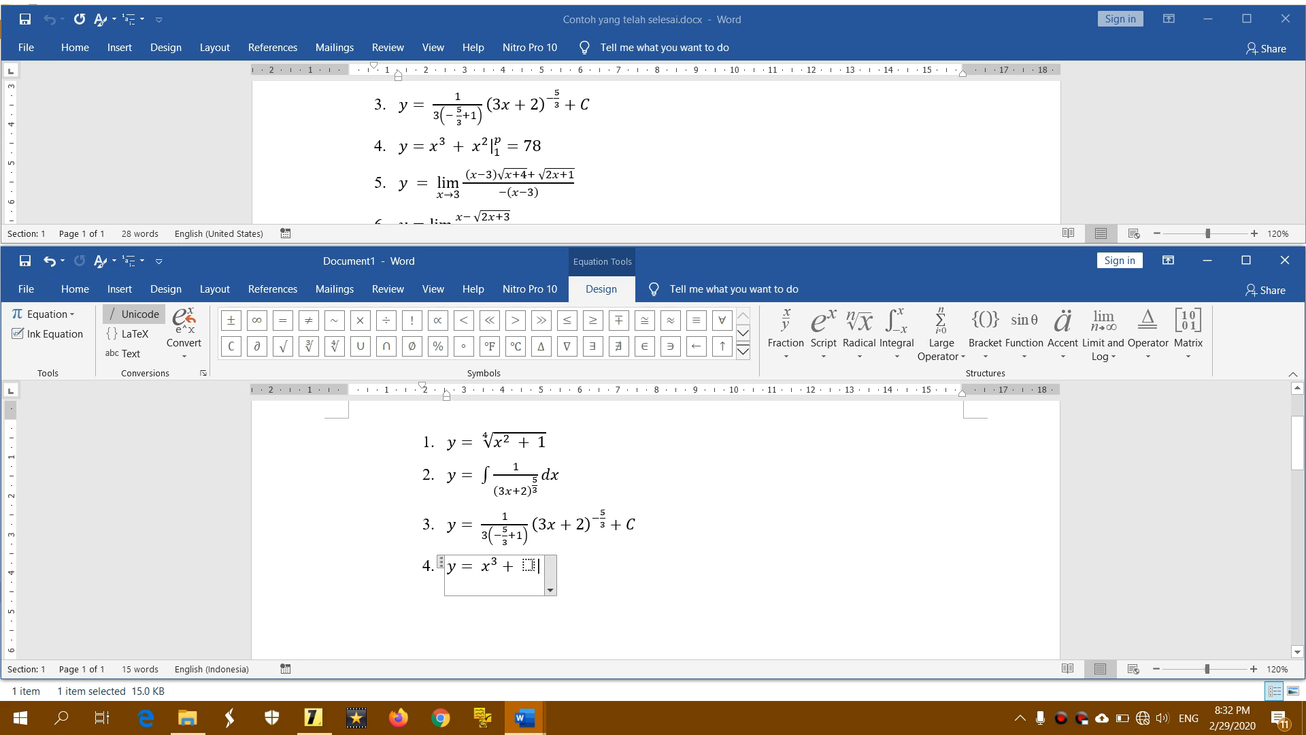
{"action": "key", "text": "ctrl+v"}
{"action": "left_click", "coordinate": [545, 566]}
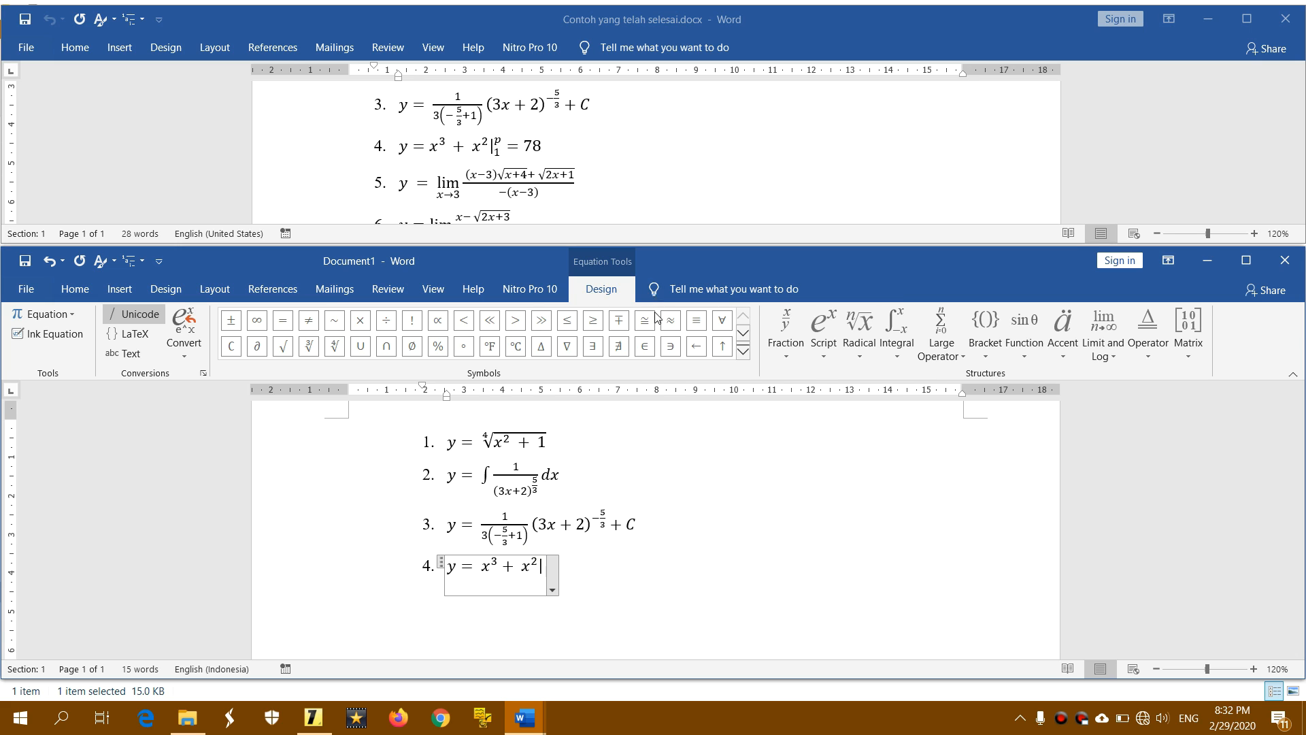
- Insert a combined subscript-superscript structure behind the vertical bar and move x²| into its base placeholder
{"action": "left_click", "coordinate": [824, 355]}
{"action": "left_click", "coordinate": [982, 425]}
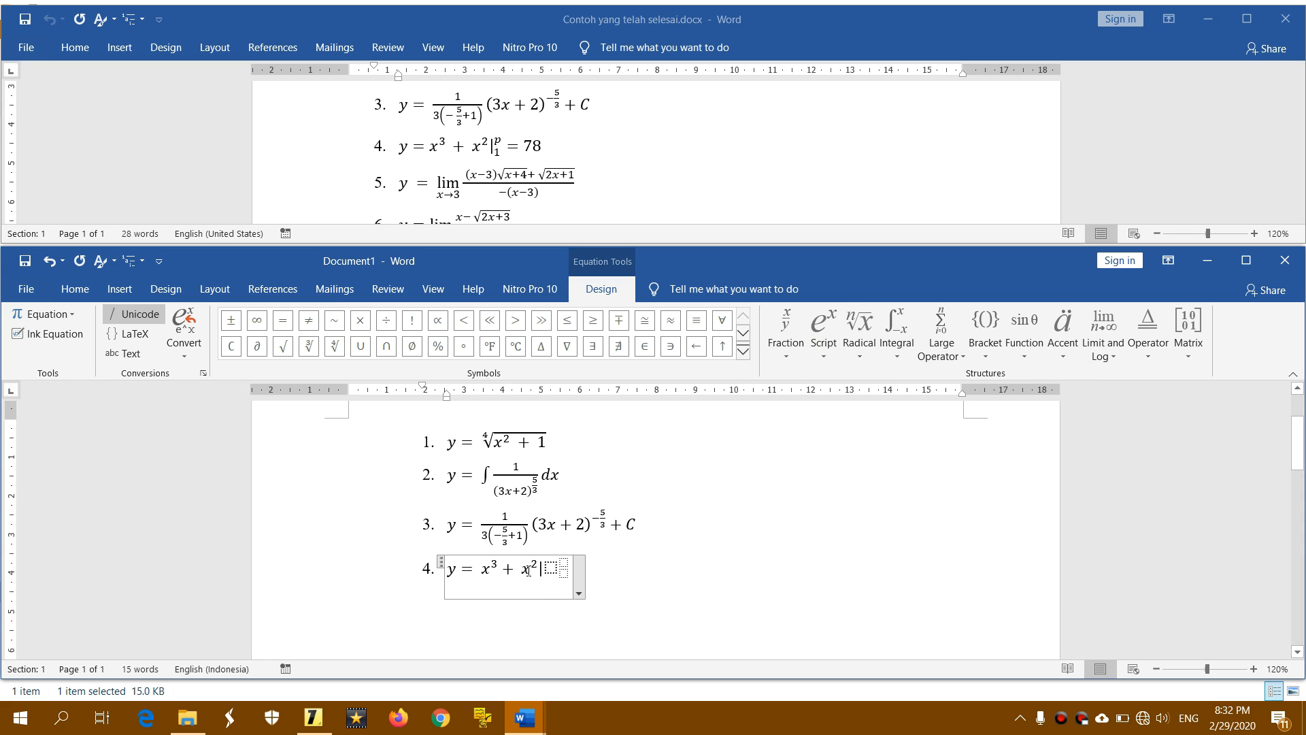
{"action": "left_click_drag", "start_coordinate": [523, 569], "coordinate": [537, 571]}
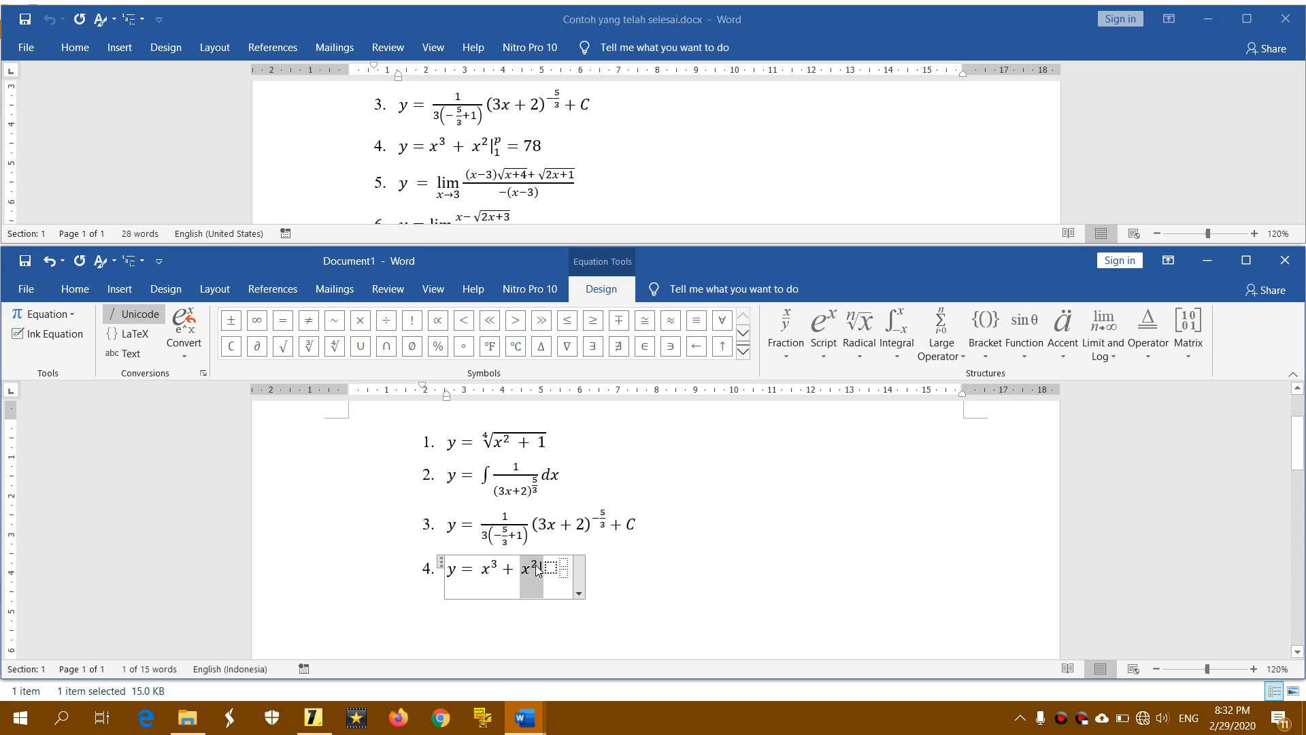
{"action": "key", "text": "ctrl+x"}
{"action": "left_click", "coordinate": [529, 569]}
{"action": "key", "text": "ctrl+v"}
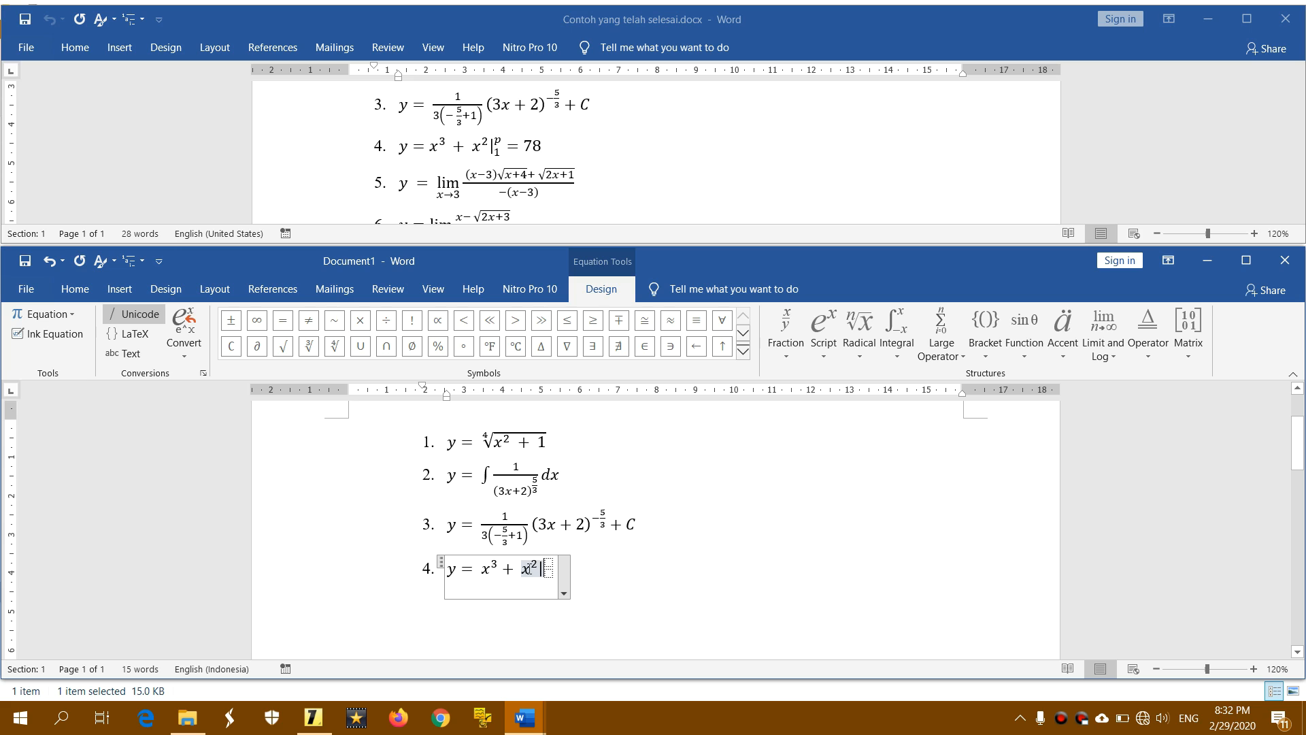
- Enter p as the superscript and 1 as the subscript behind the vertical bar in formula 4
{"action": "left_click", "coordinate": [549, 563]}
{"action": "type", "text": "p"}
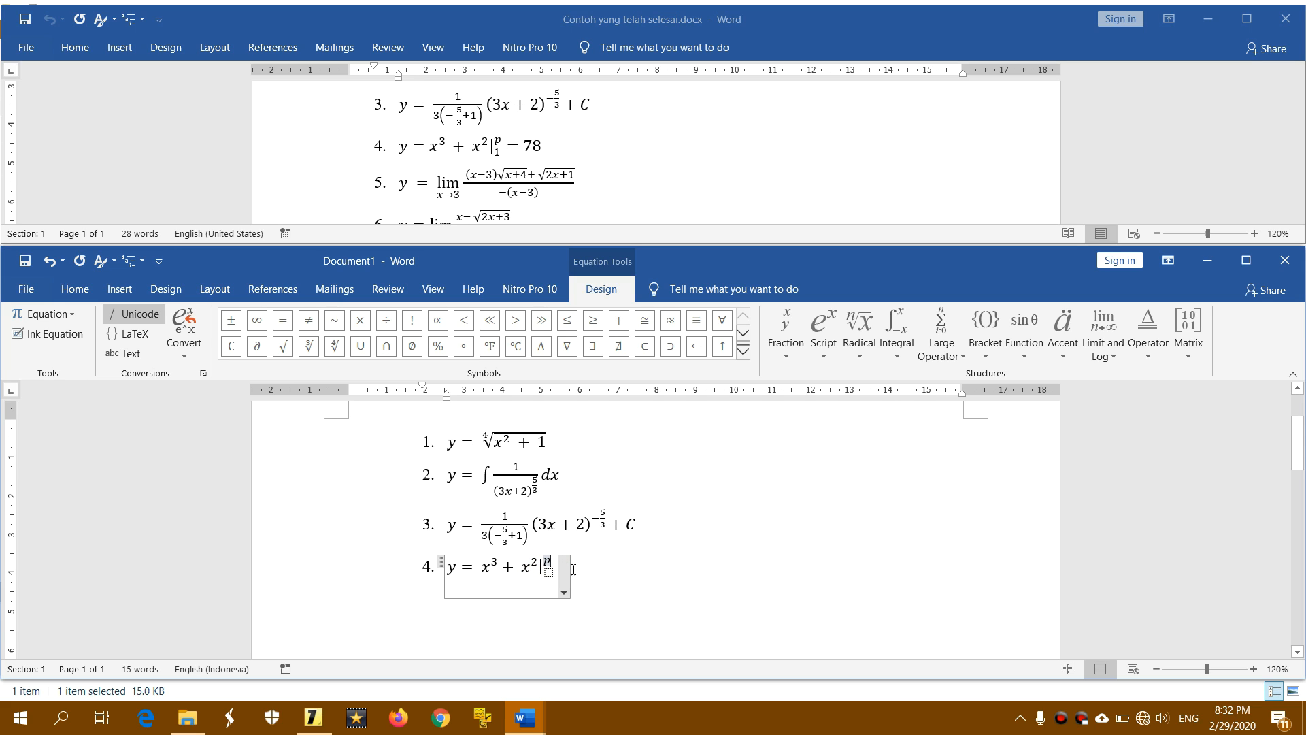
{"action": "left_click", "coordinate": [548, 572]}
{"action": "type", "text": "1"}
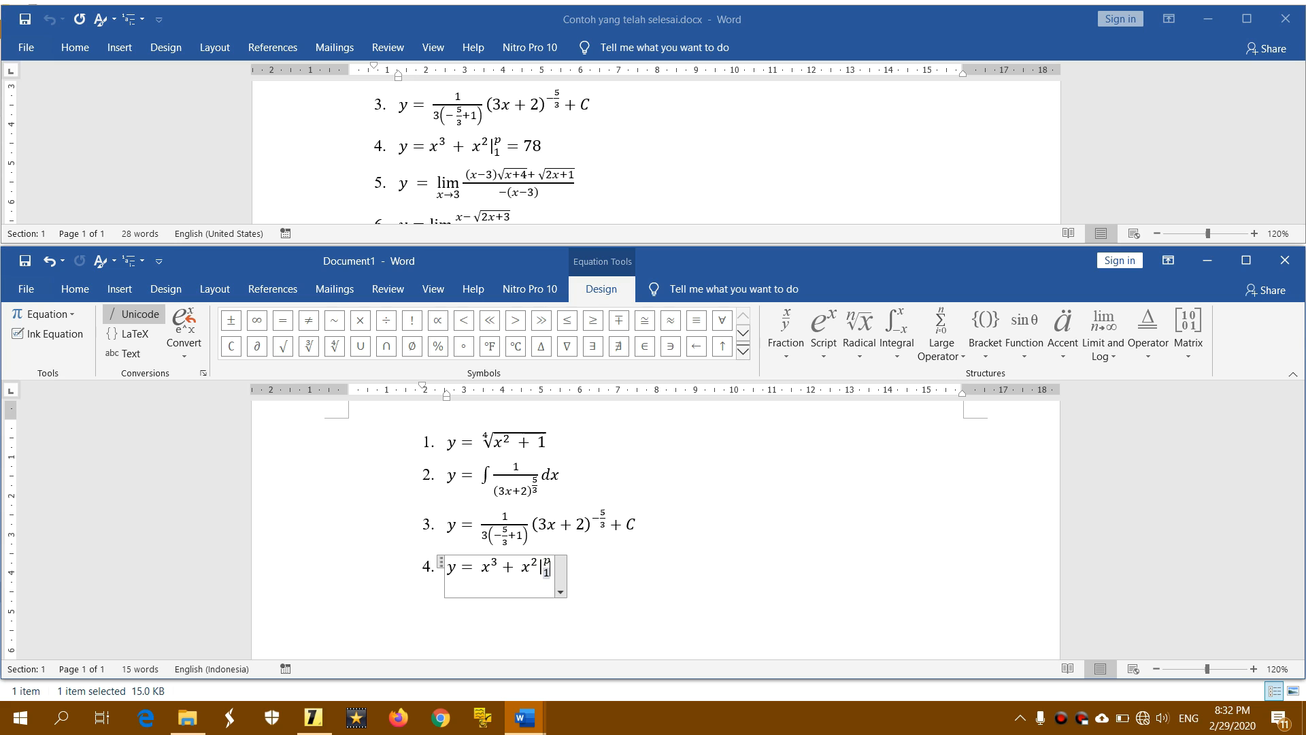
- Complete formula 4 with = 78 after the vertical bar's limits and start list item 5
{"action": "key", "text": "Right"}
{"action": "key", "text": "Right"}
{"action": "type", "text": "="}
{"action": "type", "text": " 78"}
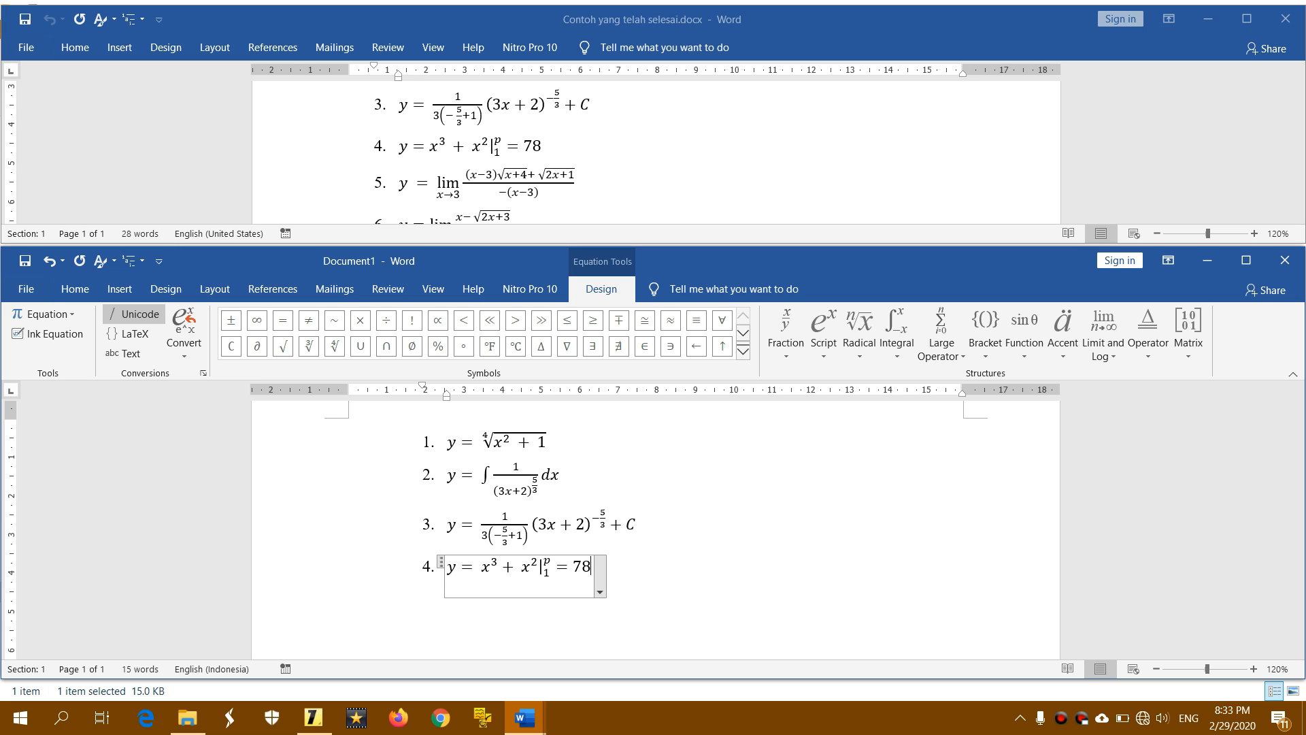
{"action": "key", "text": "Return"}
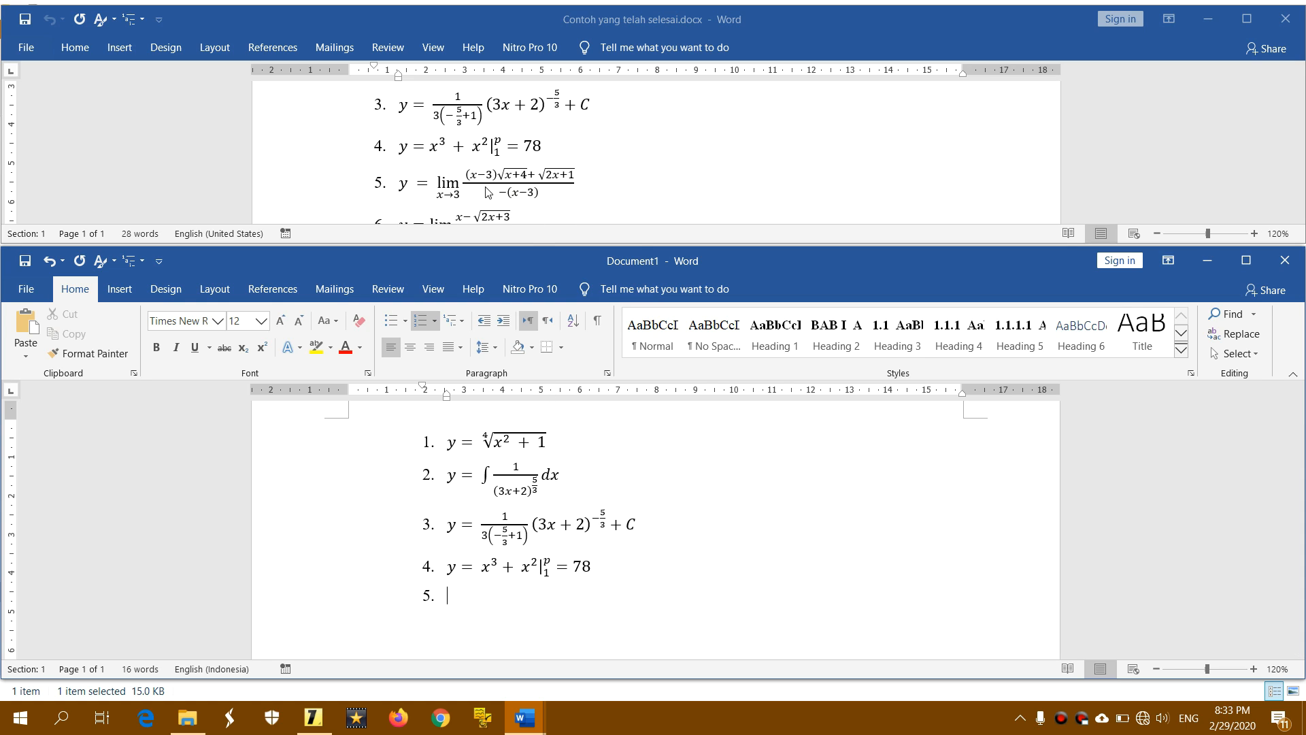
{"action": "left_click", "coordinate": [668, 204]}
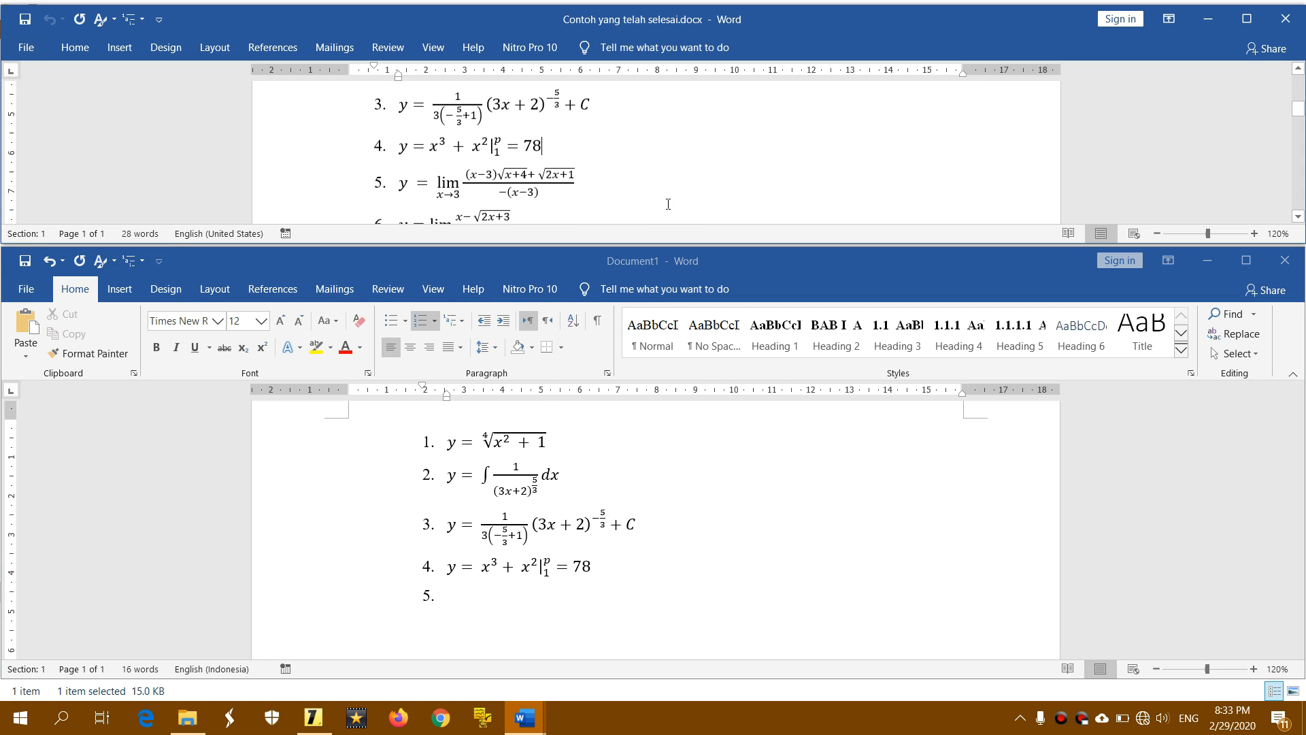
{"action": "scroll", "coordinate": [668, 204], "scroll_direction": "down", "scroll_amount": 1}
{"action": "left_click", "coordinate": [480, 603]}
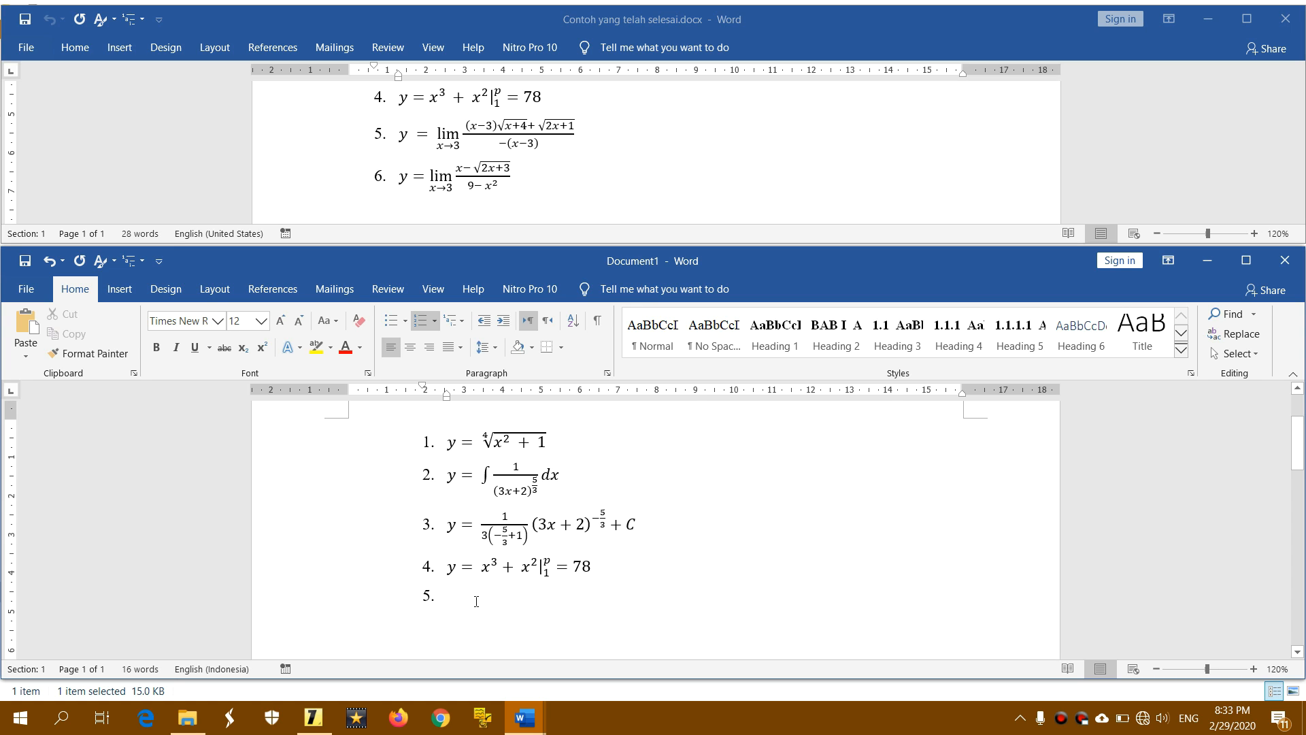
{"action": "key", "text": "alt+equal"}
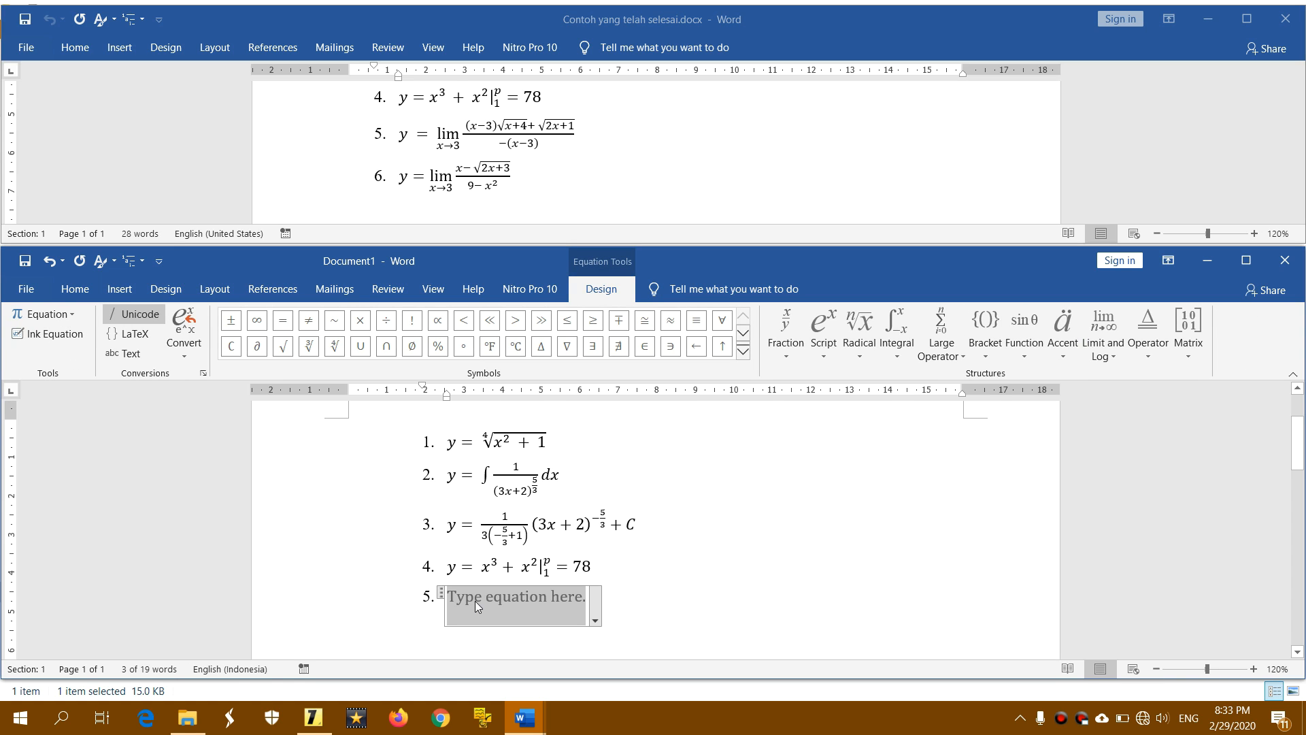
{"action": "type", "text": "y="}
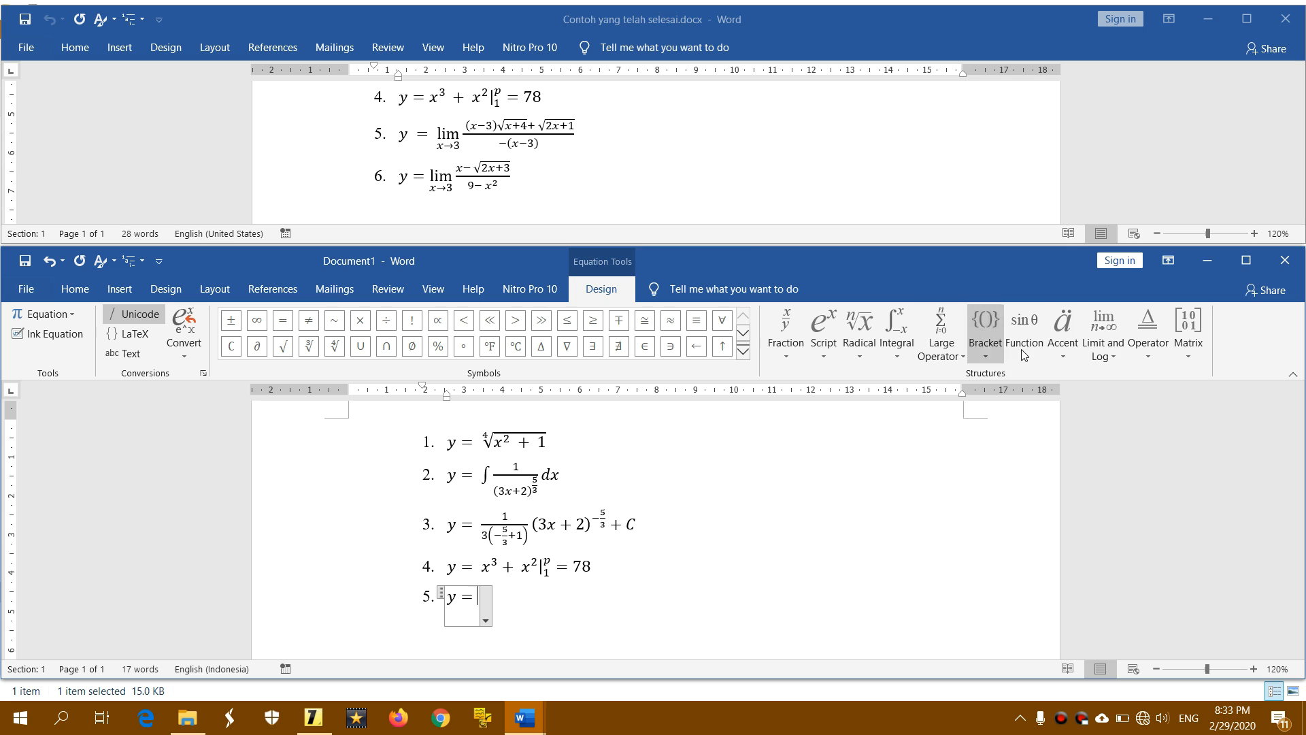
{"action": "left_click", "coordinate": [1114, 357]}
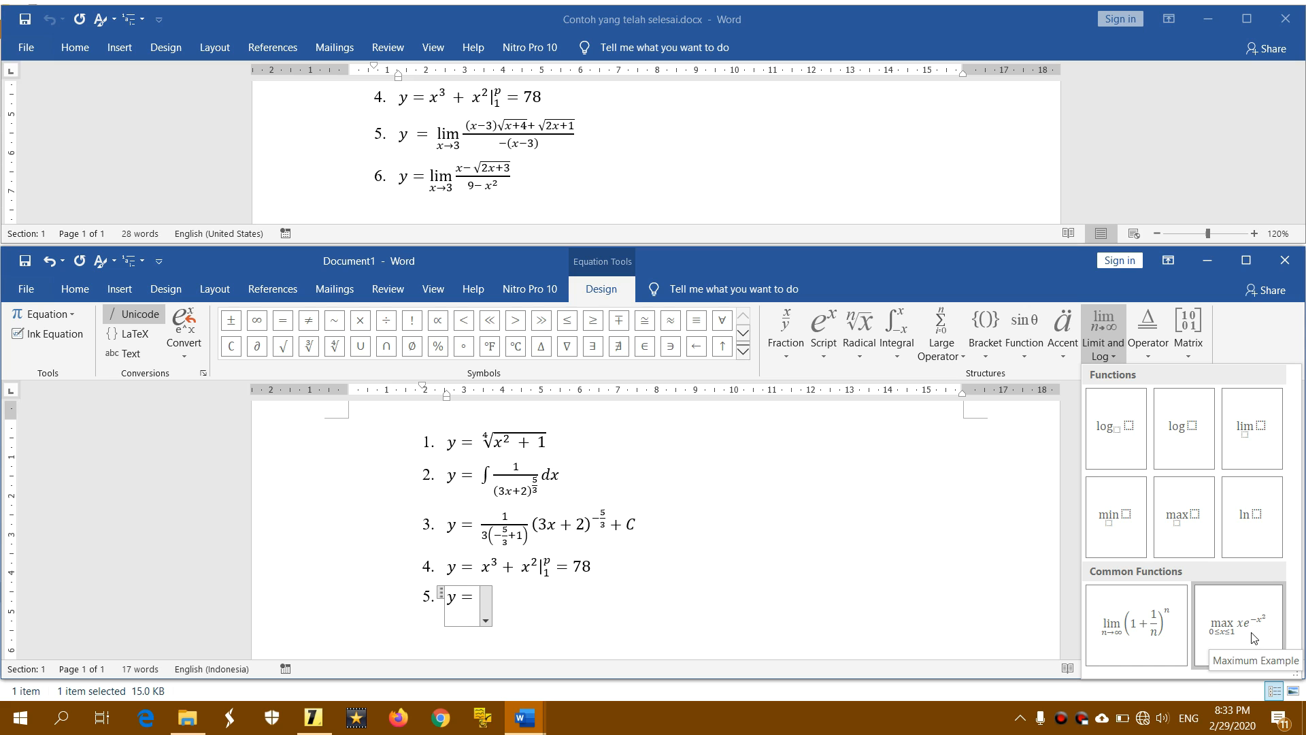
{"action": "left_click", "coordinate": [1260, 431]}
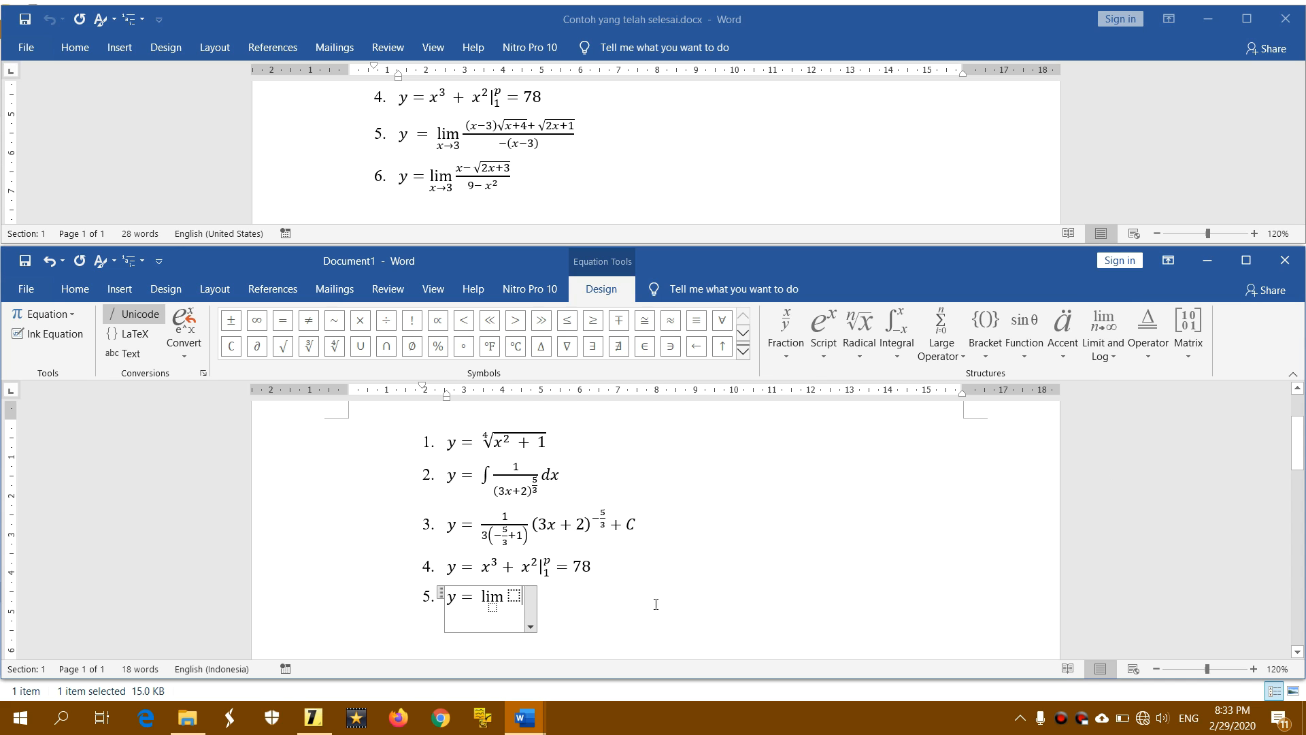
{"action": "left_click", "coordinate": [493, 608]}
{"action": "type", "text": "x"}
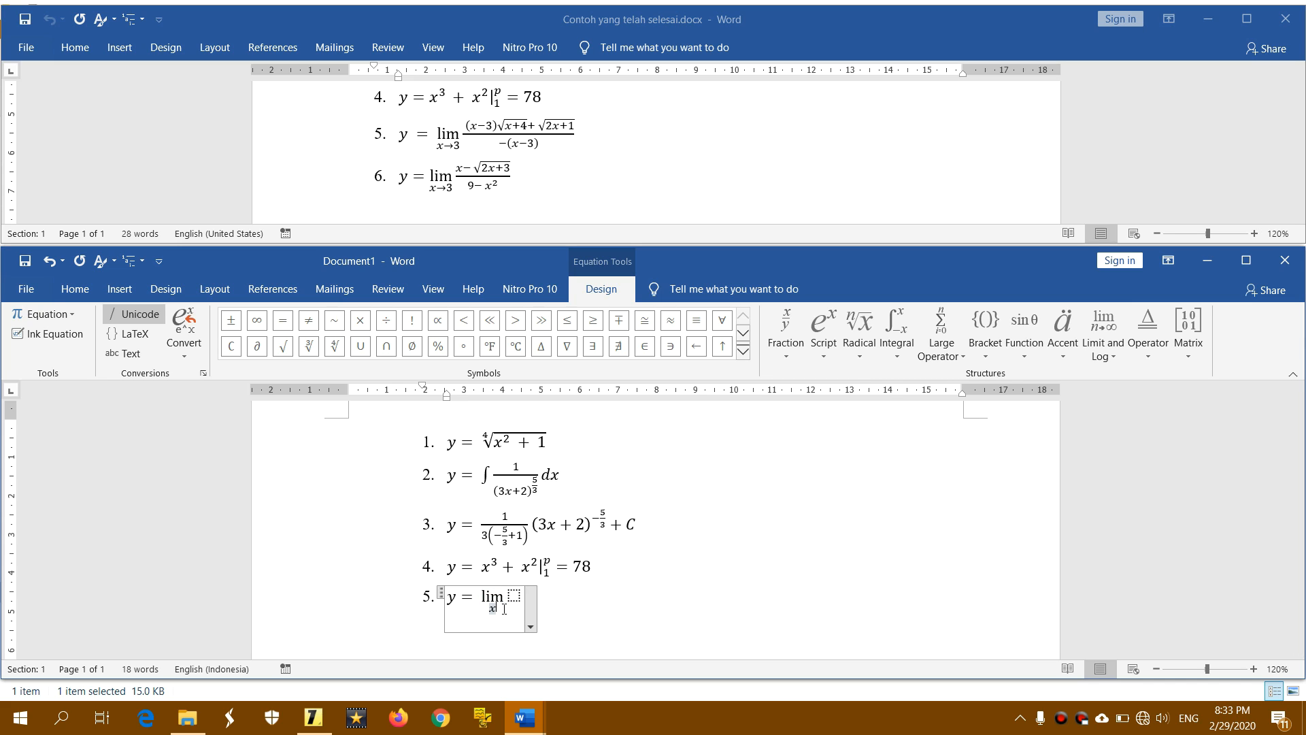
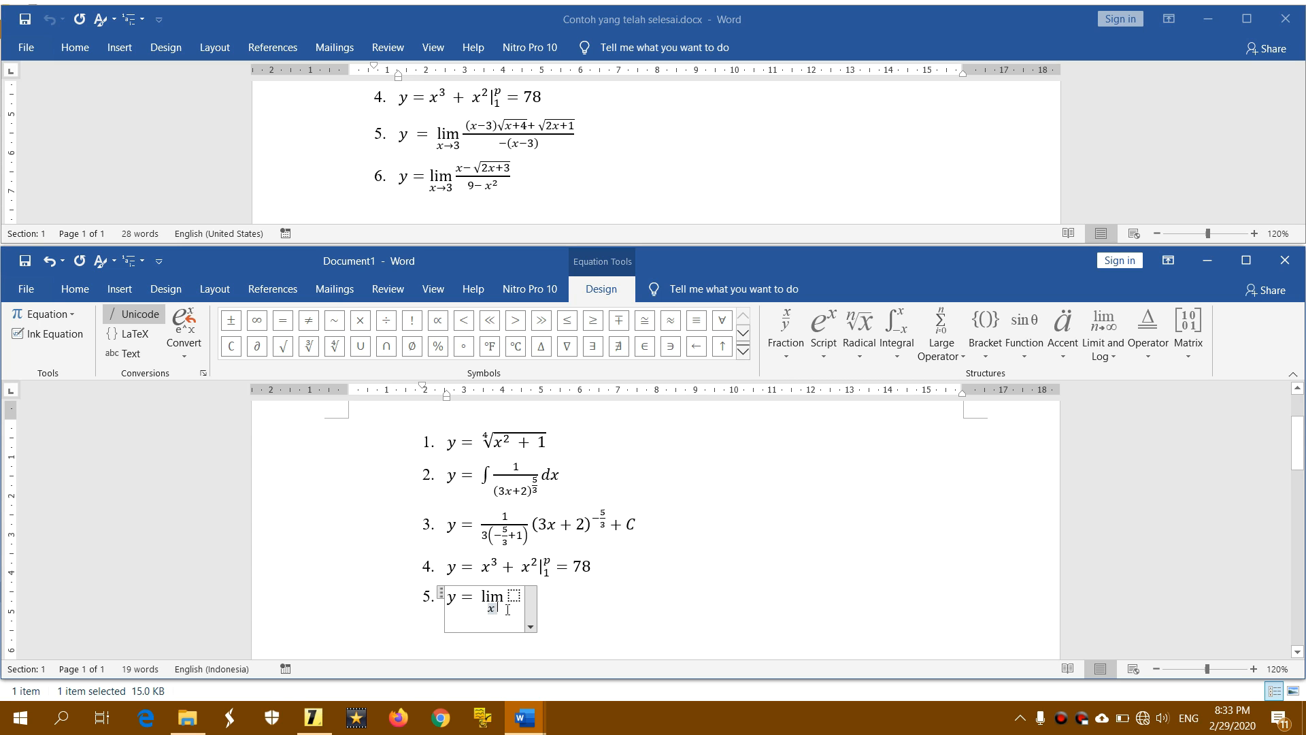
{"action": "left_click_drag", "start_coordinate": [517, 615], "coordinate": [447, 600]}
{"action": "key", "text": "Delete"}
{"action": "key", "text": "BackSpace"}
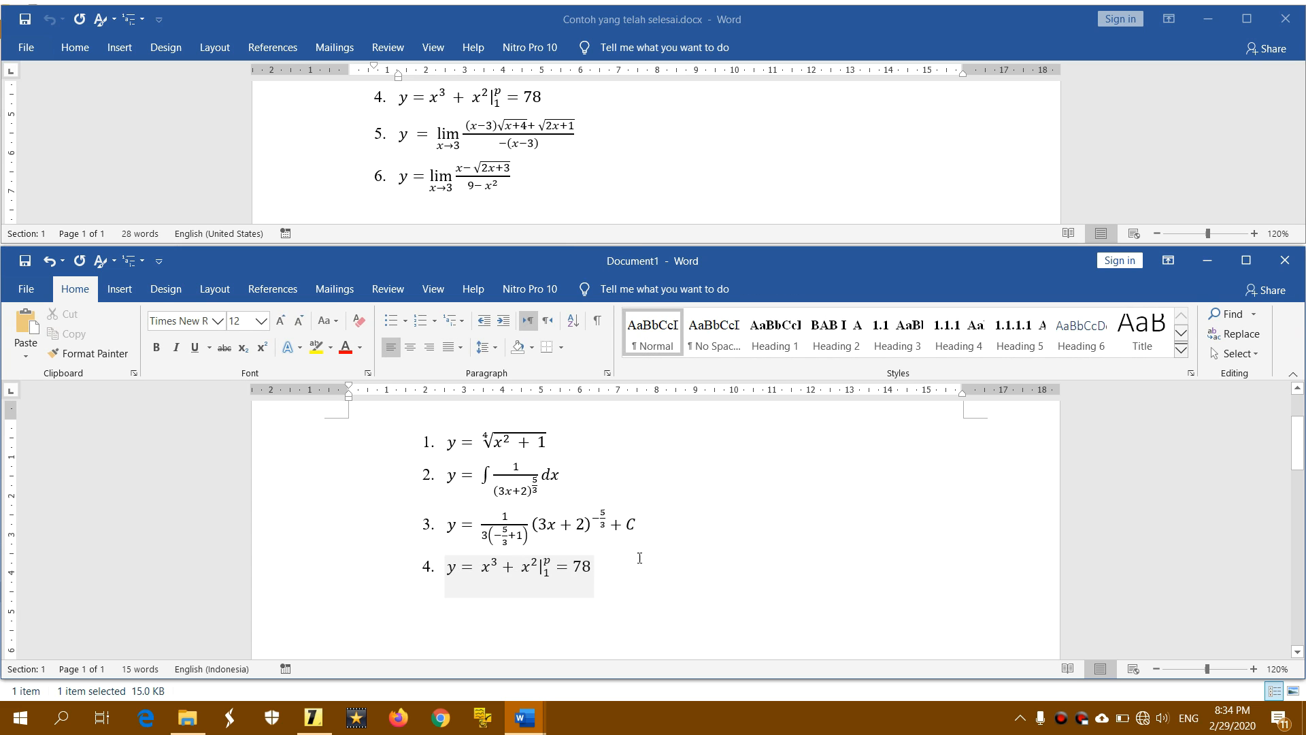
- Start list item 5 below formula 4 with a new equation containing the ready-made limit example lim n→∞ (1 + 1/n)^n
{"action": "left_click", "coordinate": [643, 562]}
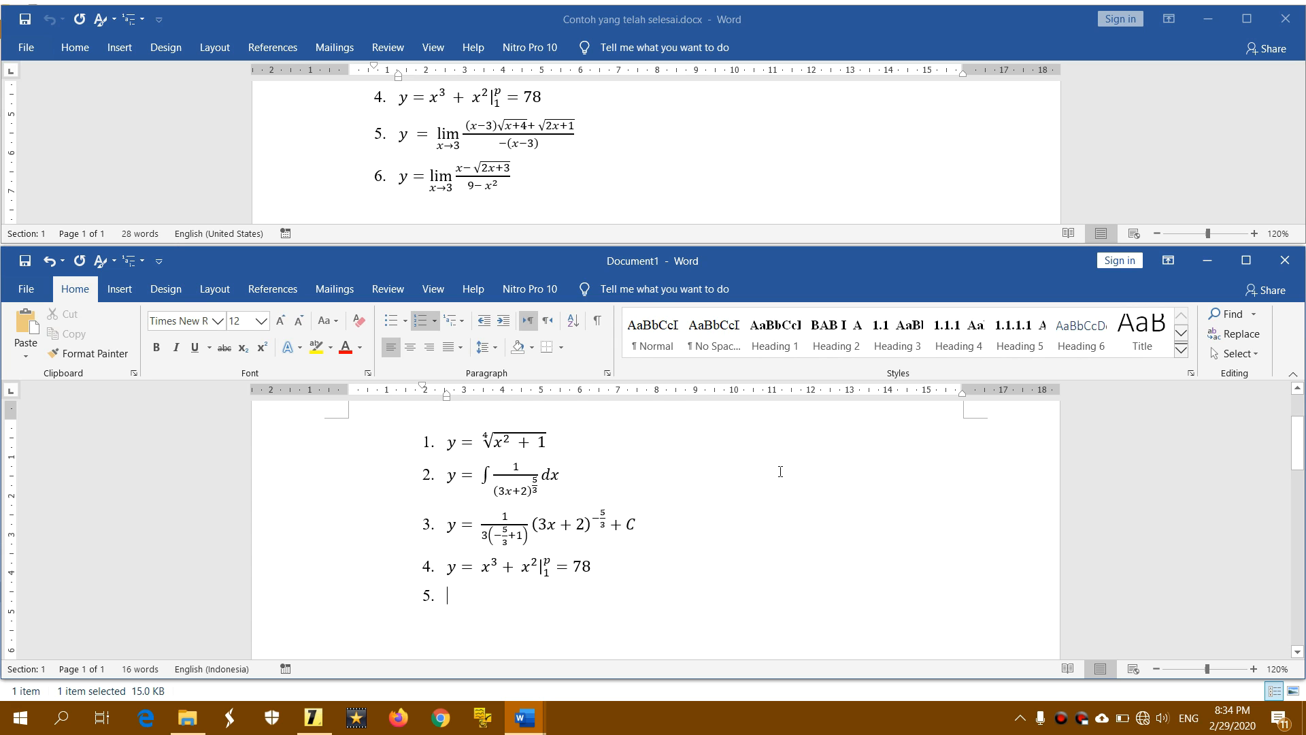
{"action": "key", "text": "alt+equal"}
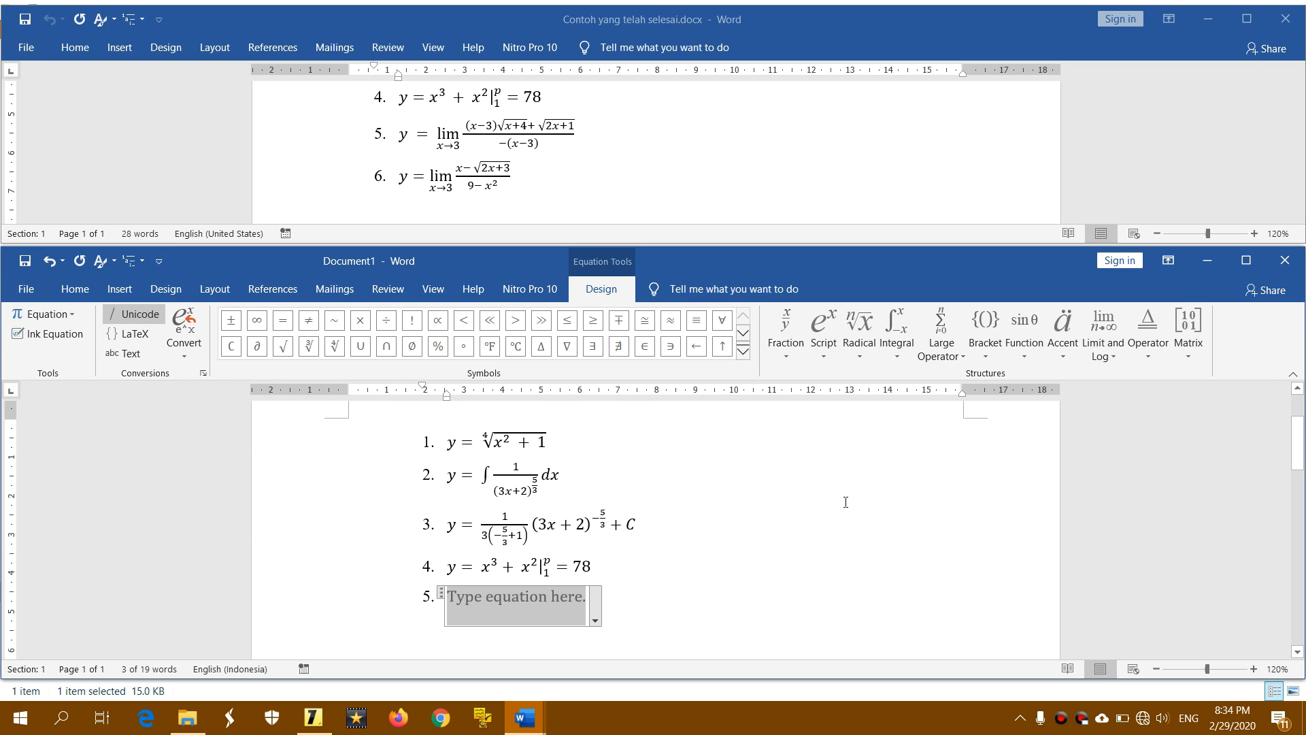
{"action": "left_click", "coordinate": [1115, 349]}
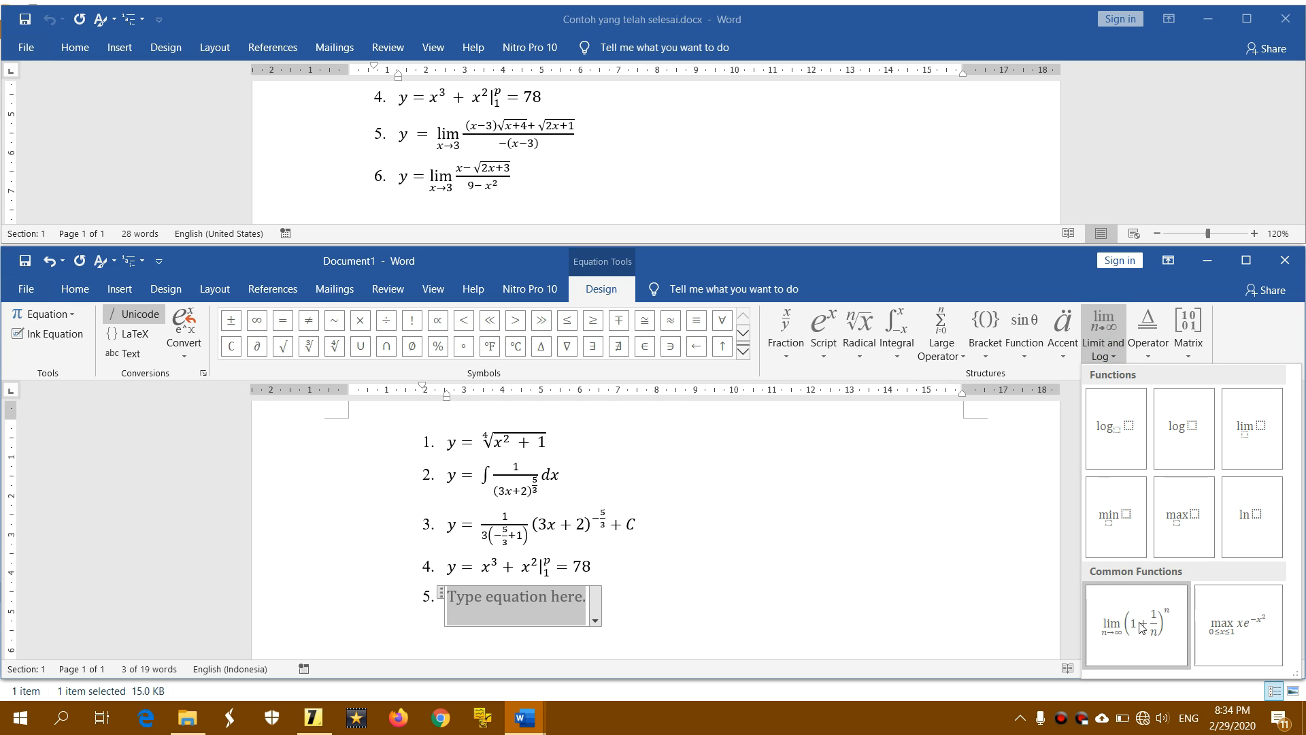
{"action": "left_click", "coordinate": [1123, 636]}
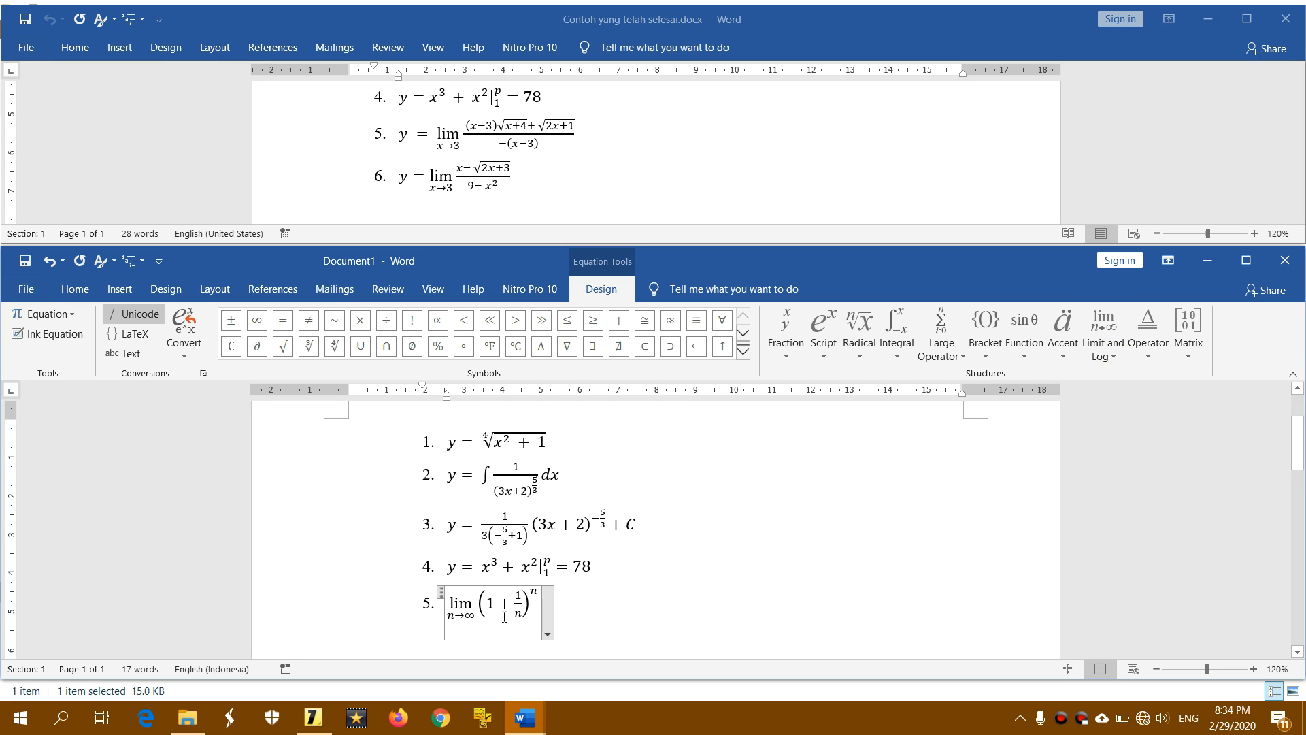
- Remove the (1 + 1/n)^n expression from the limit in formula 5 and change its lower condition to x→3
{"action": "left_click_drag", "start_coordinate": [456, 604], "coordinate": [536, 599]}
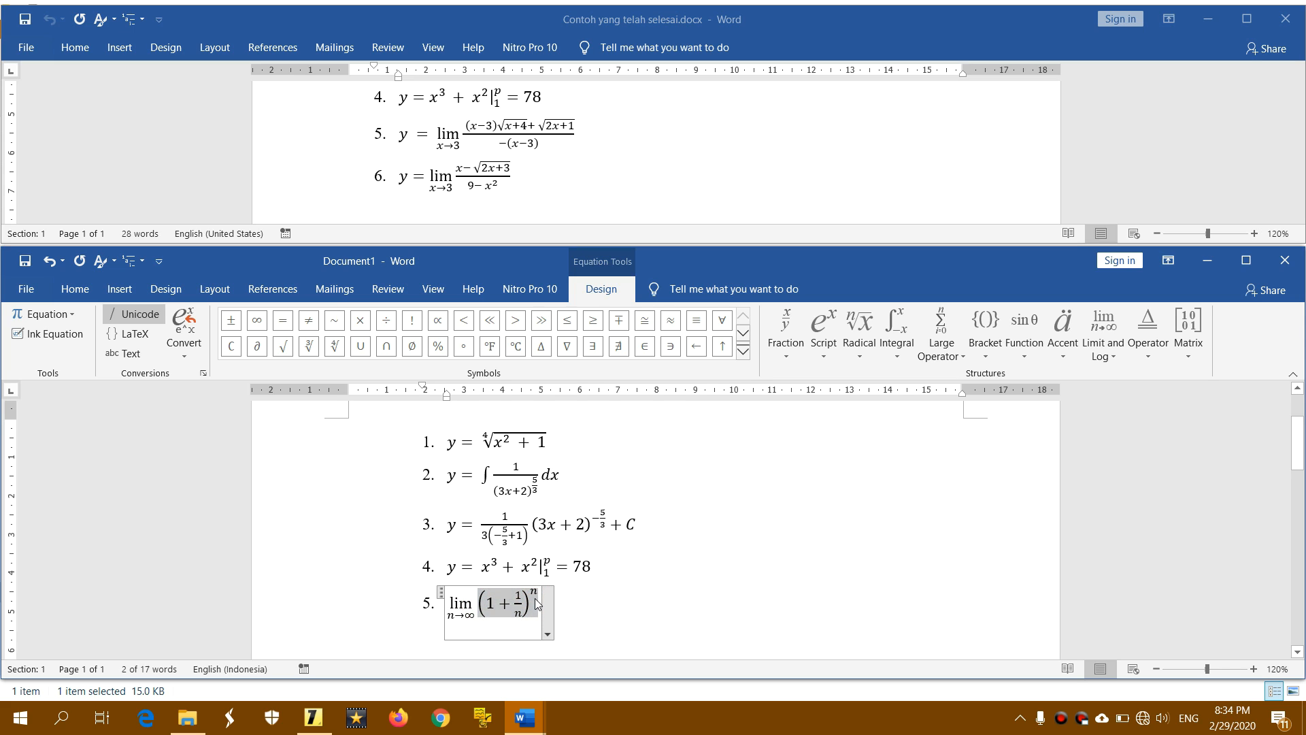
{"action": "key", "text": "Delete"}
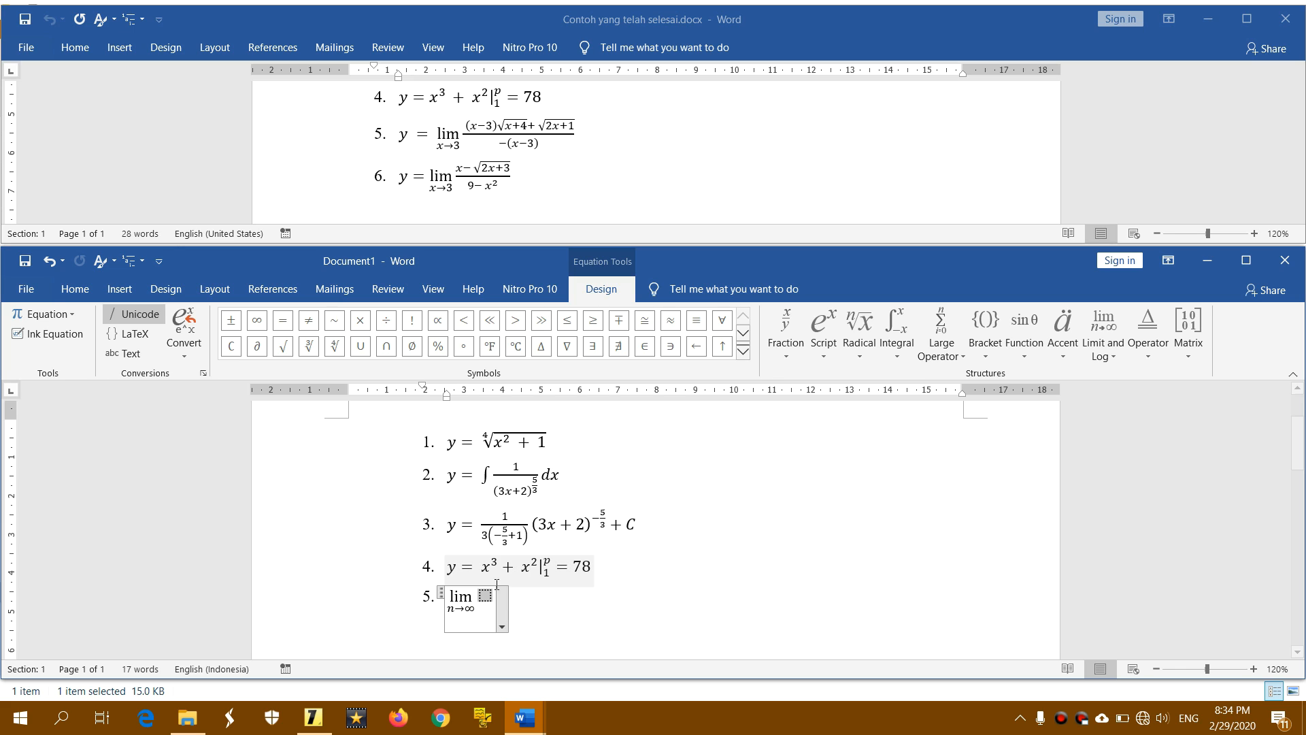
{"action": "double_click", "coordinate": [453, 612]}
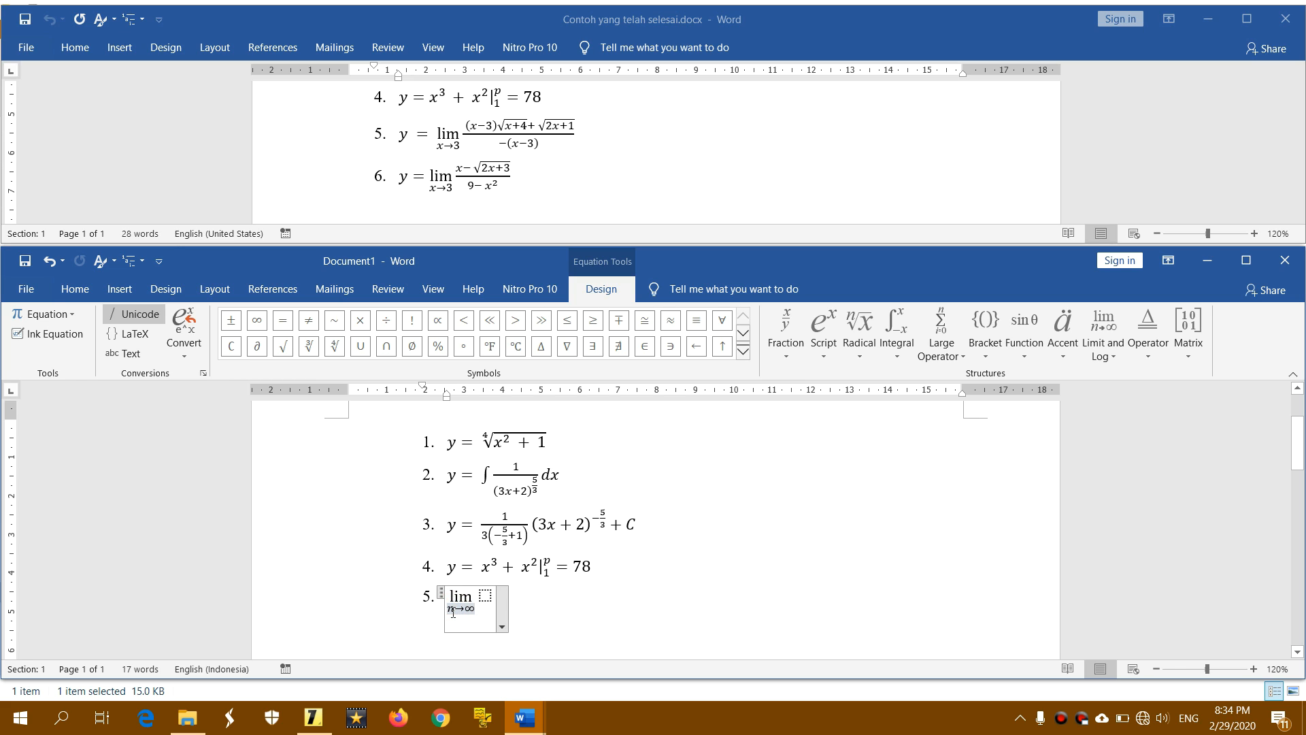
{"action": "type", "text": "x"}
{"action": "left_click", "coordinate": [476, 611]}
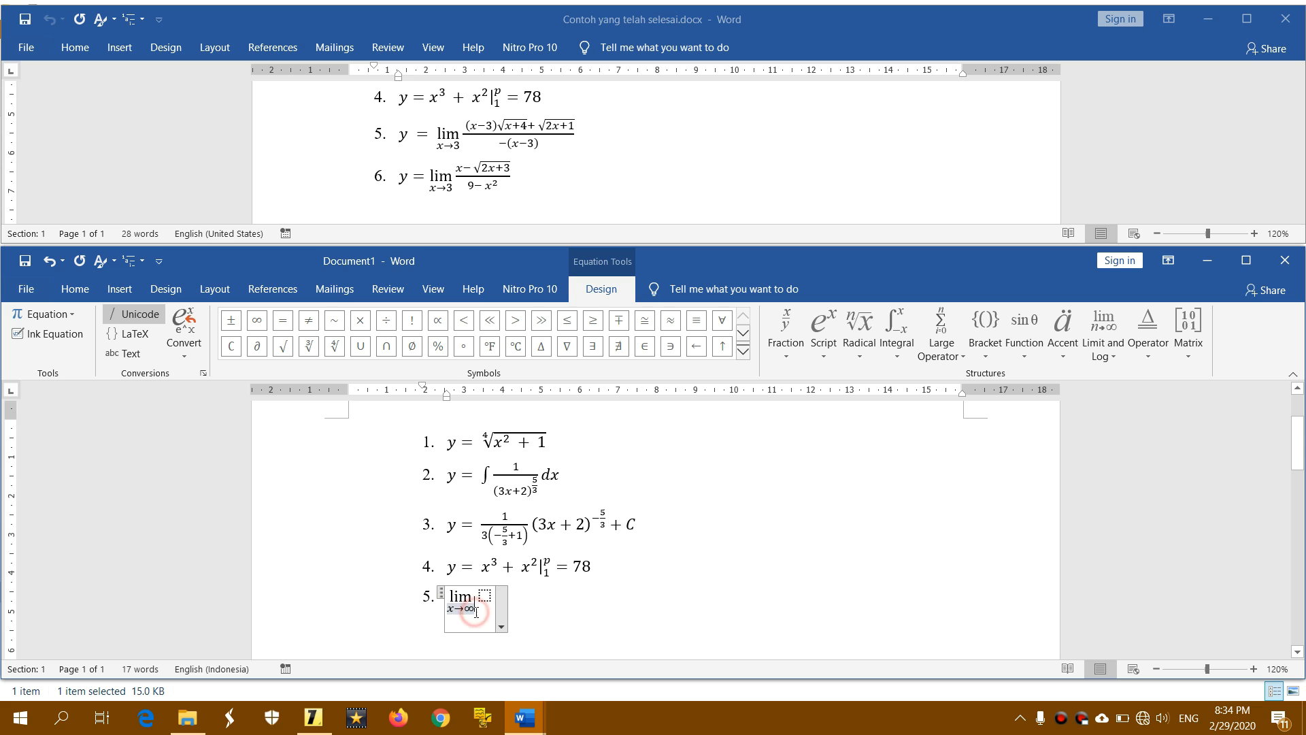
{"action": "key", "text": "BackSpace"}
{"action": "type", "text": "3"}
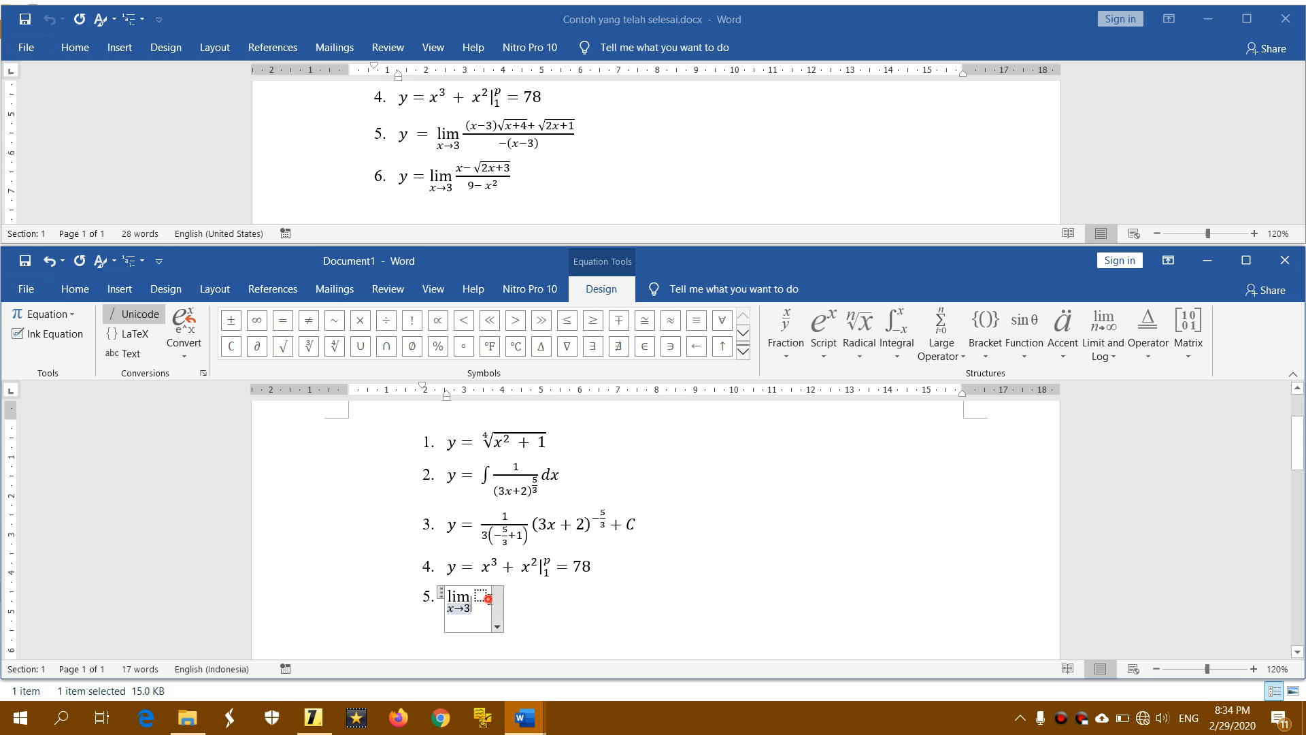
- Insert an empty stacked fraction after the limit and its placeholder in formula 5
{"action": "left_click", "coordinate": [488, 598]}
{"action": "left_click", "coordinate": [491, 596]}
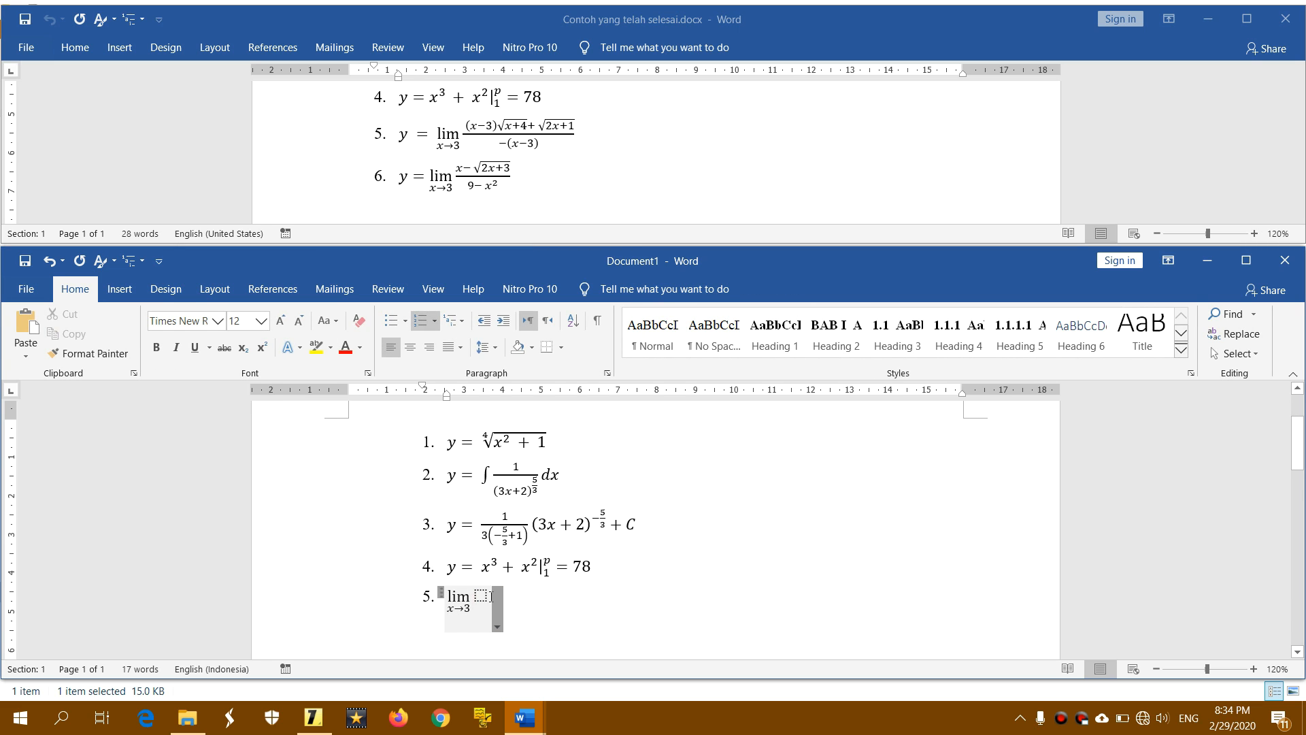
{"action": "left_click", "coordinate": [490, 596]}
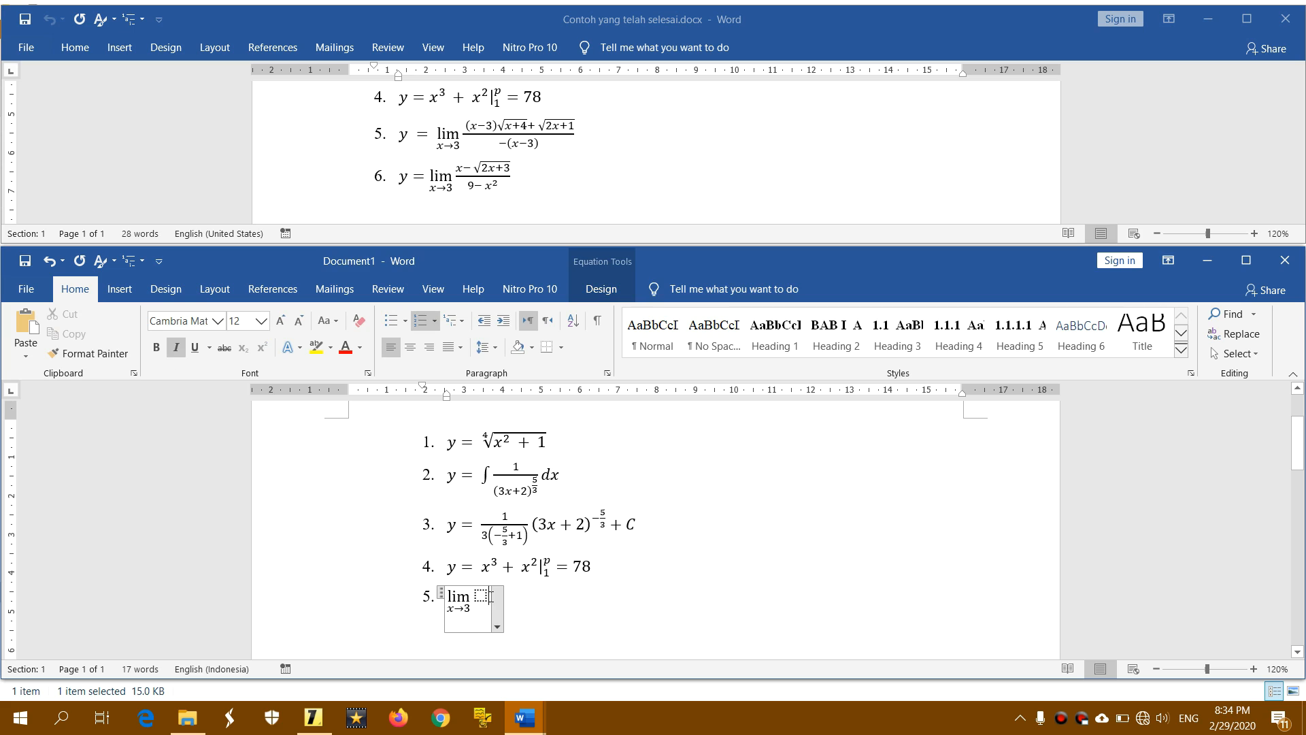
{"action": "left_click", "coordinate": [491, 596]}
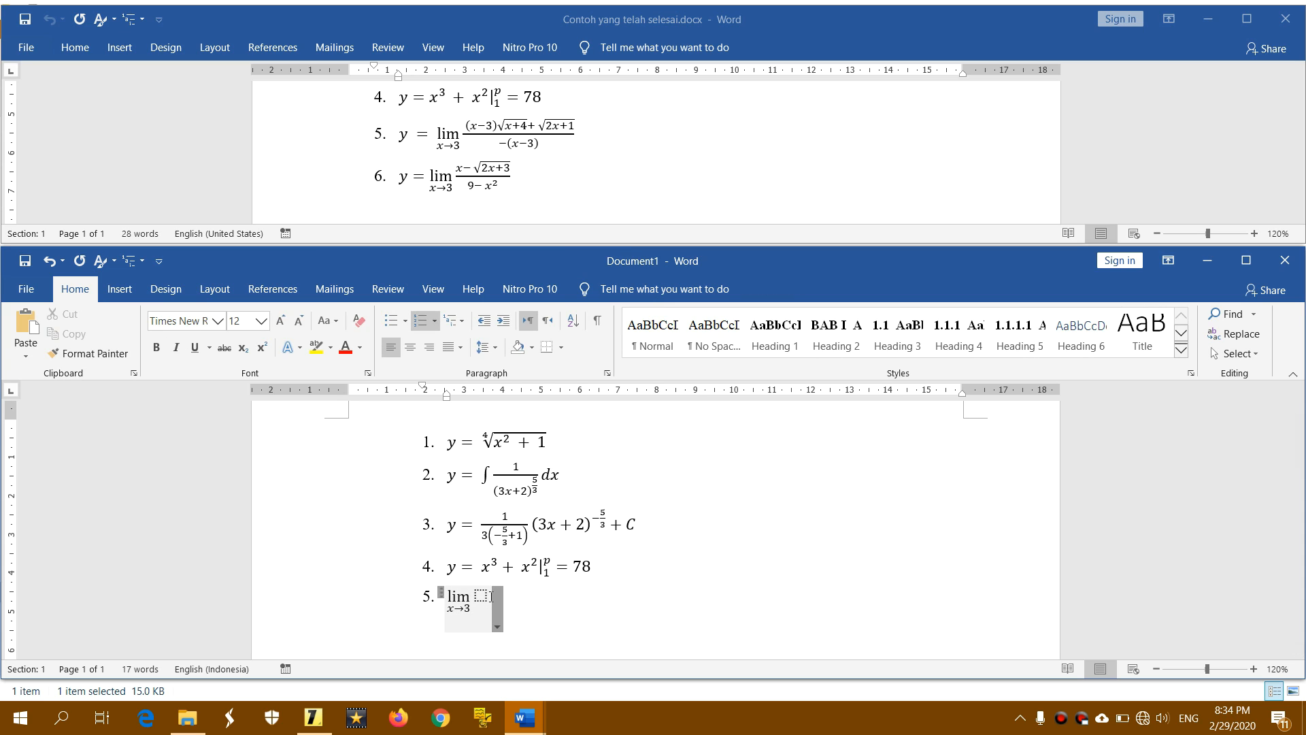
{"action": "left_click", "coordinate": [679, 487]}
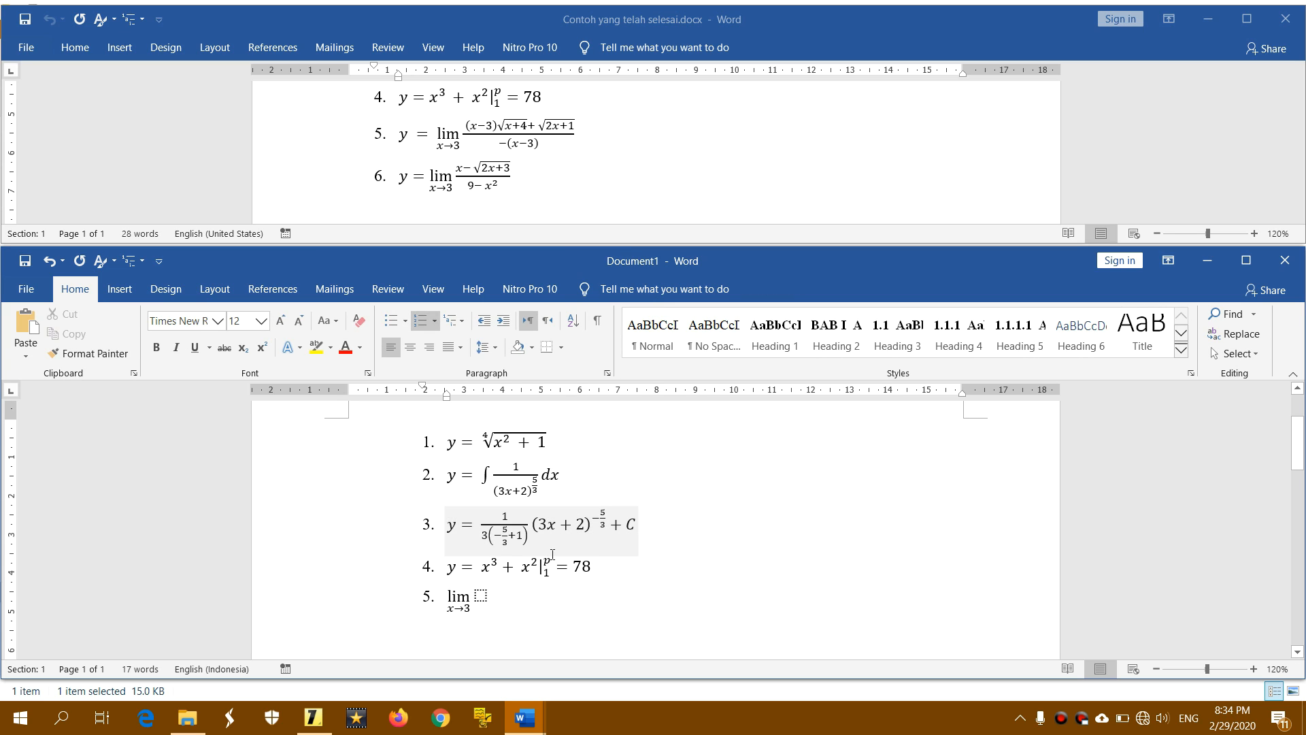
{"action": "left_click", "coordinate": [491, 597]}
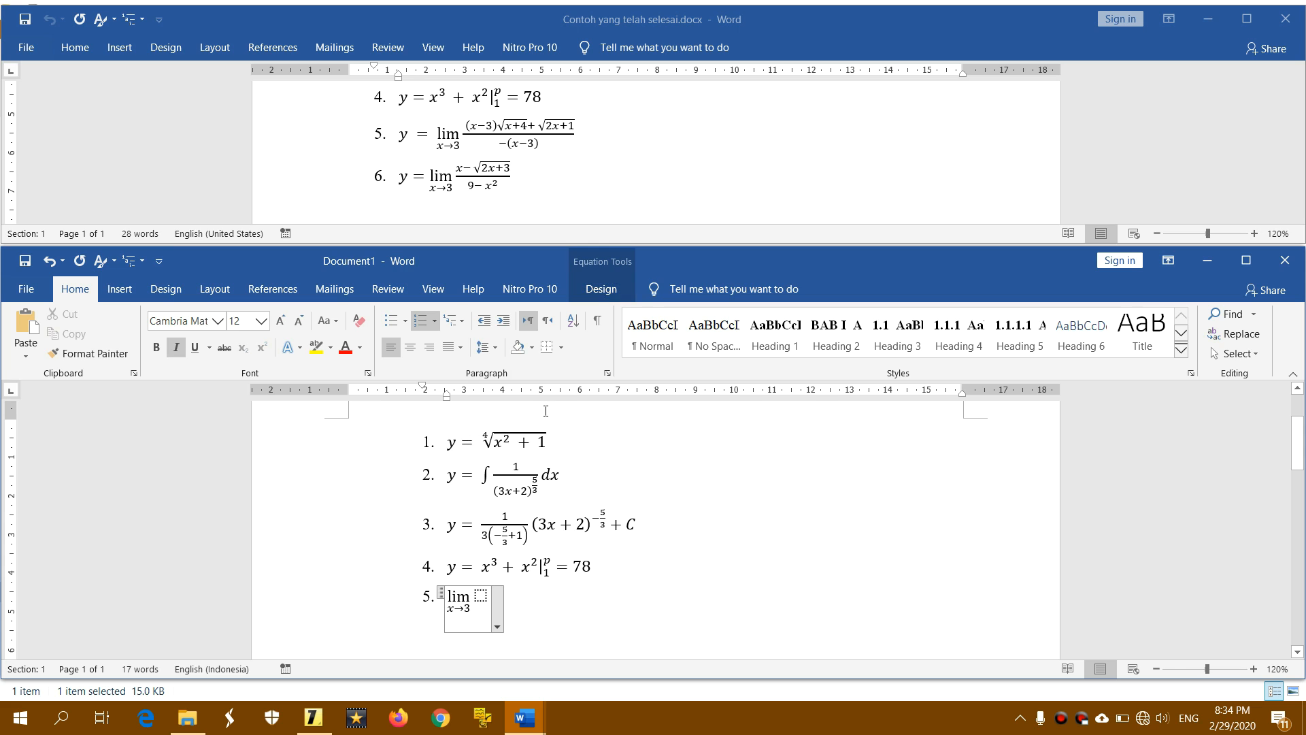
{"action": "left_click", "coordinate": [616, 298]}
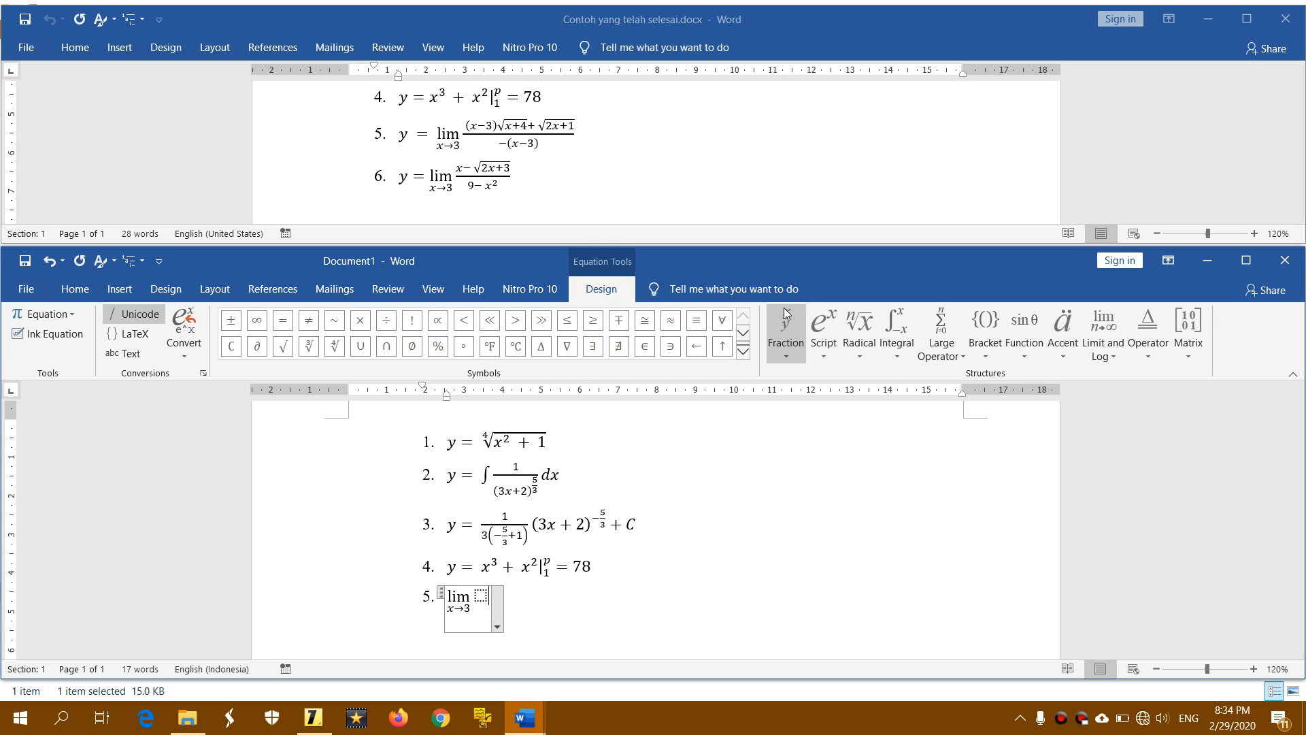
{"action": "left_click", "coordinate": [790, 353]}
{"action": "left_click", "coordinate": [794, 429]}
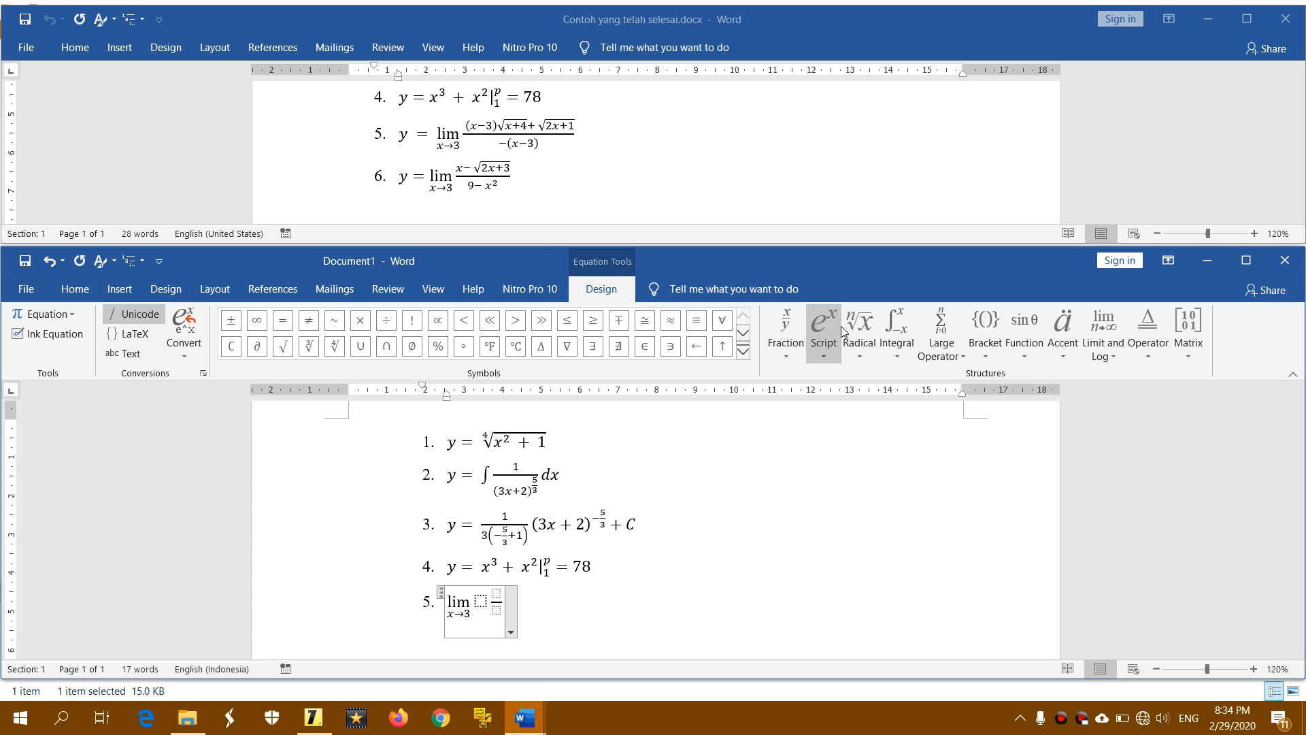
- Add a pair of parentheses and two square root structures after the stacked fraction
{"action": "left_click", "coordinate": [985, 346]}
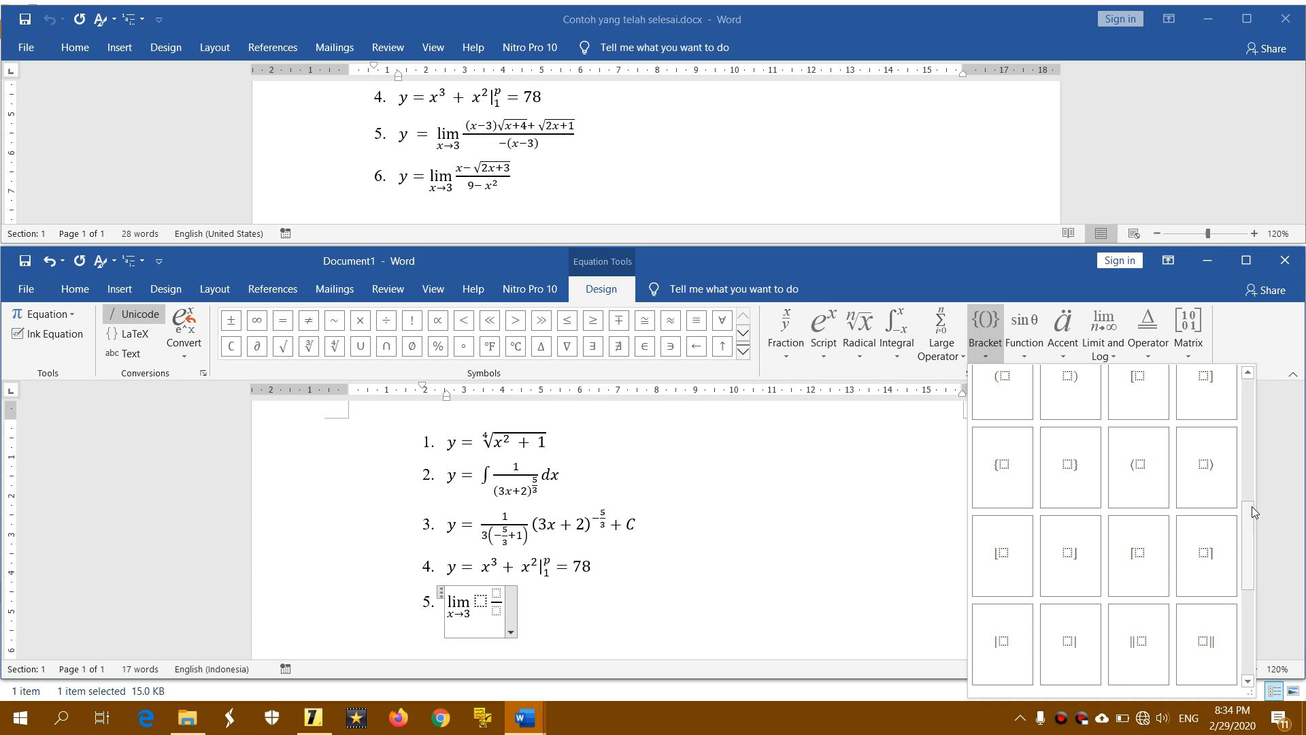
{"action": "left_click_drag", "start_coordinate": [1251, 508], "coordinate": [1248, 385]}
{"action": "left_click", "coordinate": [1000, 428]}
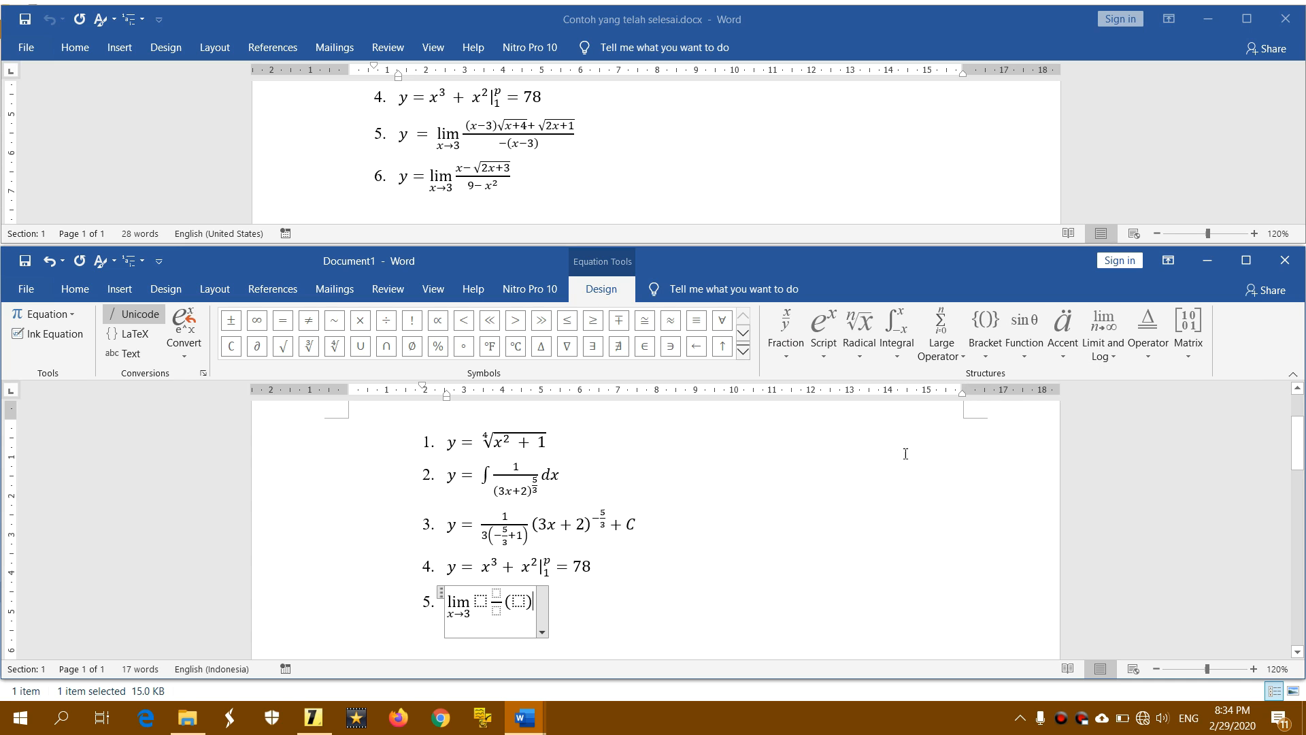
{"action": "left_click", "coordinate": [854, 348]}
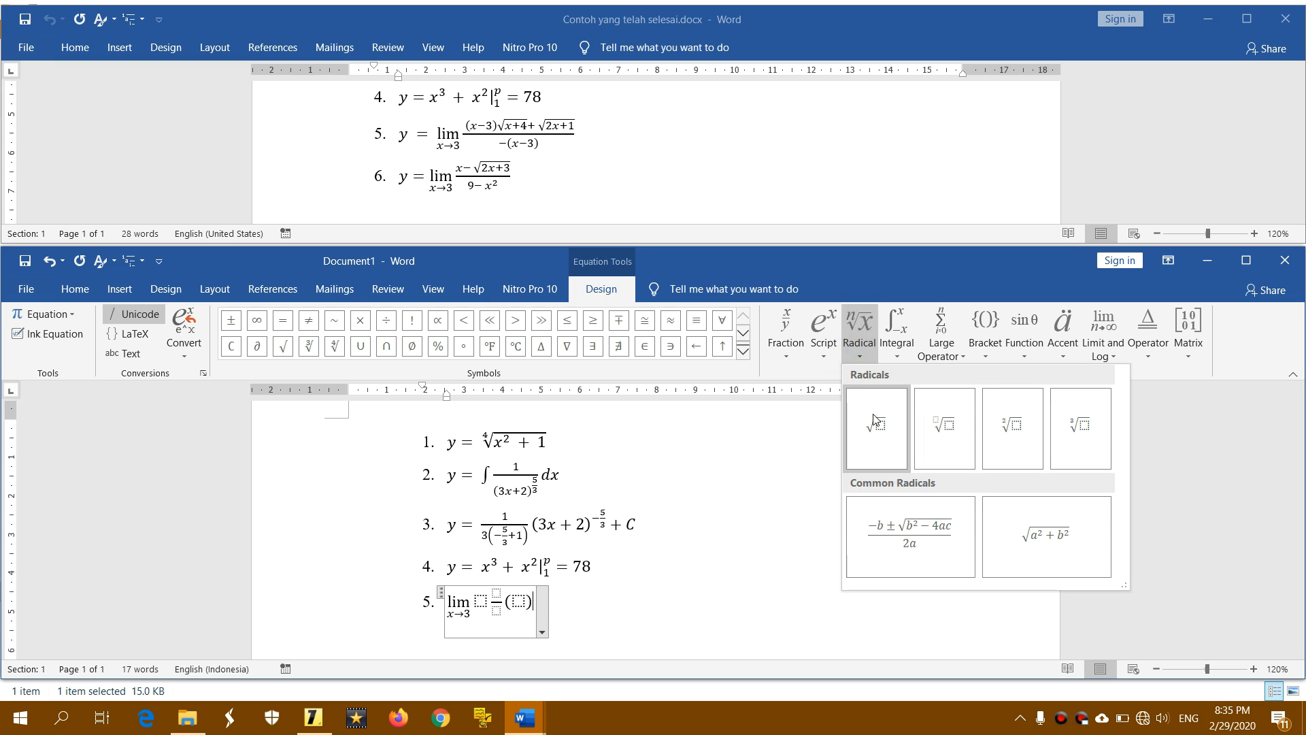
{"action": "left_click", "coordinate": [887, 428]}
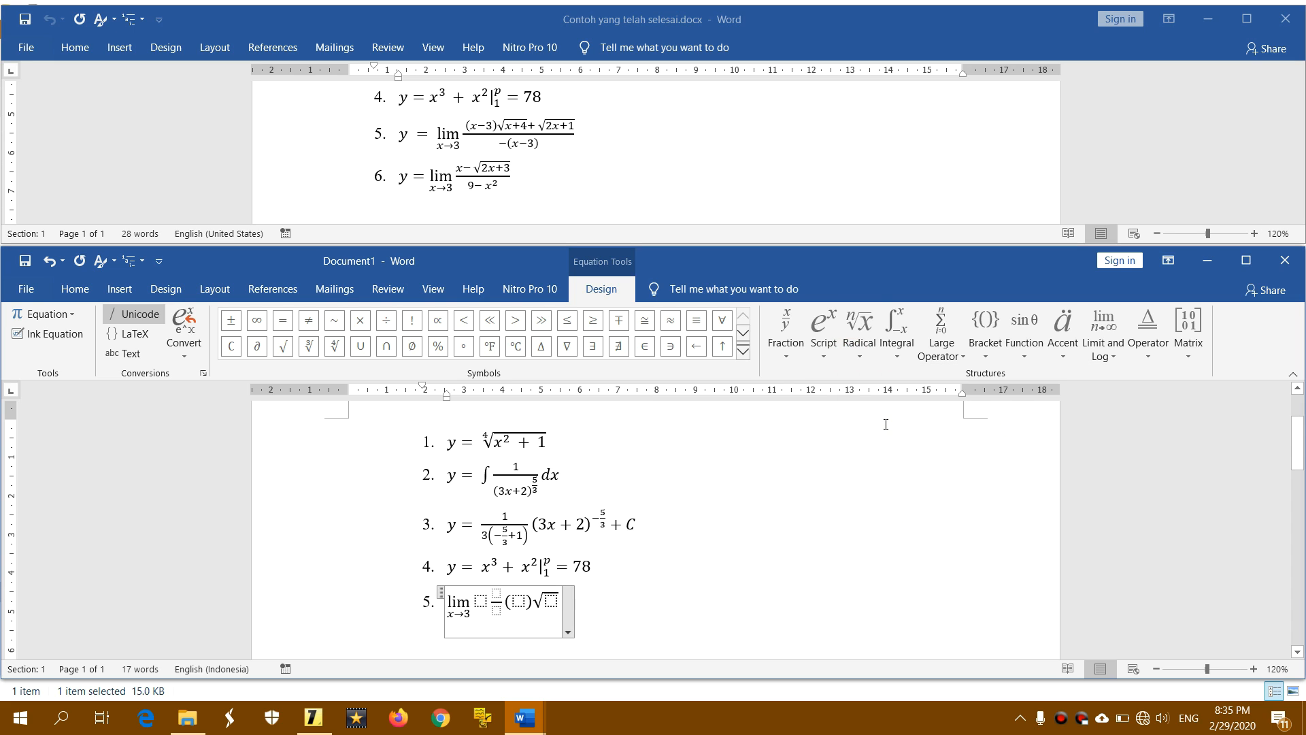
{"action": "left_click", "coordinate": [869, 350]}
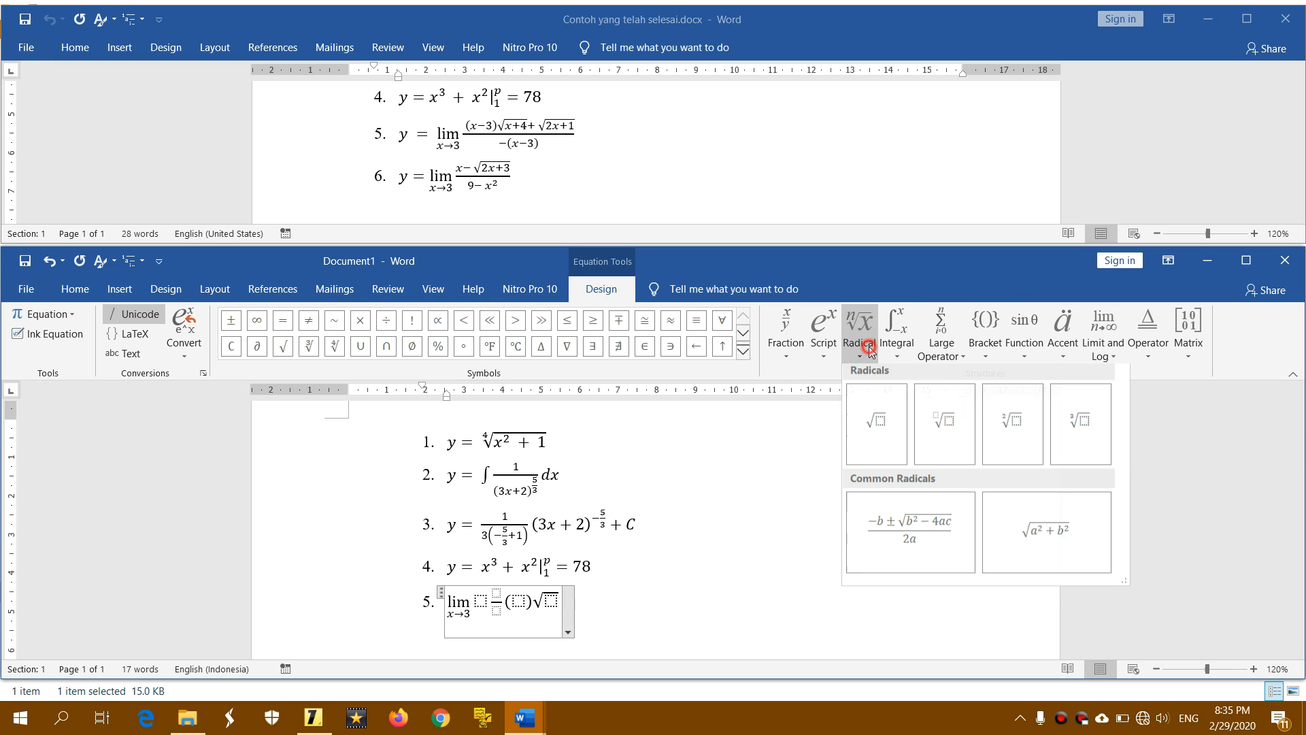
{"action": "left_click", "coordinate": [894, 423]}
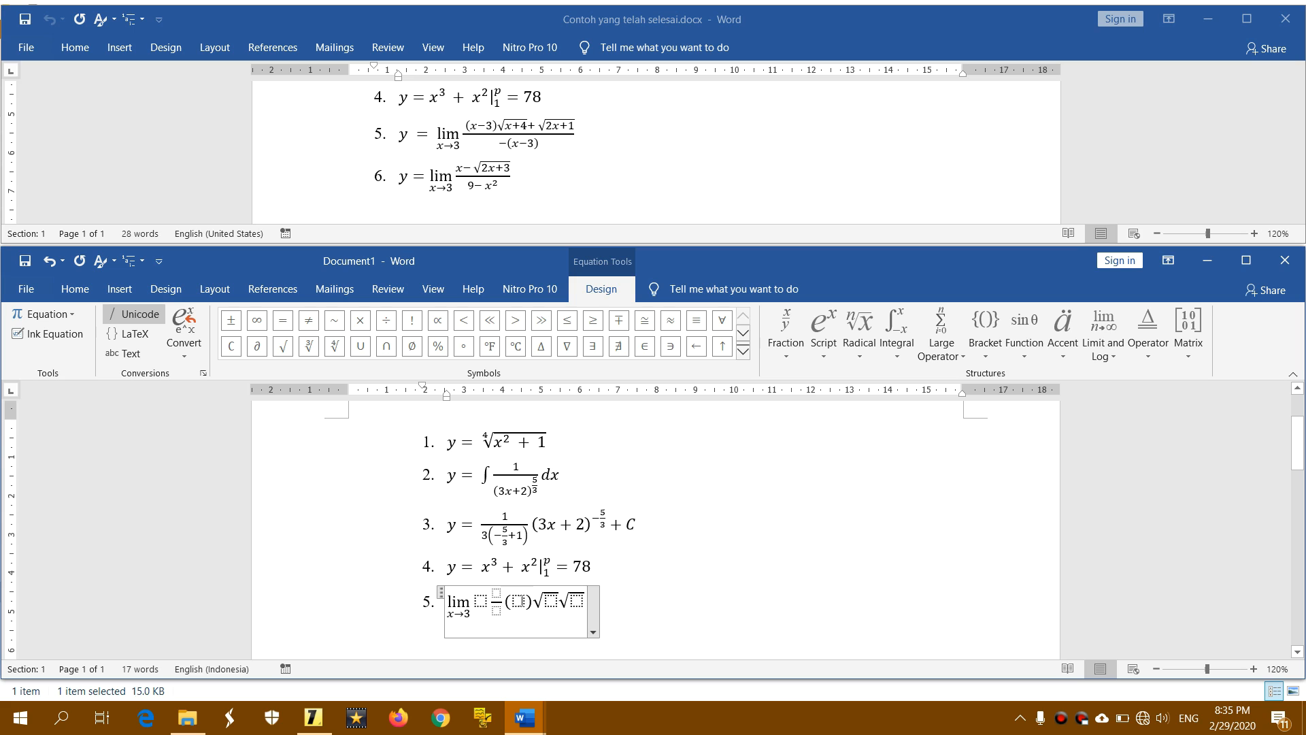
- Fill the parentheses in formula 5 with x−3 and the first square root with x+4
{"action": "left_click", "coordinate": [517, 601]}
{"action": "type", "text": "x"}
{"action": "type", "text": "-3"}
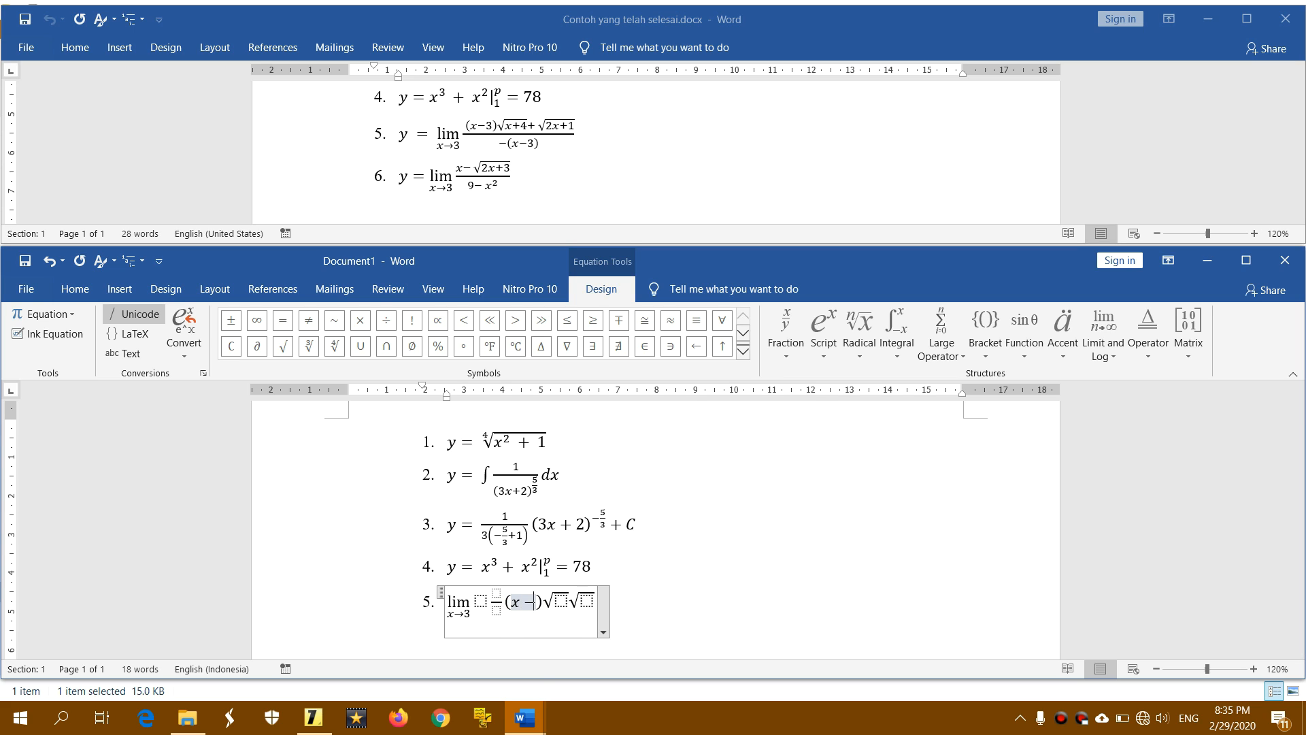
{"action": "left_click", "coordinate": [572, 600]}
{"action": "type", "text": "x "}
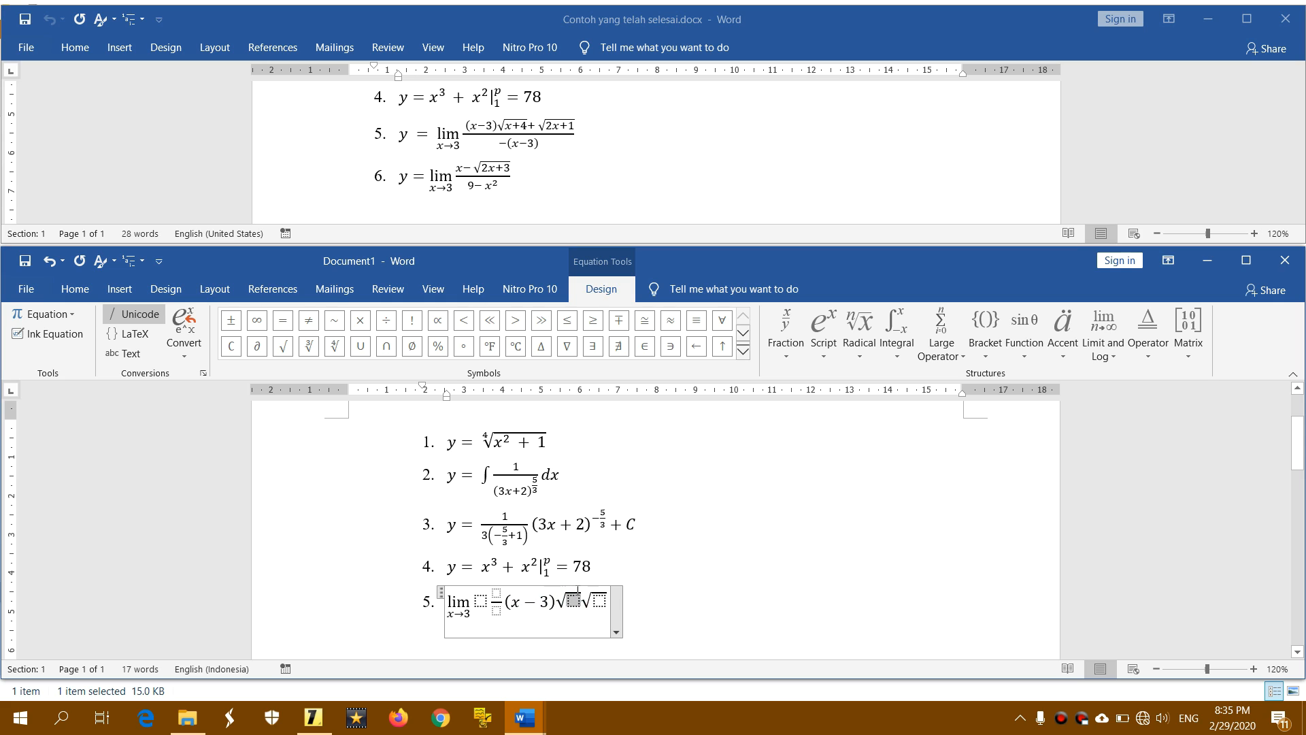
{"action": "type", "text": "+ "}
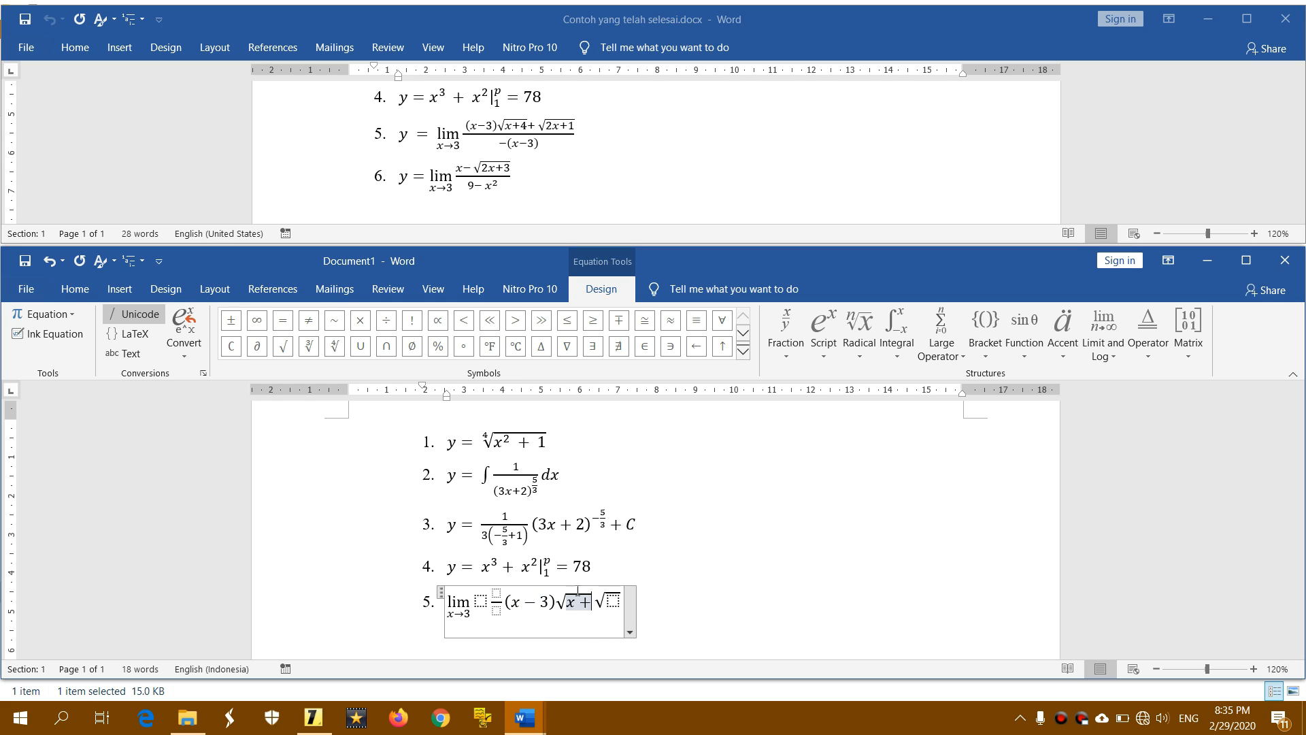
{"action": "type", "text": "4"}
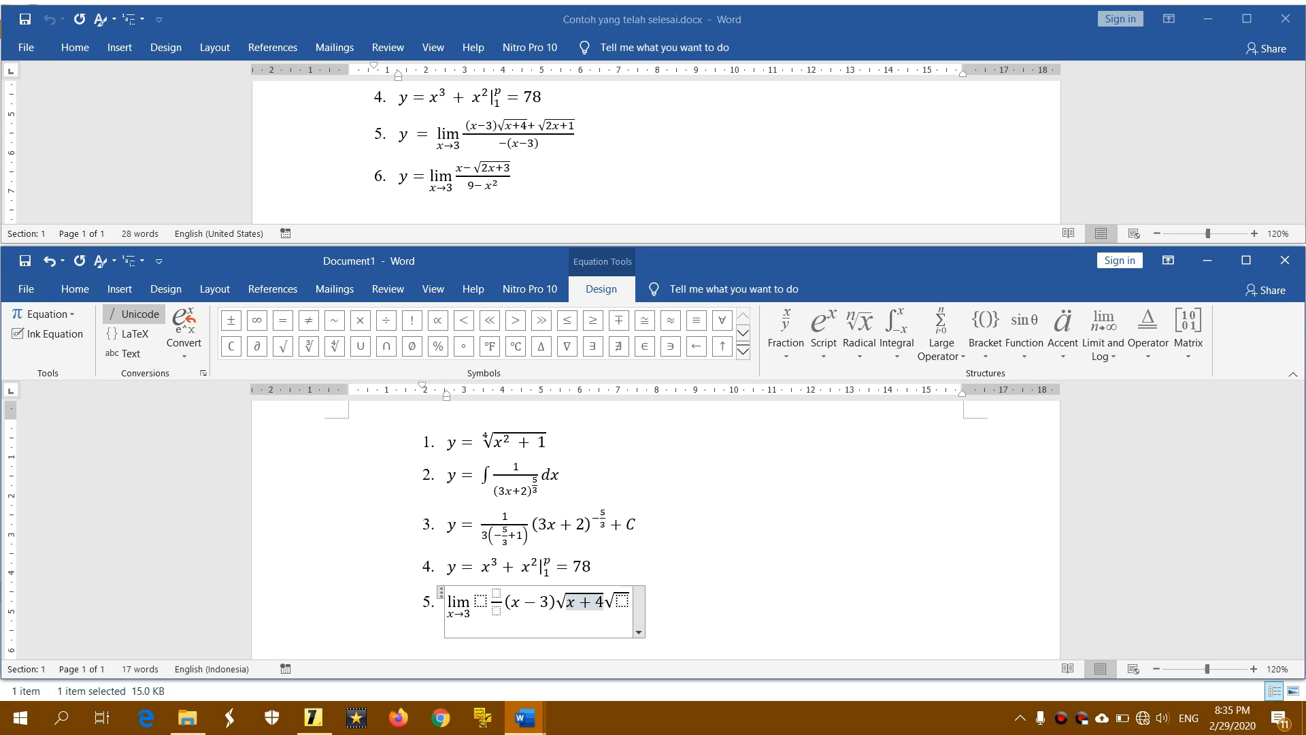
- Add a plus sign between the two square roots in formula 5 and fill the second root with 2x+1
{"action": "left_click", "coordinate": [621, 600]}
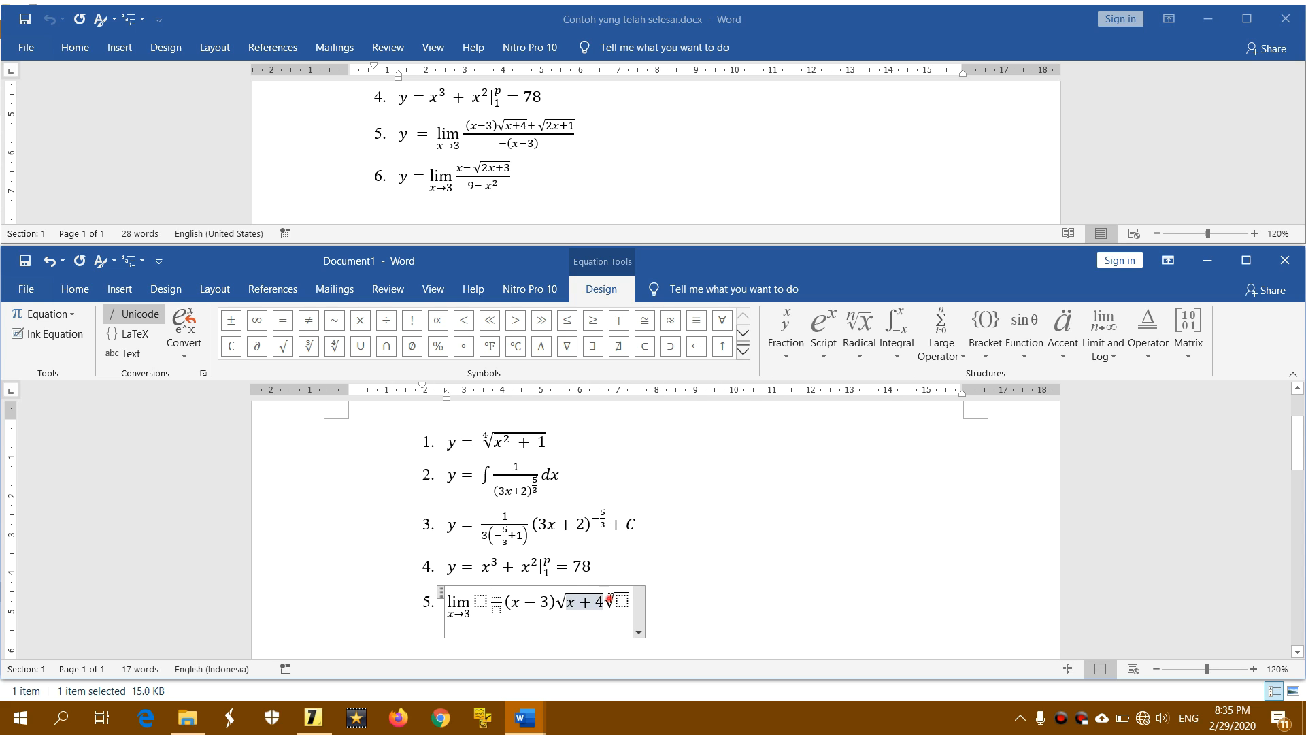
{"action": "left_click", "coordinate": [613, 602]}
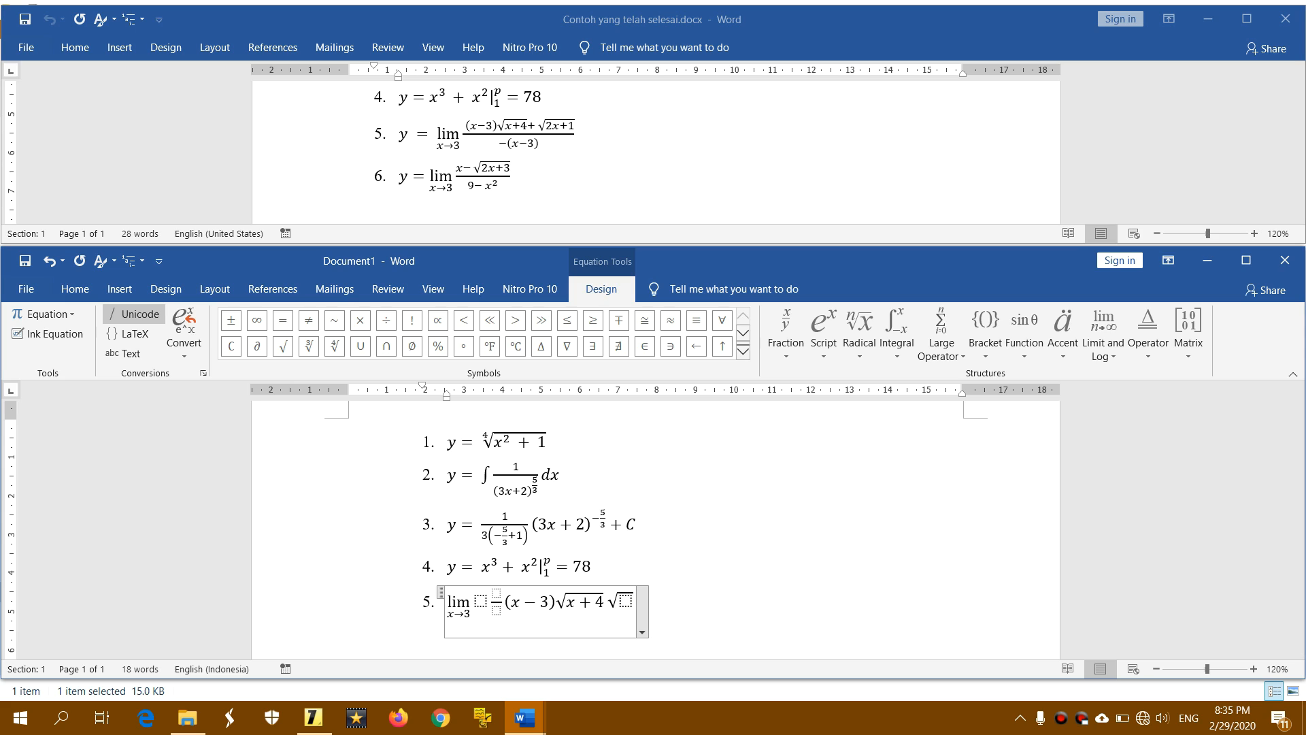
{"action": "type", "text": "+"}
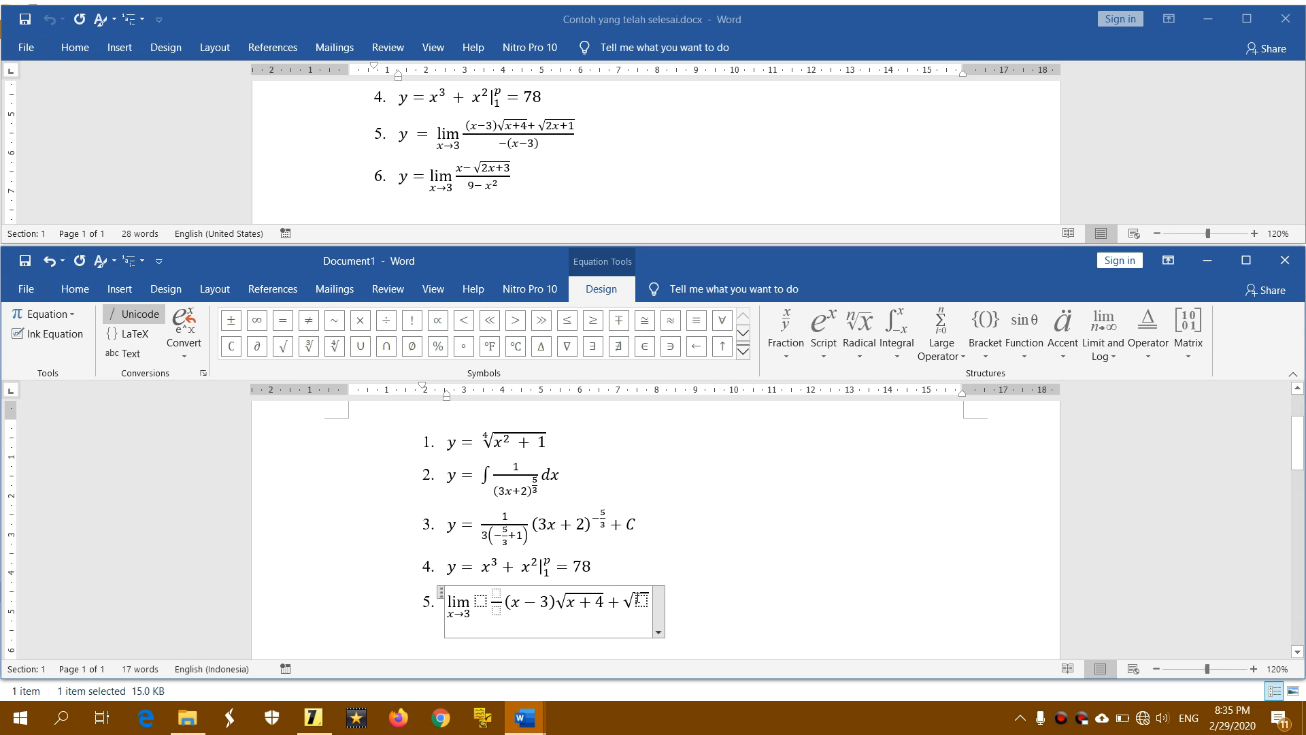
{"action": "left_click", "coordinate": [641, 600]}
{"action": "type", "text": "2"}
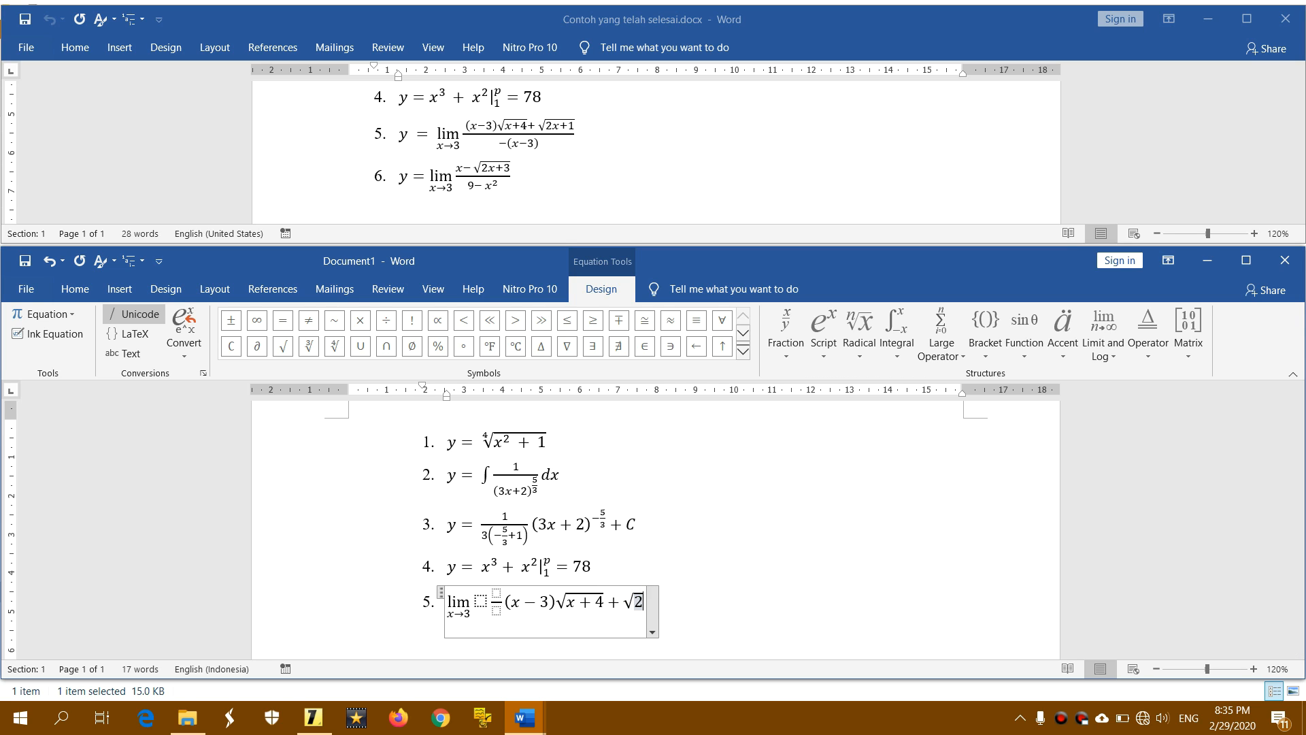
{"action": "type", "text": "x "}
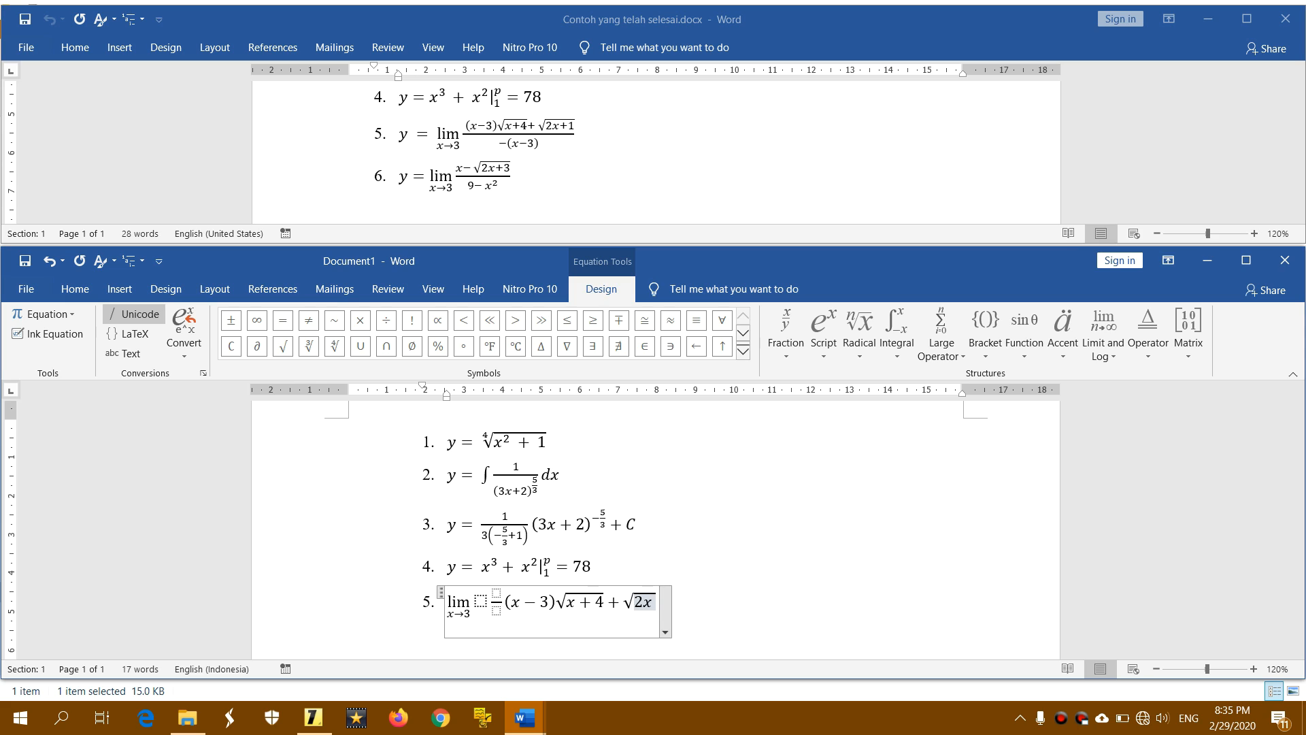
{"action": "type", "text": "+ 1"}
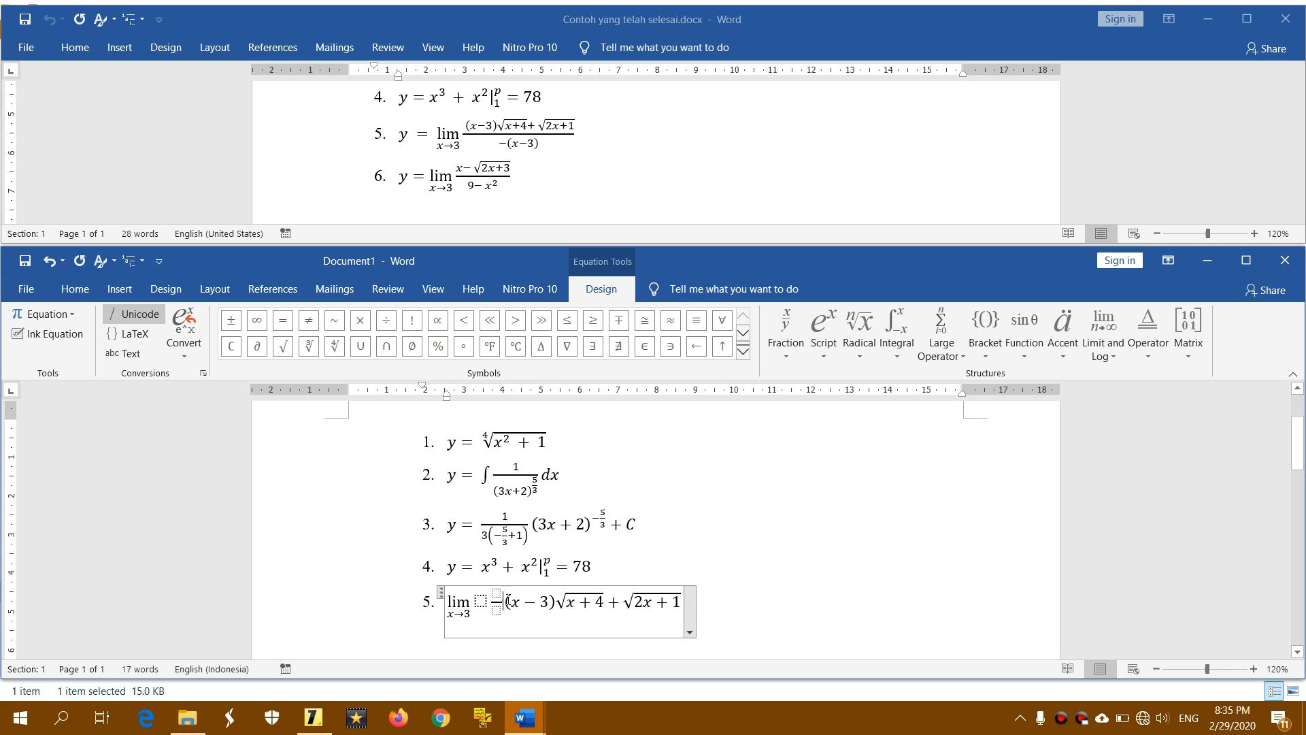
- Move the whole expression (x−3)√(x+4)+√(2x+1) into the numerator of the empty fraction in formula 5
{"action": "left_click_drag", "start_coordinate": [507, 604], "coordinate": [656, 604]}
{"action": "right_click", "coordinate": [653, 609]}
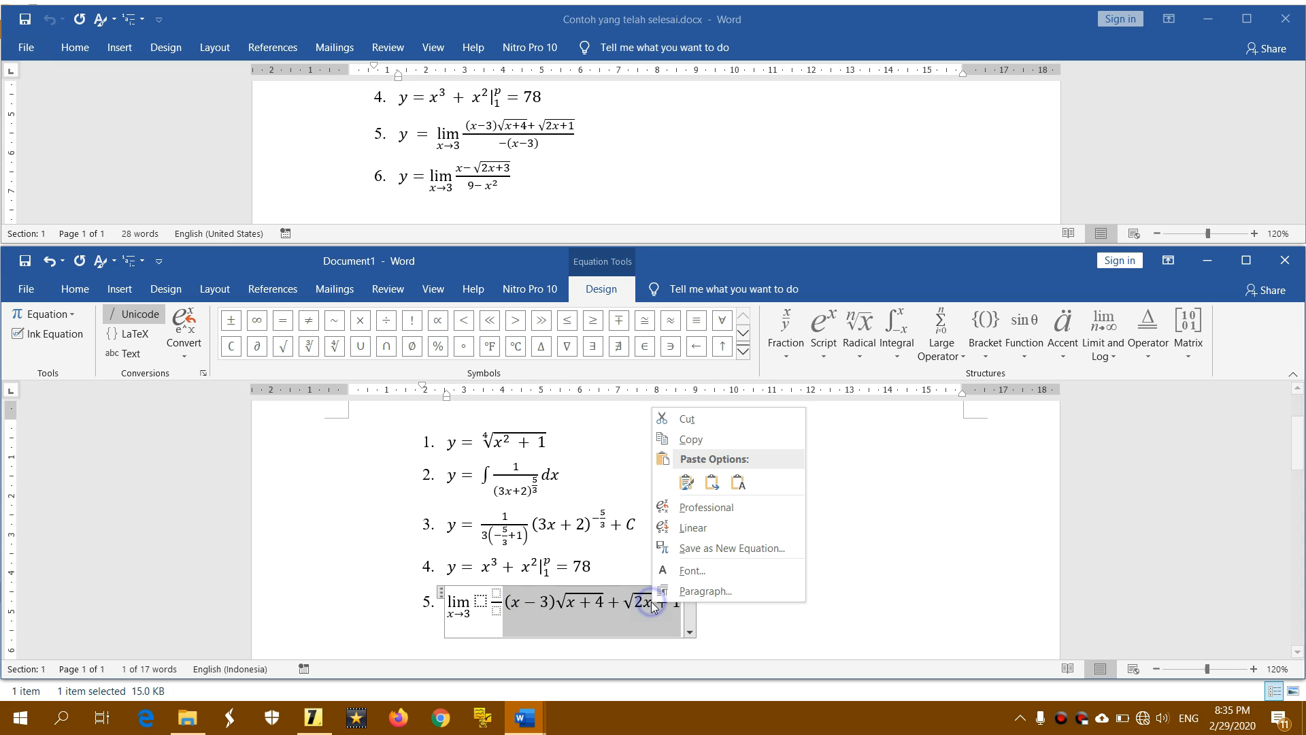
{"action": "left_click", "coordinate": [683, 416]}
{"action": "left_click", "coordinate": [497, 593]}
{"action": "right_click", "coordinate": [496, 594]}
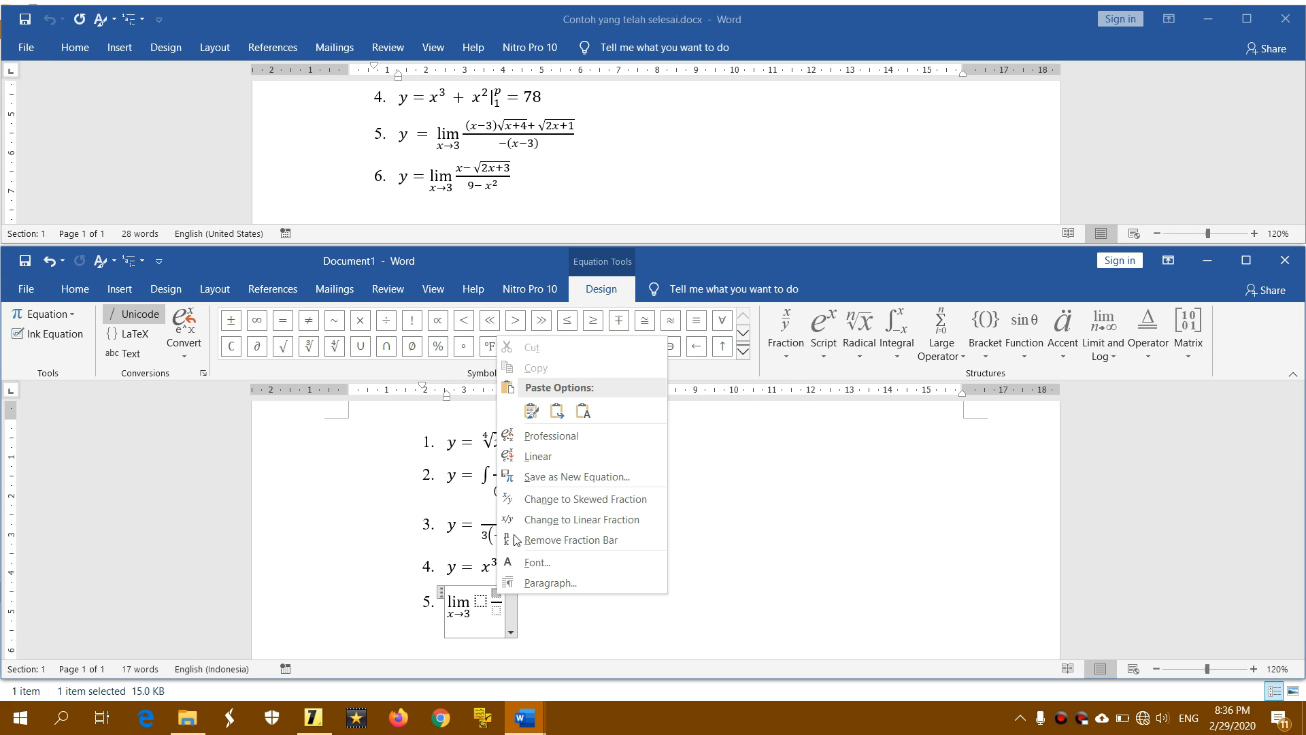
{"action": "left_click", "coordinate": [531, 413]}
- Enter −(x−3) directly after the fraction in formula 5
{"action": "left_click_drag", "start_coordinate": [597, 594], "coordinate": [563, 601]}
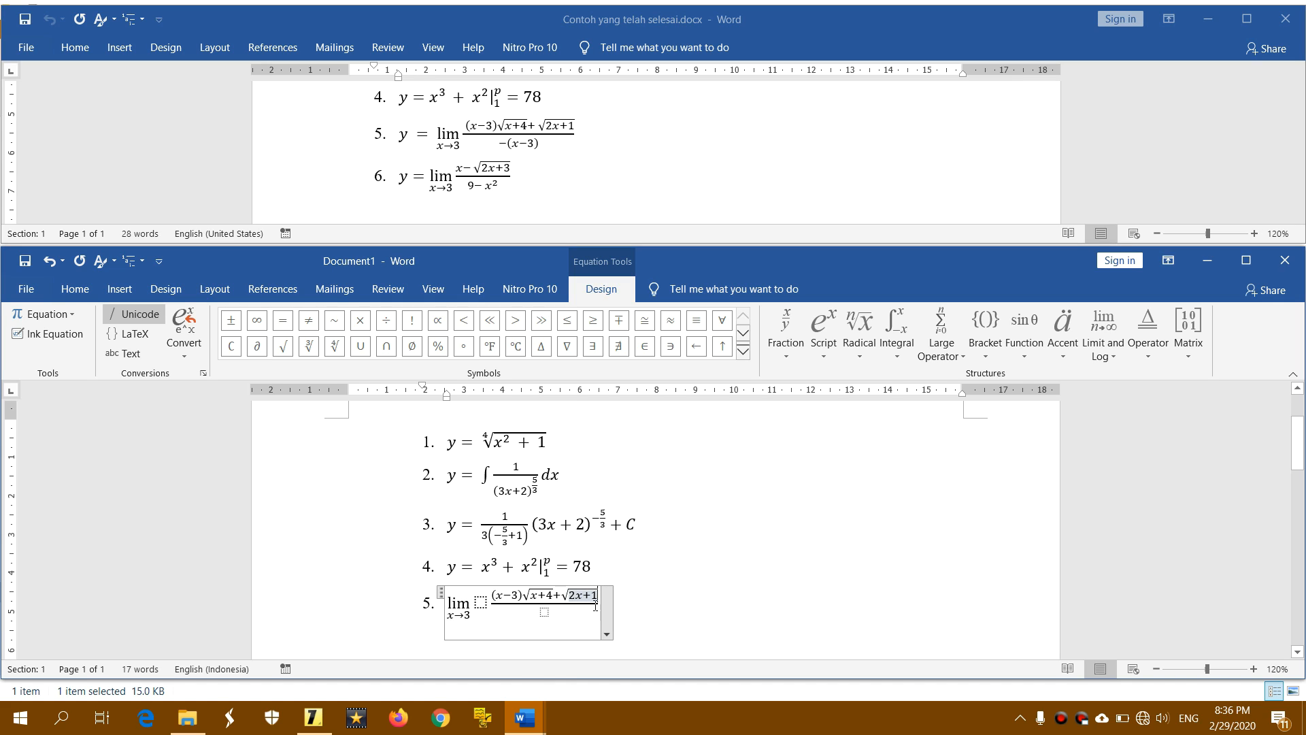
{"action": "key", "text": "Right"}
{"action": "key", "text": "Right"}
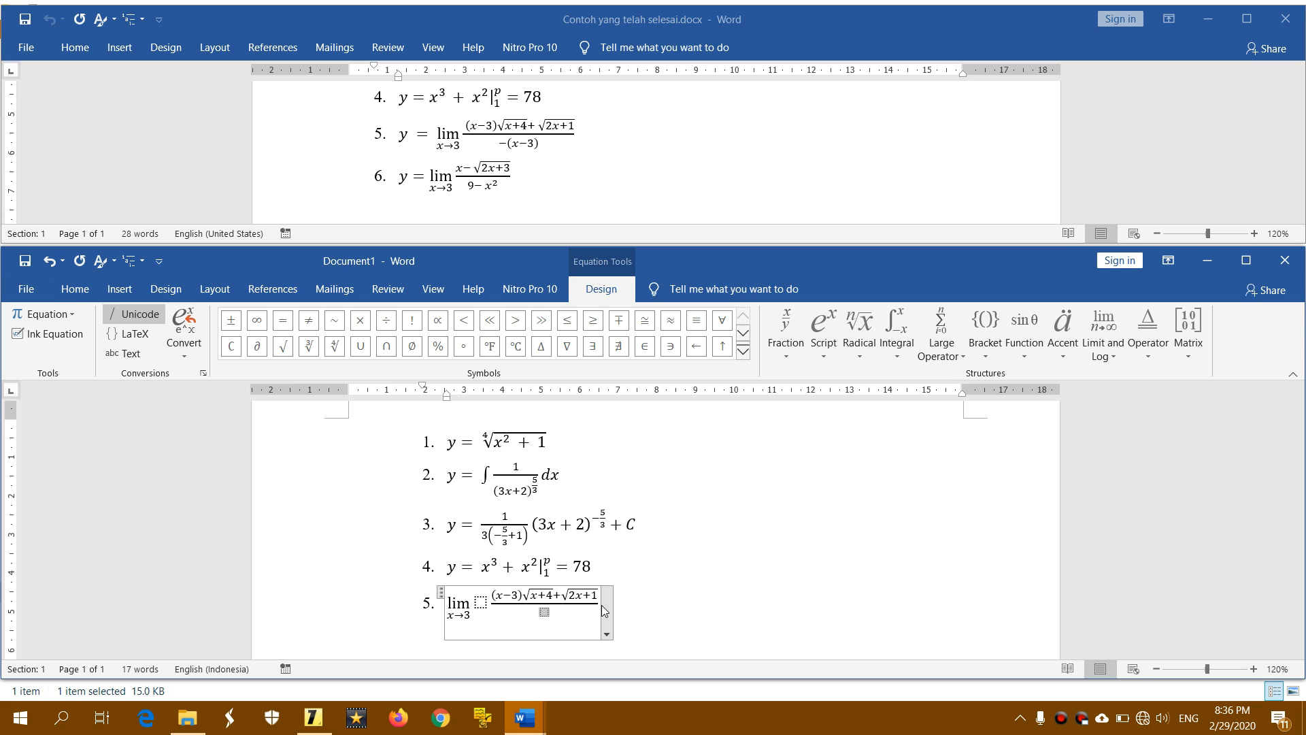
{"action": "key", "text": "Left"}
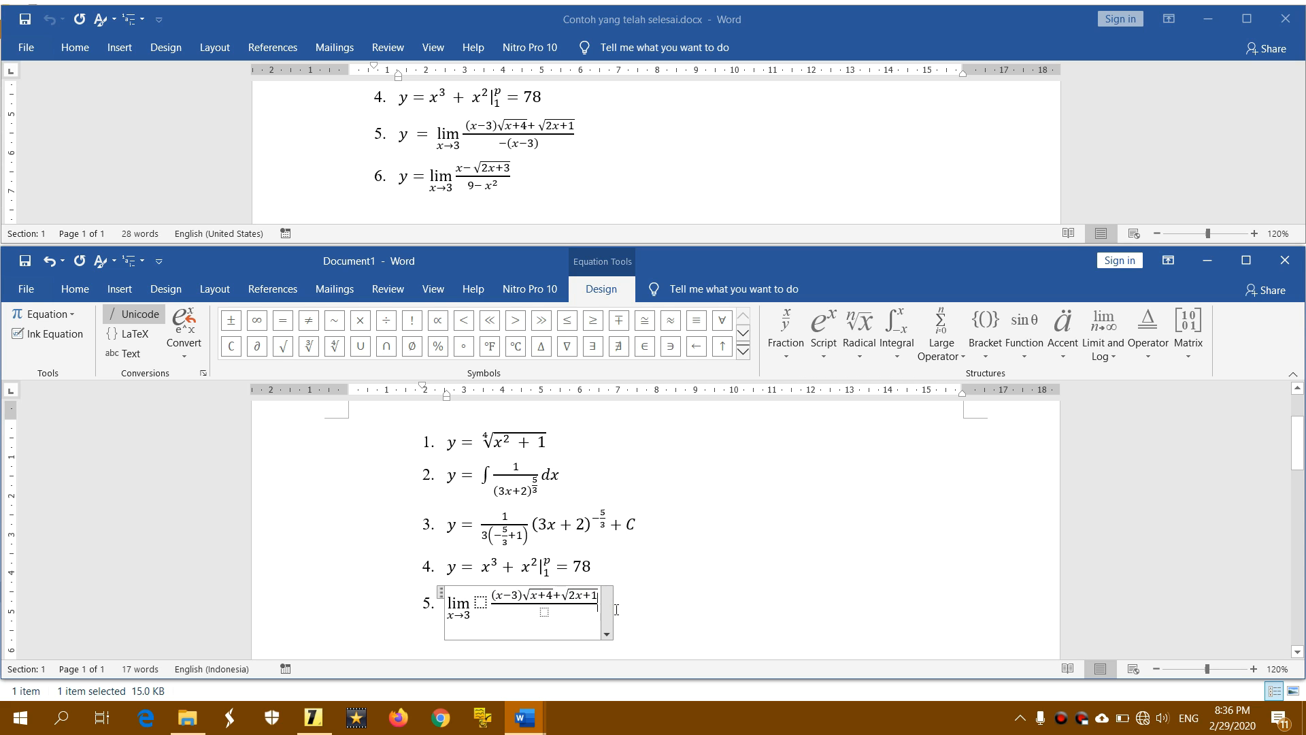
{"action": "type", "text": "-("}
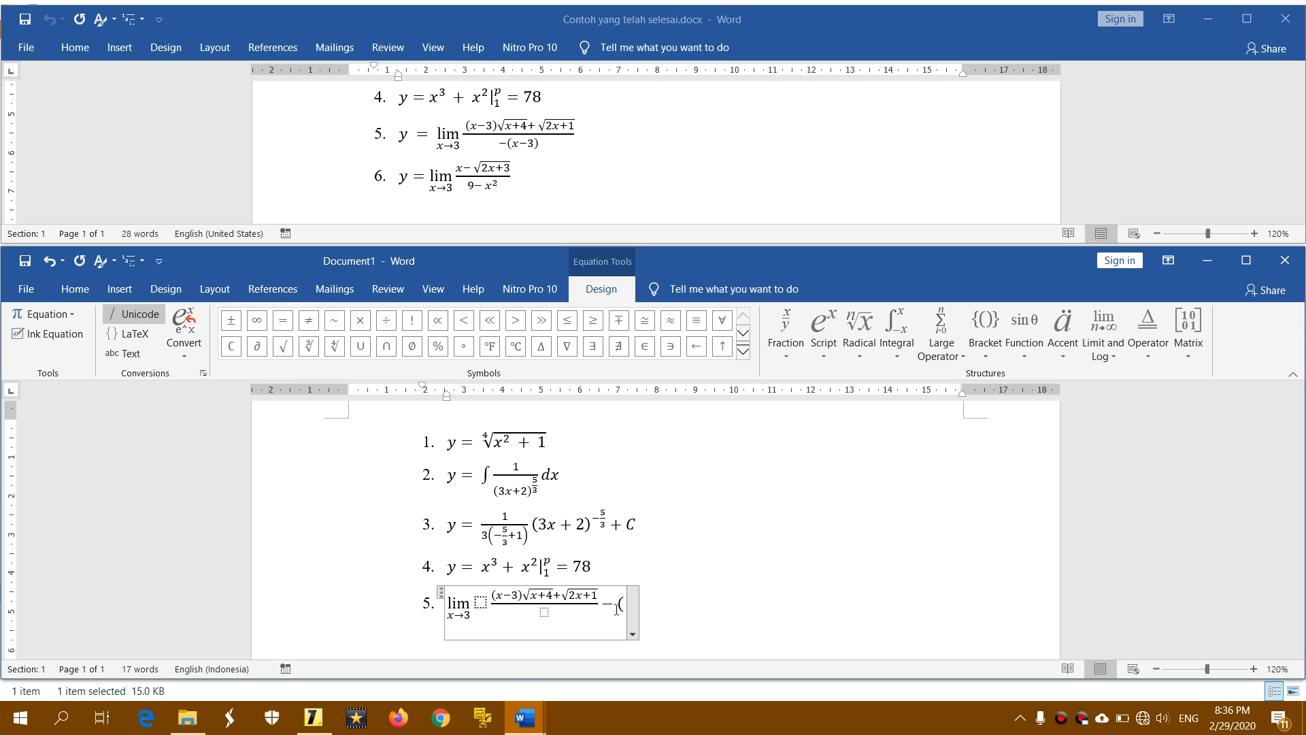
{"action": "type", "text": "x"}
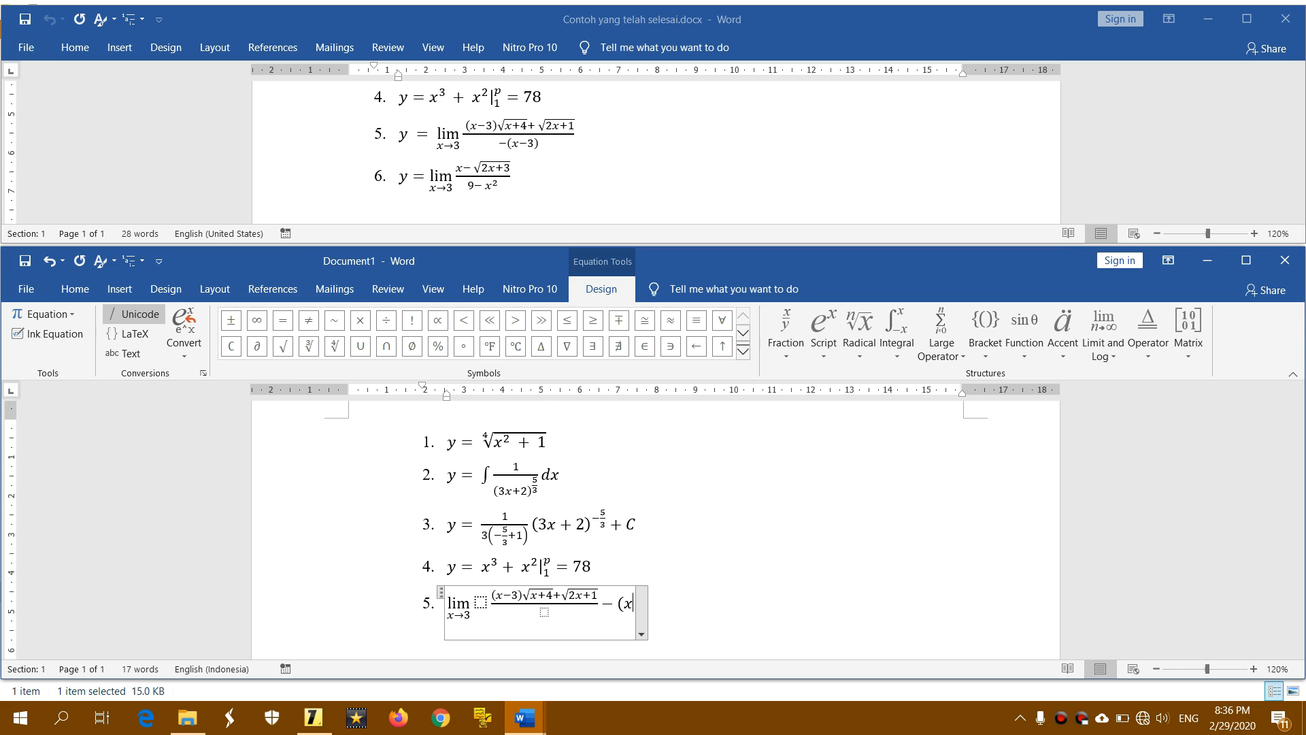
{"action": "type", "text": "-3)"}
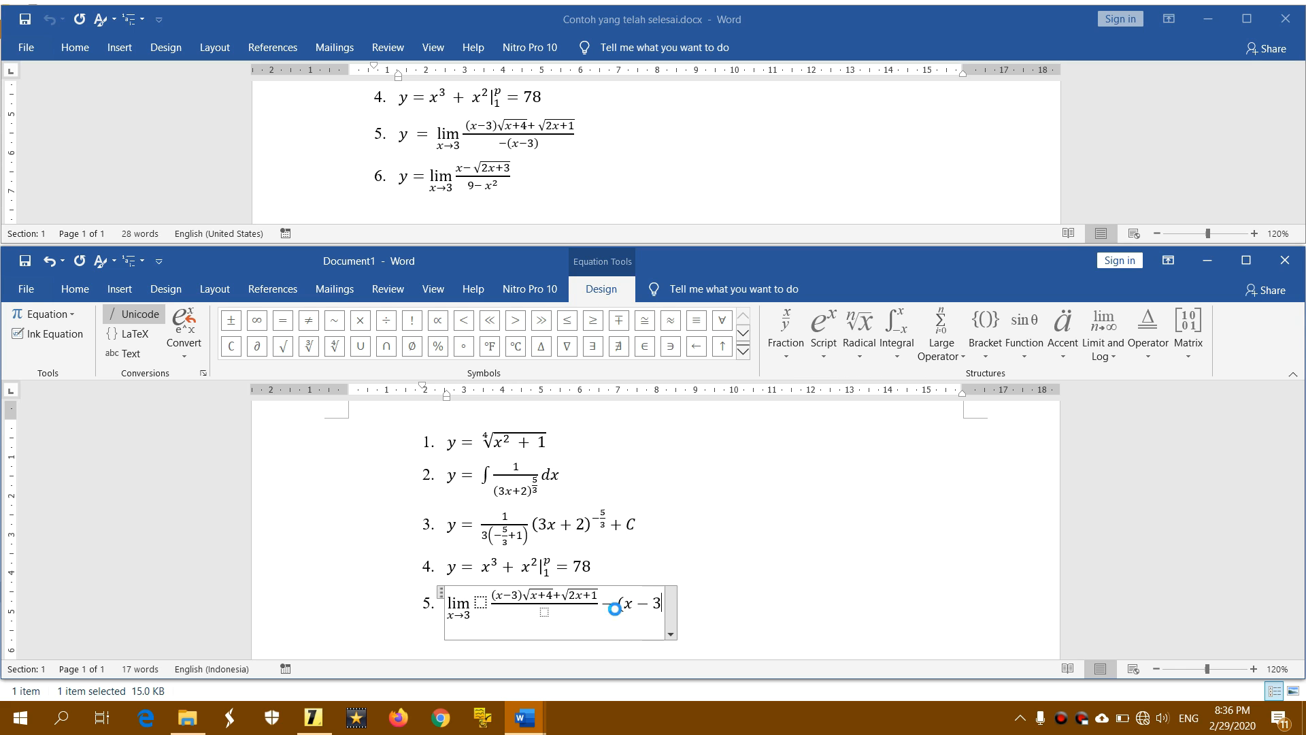
- Move the −(x−3) term from after the fraction into the fraction's empty denominator in formula 5
{"action": "left_click_drag", "start_coordinate": [601, 603], "coordinate": [674, 603]}
{"action": "key", "text": "ctrl+c"}
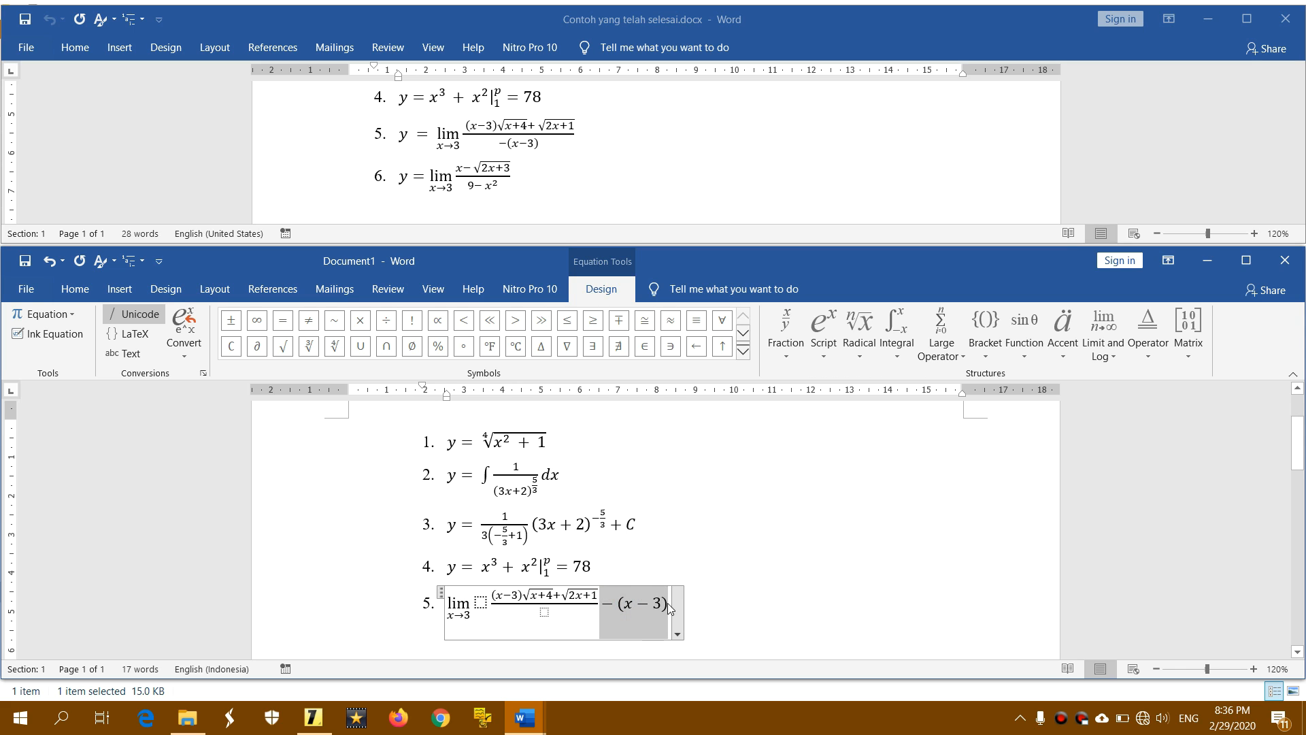
{"action": "right_click", "coordinate": [651, 604]}
{"action": "left_click", "coordinate": [692, 441]}
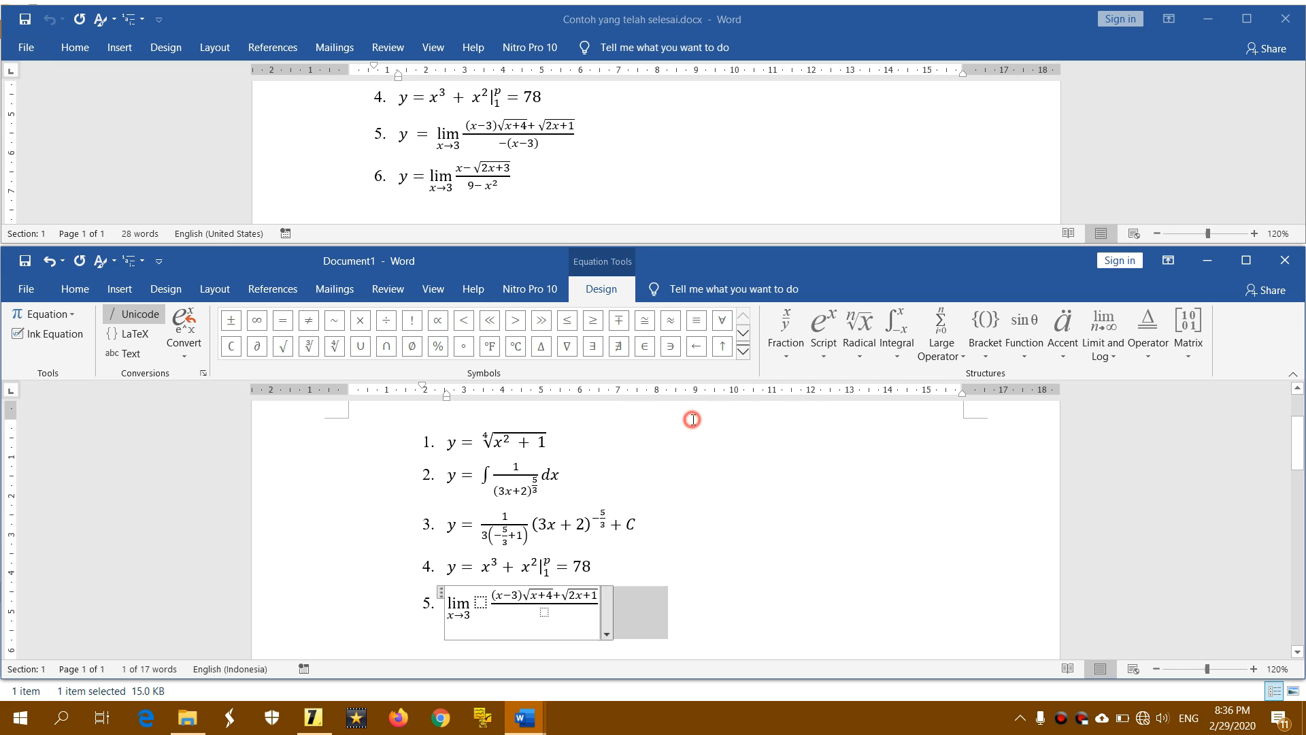
{"action": "key", "text": "Delete"}
{"action": "right_click", "coordinate": [544, 612]}
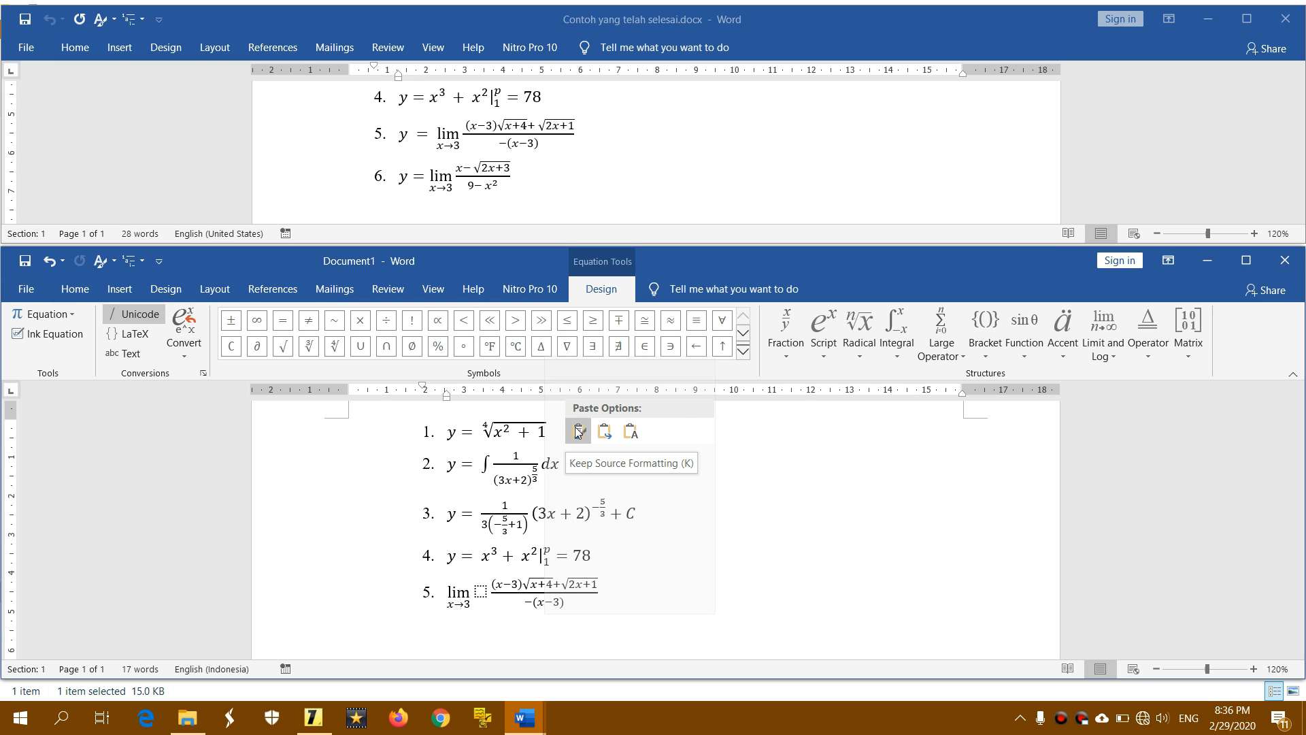
{"action": "left_click", "coordinate": [603, 430]}
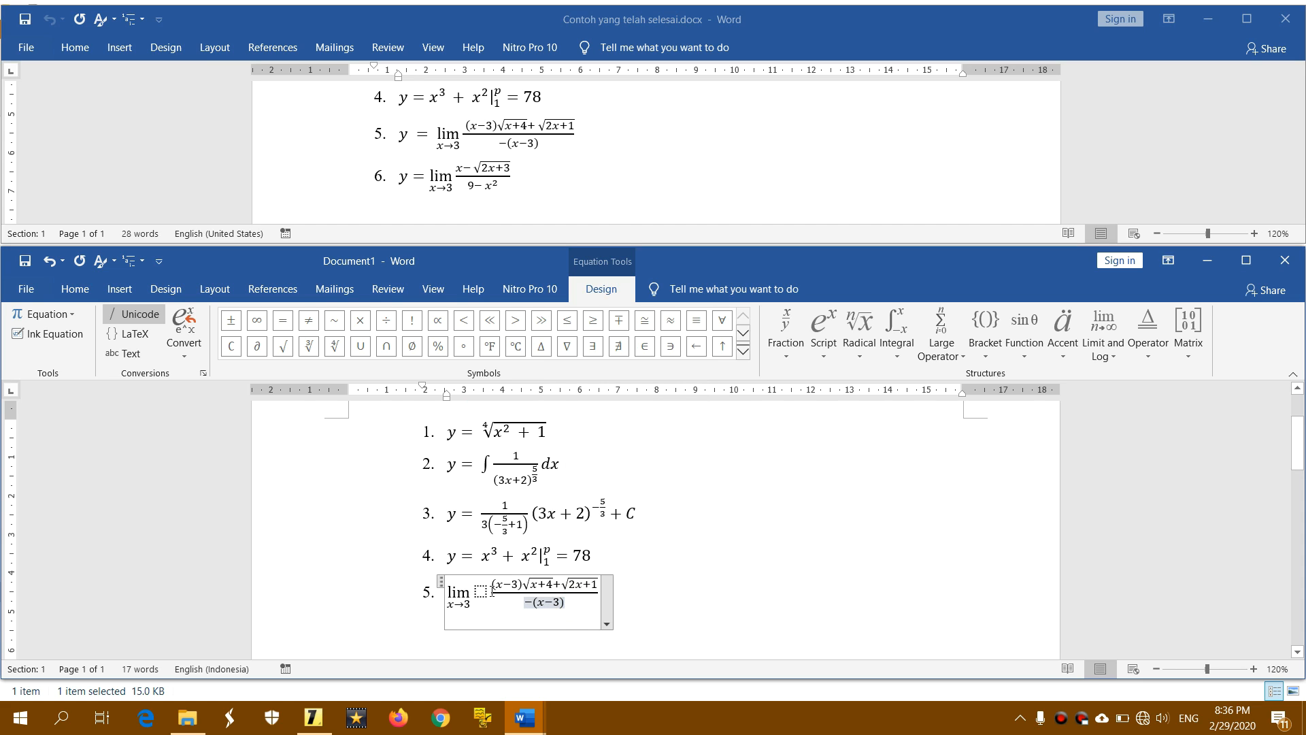
- Move the completed fraction into the empty placeholder of the limit in formula 5
{"action": "left_click_drag", "start_coordinate": [491, 590], "coordinate": [543, 591]}
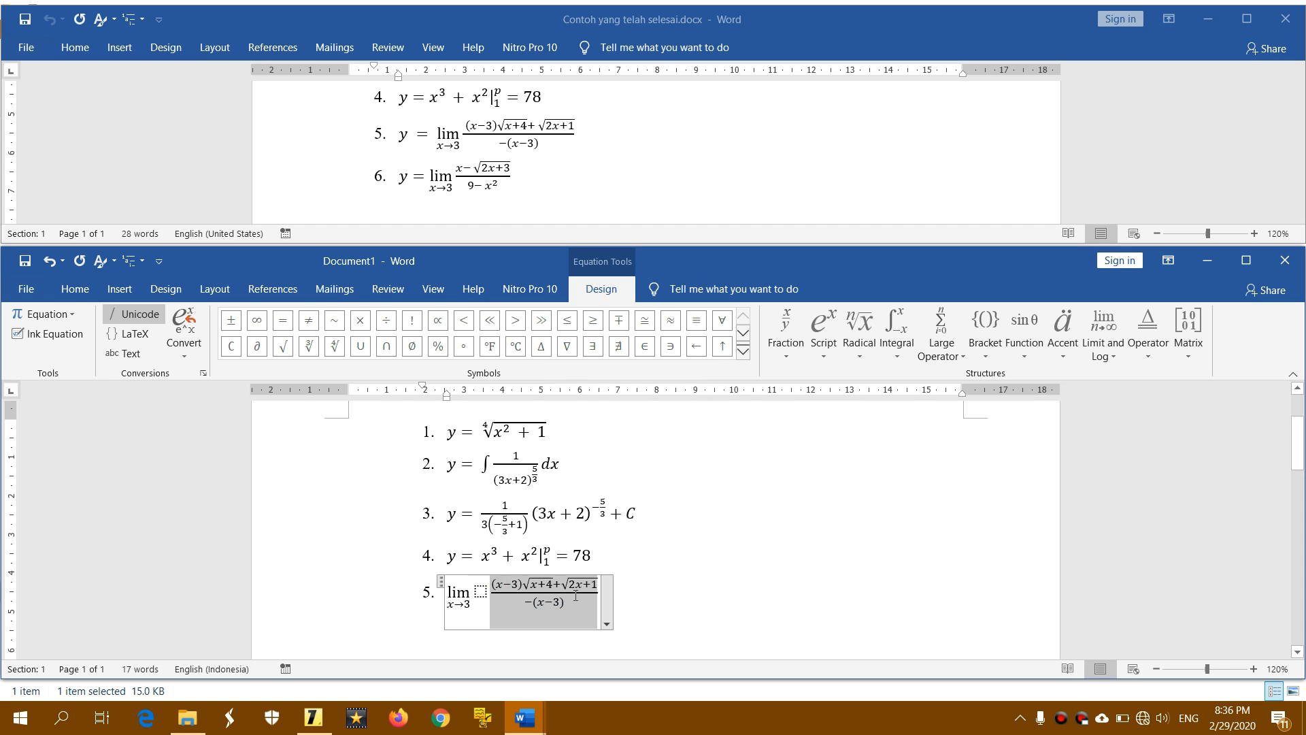
{"action": "right_click", "coordinate": [575, 596]}
{"action": "left_click", "coordinate": [585, 347]}
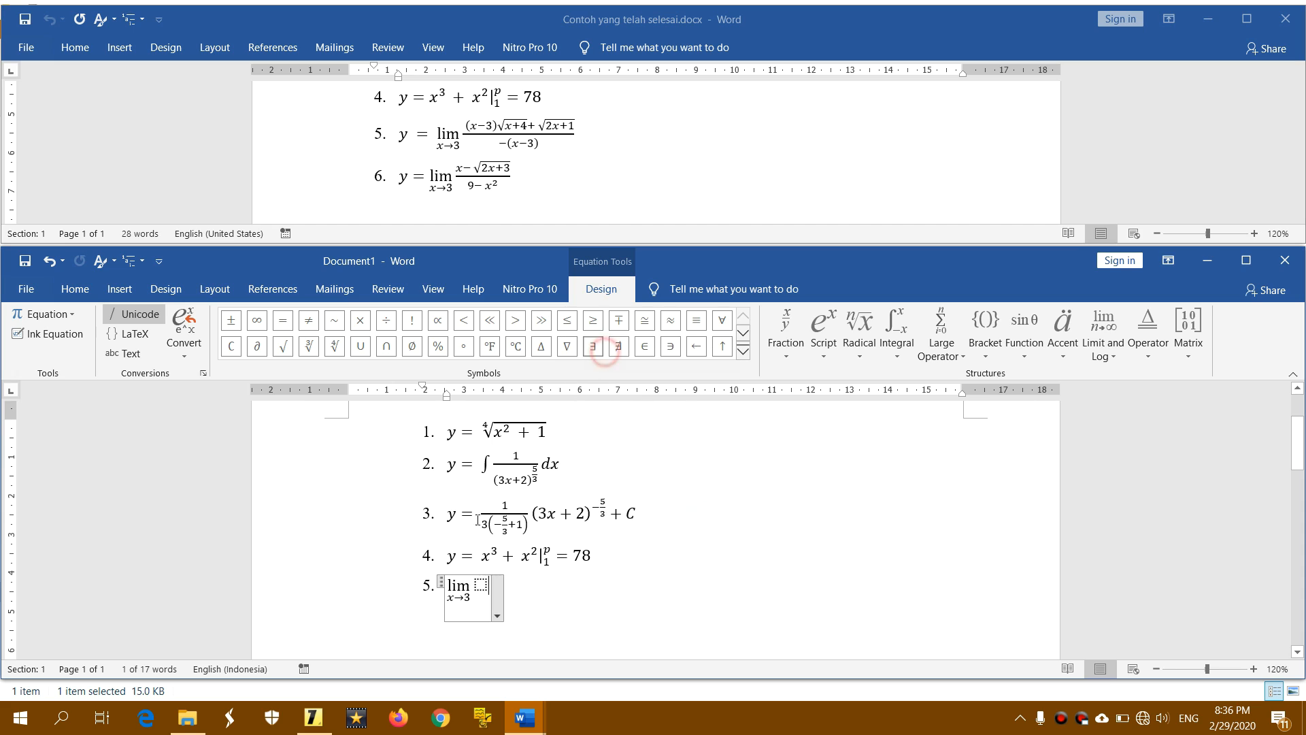
{"action": "left_click", "coordinate": [482, 585]}
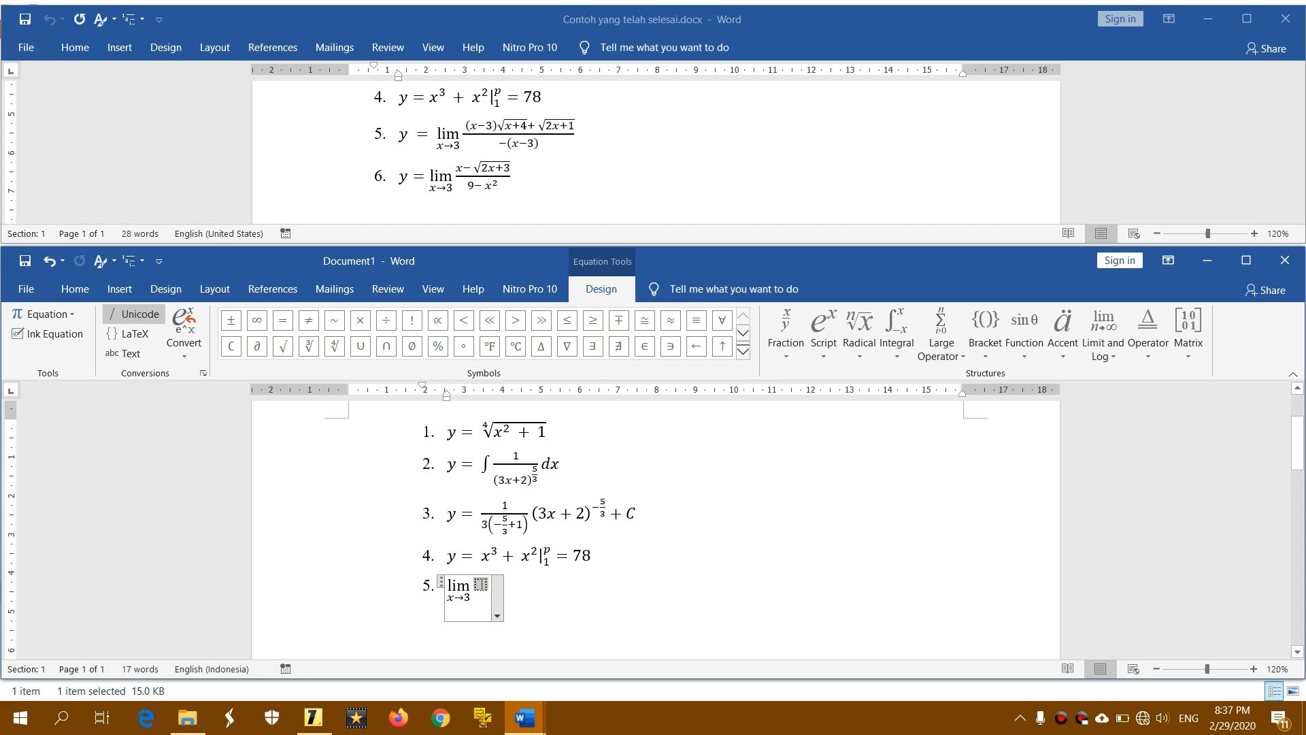
{"action": "right_click", "coordinate": [482, 585]}
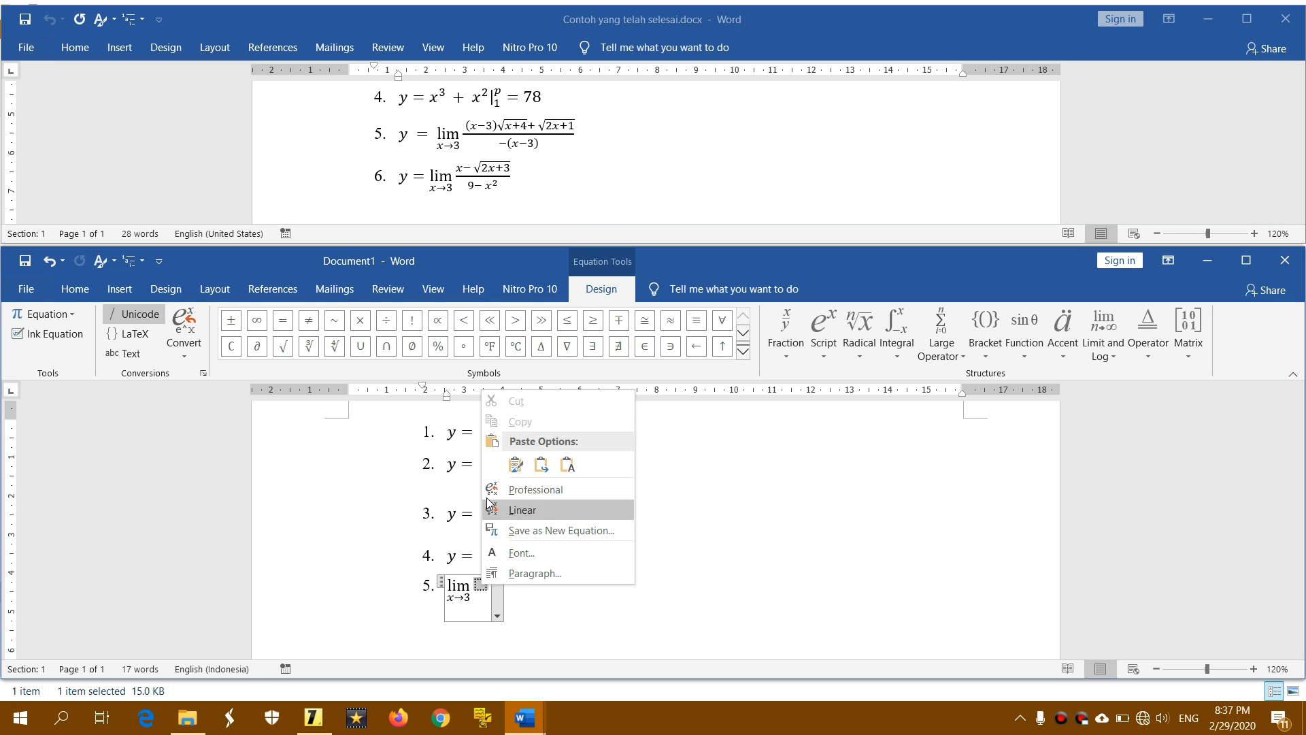
{"action": "left_click", "coordinate": [508, 470]}
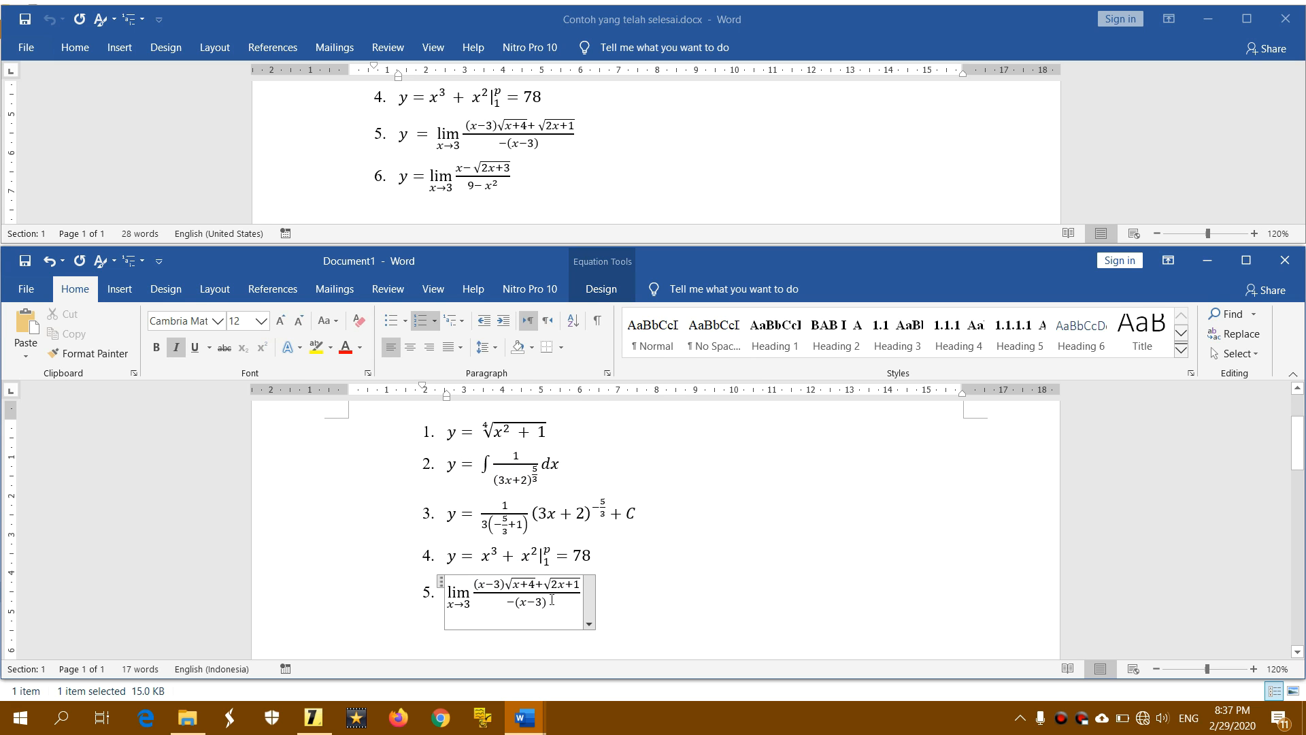
- Insert "y =" in front of the limit in formula 5
{"action": "double_click", "coordinate": [453, 592]}
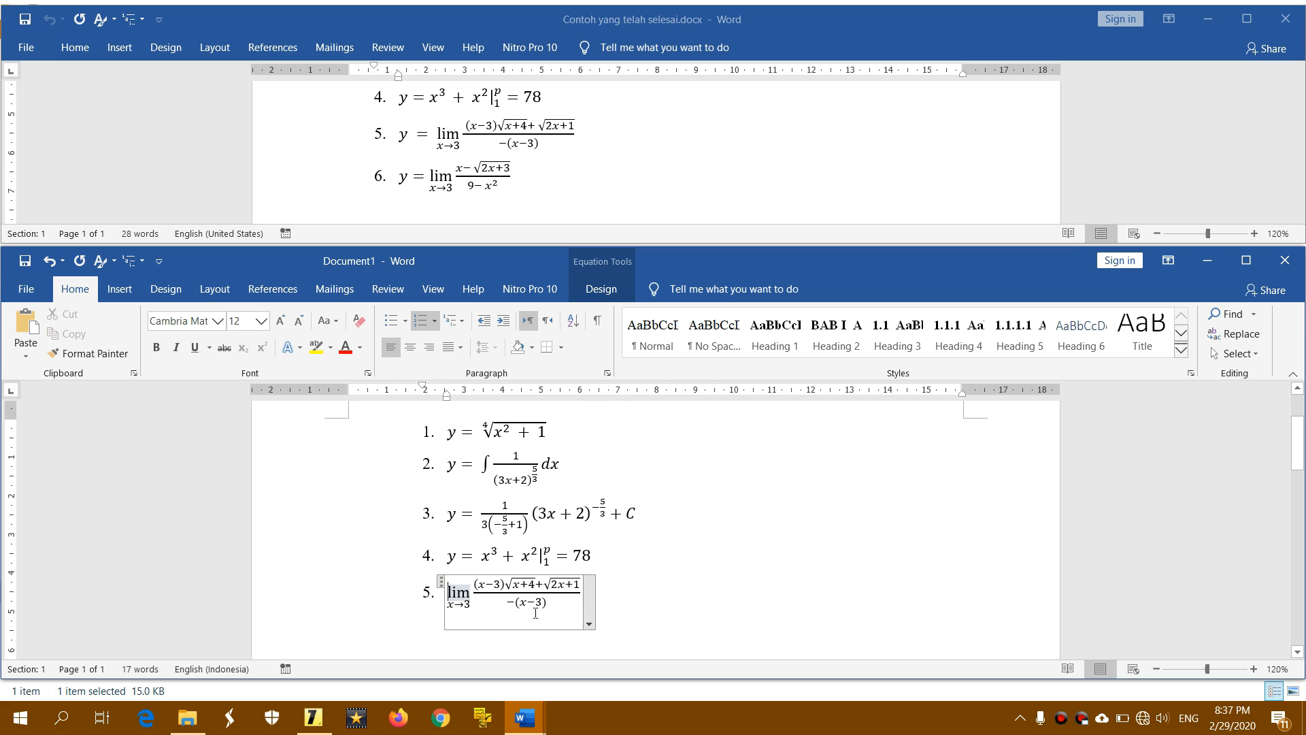
{"action": "key", "text": "ctrl+i"}
{"action": "key", "text": "Left"}
{"action": "key", "text": "BackSpace"}
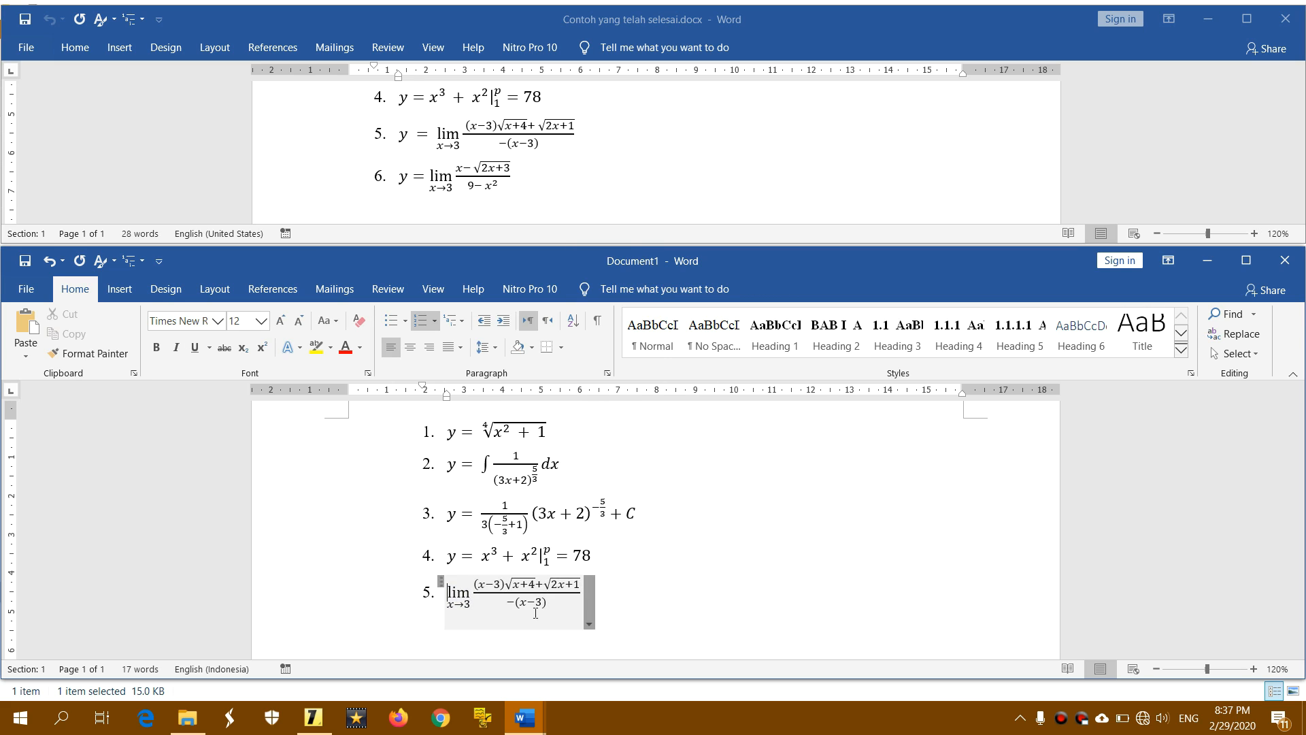
{"action": "key", "text": "ctrl+z"}
{"action": "type", "text": "y"}
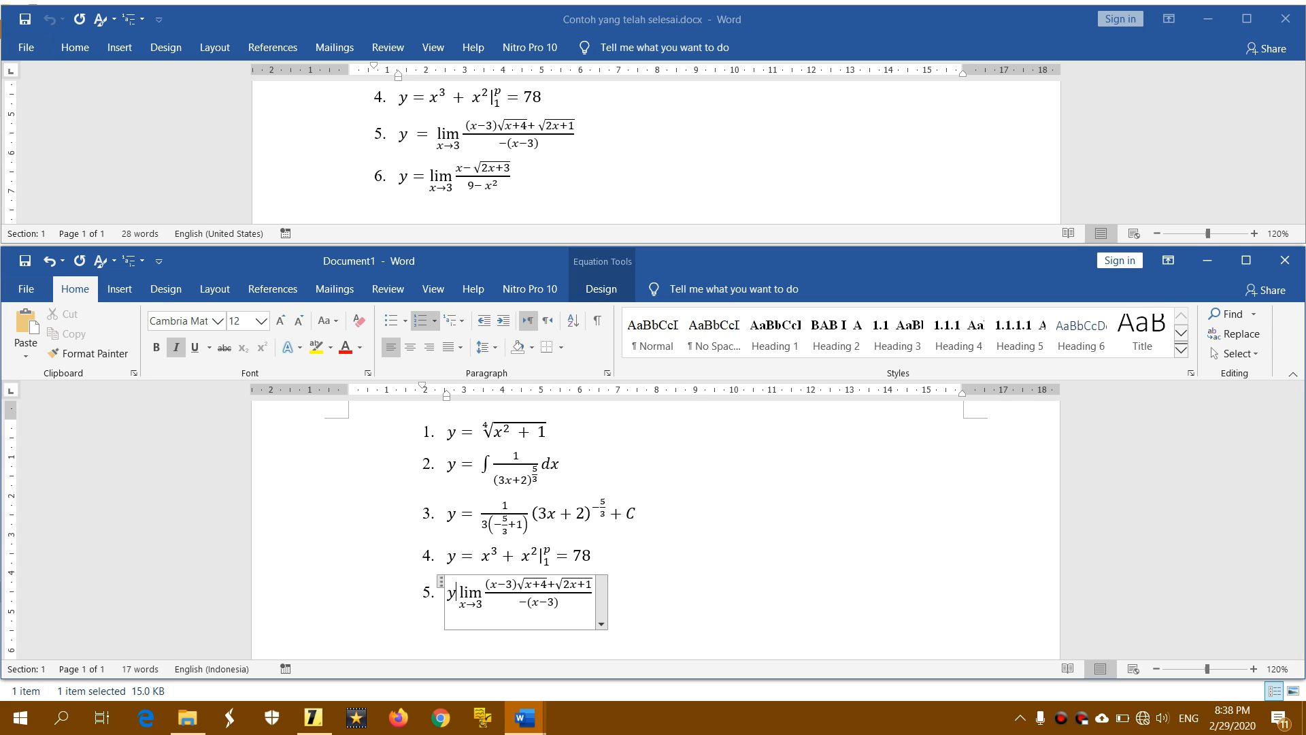
{"action": "type", "text": " ="}
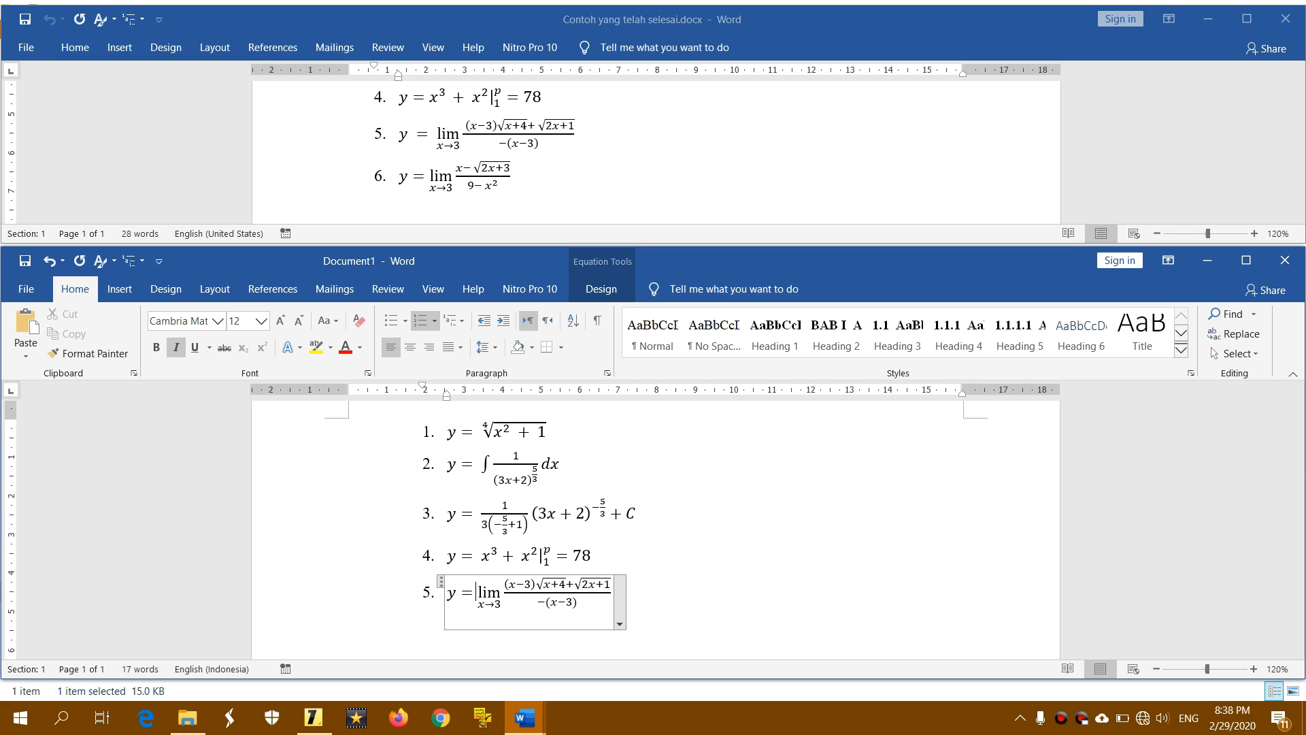
- Add a sixth numbered item below formula 5 and begin a new equation in it with "y ="
{"action": "left_click", "coordinate": [640, 599]}
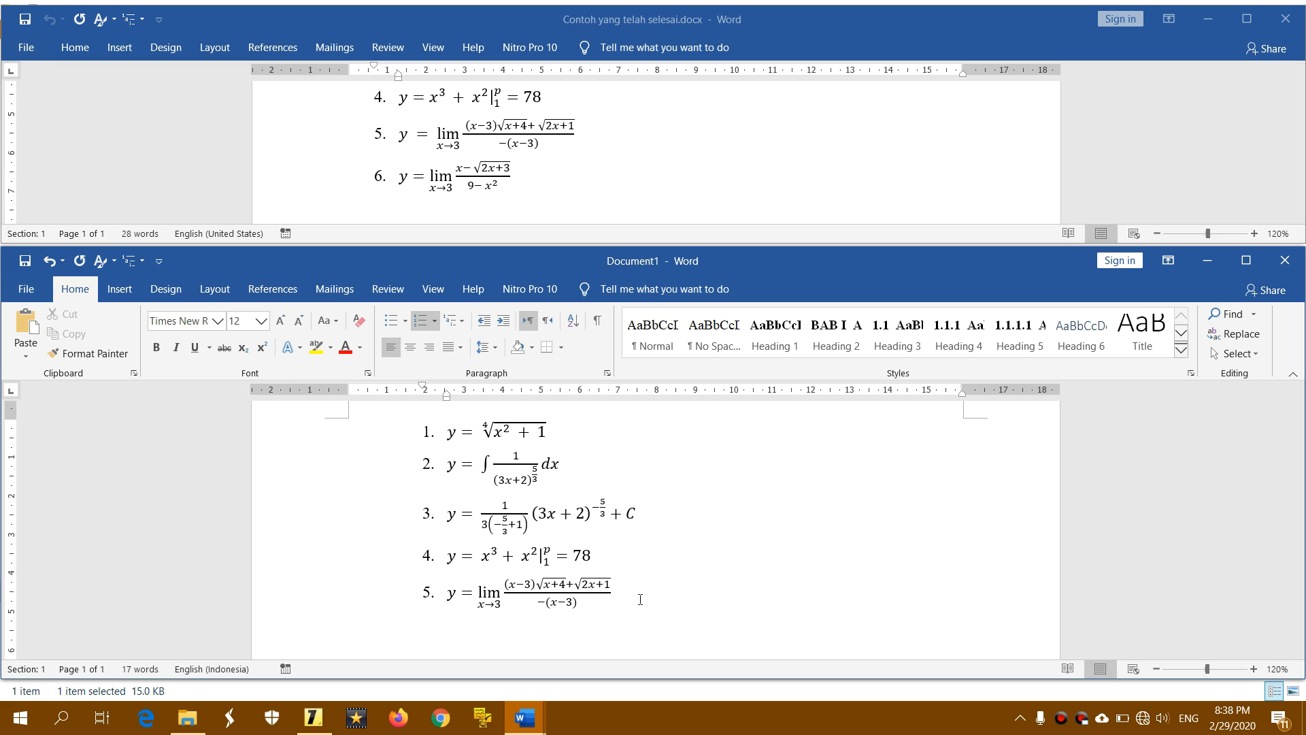
{"action": "key", "text": "Return"}
{"action": "key", "text": "alt+equal"}
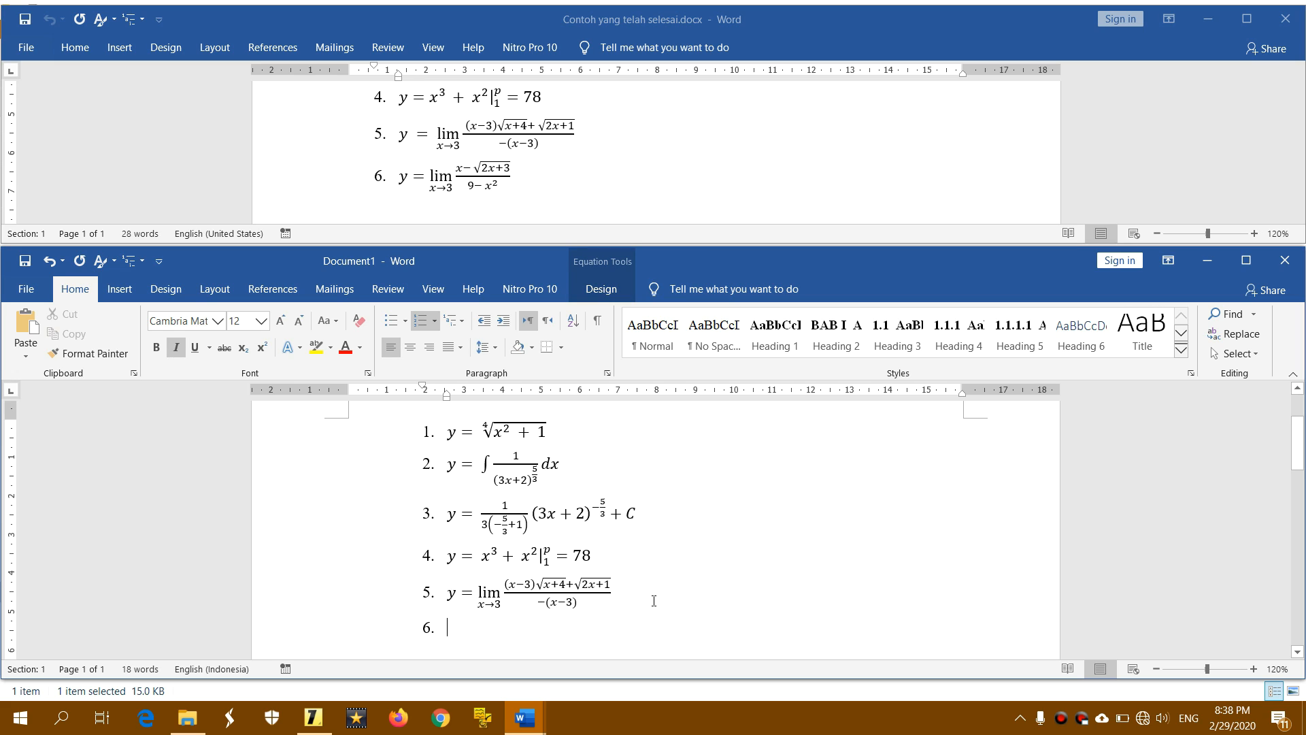
{"action": "left_click", "coordinate": [480, 627]}
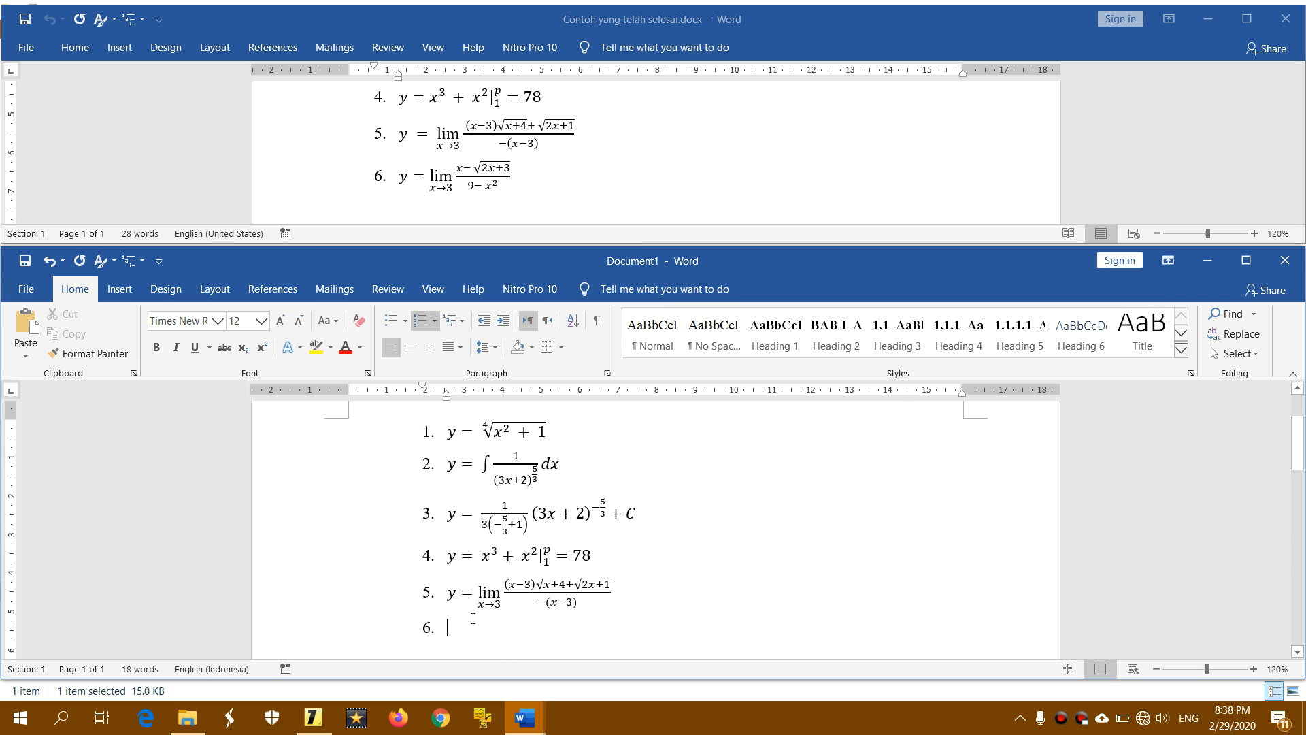
{"action": "left_click", "coordinate": [120, 288]}
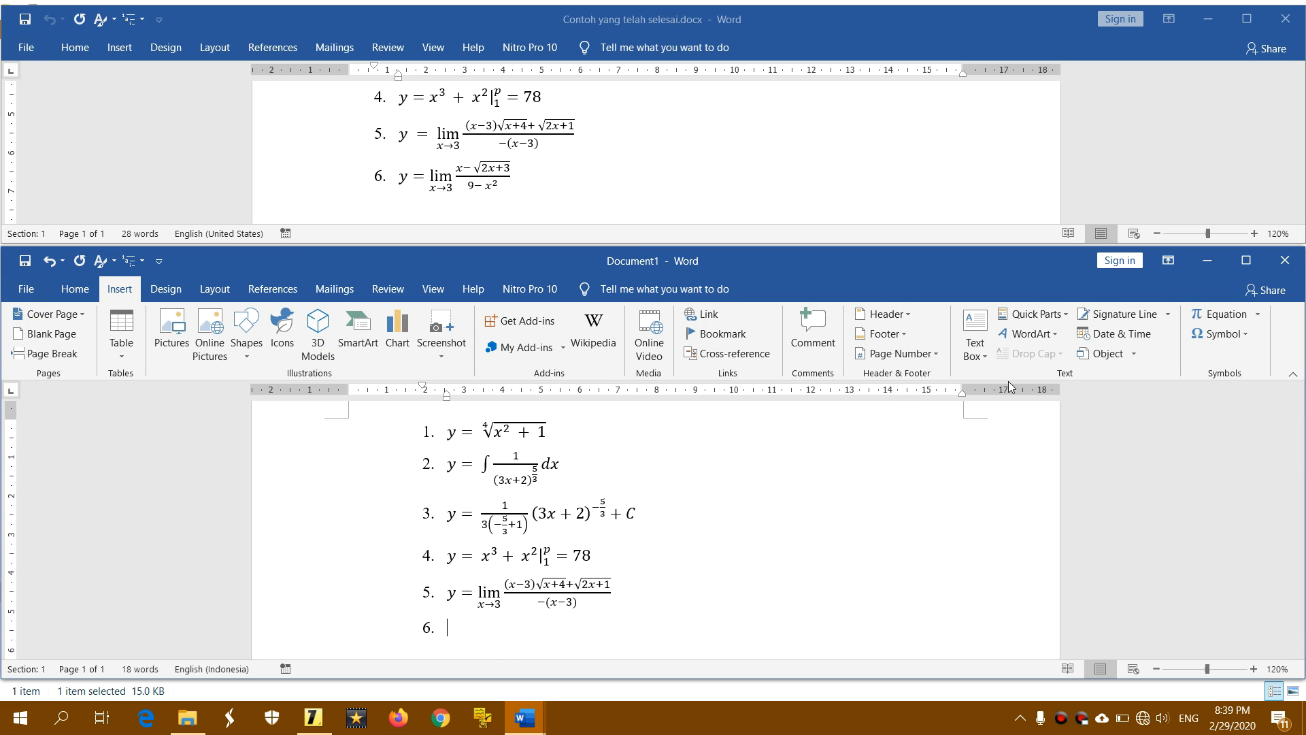
{"action": "left_click", "coordinate": [1258, 315]}
{"action": "left_click", "coordinate": [1028, 645]}
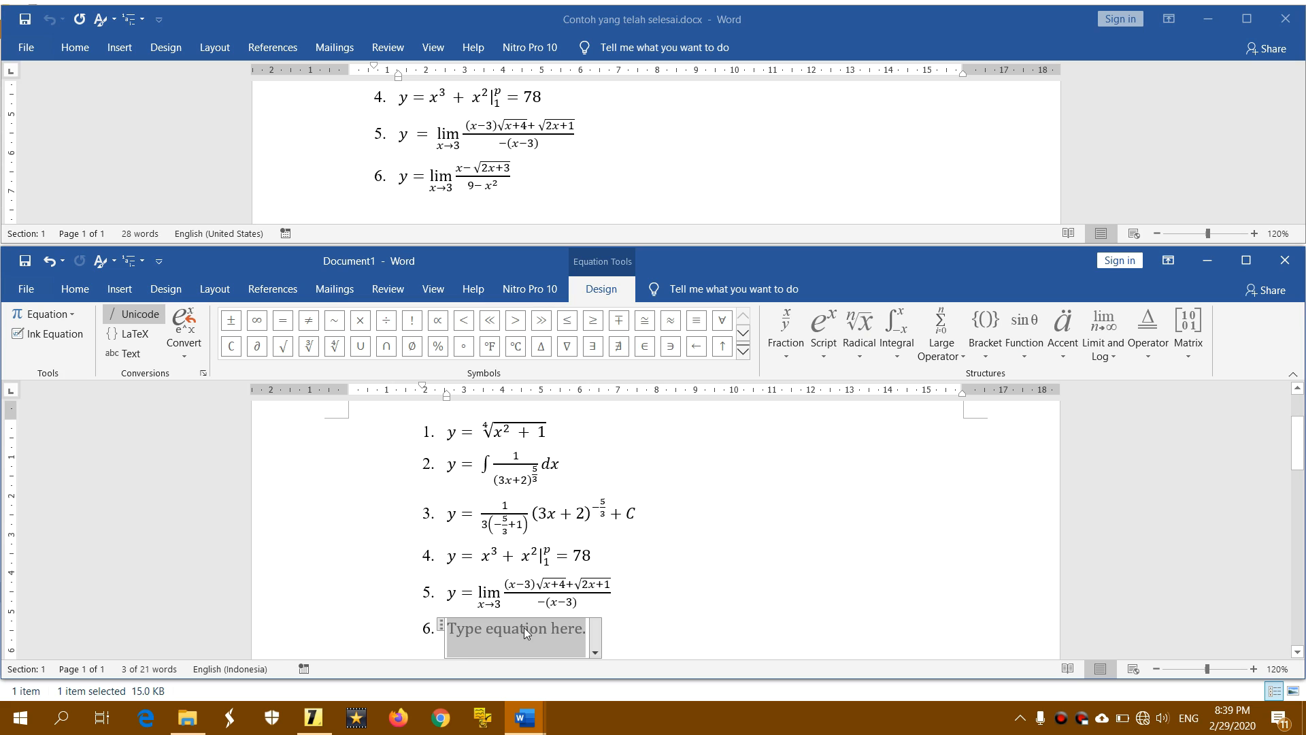
{"action": "type", "text": "y="}
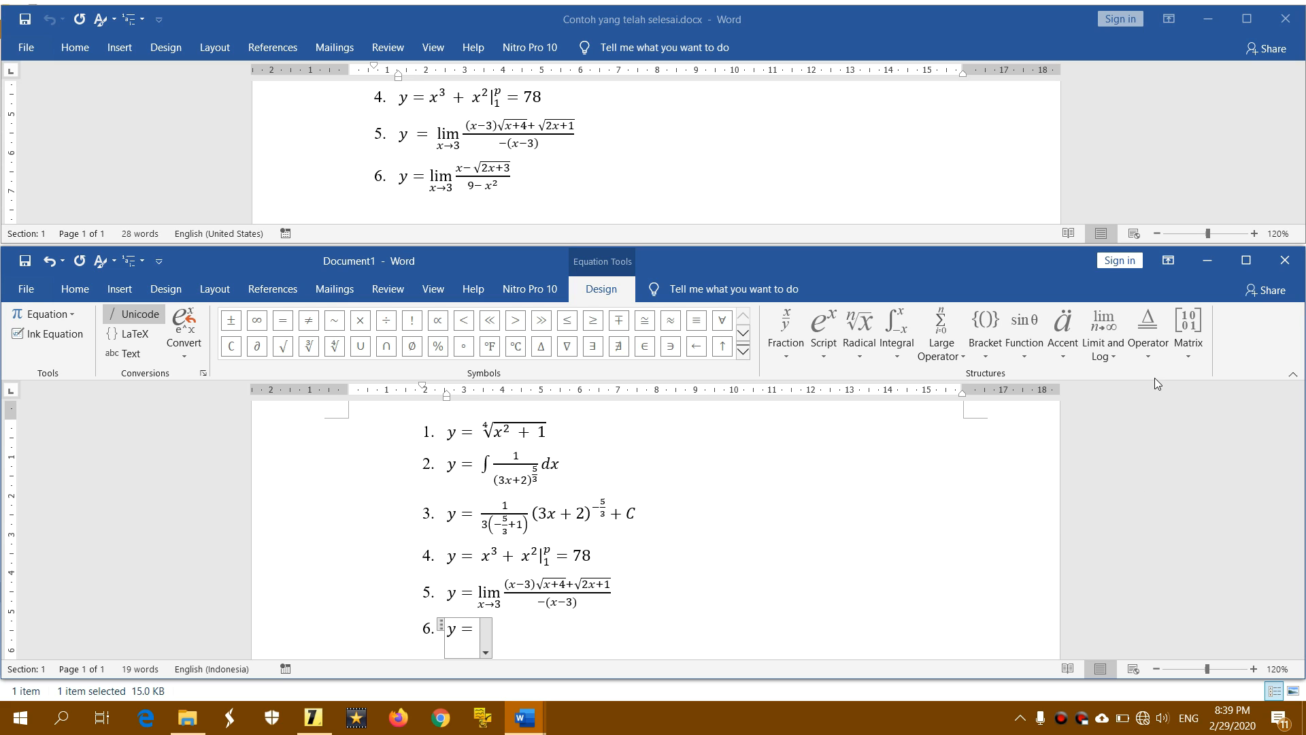
- Insert the preset limit (1+1/n)^n with n→∞ after "y =" in formula 6 and clear its bracketed expression
{"action": "left_click", "coordinate": [1108, 356]}
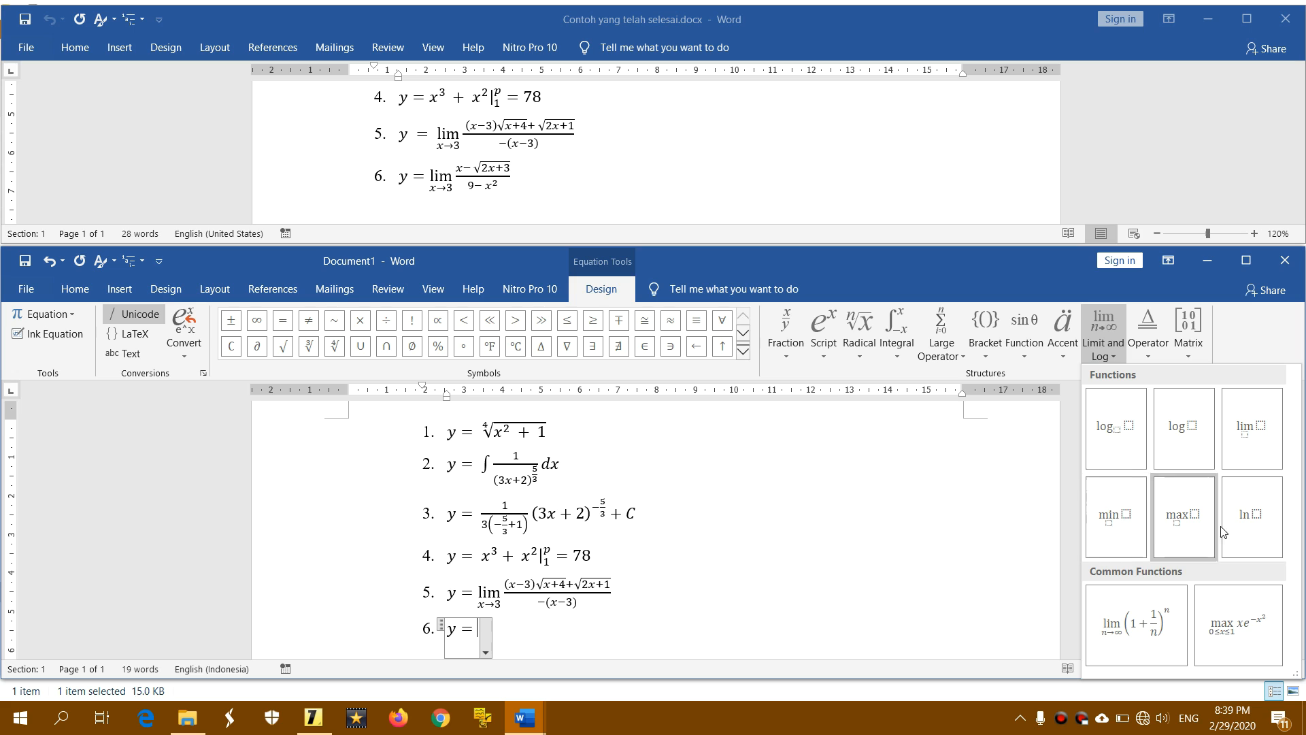
{"action": "left_click", "coordinate": [1129, 632]}
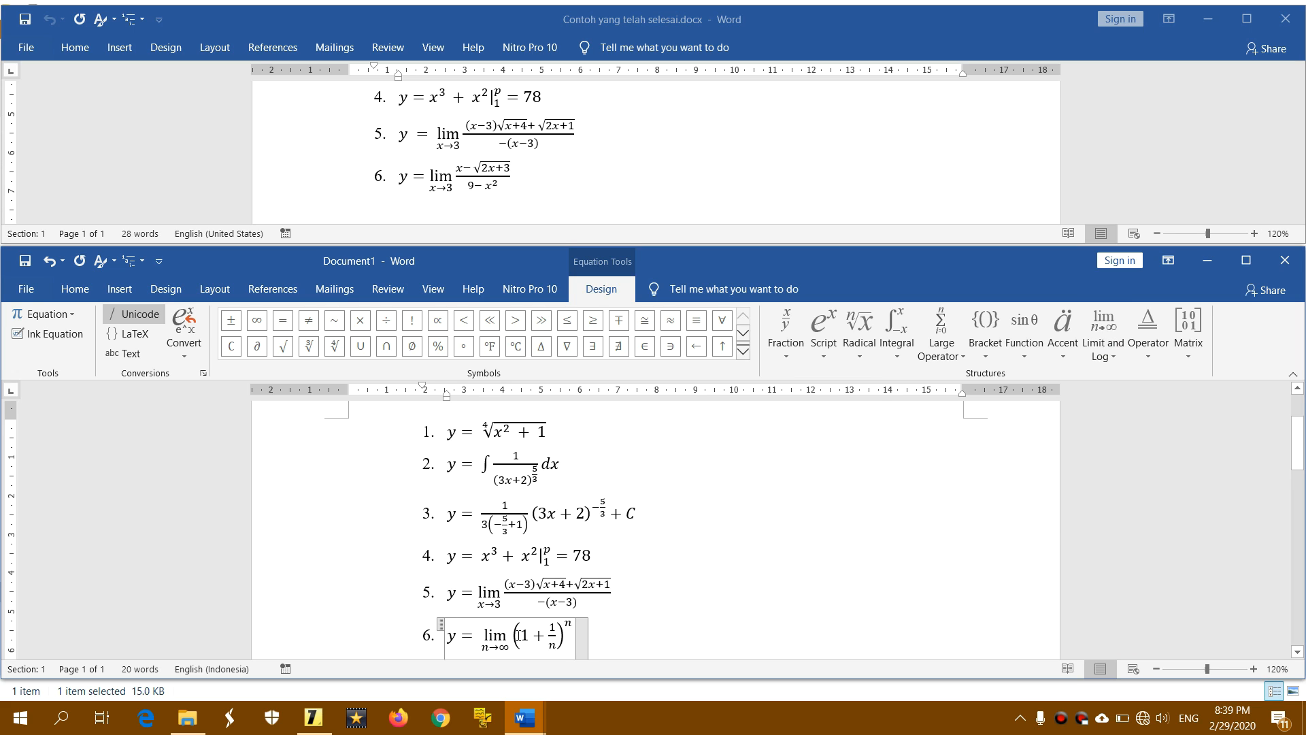
{"action": "mouse_move", "coordinate": [480, 636]}
{"action": "left_mouse_down"}
{"action": "mouse_move", "coordinate": [572, 637]}
{"action": "mouse_move", "coordinate": [529, 635]}
{"action": "left_mouse_up"}
{"action": "left_click", "coordinate": [565, 638]}
{"action": "key", "text": "Delete"}
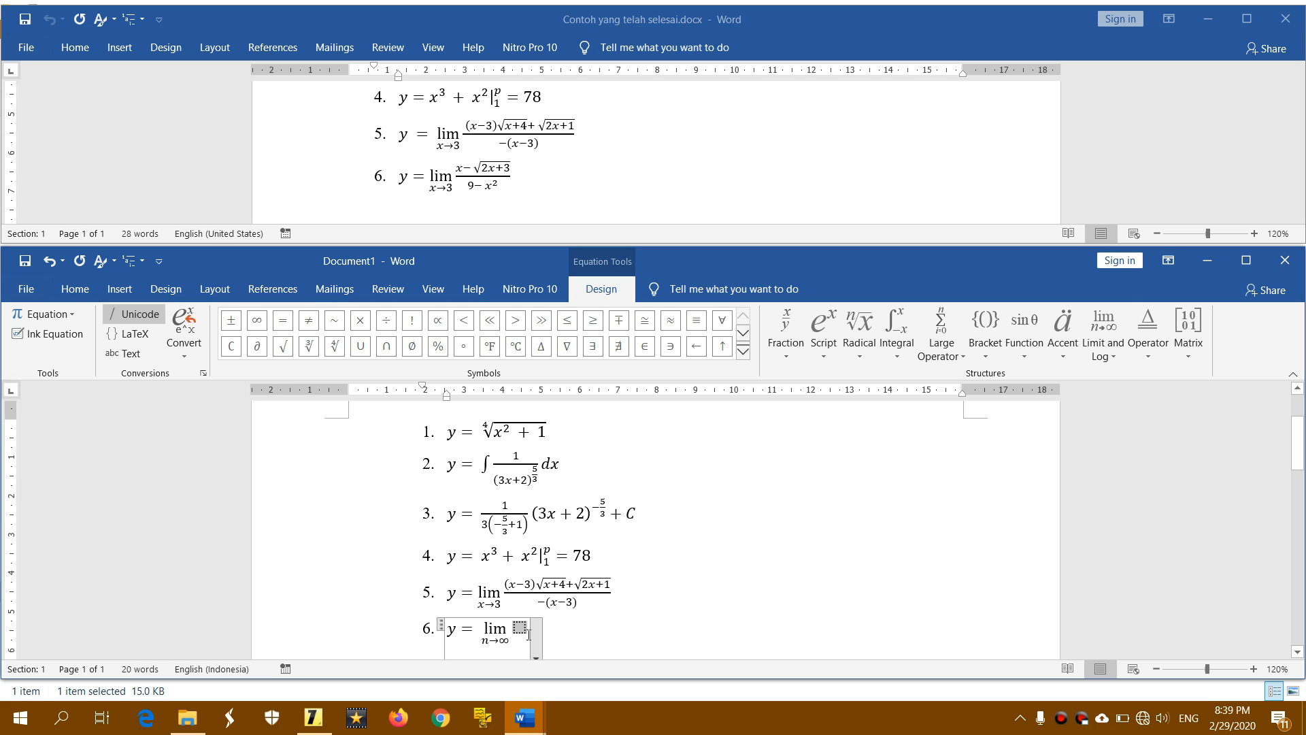
- Change the condition under the limit in formula 6 to x→3
{"action": "left_click", "coordinate": [489, 642]}
{"action": "key", "text": "BackSpace"}
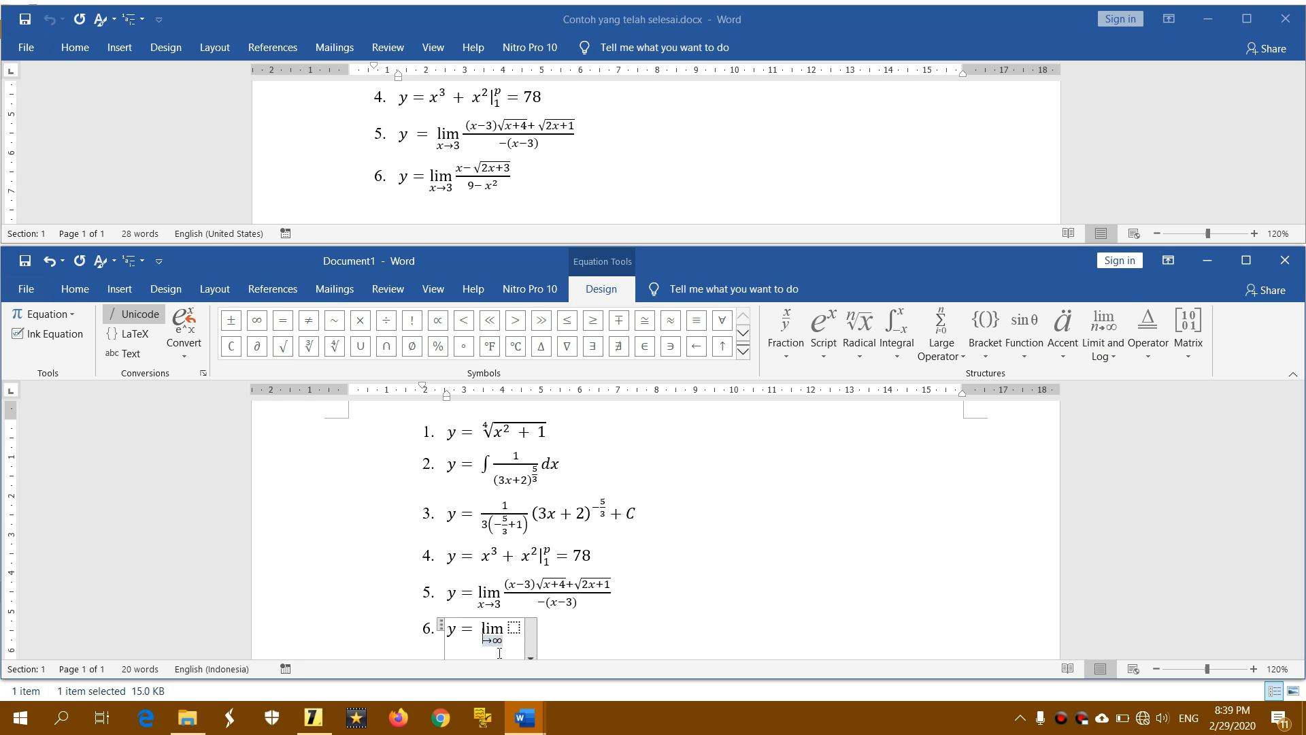
{"action": "type", "text": "x"}
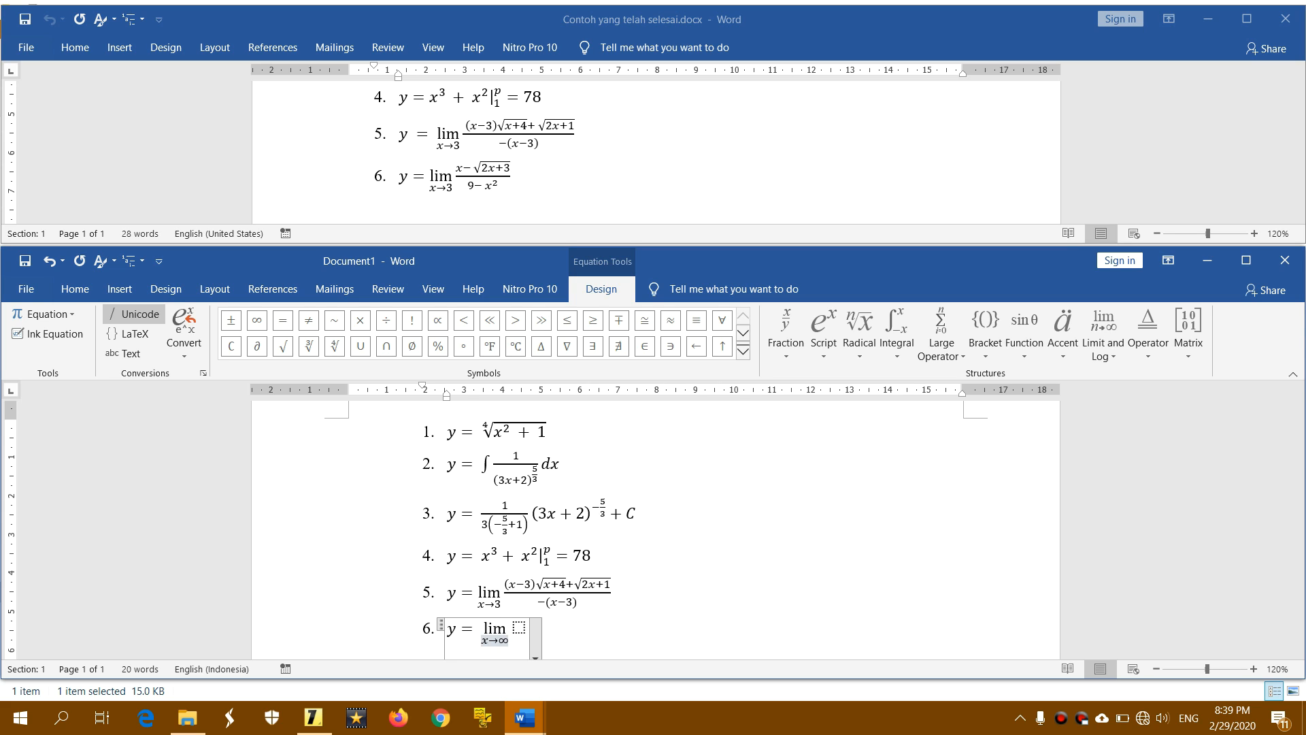
{"action": "left_click", "coordinate": [509, 642]}
{"action": "key", "text": "BackSpace"}
{"action": "type", "text": "3"}
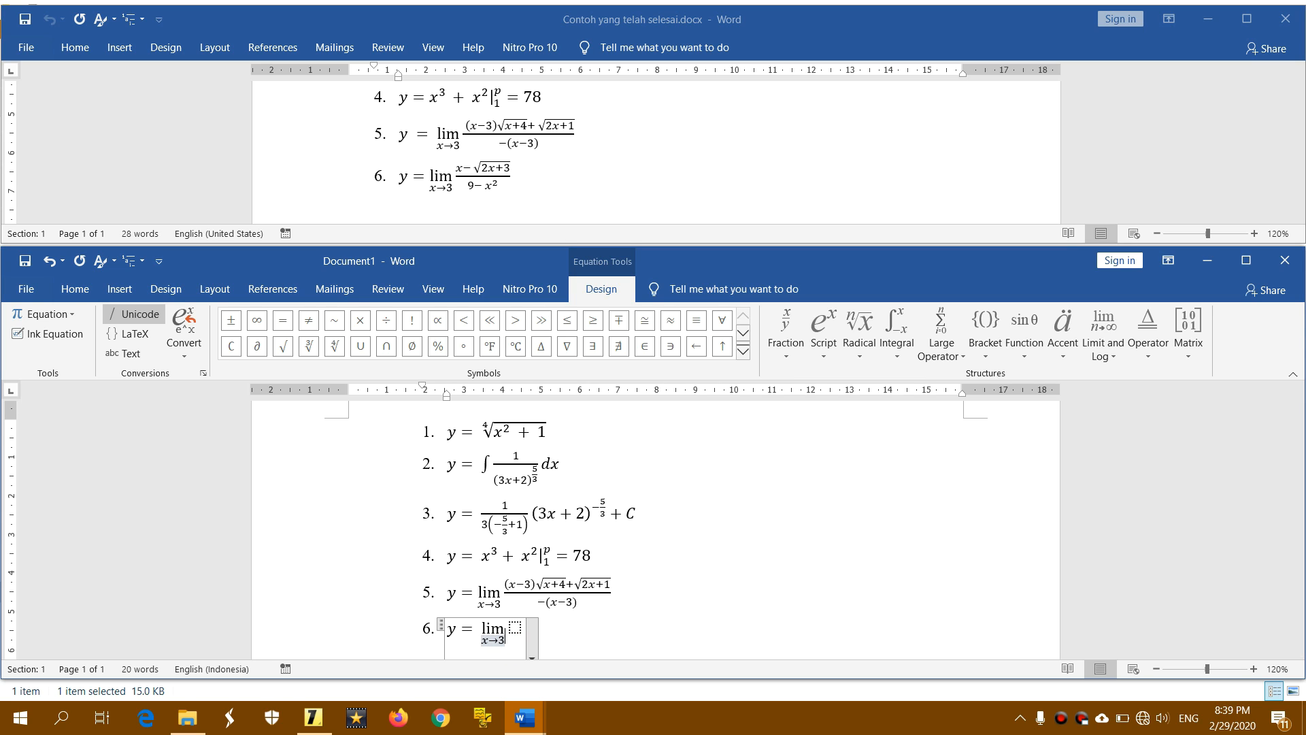
- Insert an empty stacked fraction after the limit's placeholder in formula 6
{"action": "left_click", "coordinate": [526, 639]}
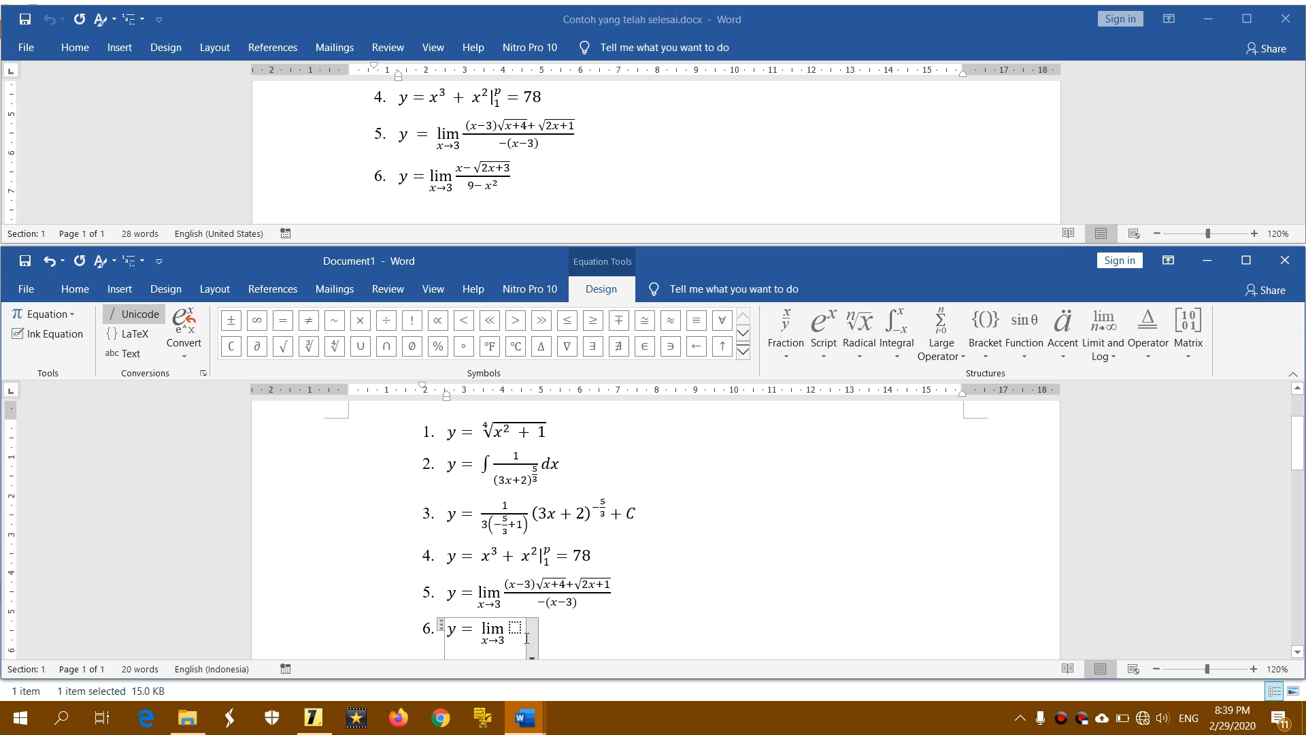
{"action": "left_click", "coordinate": [786, 326]}
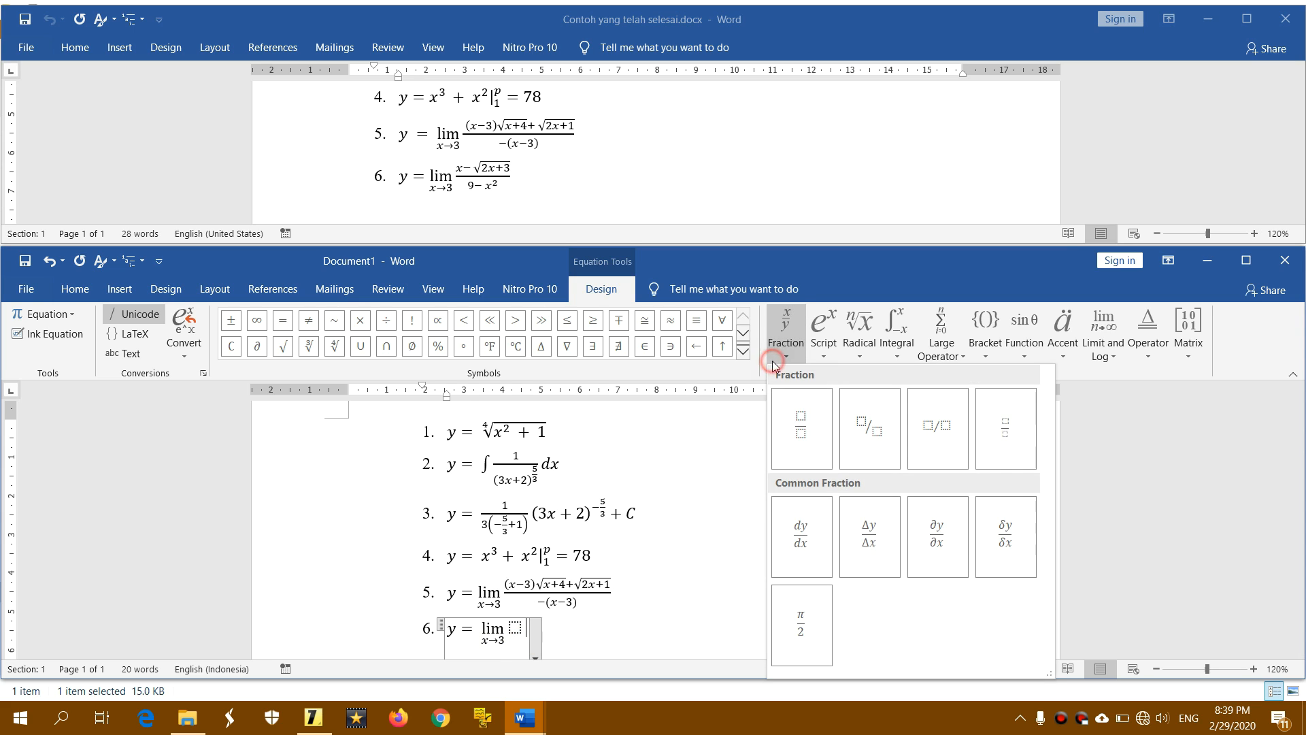
{"action": "left_click", "coordinate": [789, 430]}
- Enter x − √(2x+3) directly after the empty fraction in formula 6, using a square root structure
{"action": "type", "text": "x "}
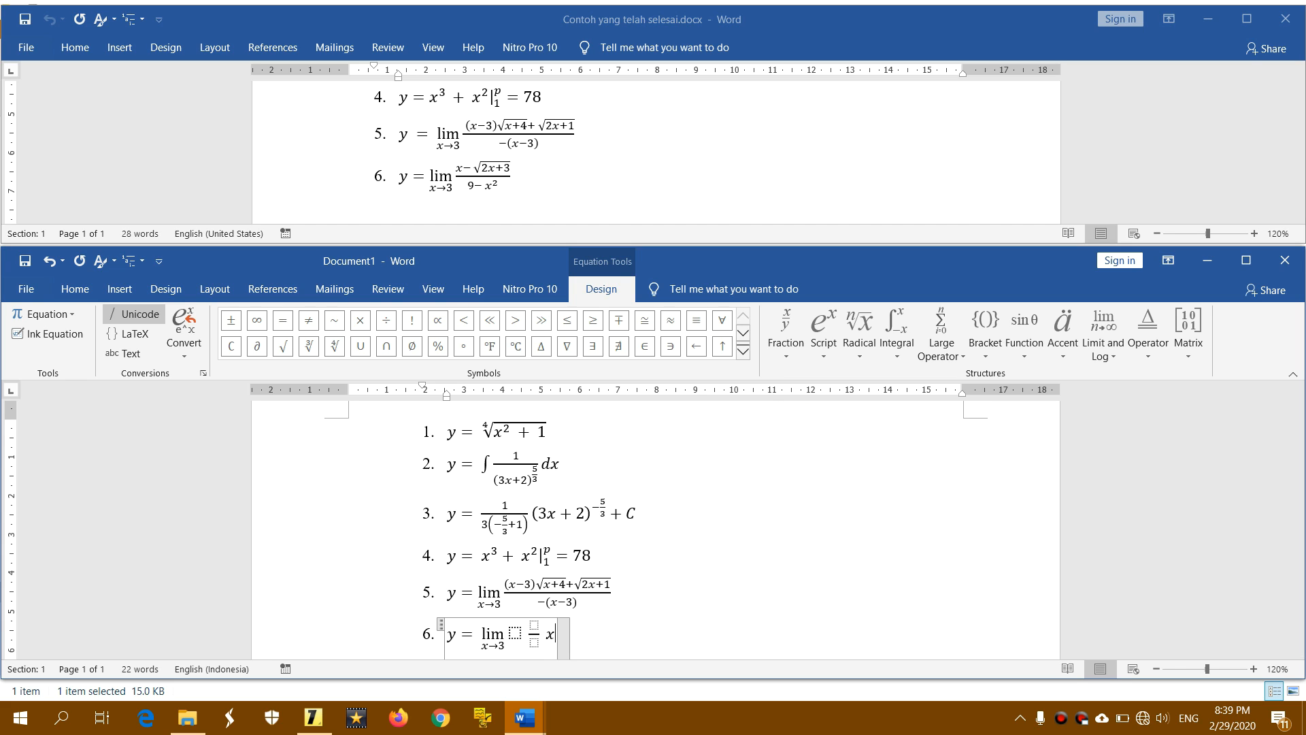
{"action": "type", "text": "-"}
{"action": "left_click", "coordinate": [859, 333]}
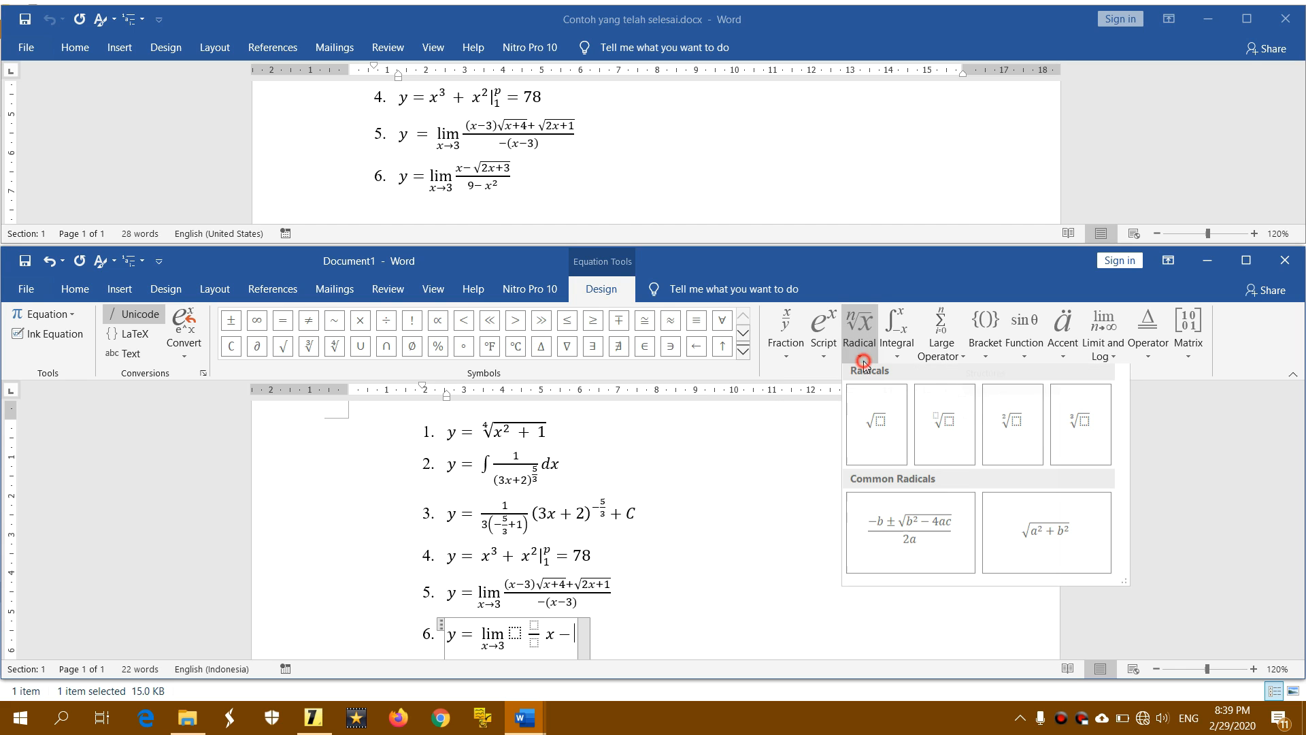
{"action": "left_click", "coordinate": [877, 430]}
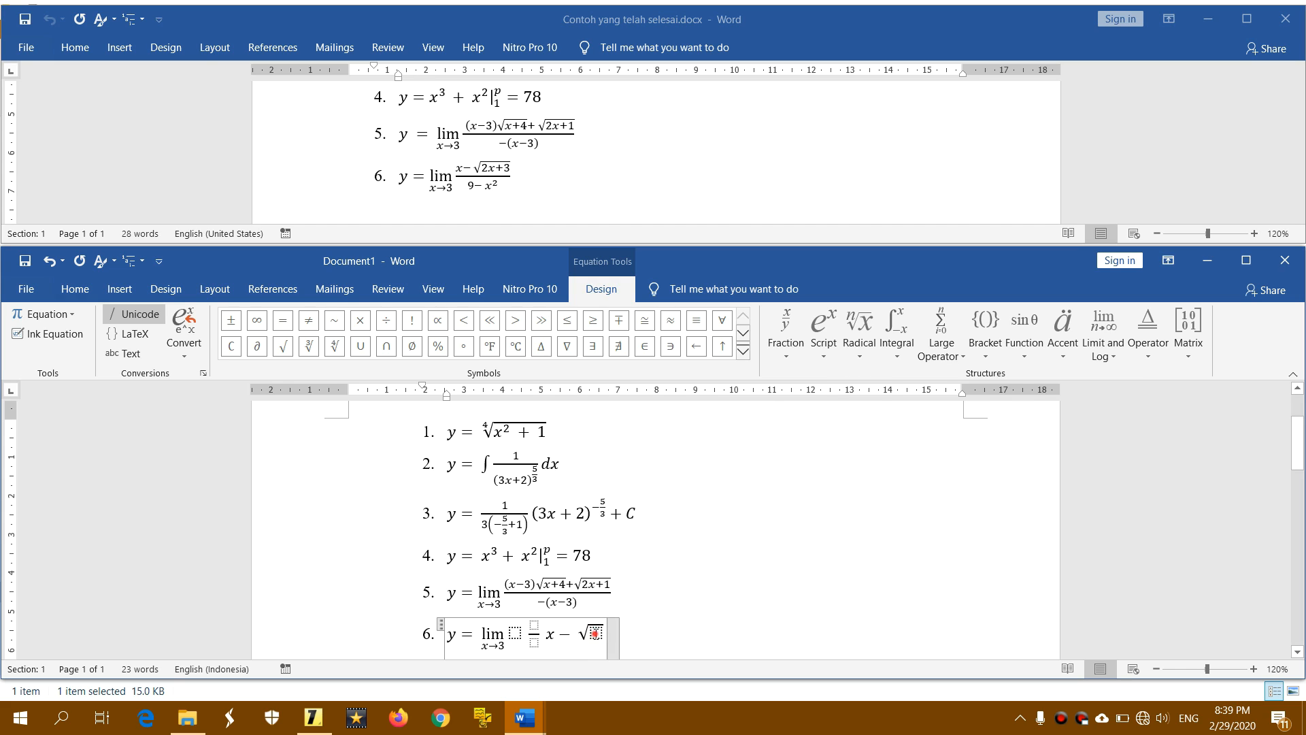
{"action": "type", "text": "2x "}
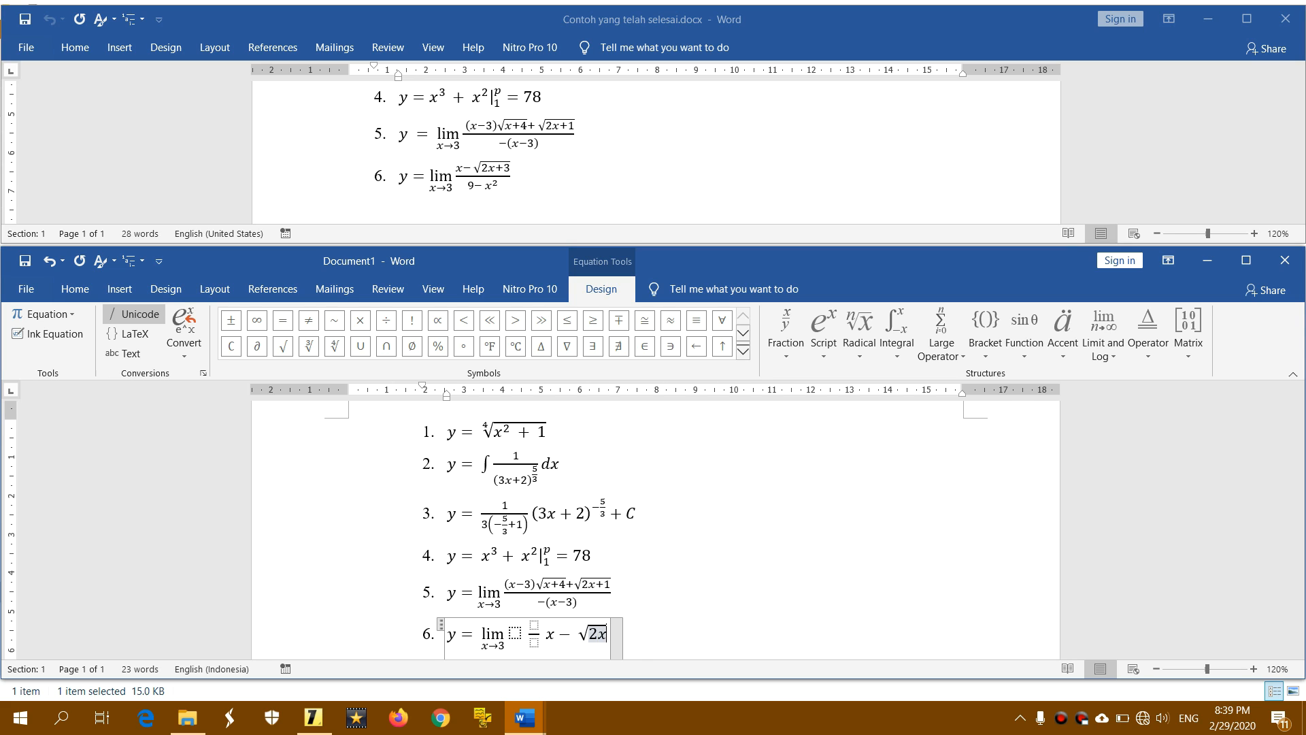
{"action": "type", "text": "+ 3"}
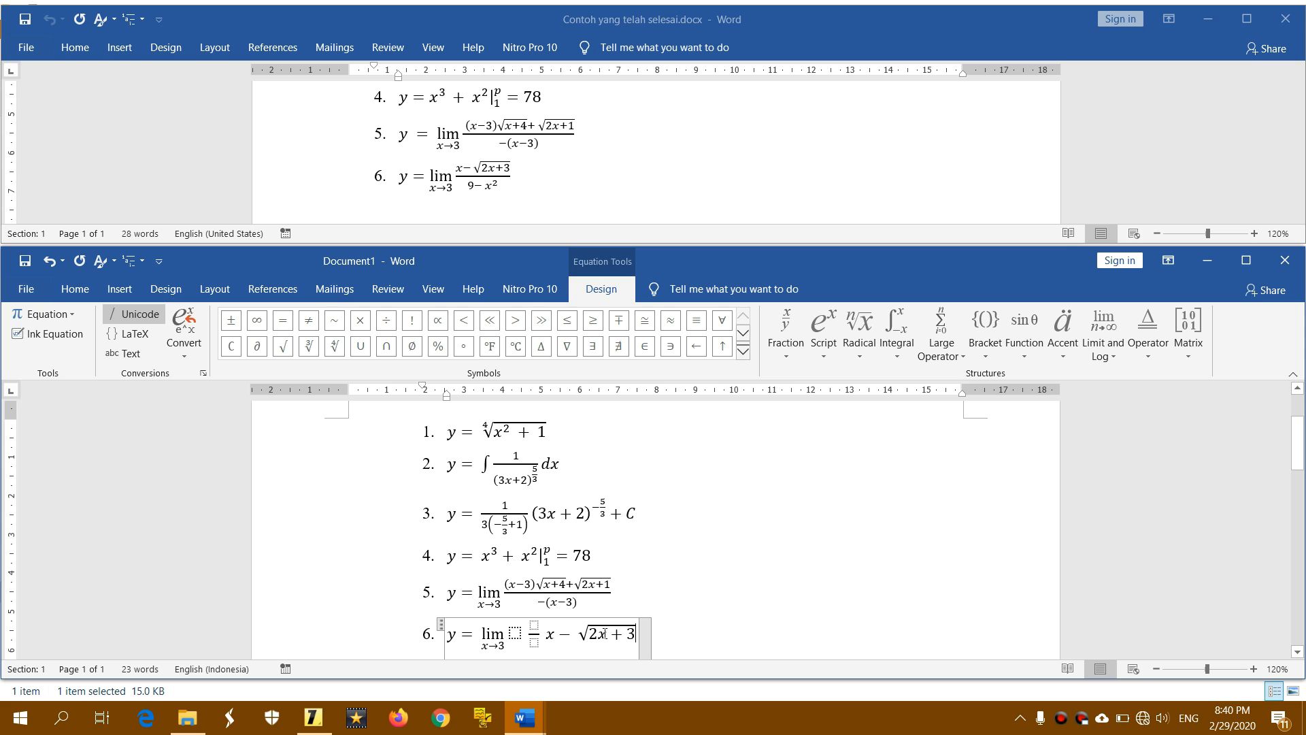
- Enter 9 − x² after the square root in formula 6, using a superscript structure for the square
{"action": "key", "text": "Right"}
{"action": "type", "text": "9"}
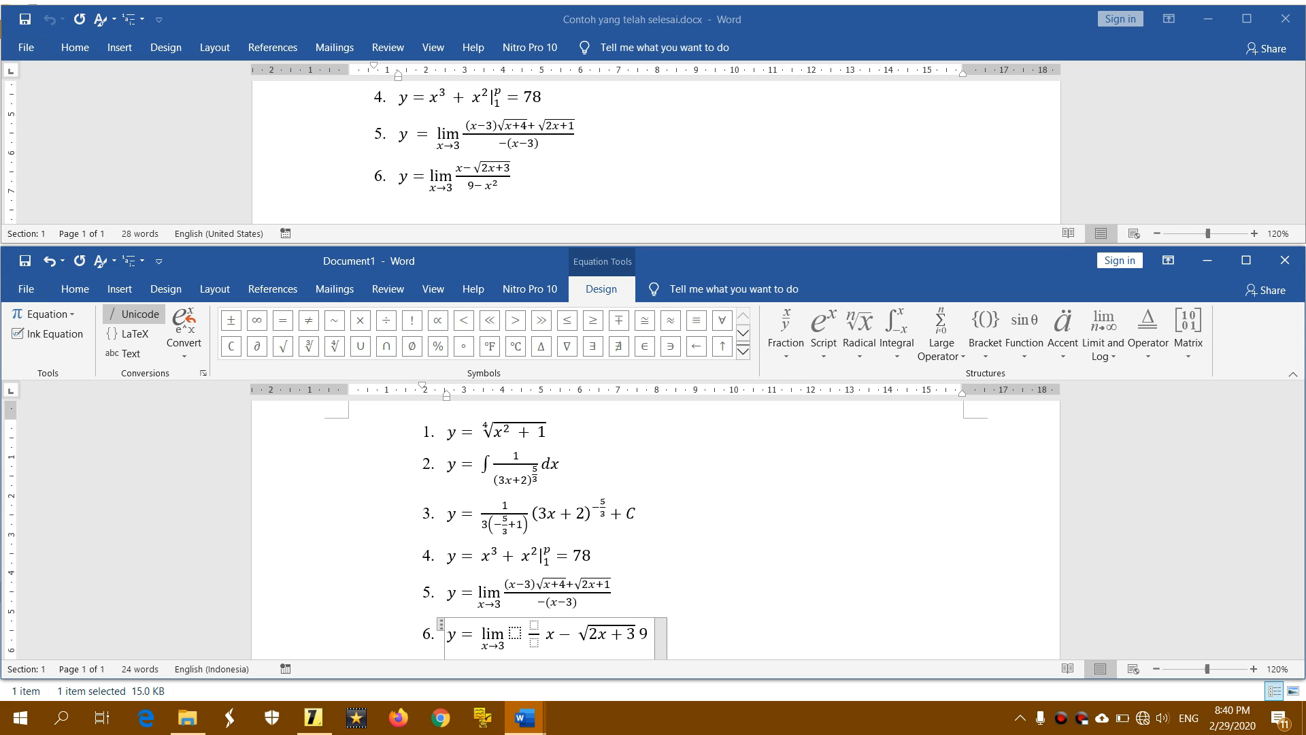
{"action": "type", "text": "-"}
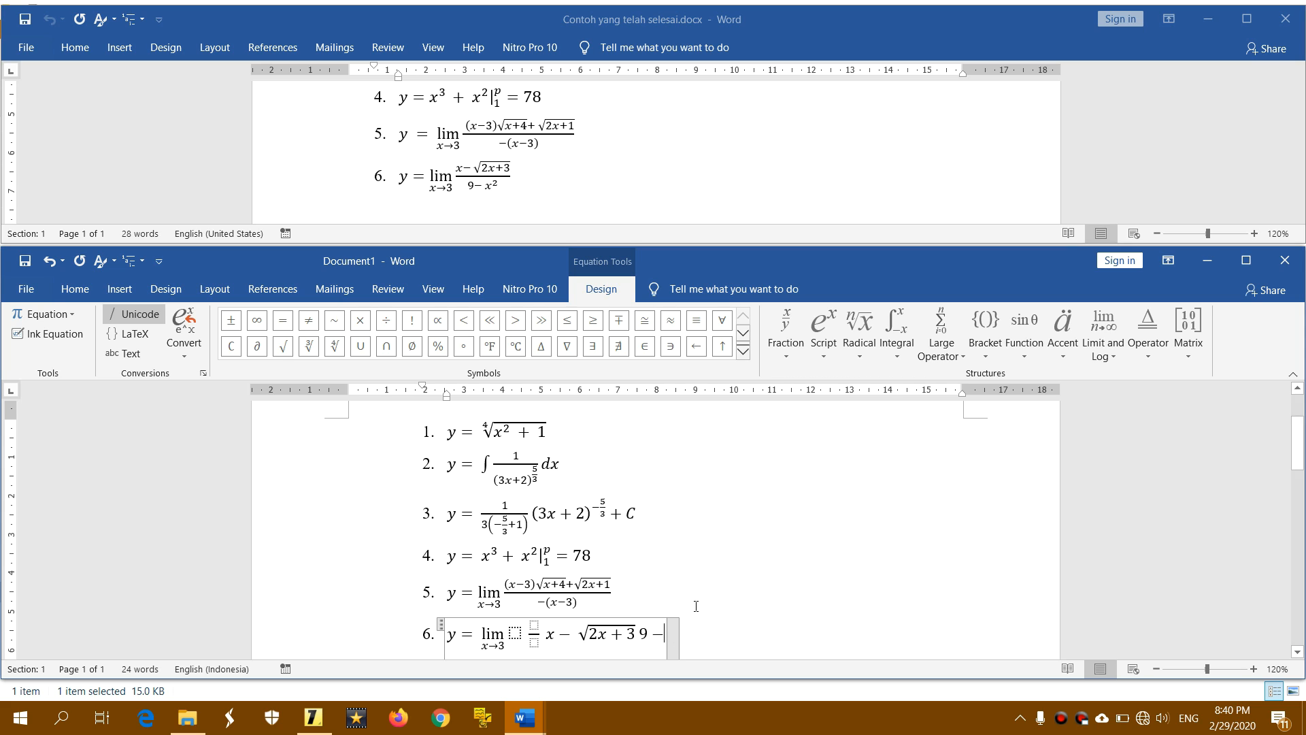
{"action": "left_click", "coordinate": [824, 337]}
{"action": "left_click", "coordinate": [836, 431]}
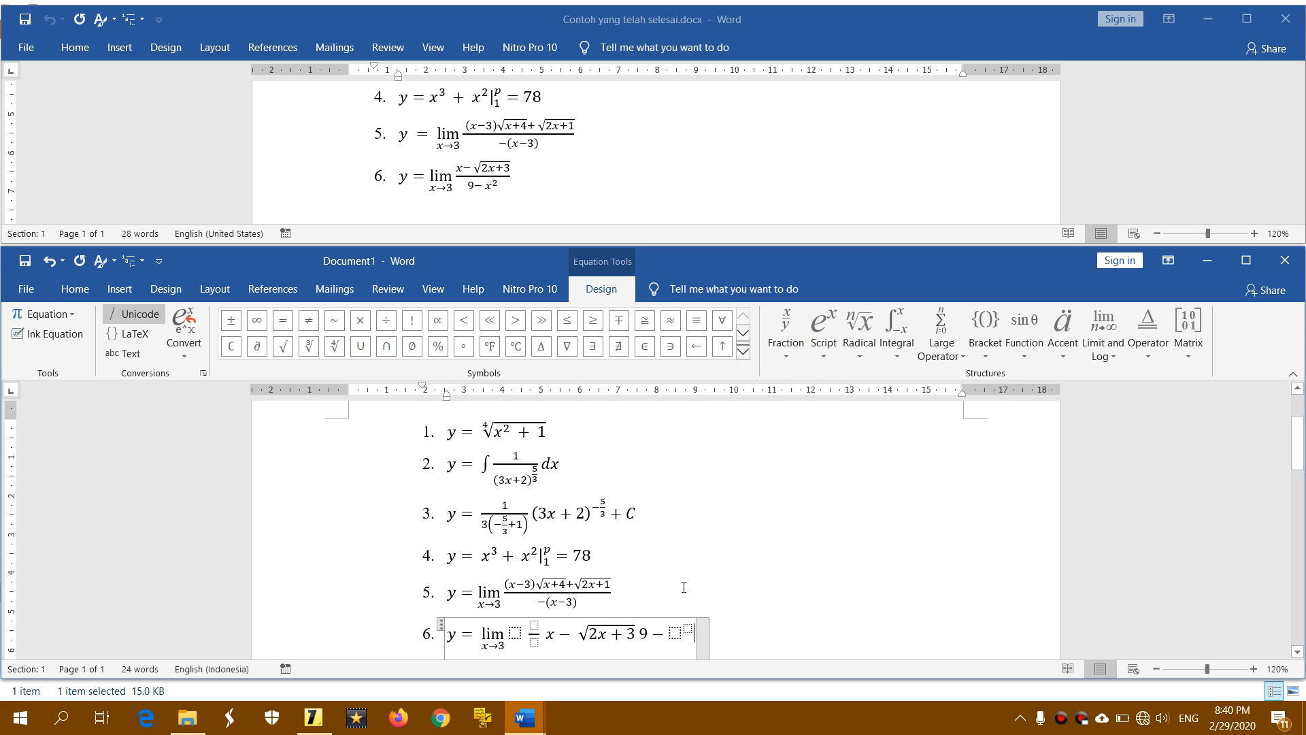
{"action": "type", "text": "x"}
{"action": "key", "text": "Right"}
{"action": "type", "text": "2"}
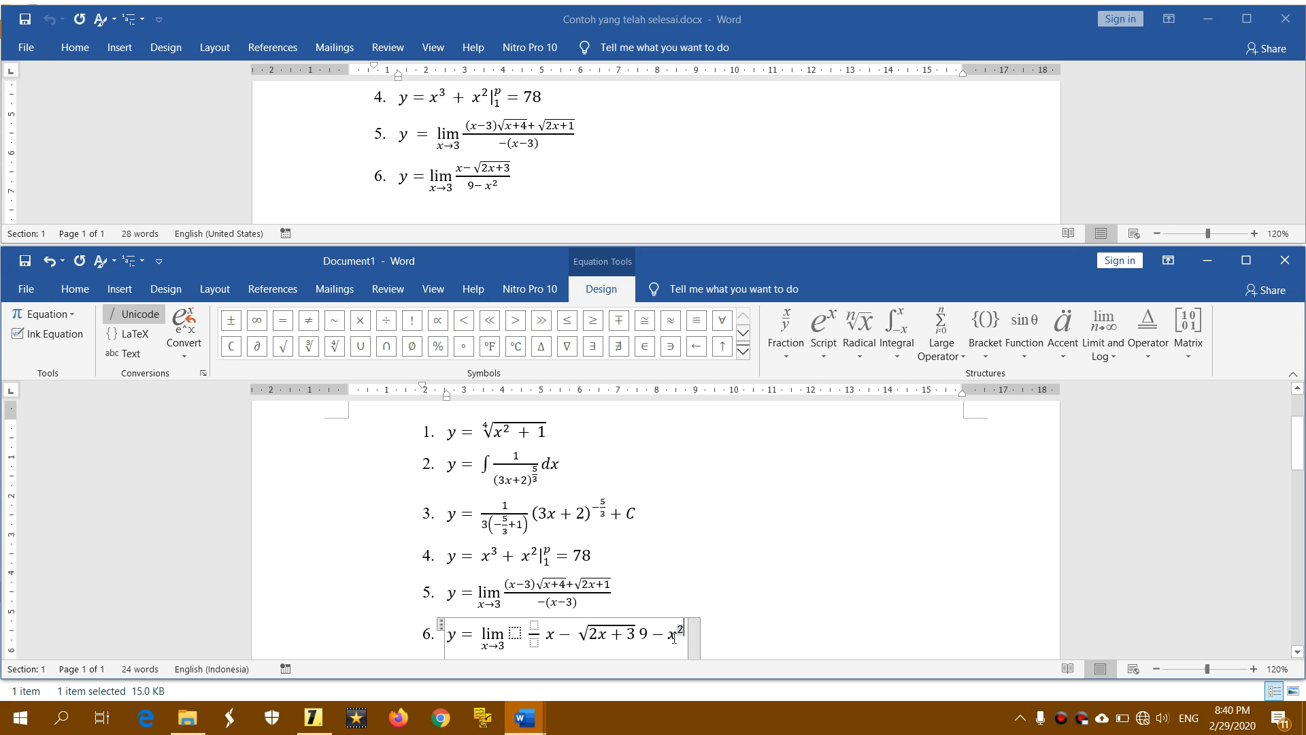
- Move the 9 − x² term from the end of formula 6 into the fraction's empty denominator
{"action": "left_click_drag", "start_coordinate": [685, 636], "coordinate": [643, 634]}
{"action": "right_click", "coordinate": [643, 634]}
{"action": "left_click", "coordinate": [711, 453]}
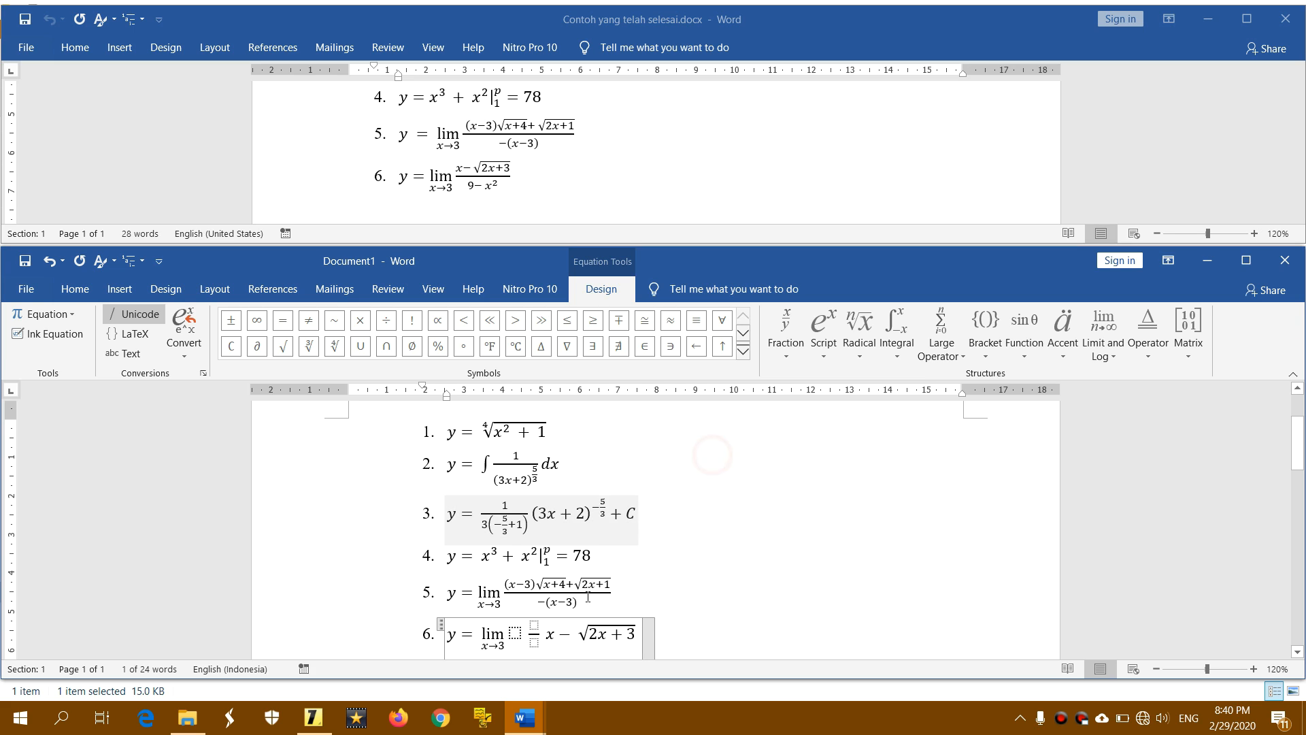
{"action": "right_click", "coordinate": [532, 643]}
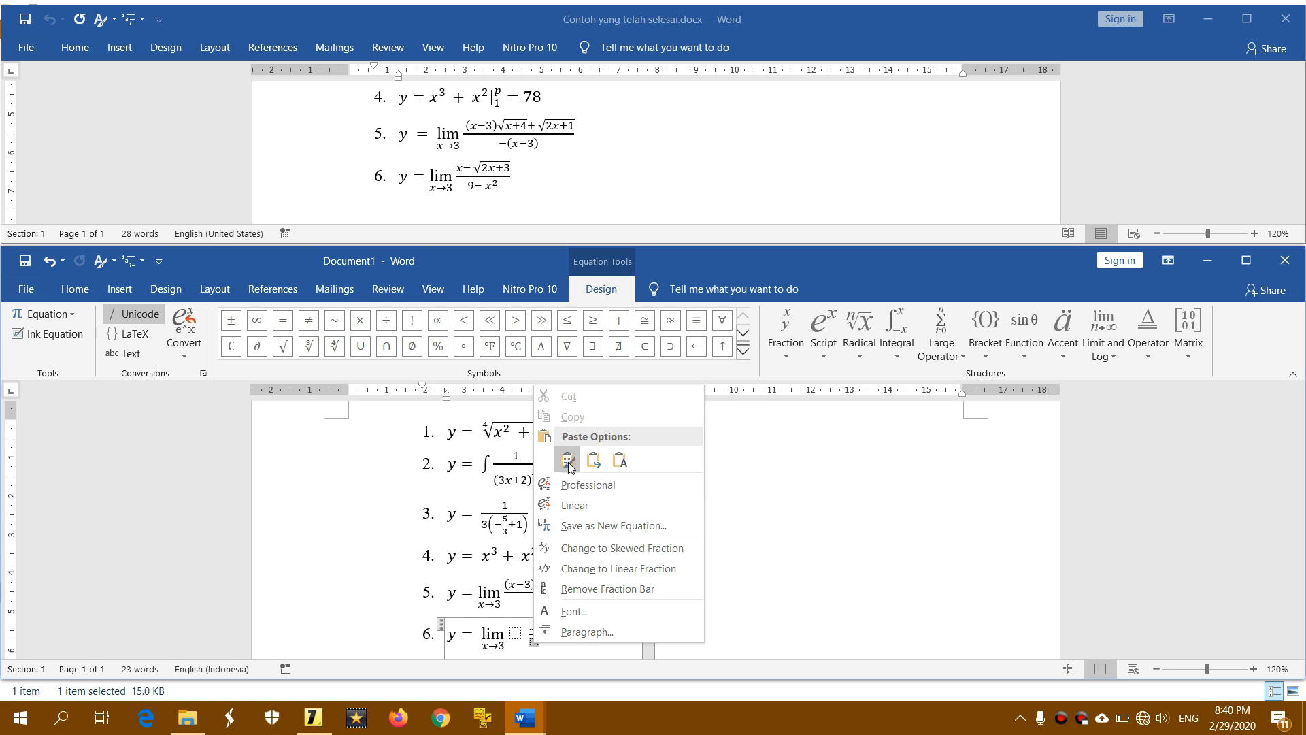
{"action": "left_click", "coordinate": [567, 461]}
- Move the x − √(2x+3) expression into the fraction's empty numerator in formula 6
{"action": "mouse_move", "coordinate": [651, 634]}
{"action": "left_mouse_down"}
{"action": "mouse_move", "coordinate": [598, 634]}
{"action": "mouse_move", "coordinate": [639, 633]}
{"action": "left_mouse_up"}
{"action": "right_click", "coordinate": [637, 633]}
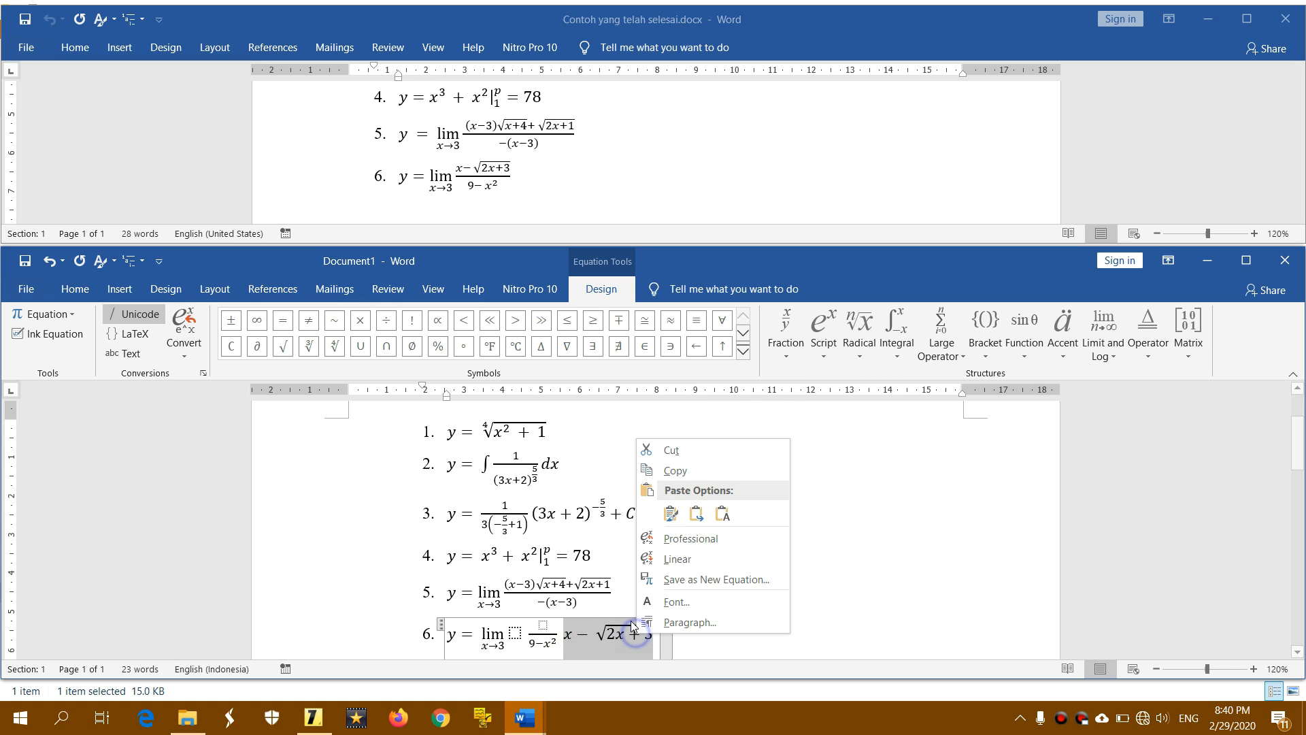
{"action": "left_click", "coordinate": [672, 450]}
{"action": "right_click", "coordinate": [543, 626]}
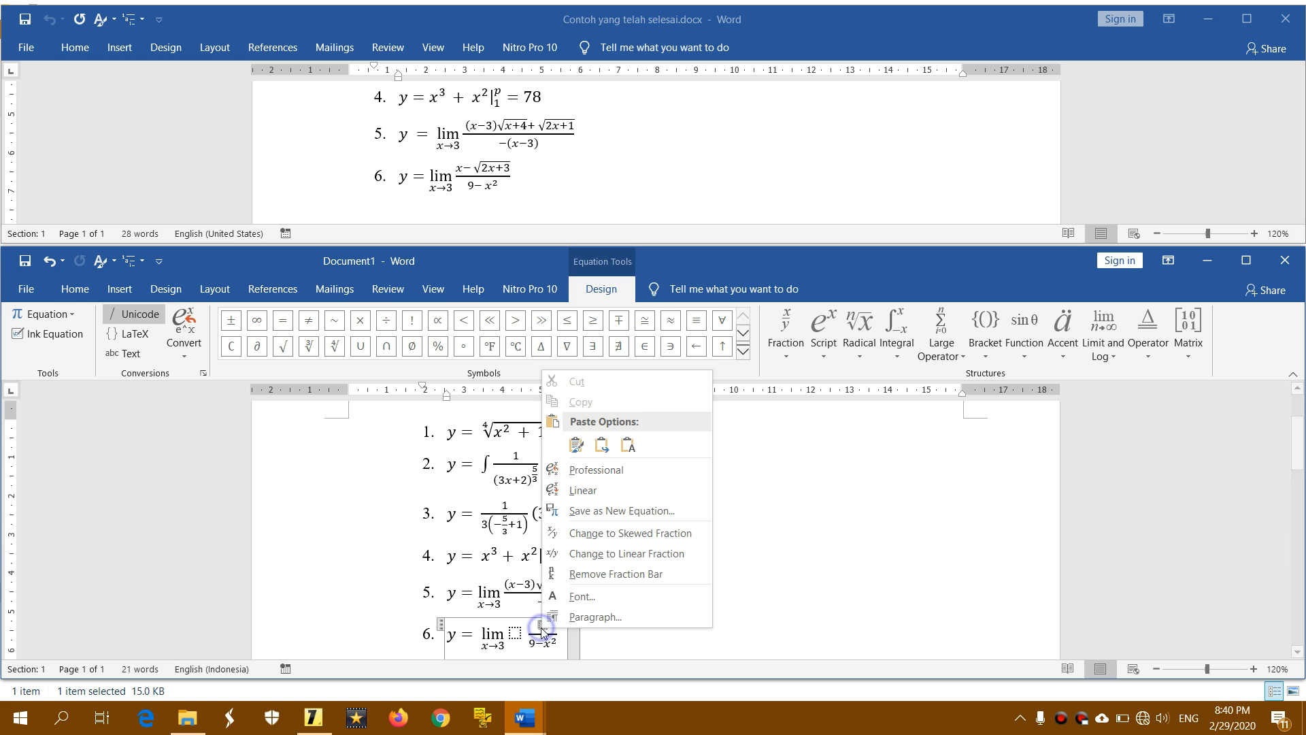
{"action": "left_click", "coordinate": [576, 446]}
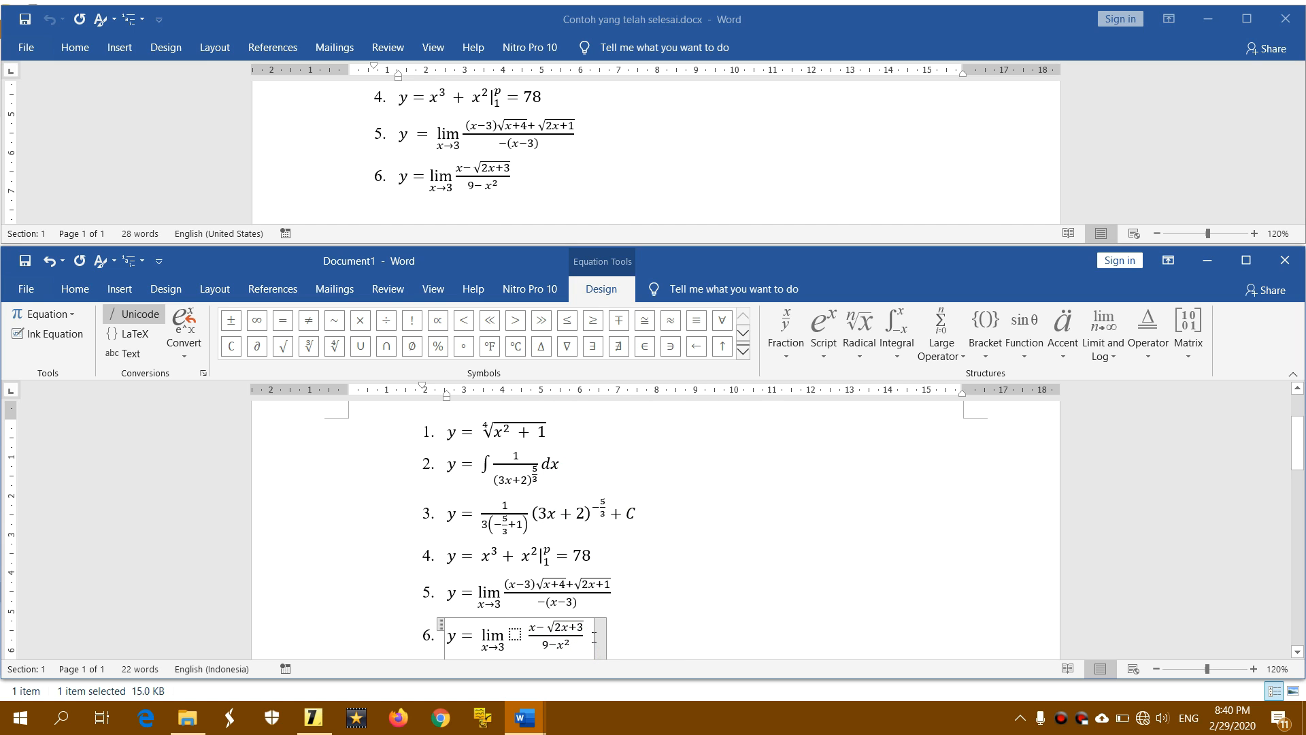
- Move the completed fraction into the empty placeholder of the limit in formula 6
{"action": "left_click_drag", "start_coordinate": [589, 636], "coordinate": [539, 645]}
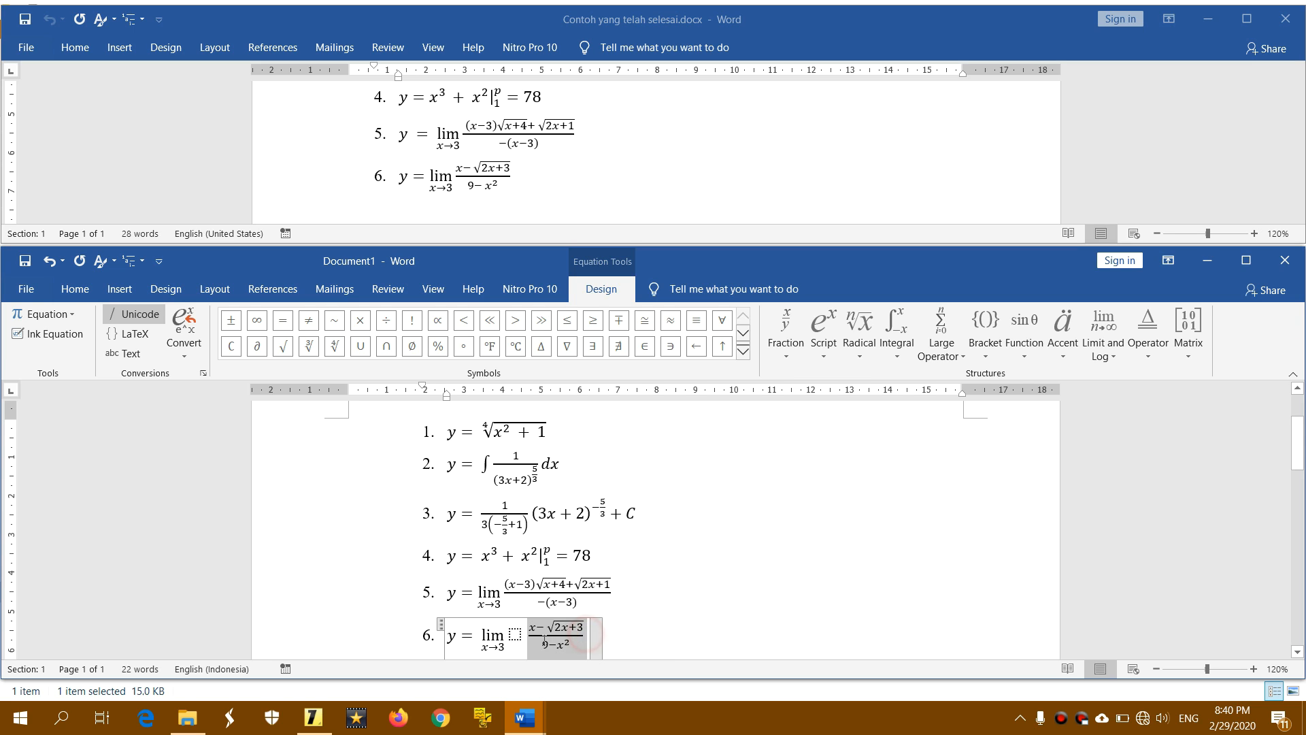
{"action": "key", "text": "ctrl+x"}
{"action": "left_click", "coordinate": [515, 633]}
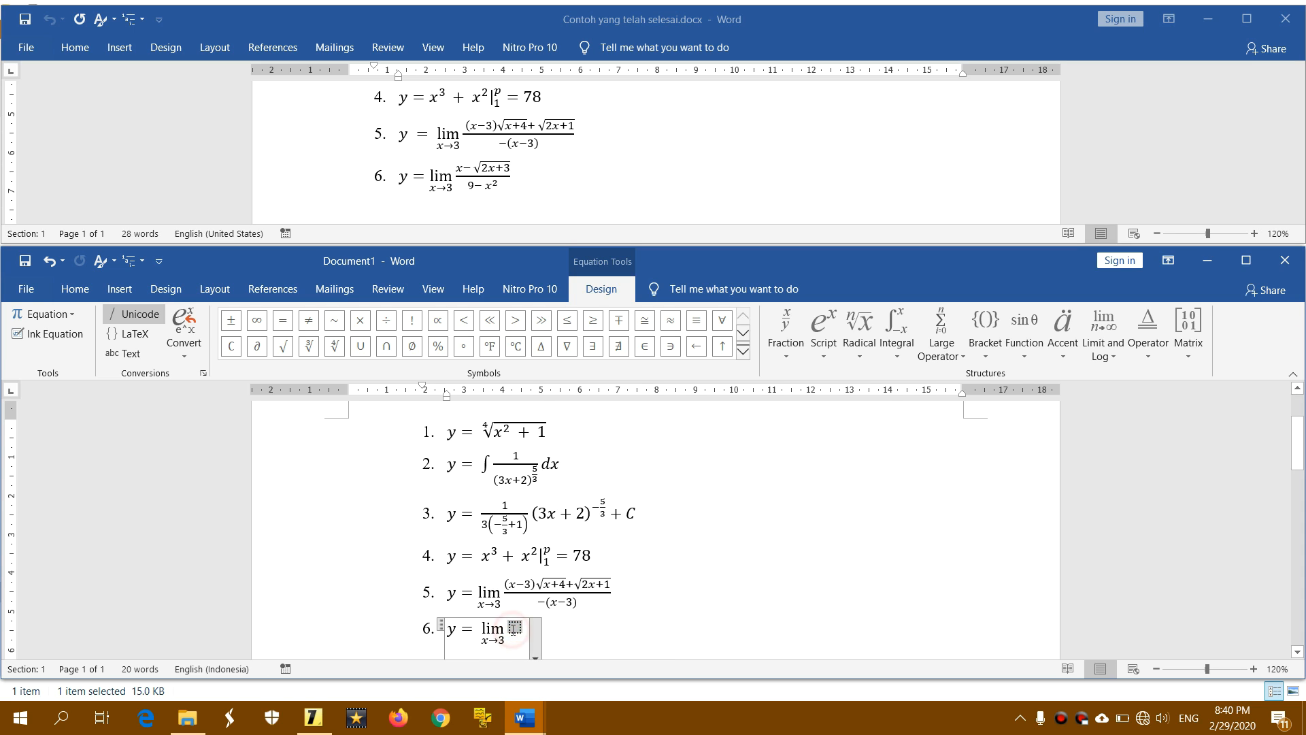
{"action": "key", "text": "ctrl+v"}
{"action": "left_click", "coordinate": [508, 636]}
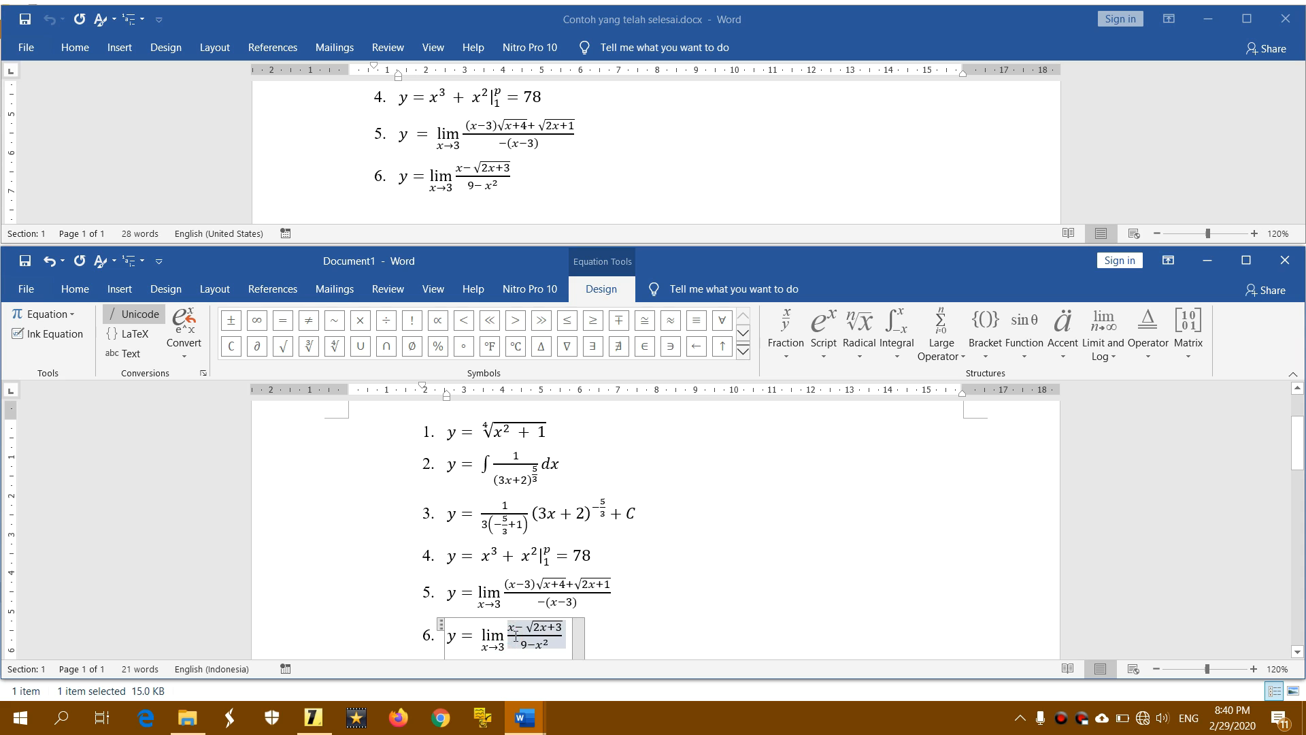
{"action": "key", "text": "Left"}
{"action": "key", "text": "Left"}
{"action": "key", "text": "Left"}
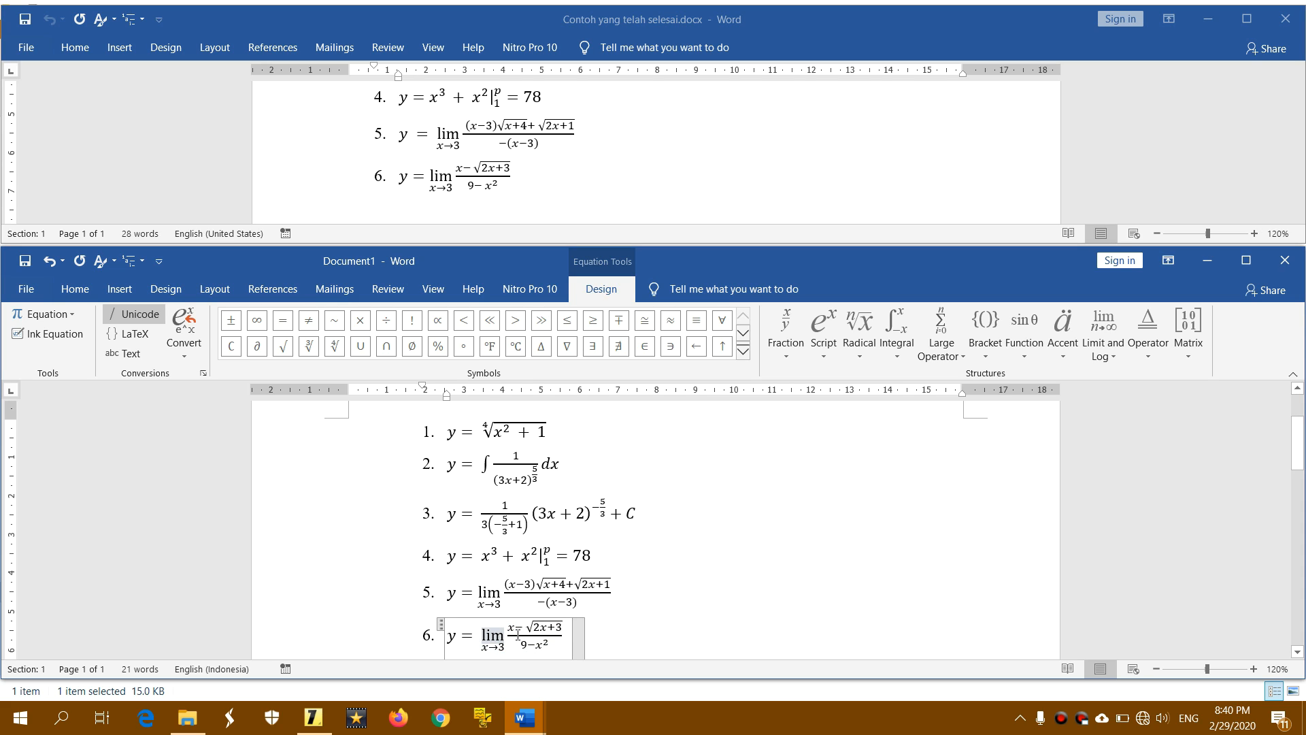
{"action": "left_click", "coordinate": [566, 635]}
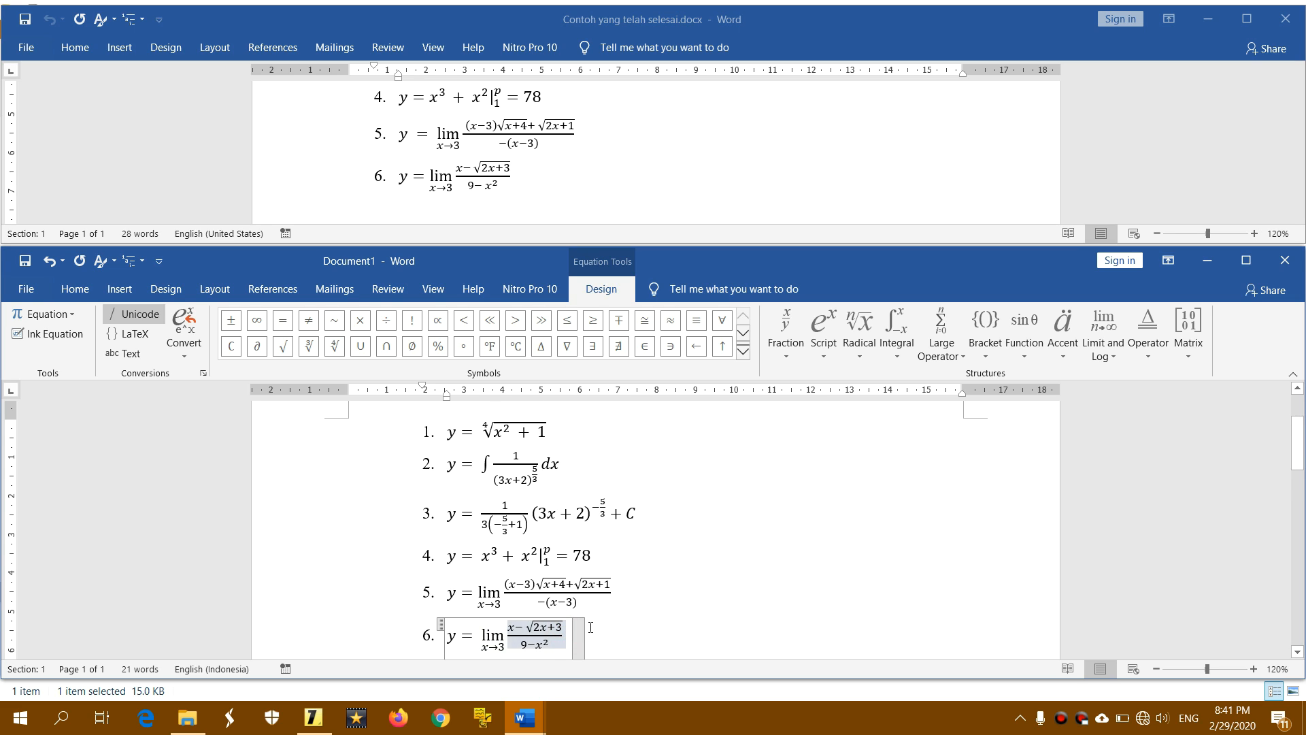
- Add a seventh numbered item below formula 6
{"action": "scroll", "coordinate": [591, 628], "scroll_direction": "down", "scroll_amount": 2}
{"action": "left_click", "coordinate": [606, 539]}
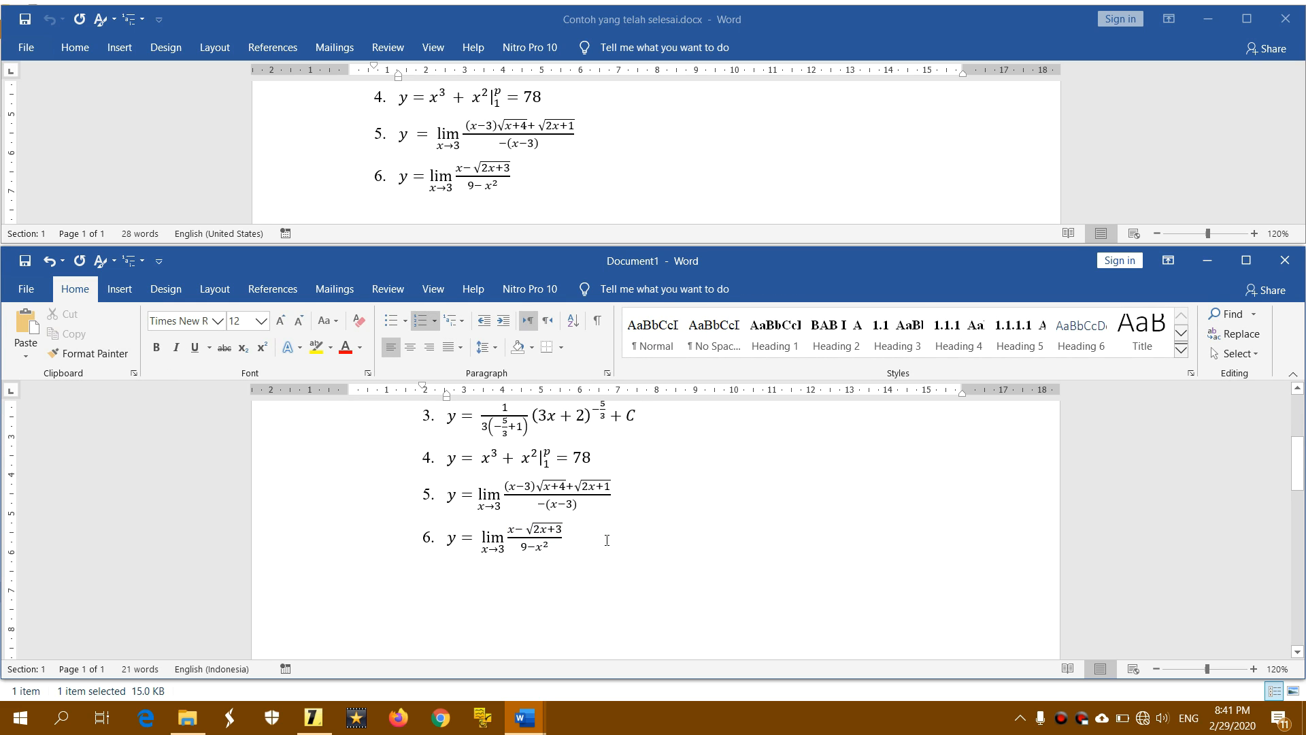
{"action": "key", "text": "Return"}
{"action": "key", "text": "alt+equal"}
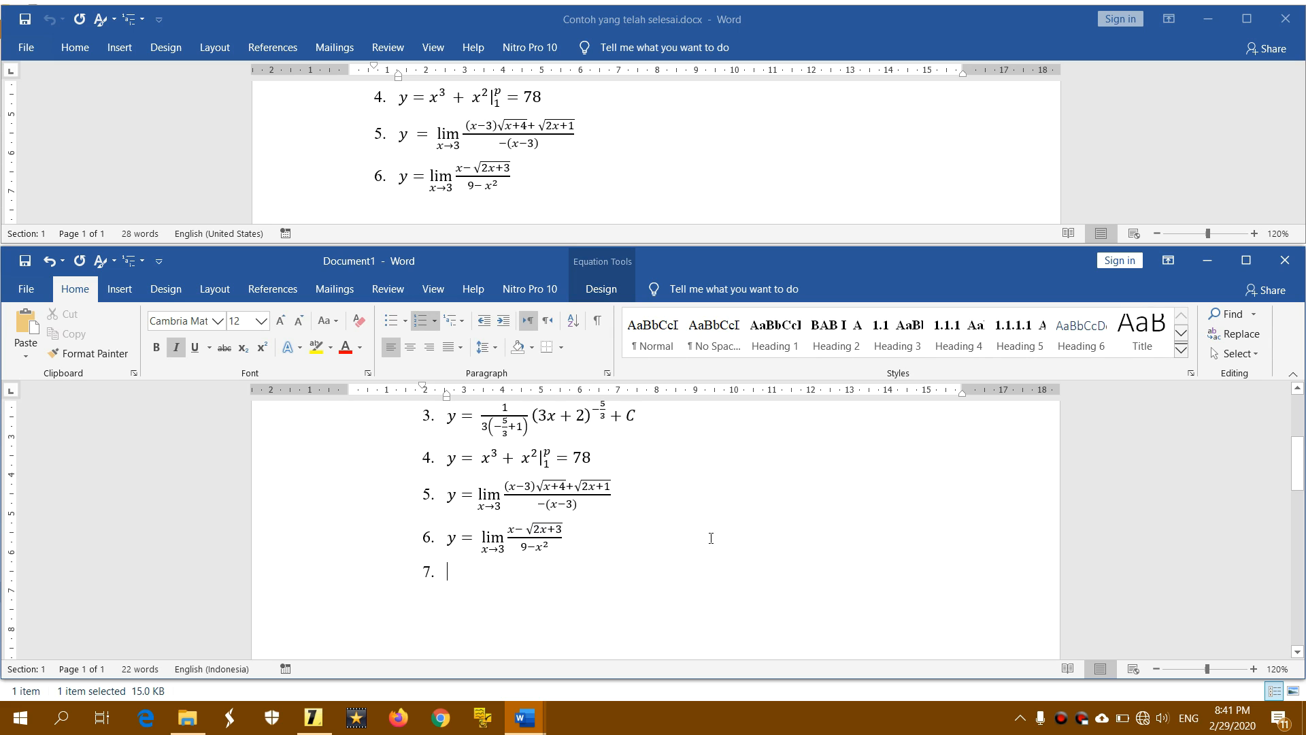
- Review the numbered formulas from the beginning of Document1 and look over the equation symbols and structures available
{"action": "left_click_drag", "start_coordinate": [1300, 464], "coordinate": [1304, 417]}
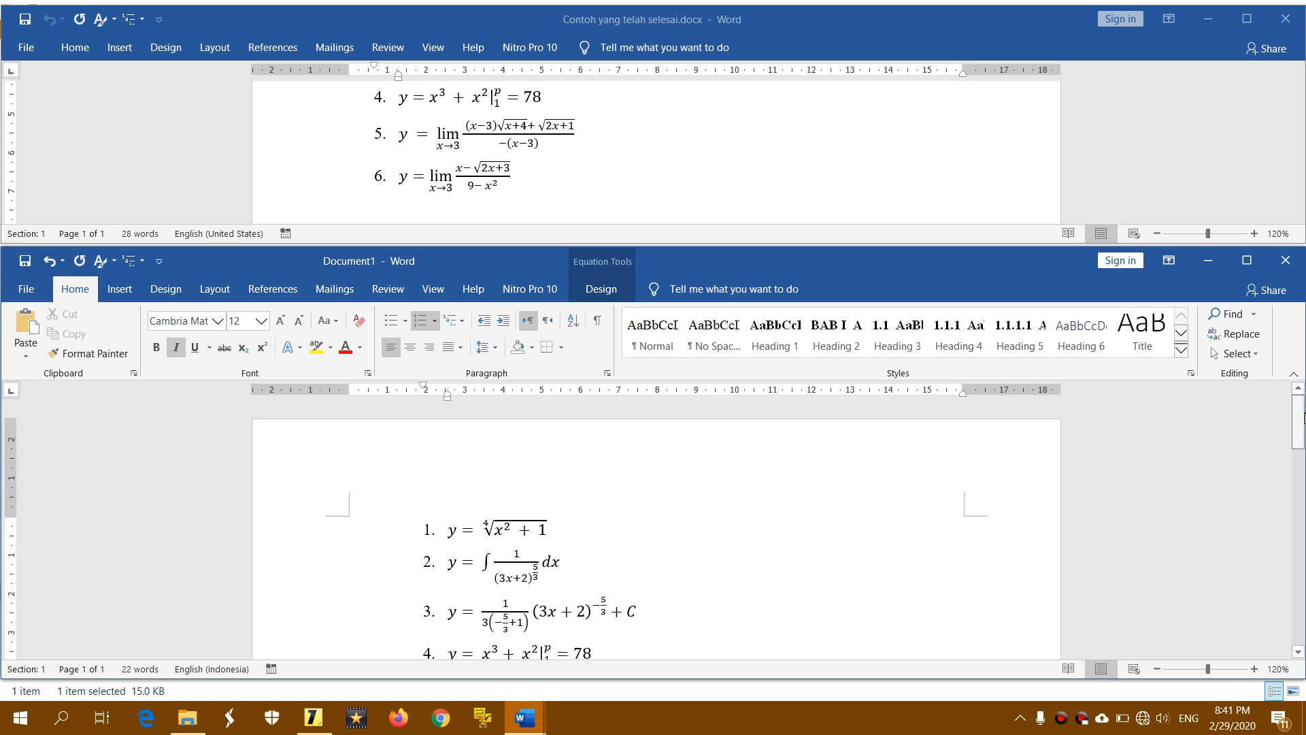
{"action": "mouse_move", "coordinate": [1304, 430]}
{"action": "left_mouse_down"}
{"action": "mouse_move", "coordinate": [1304, 476]}
{"action": "mouse_move", "coordinate": [1304, 434]}
{"action": "left_mouse_up"}
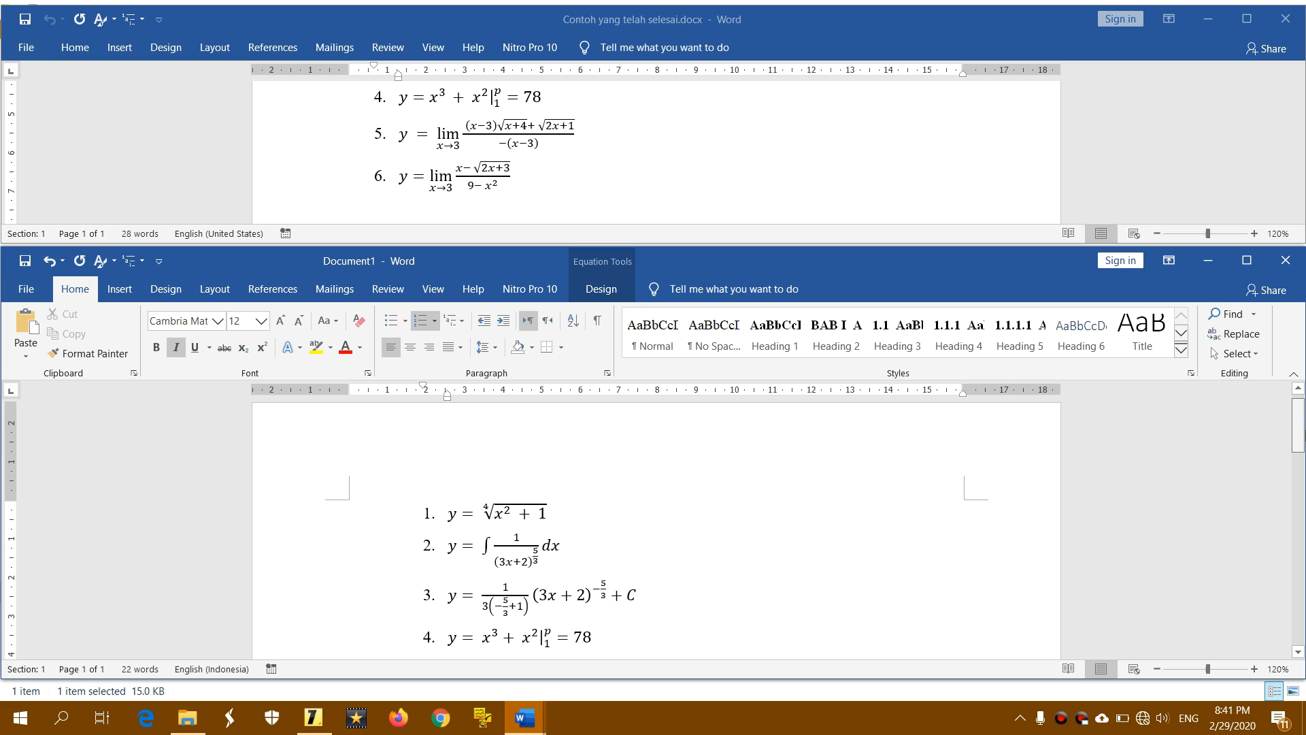
{"action": "left_click", "coordinate": [601, 288]}
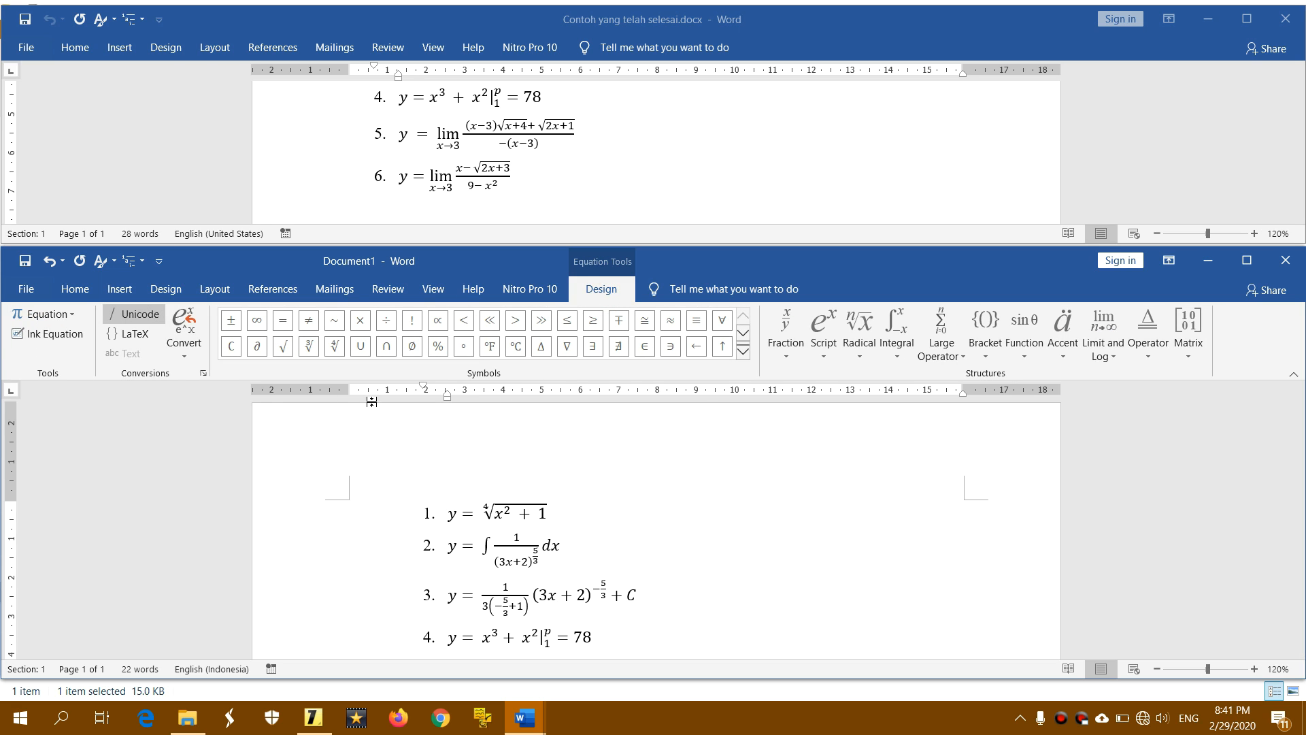
{"action": "left_click", "coordinate": [1238, 401]}
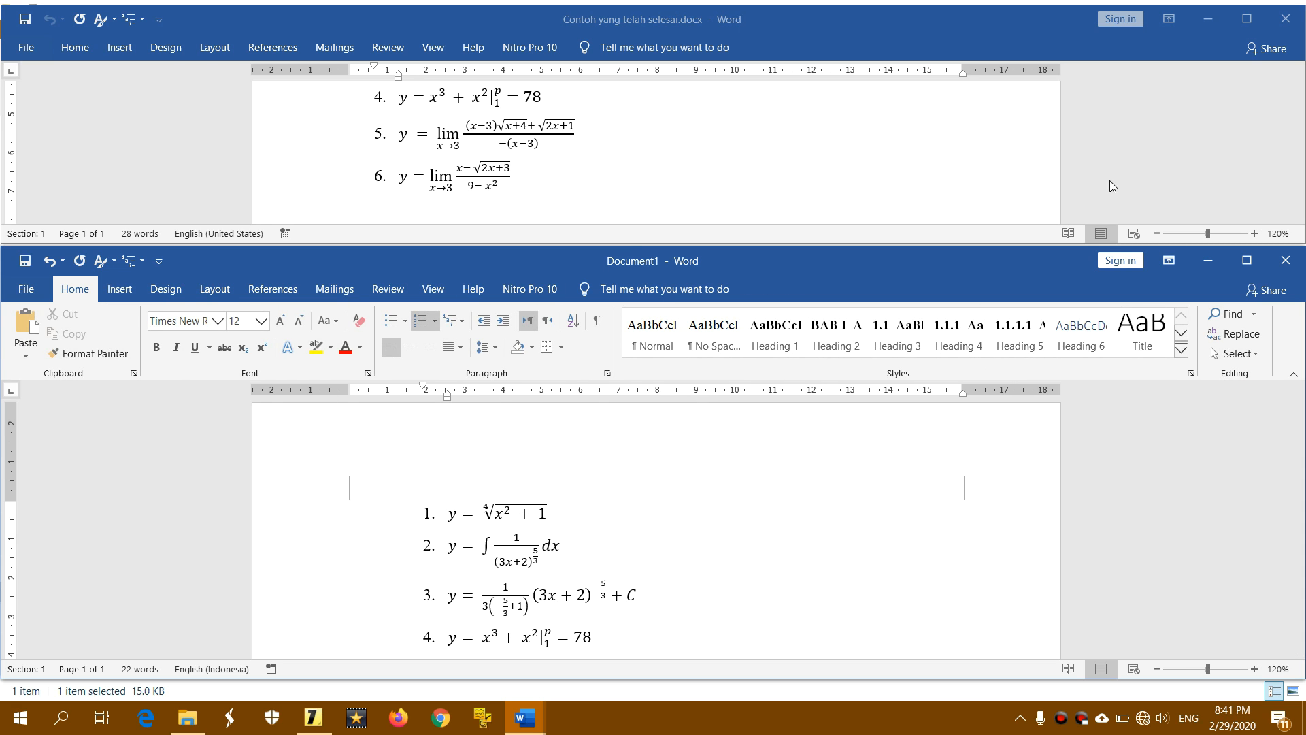
- Minimize both Word documents and the File Explorer window to show the desktop
{"action": "left_click", "coordinate": [1208, 260]}
{"action": "left_click", "coordinate": [1203, 12]}
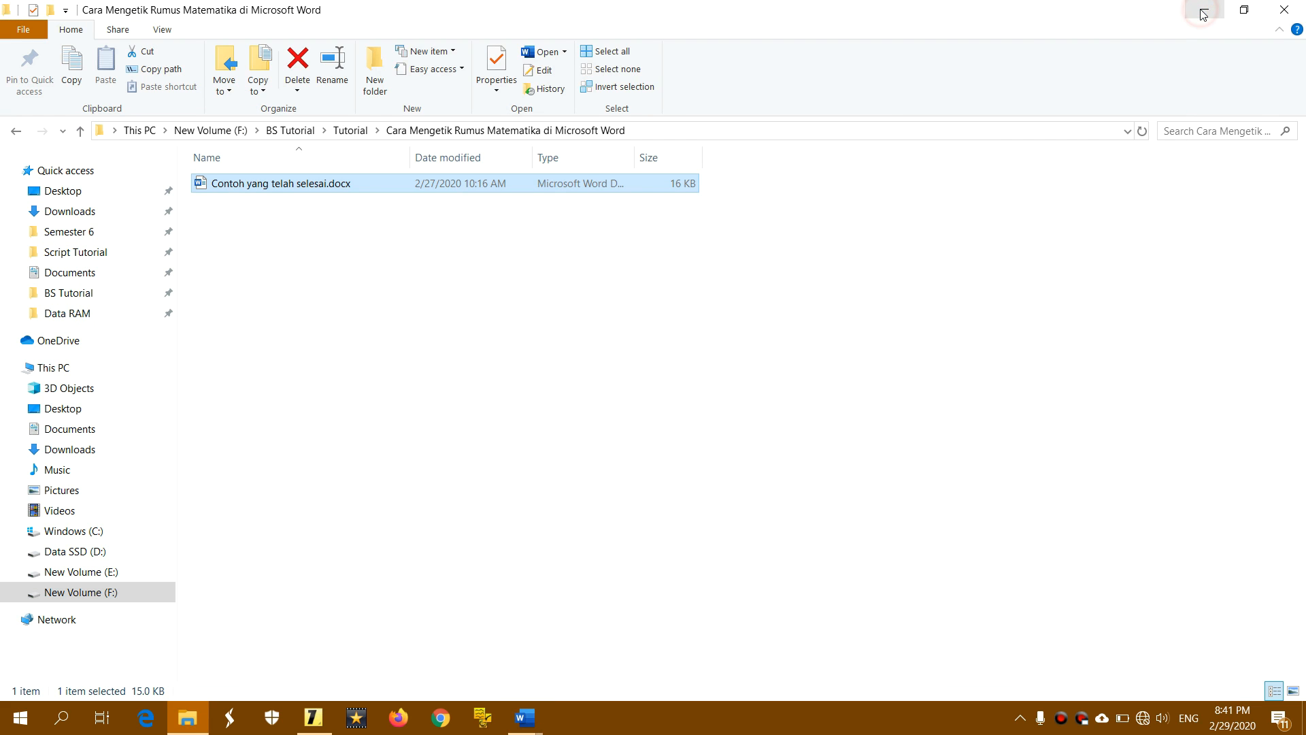
{"action": "left_click", "coordinate": [1216, 12]}
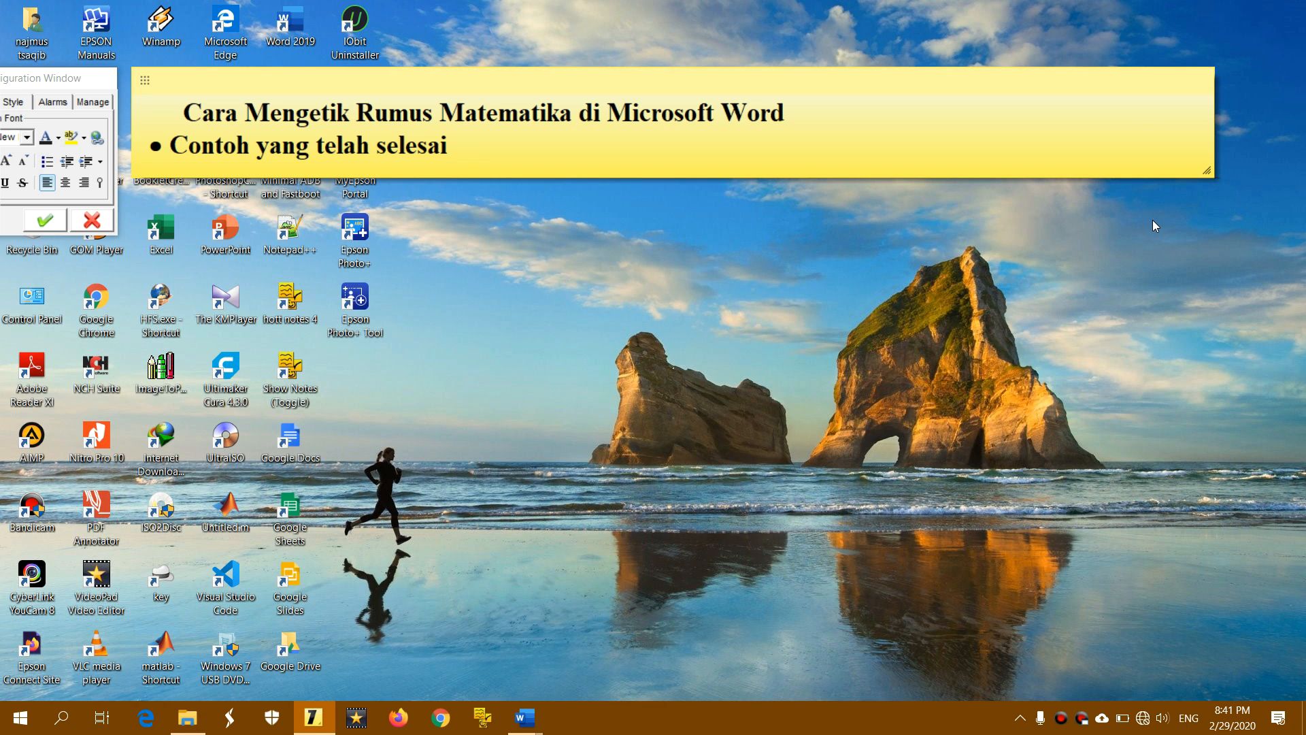